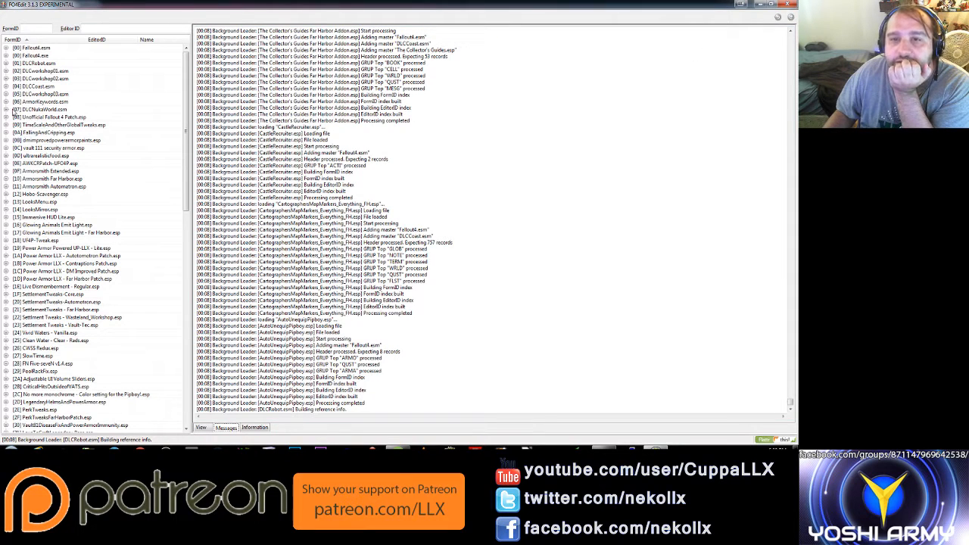
- Expand DLCNukaWorld.esm's Action group and display the DLC04_ActionRaiderCheering record (07019E8A)
{"action": "left_click", "coordinate": [7, 109]}
{"action": "scroll", "coordinate": [28, 133], "scroll_direction": "up", "scroll_amount": 1}
{"action": "left_click", "coordinate": [12, 125]}
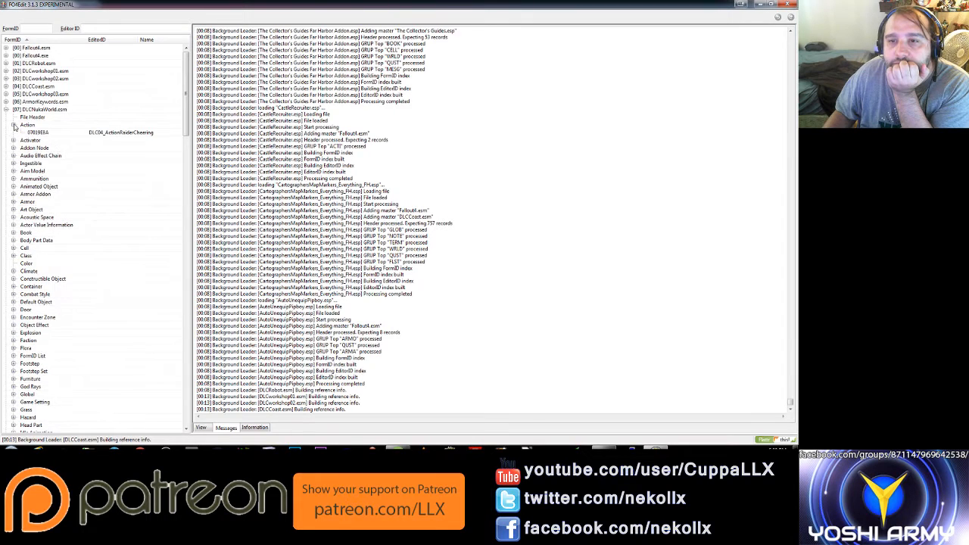
{"action": "left_click", "coordinate": [110, 134]}
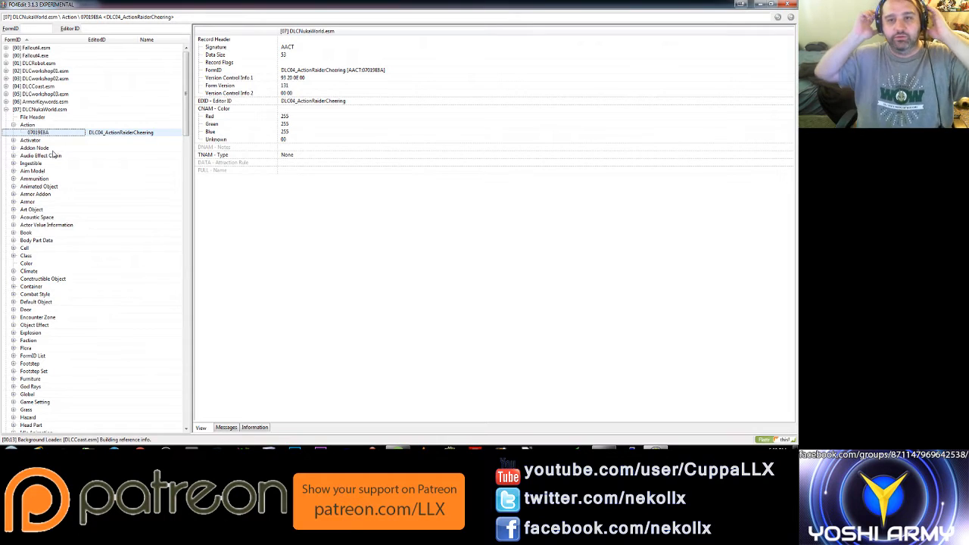
- List the Activator group with readable names and display the Promotional Radio activator record
{"action": "left_click", "coordinate": [12, 140]}
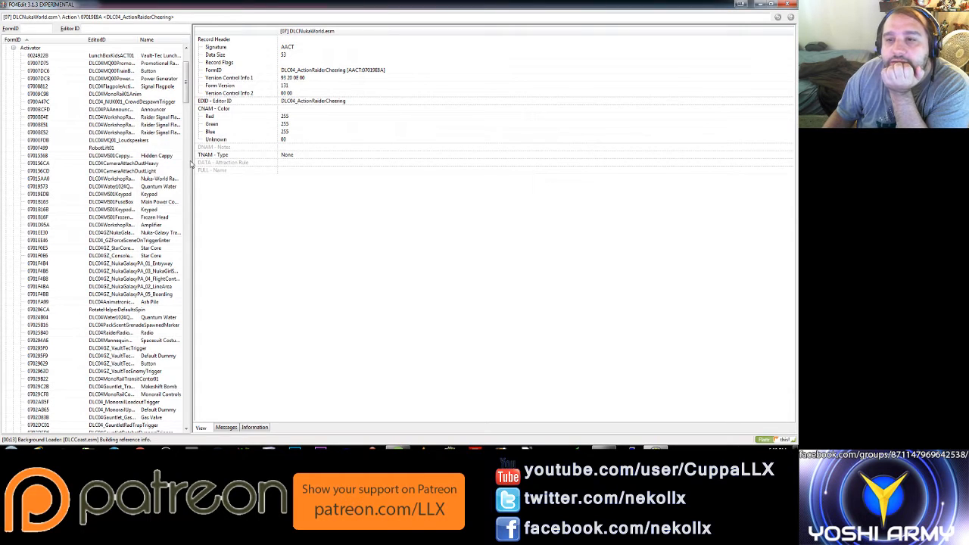
{"action": "left_click_drag", "start_coordinate": [192, 164], "coordinate": [248, 163]}
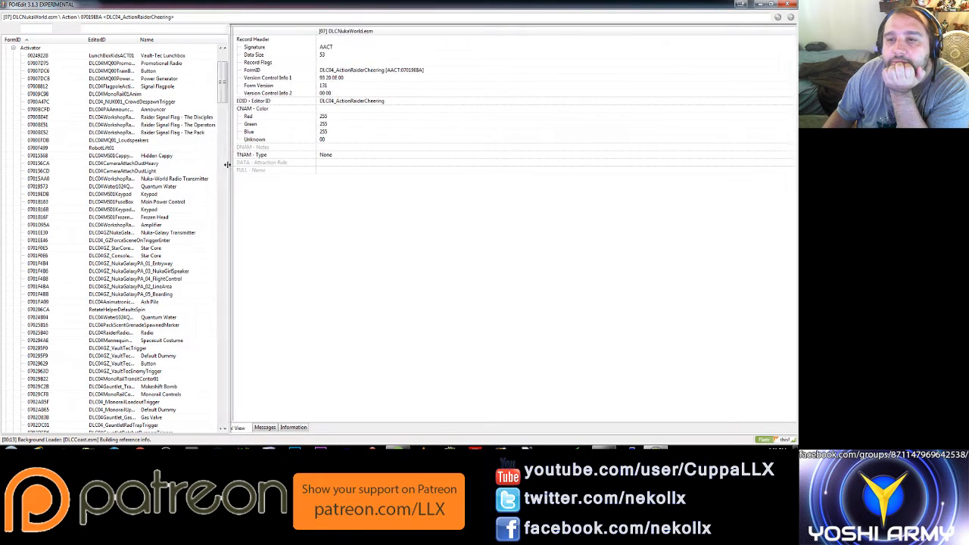
{"action": "scroll", "coordinate": [93, 80], "scroll_direction": "up", "scroll_amount": 3}
{"action": "left_click", "coordinate": [14, 102]}
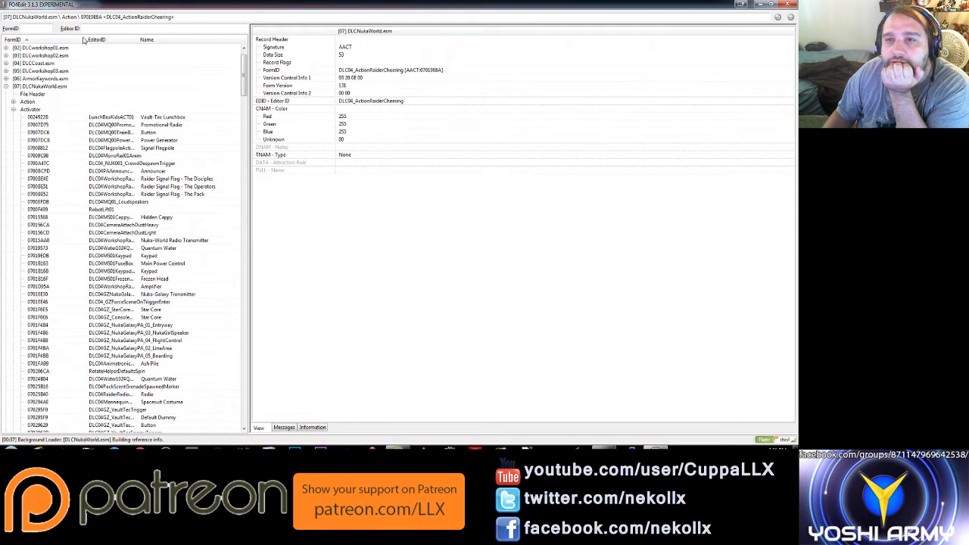
{"action": "left_click_drag", "start_coordinate": [84, 38], "coordinate": [57, 38]}
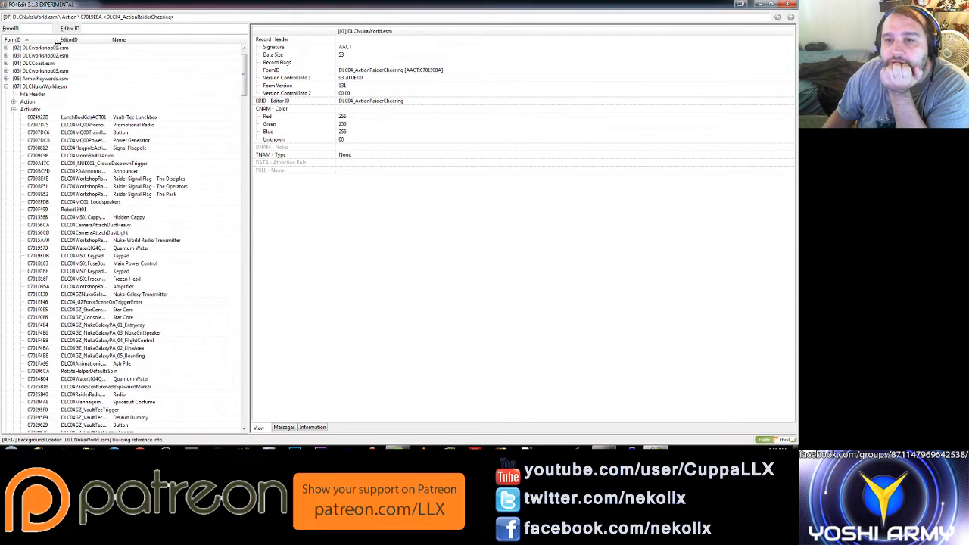
{"action": "left_click", "coordinate": [126, 126]}
{"action": "scroll", "coordinate": [133, 151], "scroll_direction": "down", "scroll_amount": 1}
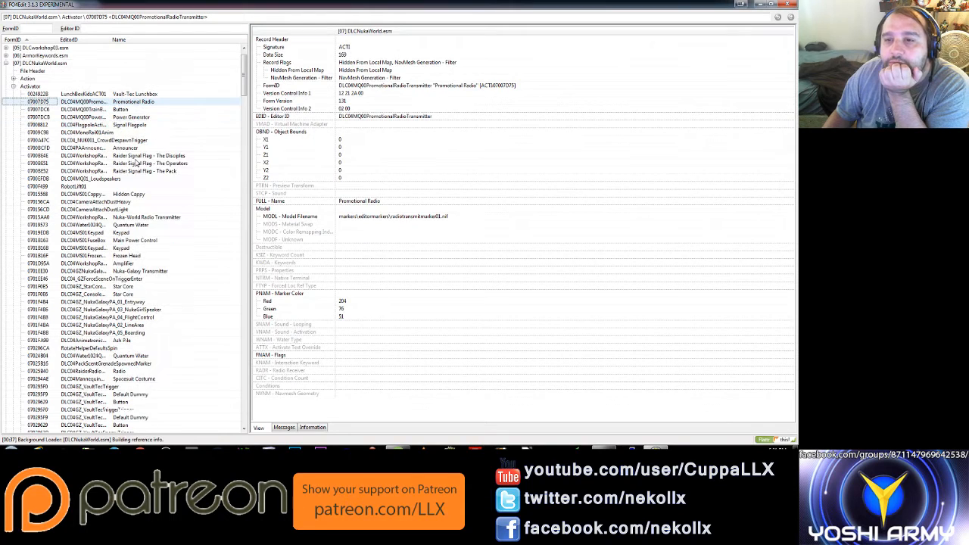
{"action": "scroll", "coordinate": [135, 161], "scroll_direction": "down", "scroll_amount": 1}
{"action": "scroll", "coordinate": [136, 163], "scroll_direction": "down", "scroll_amount": 1}
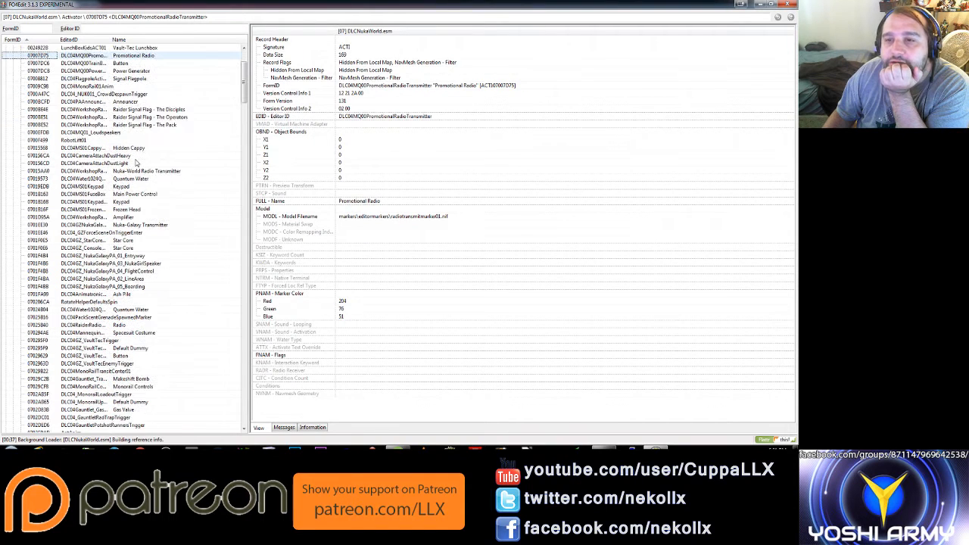
{"action": "scroll", "coordinate": [136, 163], "scroll_direction": "down", "scroll_amount": 2}
{"action": "scroll", "coordinate": [136, 163], "scroll_direction": "down", "scroll_amount": 2}
{"action": "scroll", "coordinate": [137, 163], "scroll_direction": "down", "scroll_amount": 2}
{"action": "scroll", "coordinate": [136, 163], "scroll_direction": "down", "scroll_amount": 1}
{"action": "scroll", "coordinate": [136, 162], "scroll_direction": "down", "scroll_amount": 2}
{"action": "scroll", "coordinate": [136, 162], "scroll_direction": "down", "scroll_amount": 2}
{"action": "scroll", "coordinate": [136, 163], "scroll_direction": "down", "scroll_amount": 3}
{"action": "scroll", "coordinate": [136, 163], "scroll_direction": "down", "scroll_amount": 2}
{"action": "scroll", "coordinate": [136, 163], "scroll_direction": "down", "scroll_amount": 5}
{"action": "scroll", "coordinate": [136, 162], "scroll_direction": "down", "scroll_amount": 6}
{"action": "scroll", "coordinate": [136, 163], "scroll_direction": "down", "scroll_amount": 5}
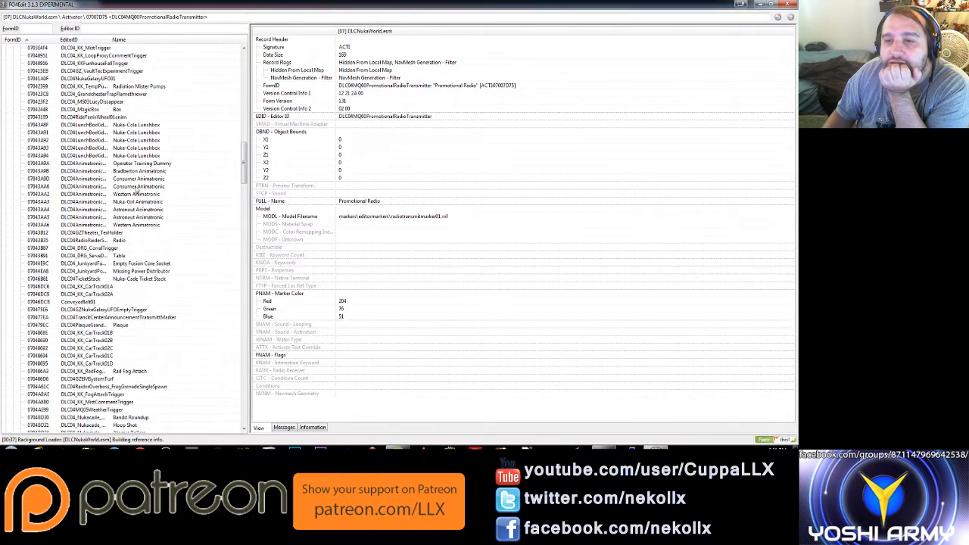
{"action": "scroll", "coordinate": [141, 204], "scroll_direction": "down", "scroll_amount": 4}
{"action": "scroll", "coordinate": [142, 203], "scroll_direction": "down", "scroll_amount": 3}
{"action": "scroll", "coordinate": [142, 198], "scroll_direction": "down", "scroll_amount": 3}
{"action": "scroll", "coordinate": [142, 194], "scroll_direction": "down", "scroll_amount": 4}
{"action": "scroll", "coordinate": [142, 194], "scroll_direction": "down", "scroll_amount": 5}
{"action": "scroll", "coordinate": [142, 193], "scroll_direction": "down", "scroll_amount": 5}
{"action": "scroll", "coordinate": [142, 194], "scroll_direction": "down", "scroll_amount": 5}
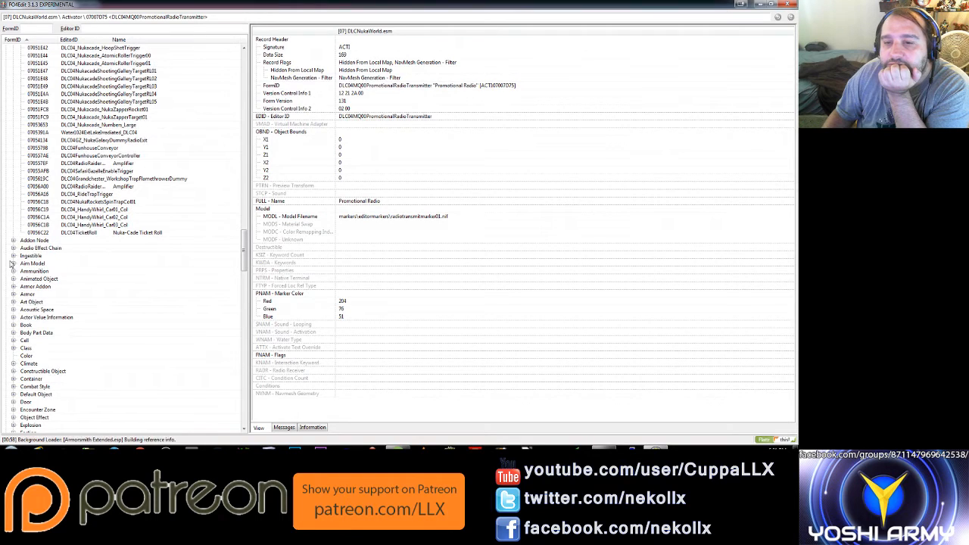
{"action": "scroll", "coordinate": [28, 257], "scroll_direction": "down", "scroll_amount": 3}
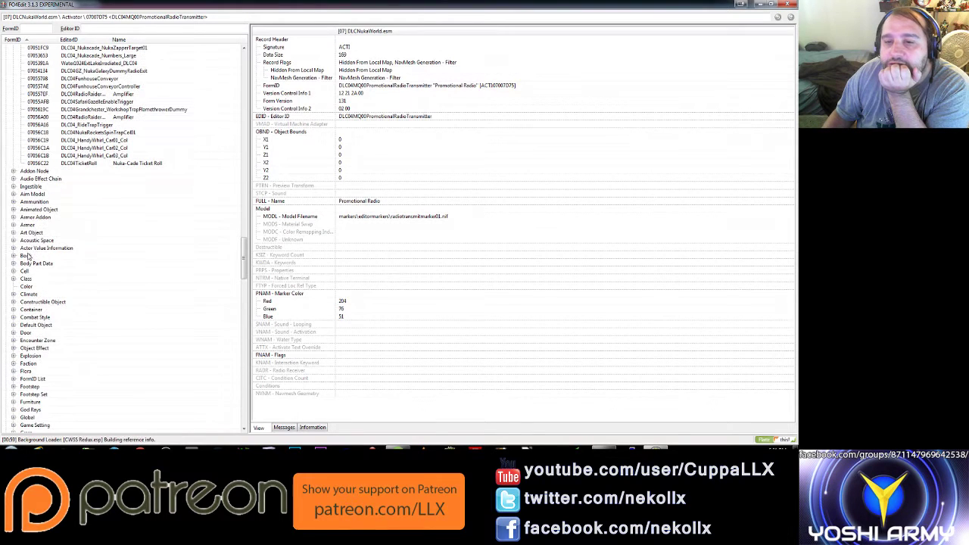
- Expand Ingestible and view Nuka-Cola Quartz, Smooth Operator's effects, then Nuka-Grape
{"action": "left_click", "coordinate": [13, 186]}
{"action": "scroll", "coordinate": [114, 174], "scroll_direction": "up", "scroll_amount": 1}
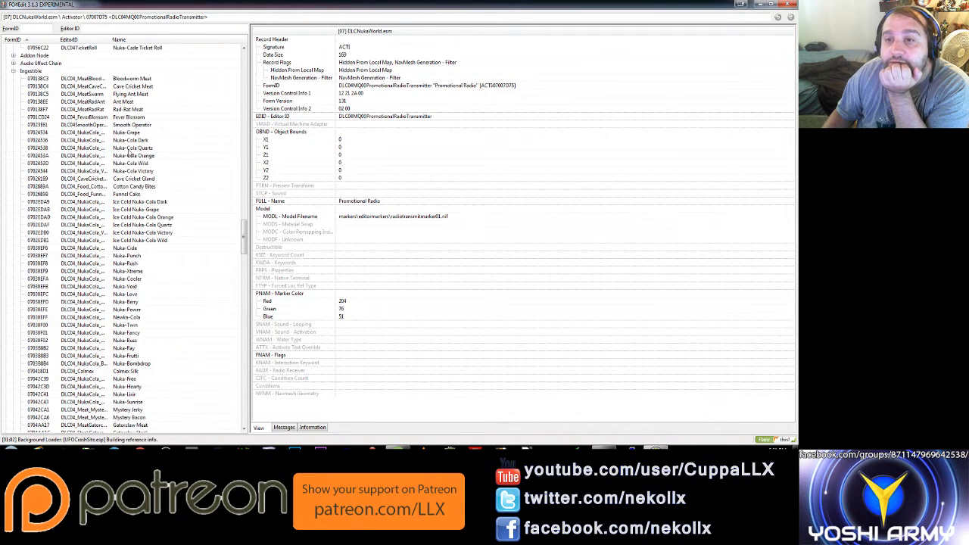
{"action": "left_click", "coordinate": [133, 149]}
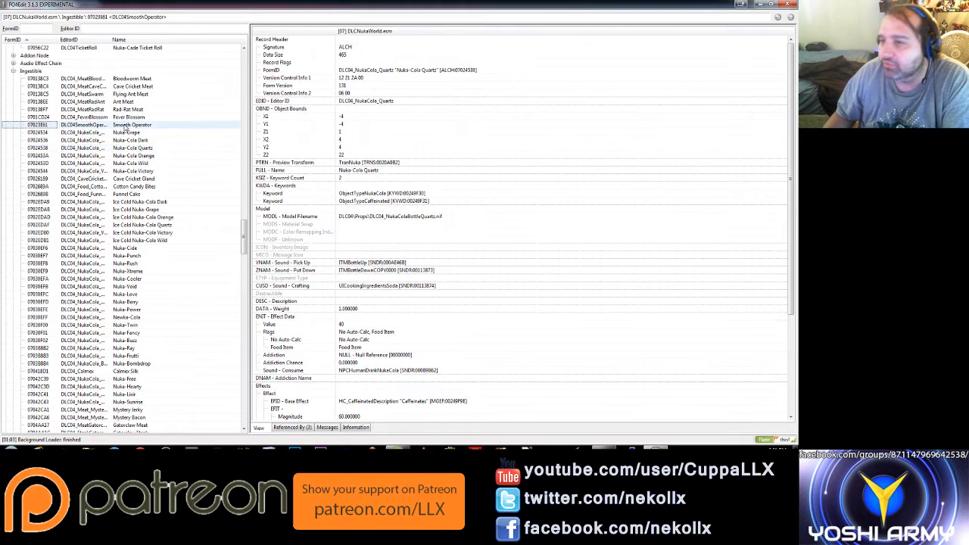
{"action": "left_click", "coordinate": [123, 125]}
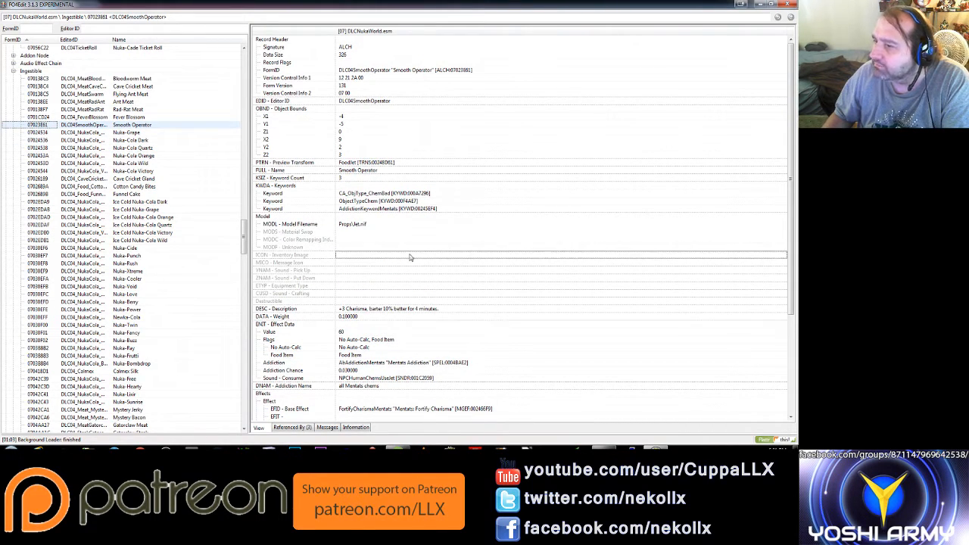
{"action": "scroll", "coordinate": [409, 257], "scroll_direction": "down", "scroll_amount": 1}
{"action": "scroll", "coordinate": [409, 257], "scroll_direction": "down", "scroll_amount": 2}
{"action": "scroll", "coordinate": [409, 258], "scroll_direction": "down", "scroll_amount": 1}
{"action": "scroll", "coordinate": [410, 258], "scroll_direction": "down", "scroll_amount": 2}
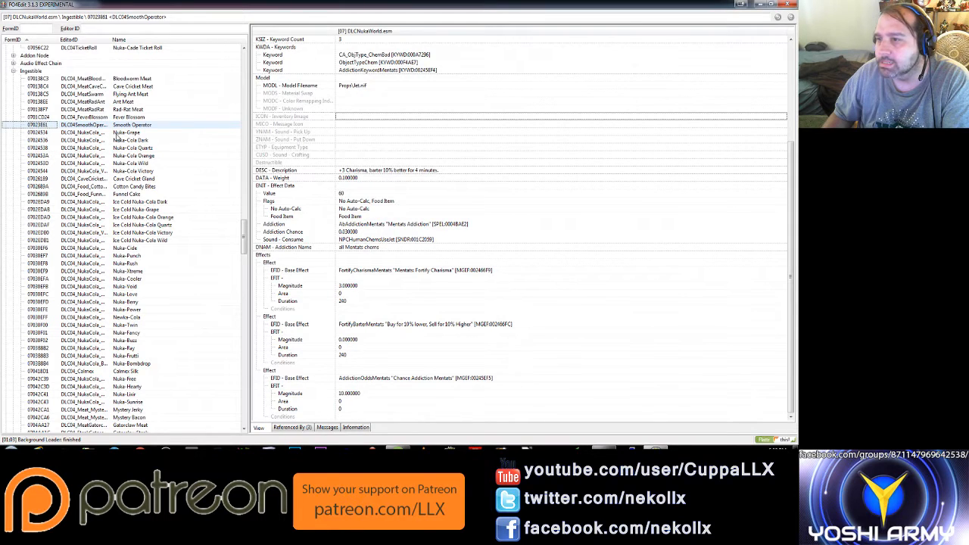
{"action": "left_click", "coordinate": [116, 133]}
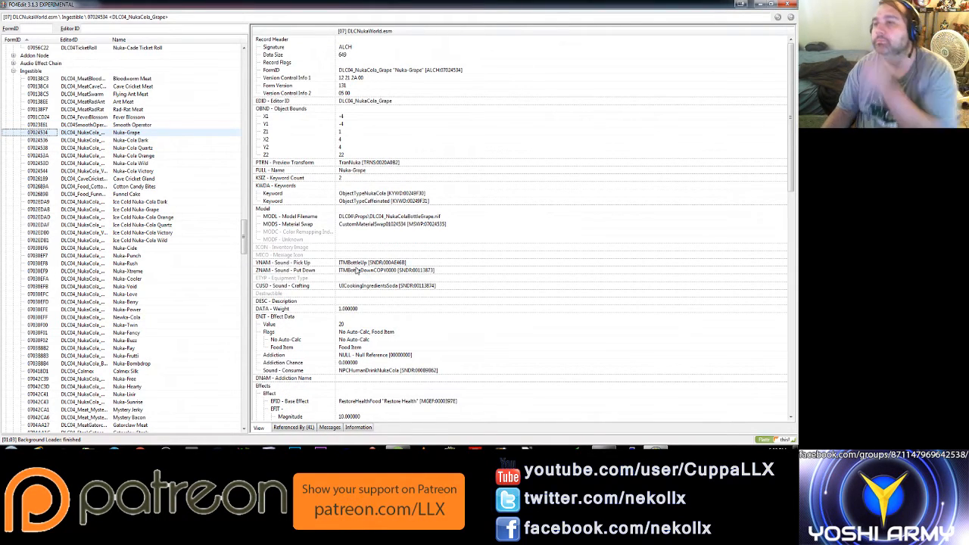
{"action": "scroll", "coordinate": [359, 235], "scroll_direction": "down", "scroll_amount": 1}
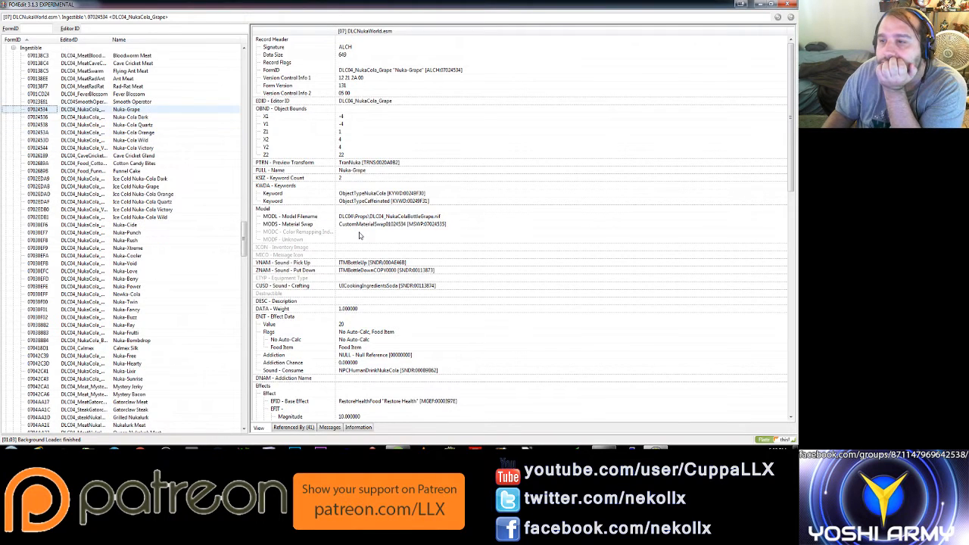
{"action": "scroll", "coordinate": [360, 236], "scroll_direction": "up", "scroll_amount": 1}
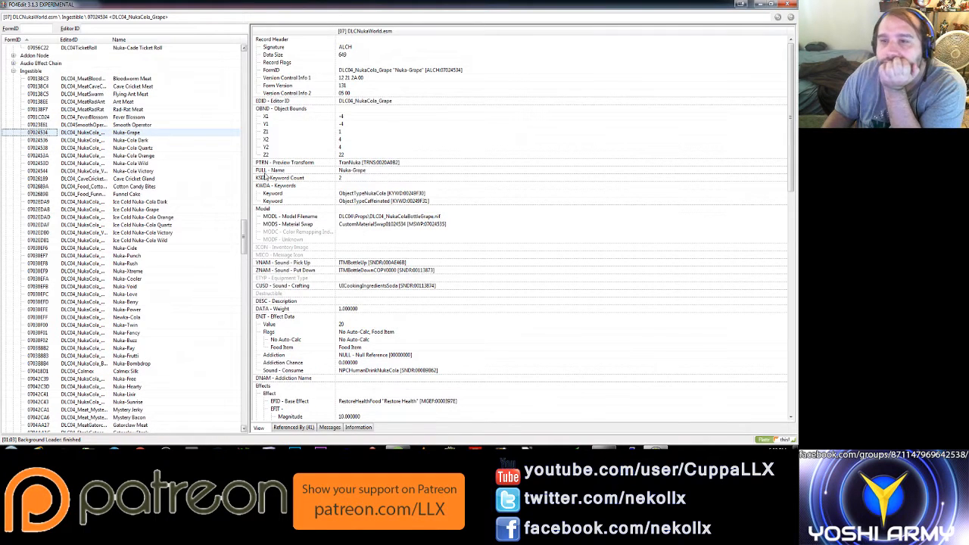
{"action": "left_click", "coordinate": [139, 141]}
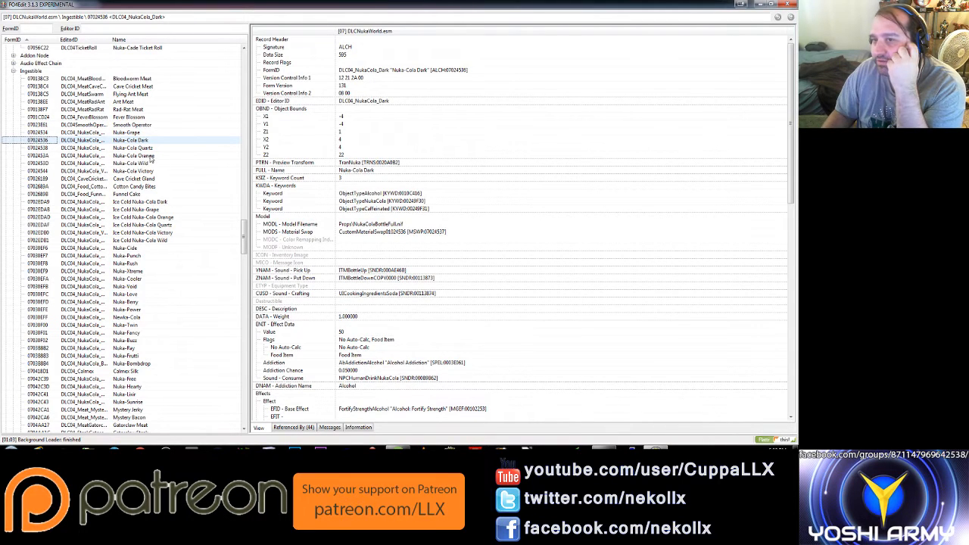
{"action": "left_click", "coordinate": [150, 149]}
{"action": "left_click", "coordinate": [150, 156]}
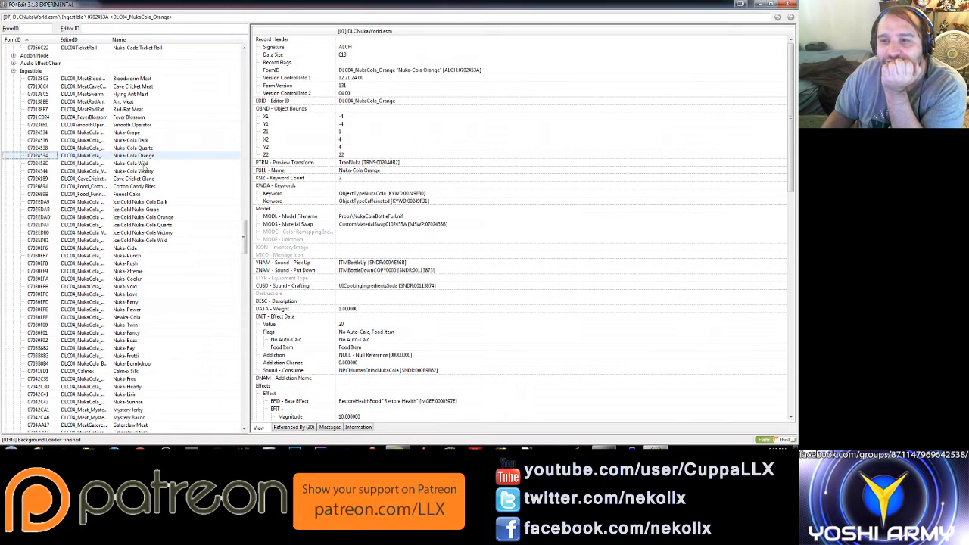
{"action": "left_click", "coordinate": [131, 164]}
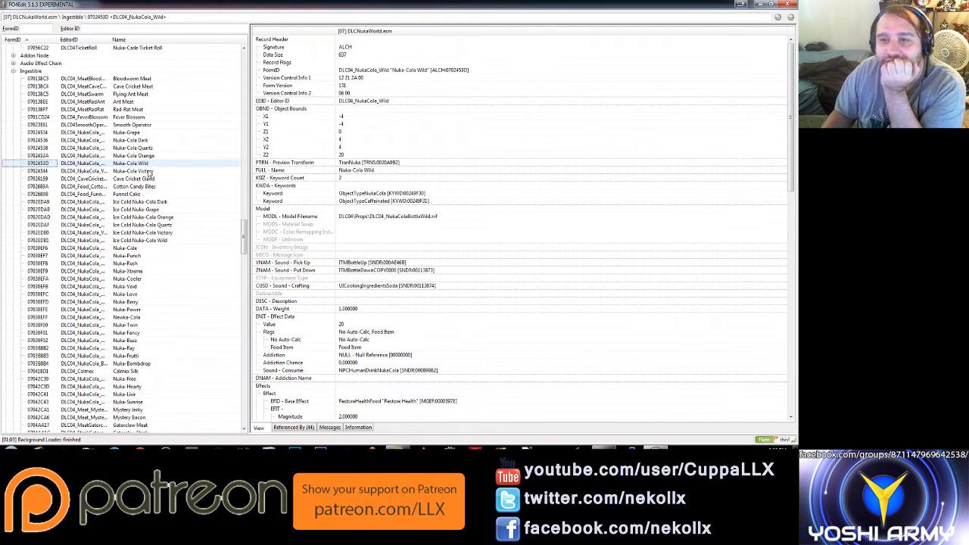
{"action": "left_click", "coordinate": [151, 172]}
{"action": "left_click", "coordinate": [152, 178]}
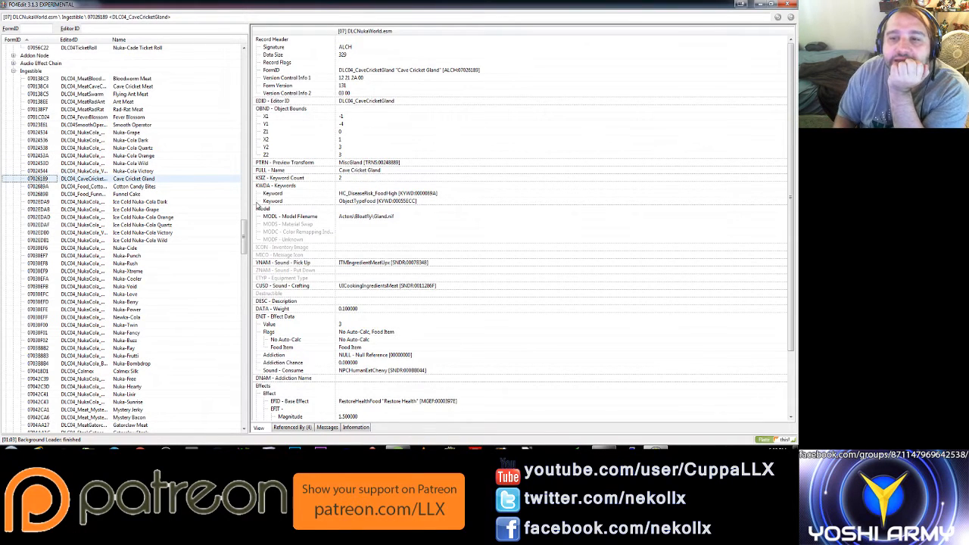
{"action": "key", "text": "Down"}
{"action": "key", "text": "Down"}
{"action": "key", "text": "Down"}
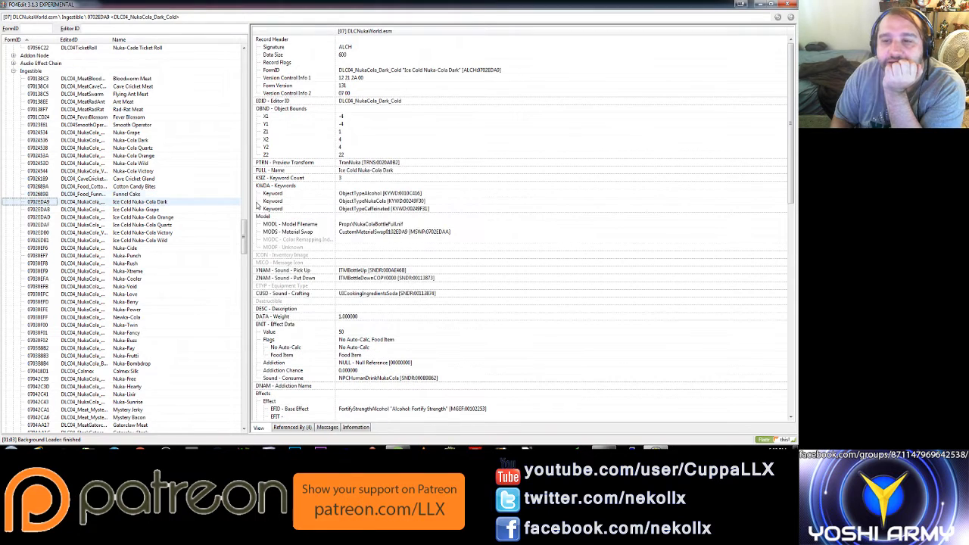
{"action": "key", "text": "Down"}
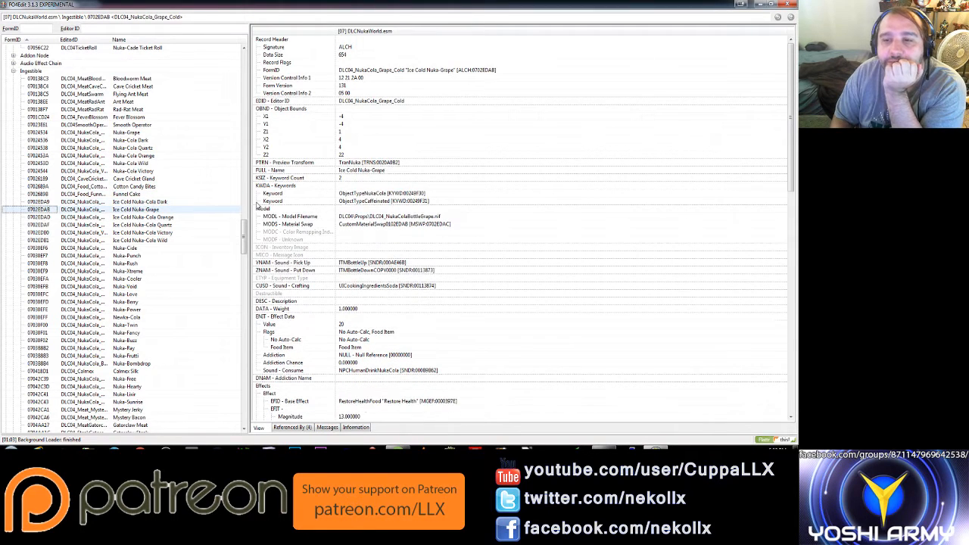
{"action": "key", "text": "Down"}
{"action": "key", "text": "Down"}
{"action": "key", "text": "Down"}
{"action": "key", "text": "Down"}
{"action": "key", "text": "Down"}
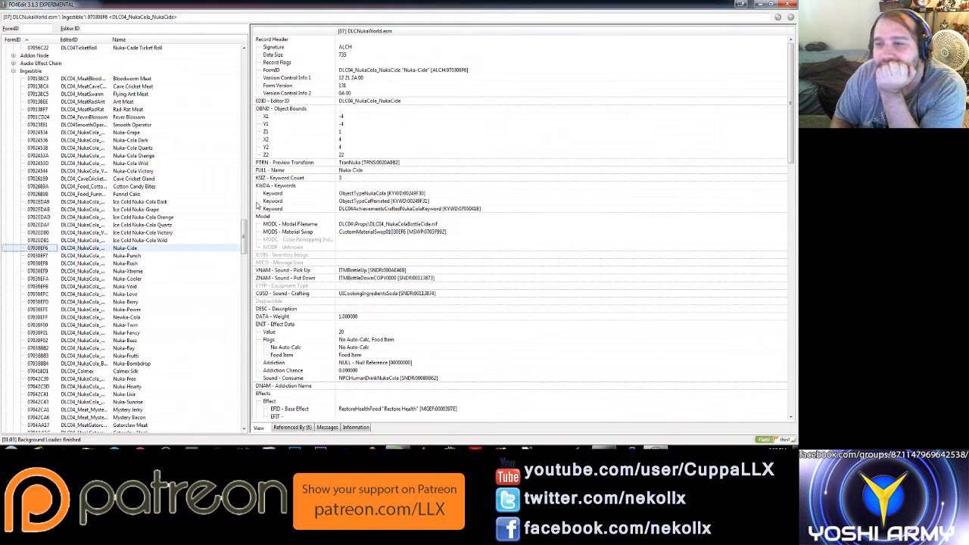
{"action": "key", "text": "Down"}
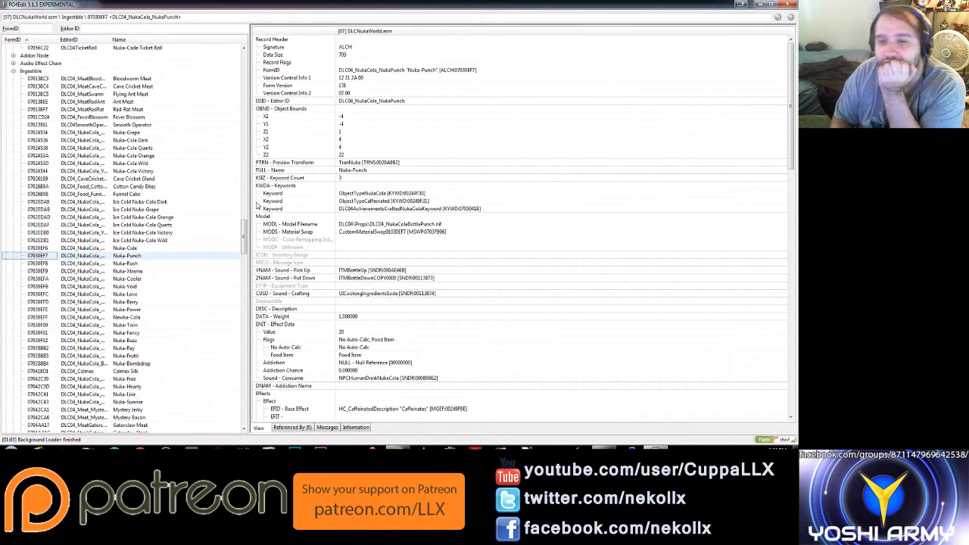
{"action": "key", "text": "Down"}
{"action": "key", "text": "Down"}
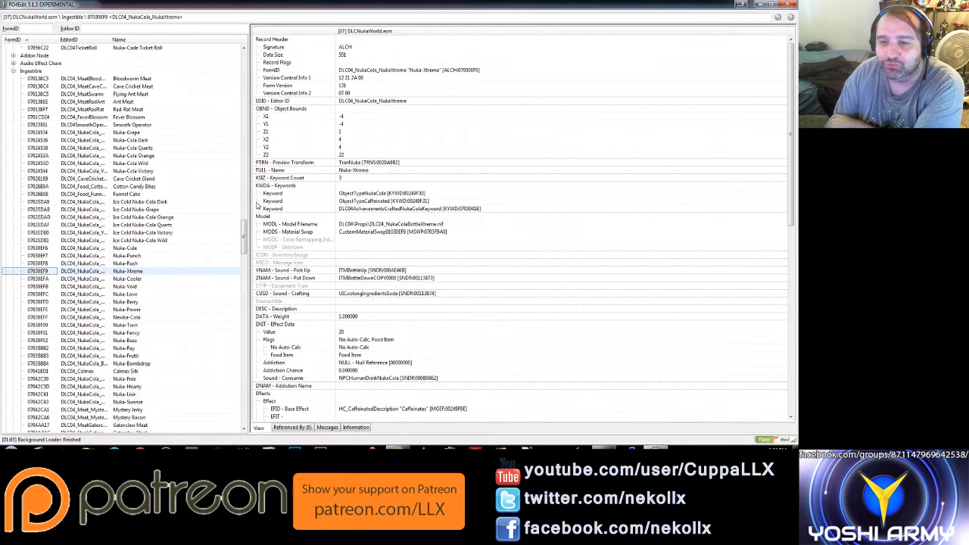
{"action": "key", "text": "Down"}
{"action": "key", "text": "Down"}
{"action": "key", "text": "Down"}
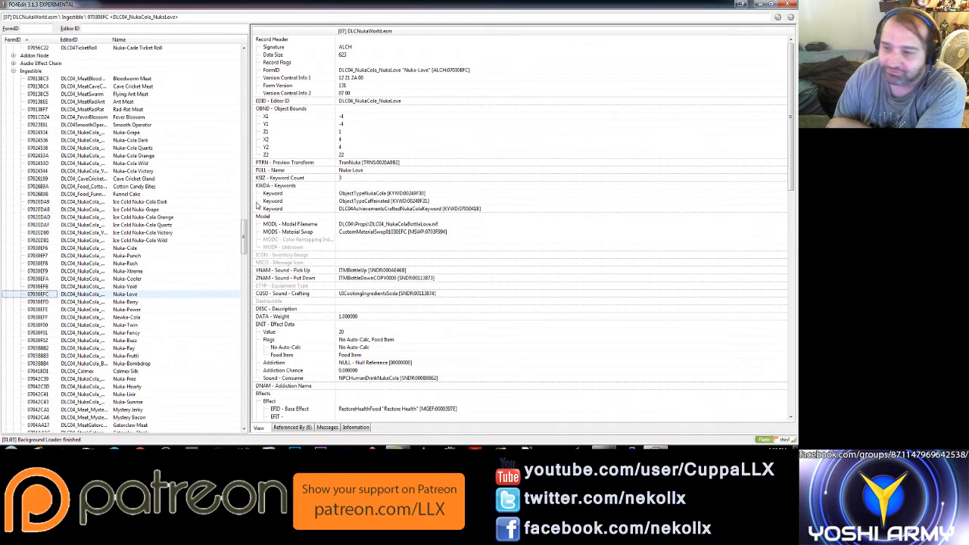
{"action": "key", "text": "Down"}
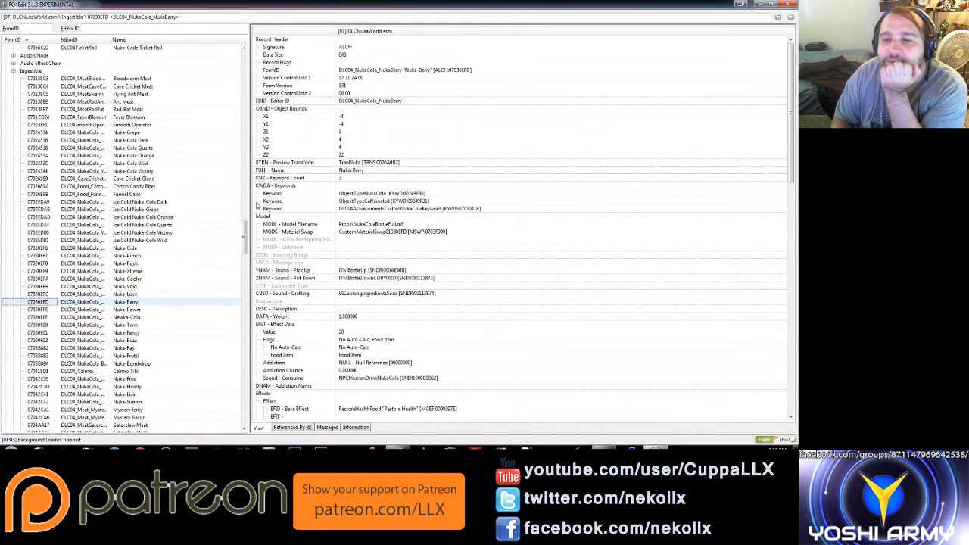
{"action": "key", "text": "Up"}
{"action": "key", "text": "Up"}
{"action": "key", "text": "Up"}
{"action": "key", "text": "Up"}
{"action": "key", "text": "Up"}
{"action": "key", "text": "Up"}
{"action": "key", "text": "Up"}
{"action": "key", "text": "Up"}
{"action": "key", "text": "Up"}
{"action": "key", "text": "Up"}
{"action": "key", "text": "Up"}
{"action": "key", "text": "Up"}
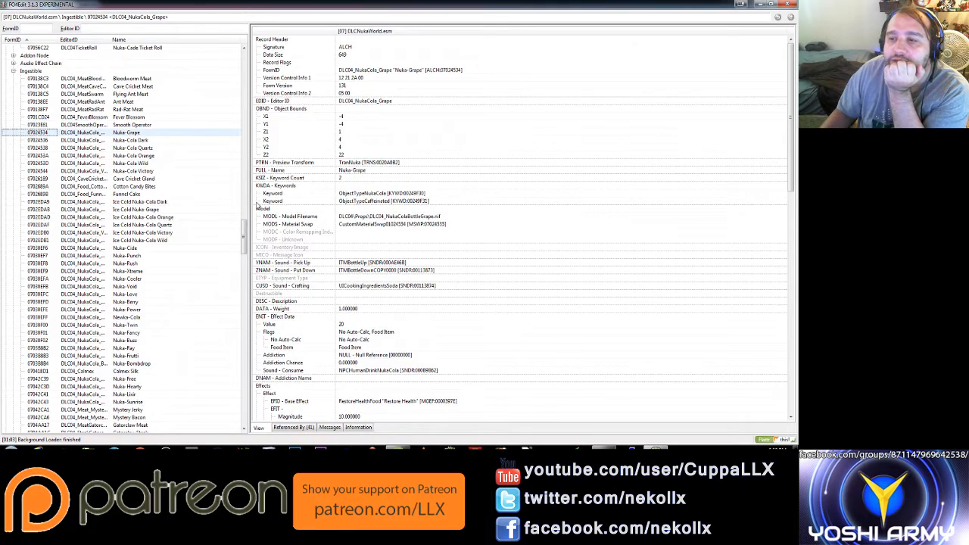
{"action": "left_click", "coordinate": [555, 333]}
{"action": "scroll", "coordinate": [552, 340], "scroll_direction": "down", "scroll_amount": 5}
{"action": "scroll", "coordinate": [552, 340], "scroll_direction": "down", "scroll_amount": 4}
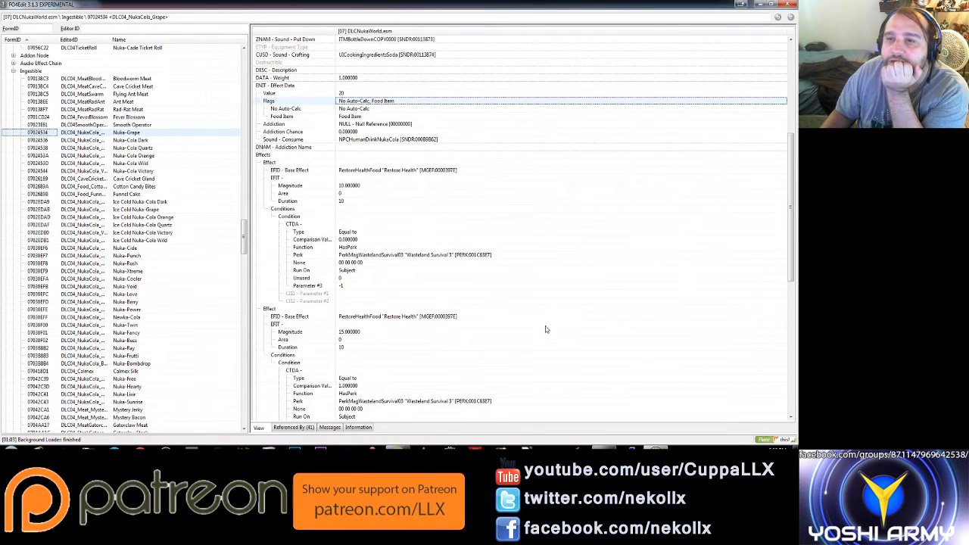
{"action": "scroll", "coordinate": [543, 324], "scroll_direction": "down", "scroll_amount": 4}
{"action": "scroll", "coordinate": [543, 323], "scroll_direction": "up", "scroll_amount": 2}
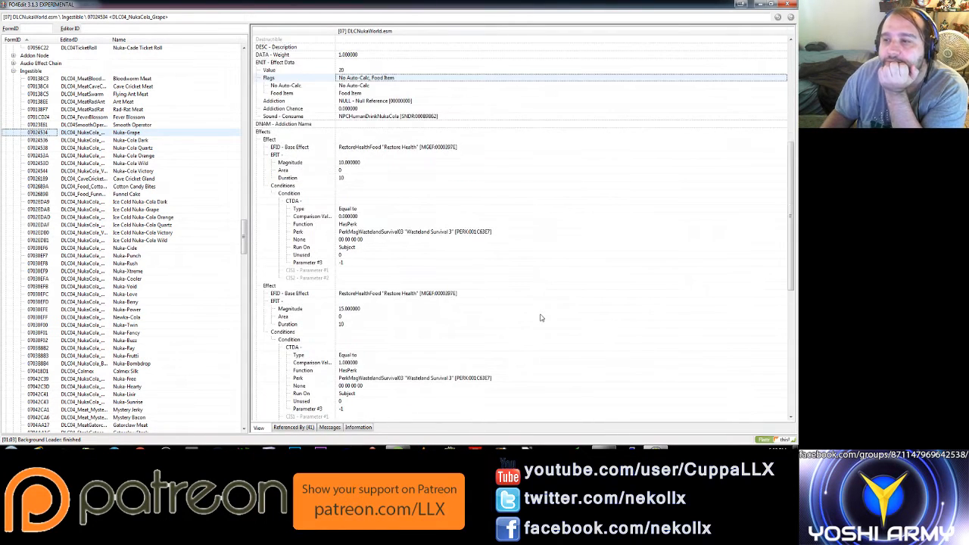
{"action": "scroll", "coordinate": [540, 318], "scroll_direction": "down", "scroll_amount": 1}
{"action": "scroll", "coordinate": [541, 318], "scroll_direction": "down", "scroll_amount": 3}
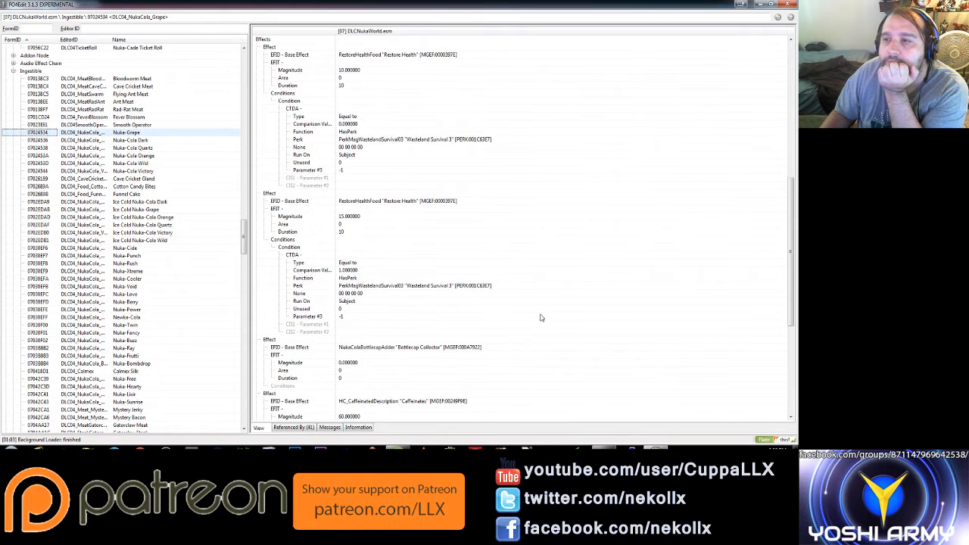
{"action": "scroll", "coordinate": [541, 318], "scroll_direction": "down", "scroll_amount": 2}
{"action": "scroll", "coordinate": [541, 318], "scroll_direction": "down", "scroll_amount": 2}
{"action": "scroll", "coordinate": [540, 318], "scroll_direction": "down", "scroll_amount": 2}
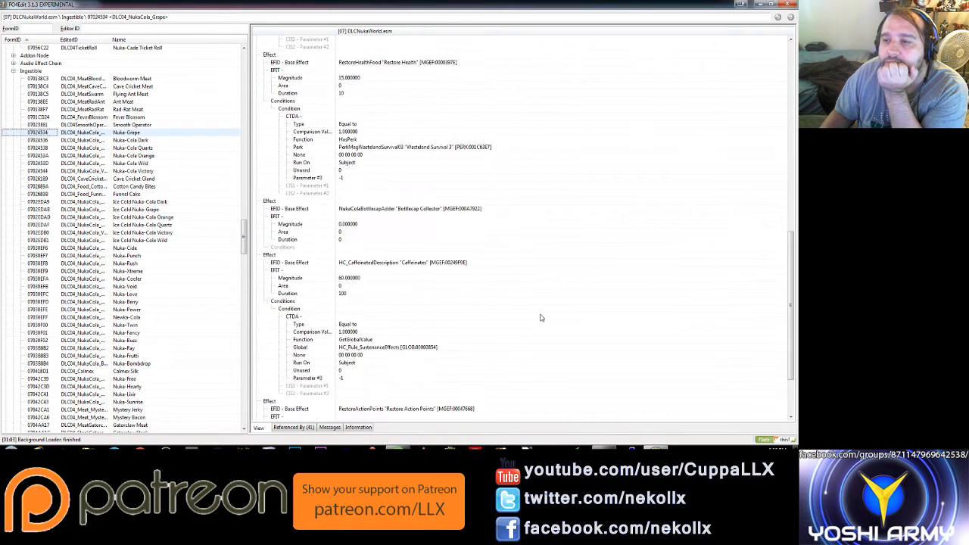
{"action": "scroll", "coordinate": [540, 318], "scroll_direction": "down", "scroll_amount": 2}
{"action": "scroll", "coordinate": [541, 318], "scroll_direction": "down", "scroll_amount": 2}
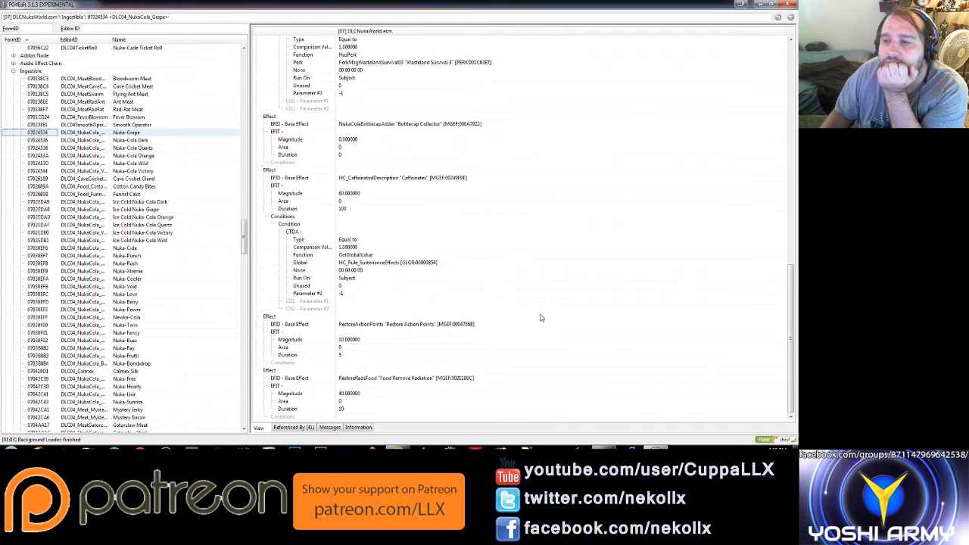
{"action": "scroll", "coordinate": [540, 318], "scroll_direction": "up", "scroll_amount": 3}
{"action": "scroll", "coordinate": [540, 317], "scroll_direction": "up", "scroll_amount": 3}
{"action": "scroll", "coordinate": [540, 318], "scroll_direction": "up", "scroll_amount": 3}
{"action": "scroll", "coordinate": [541, 318], "scroll_direction": "up", "scroll_amount": 5}
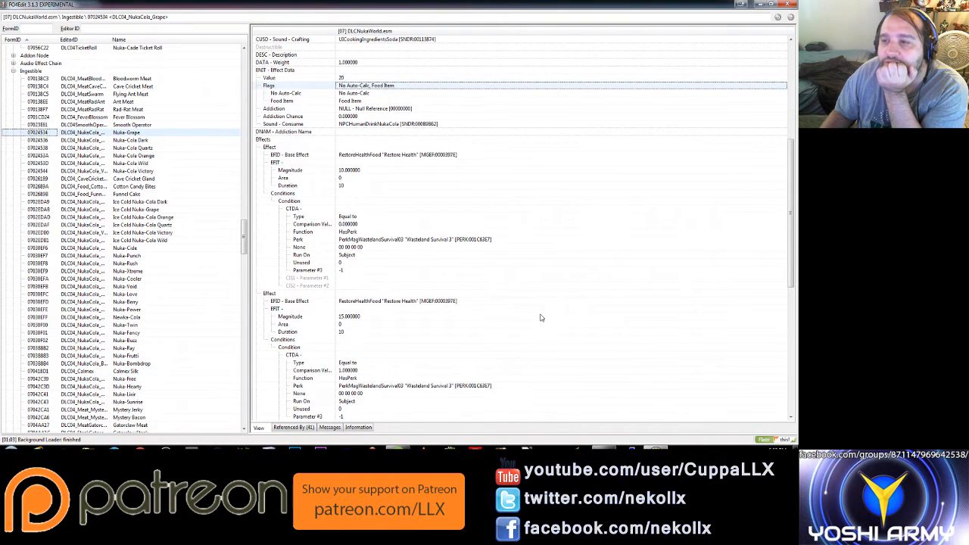
{"action": "scroll", "coordinate": [541, 319], "scroll_direction": "down", "scroll_amount": 2}
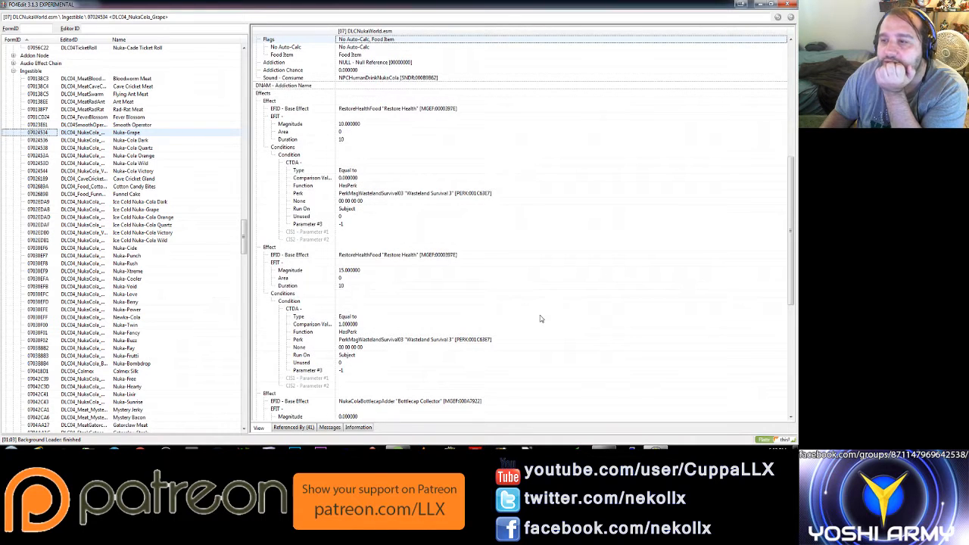
{"action": "scroll", "coordinate": [541, 318], "scroll_direction": "down", "scroll_amount": 8}
{"action": "scroll", "coordinate": [540, 319], "scroll_direction": "down", "scroll_amount": 1}
{"action": "scroll", "coordinate": [541, 319], "scroll_direction": "down", "scroll_amount": 2}
{"action": "scroll", "coordinate": [525, 304], "scroll_direction": "up", "scroll_amount": 5}
{"action": "scroll", "coordinate": [525, 303], "scroll_direction": "up", "scroll_amount": 5}
{"action": "scroll", "coordinate": [526, 304], "scroll_direction": "up", "scroll_amount": 6}
{"action": "scroll", "coordinate": [526, 303], "scroll_direction": "up", "scroll_amount": 3}
{"action": "scroll", "coordinate": [526, 302], "scroll_direction": "up", "scroll_amount": 2}
{"action": "scroll", "coordinate": [526, 303], "scroll_direction": "up", "scroll_amount": 2}
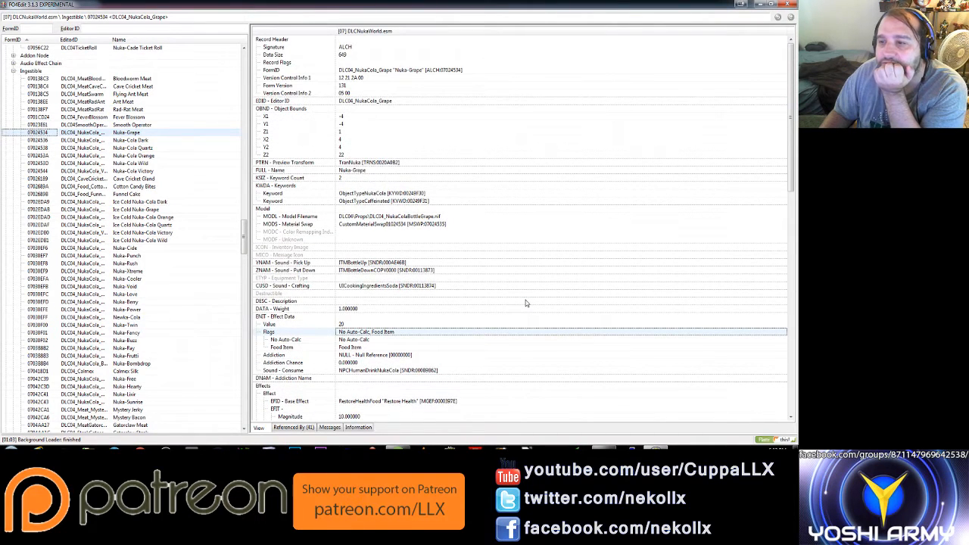
{"action": "scroll", "coordinate": [525, 303], "scroll_direction": "down", "scroll_amount": 4}
{"action": "scroll", "coordinate": [526, 303], "scroll_direction": "down", "scroll_amount": 4}
{"action": "scroll", "coordinate": [526, 302], "scroll_direction": "down", "scroll_amount": 4}
{"action": "scroll", "coordinate": [526, 303], "scroll_direction": "down", "scroll_amount": 6}
{"action": "scroll", "coordinate": [525, 303], "scroll_direction": "down", "scroll_amount": 6}
{"action": "scroll", "coordinate": [525, 303], "scroll_direction": "down", "scroll_amount": 1}
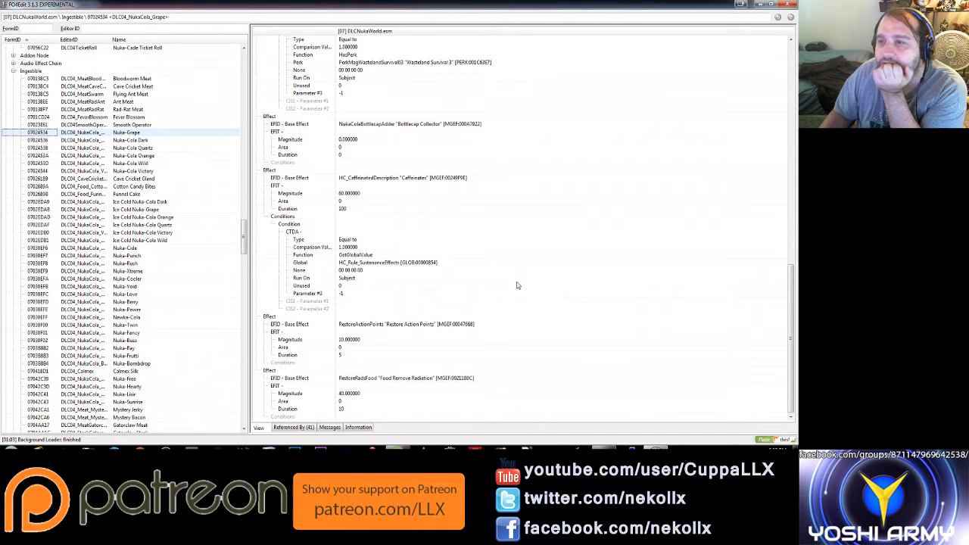
{"action": "scroll", "coordinate": [517, 286], "scroll_direction": "up", "scroll_amount": 3}
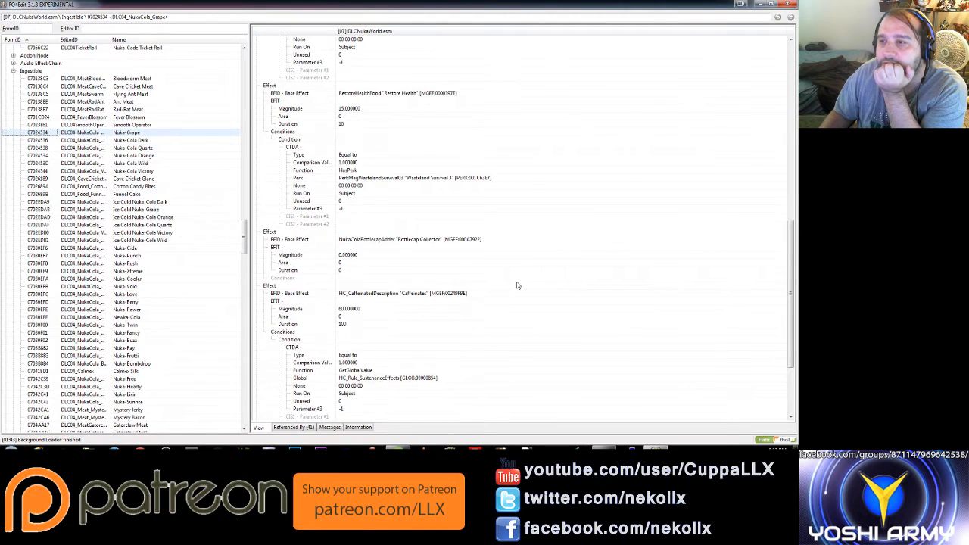
{"action": "scroll", "coordinate": [517, 286], "scroll_direction": "up", "scroll_amount": 4}
{"action": "scroll", "coordinate": [517, 285], "scroll_direction": "up", "scroll_amount": 3}
{"action": "scroll", "coordinate": [517, 285], "scroll_direction": "up", "scroll_amount": 3}
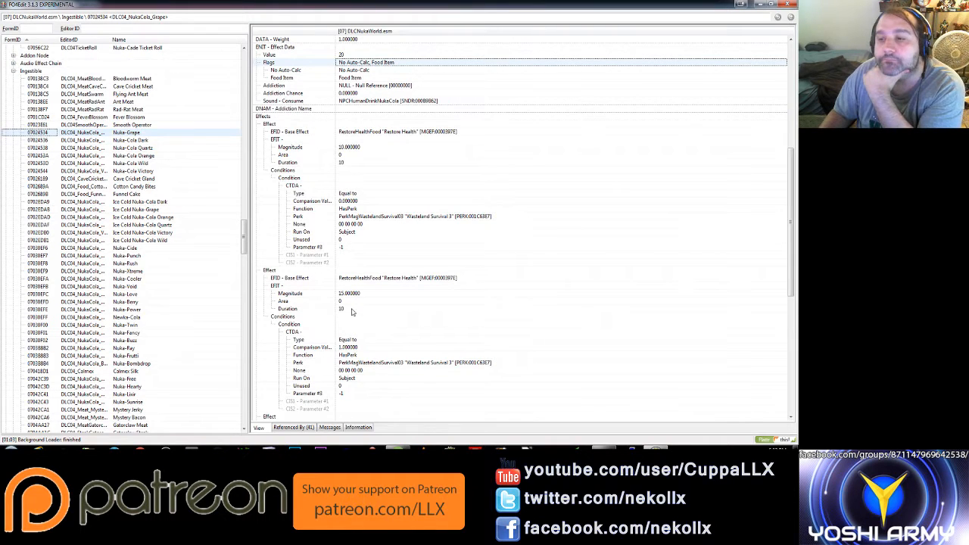
{"action": "scroll", "coordinate": [351, 311], "scroll_direction": "down", "scroll_amount": 4}
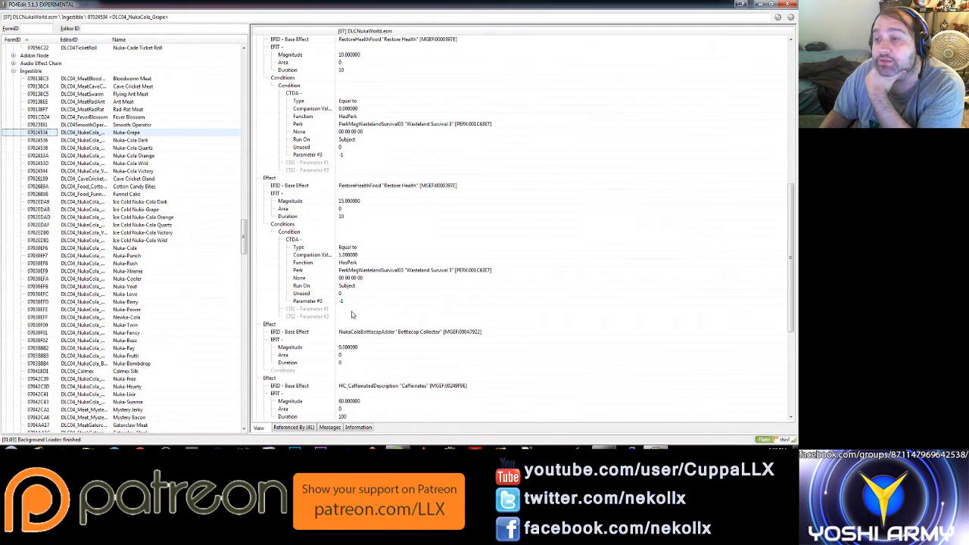
{"action": "scroll", "coordinate": [351, 314], "scroll_direction": "down", "scroll_amount": 3}
{"action": "scroll", "coordinate": [351, 314], "scroll_direction": "down", "scroll_amount": 3}
{"action": "scroll", "coordinate": [351, 314], "scroll_direction": "down", "scroll_amount": 2}
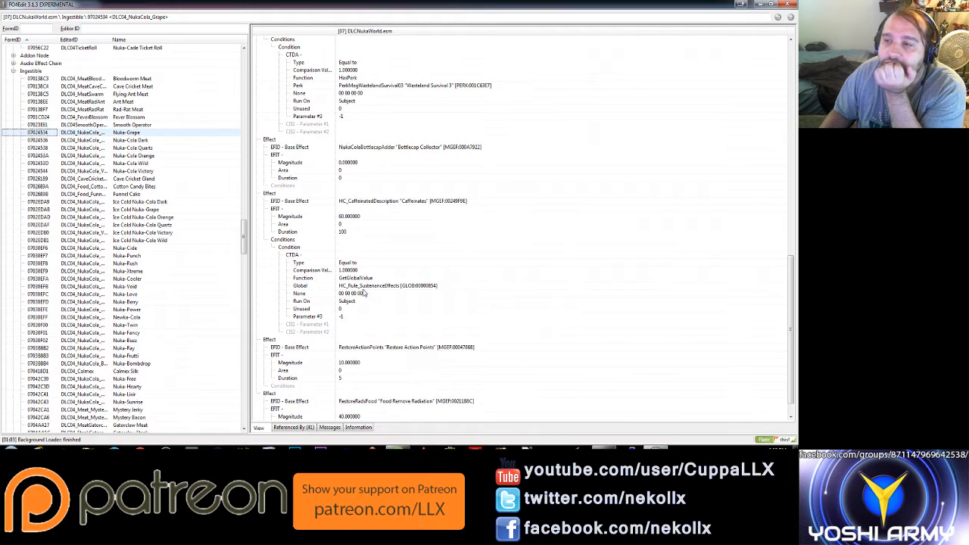
{"action": "scroll", "coordinate": [364, 294], "scroll_direction": "down", "scroll_amount": 1}
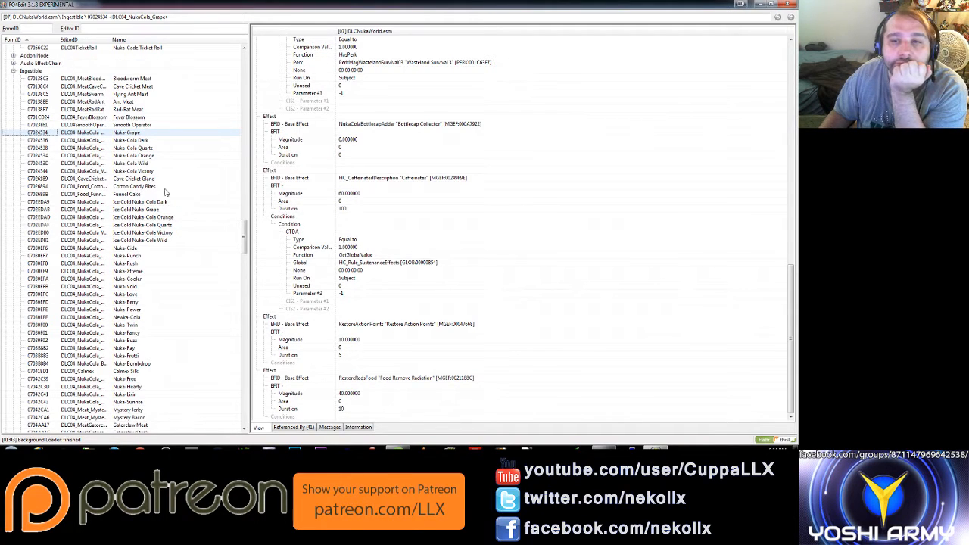
- Display the Nuka-Cola Dark drink record and read through its effects
{"action": "left_click", "coordinate": [140, 141]}
{"action": "left_click", "coordinate": [529, 327]}
{"action": "scroll", "coordinate": [529, 331], "scroll_direction": "down", "scroll_amount": 3}
{"action": "scroll", "coordinate": [528, 331], "scroll_direction": "down", "scroll_amount": 3}
{"action": "scroll", "coordinate": [529, 331], "scroll_direction": "down", "scroll_amount": 3}
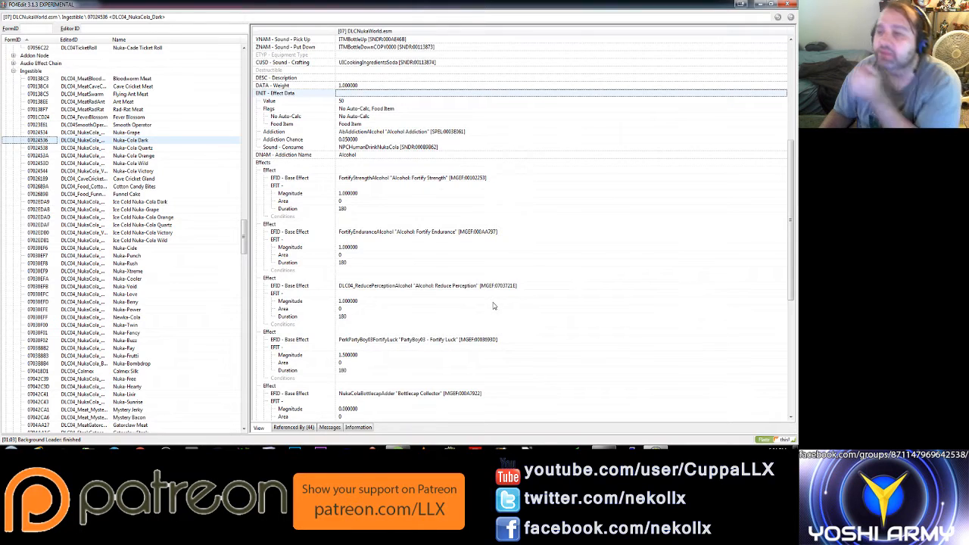
{"action": "scroll", "coordinate": [493, 306], "scroll_direction": "down", "scroll_amount": 3}
{"action": "scroll", "coordinate": [493, 305], "scroll_direction": "down", "scroll_amount": 2}
{"action": "scroll", "coordinate": [492, 305], "scroll_direction": "down", "scroll_amount": 2}
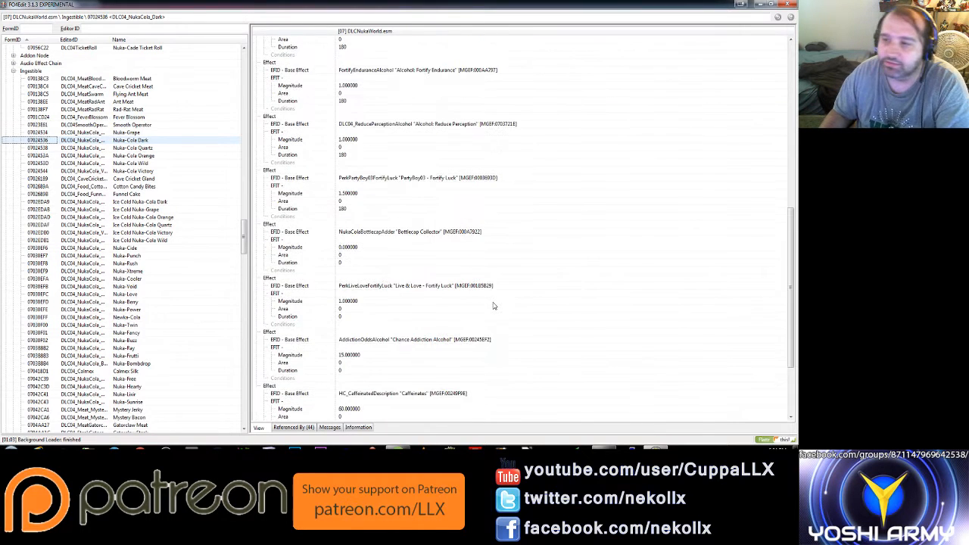
{"action": "scroll", "coordinate": [493, 306], "scroll_direction": "down", "scroll_amount": 1}
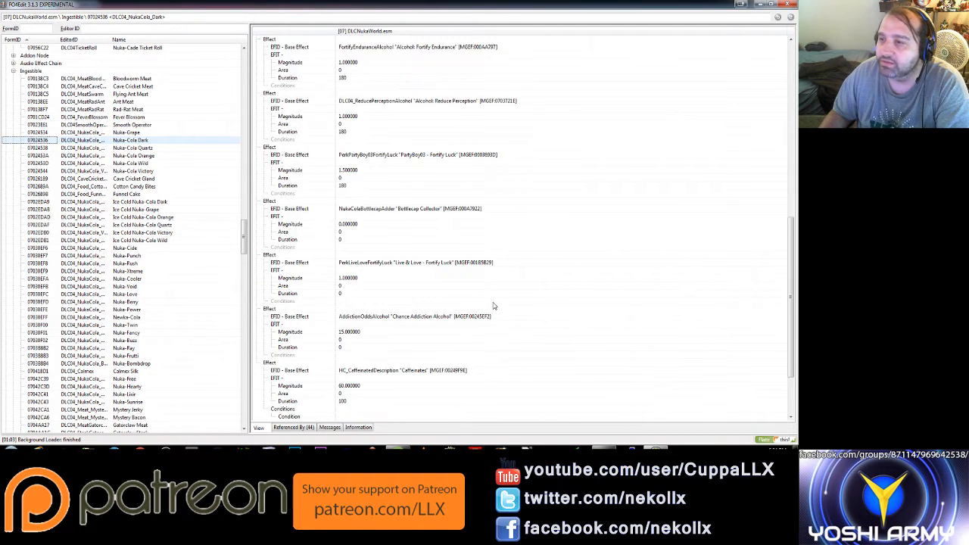
{"action": "scroll", "coordinate": [493, 306], "scroll_direction": "down", "scroll_amount": 1}
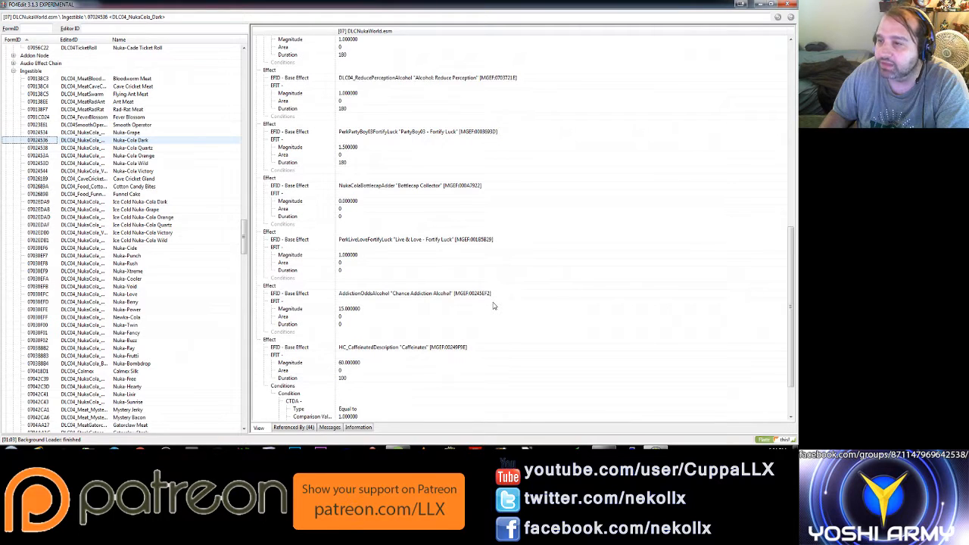
{"action": "scroll", "coordinate": [493, 306], "scroll_direction": "down", "scroll_amount": 1}
{"action": "scroll", "coordinate": [493, 306], "scroll_direction": "down", "scroll_amount": 1}
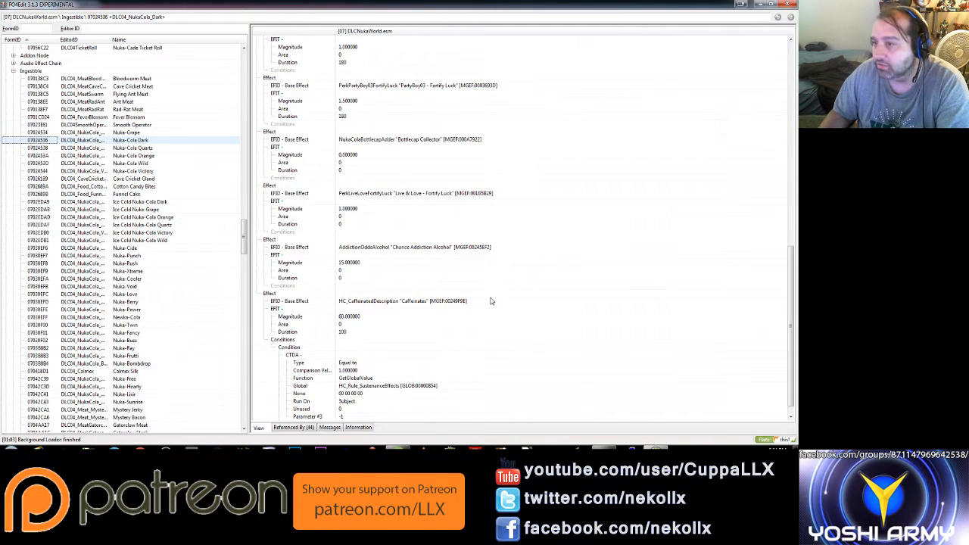
{"action": "scroll", "coordinate": [490, 301], "scroll_direction": "down", "scroll_amount": 1}
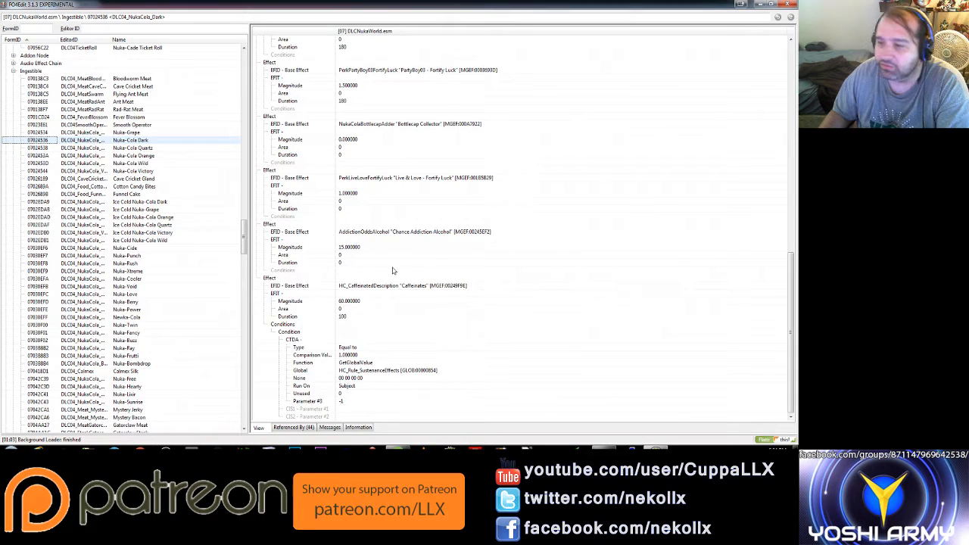
- Read Nuka-Cola Quartz's and Nuka-Cola Orange's effects, then select Nuka-Cola Wild
{"action": "left_click", "coordinate": [143, 150]}
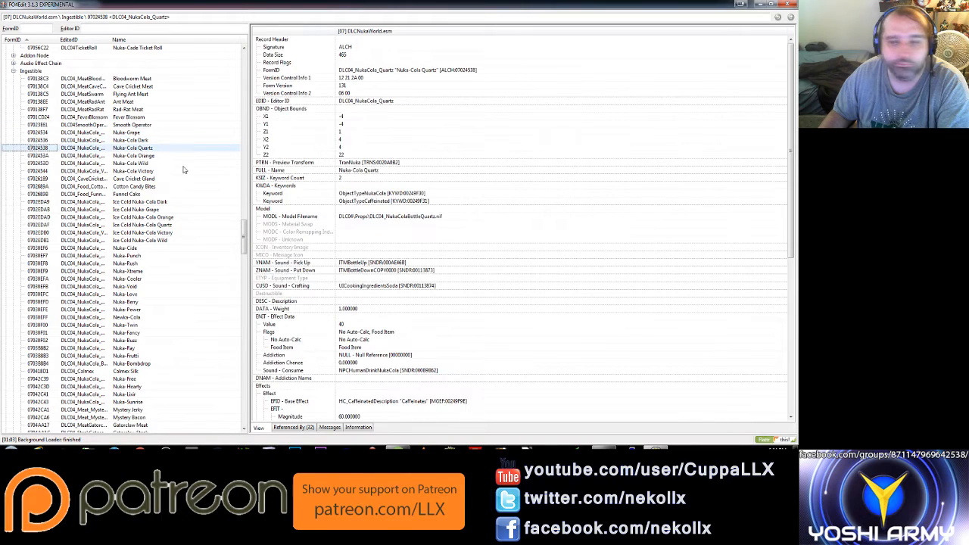
{"action": "left_click", "coordinate": [444, 294]}
{"action": "scroll", "coordinate": [443, 295], "scroll_direction": "down", "scroll_amount": 5}
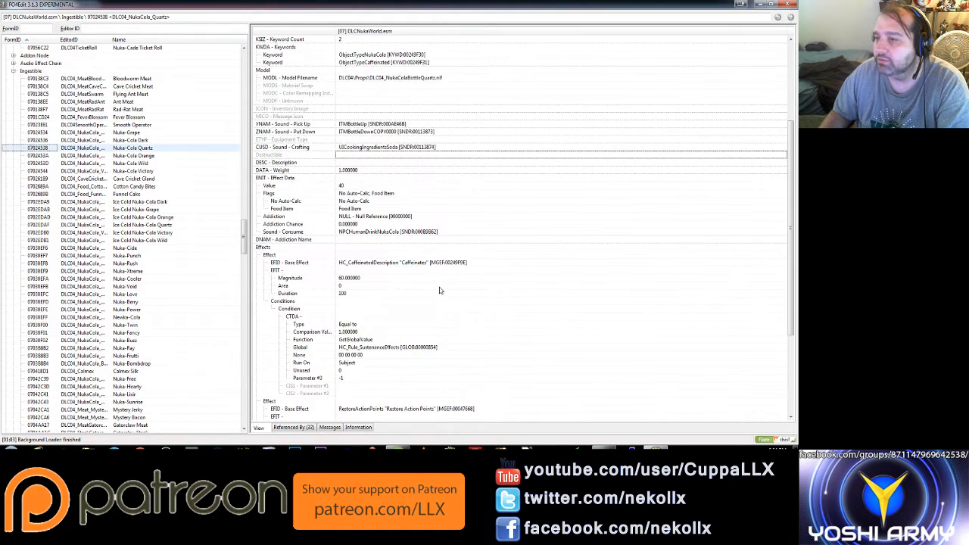
{"action": "scroll", "coordinate": [439, 290], "scroll_direction": "down", "scroll_amount": 3}
{"action": "scroll", "coordinate": [437, 288], "scroll_direction": "down", "scroll_amount": 2}
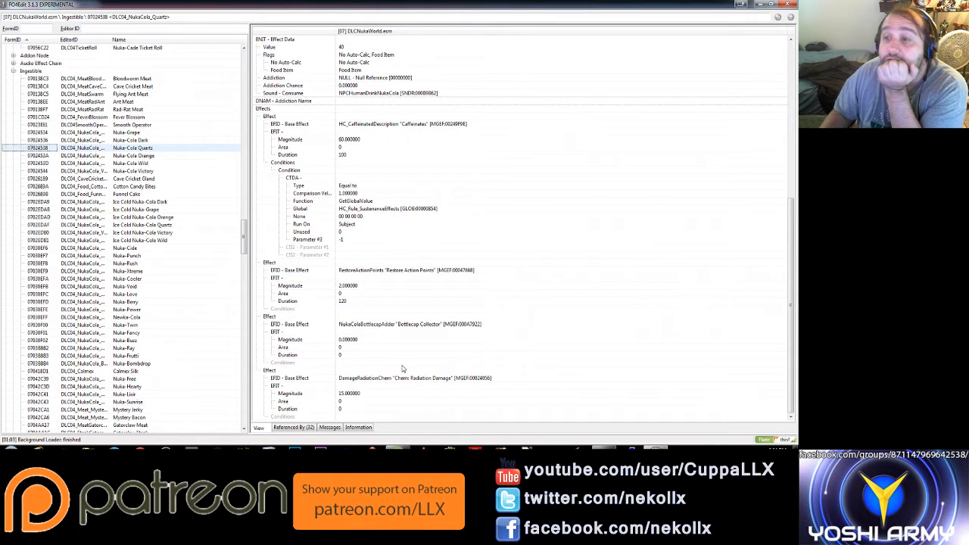
{"action": "scroll", "coordinate": [403, 373], "scroll_direction": "up", "scroll_amount": 2}
{"action": "scroll", "coordinate": [403, 372], "scroll_direction": "down", "scroll_amount": 2}
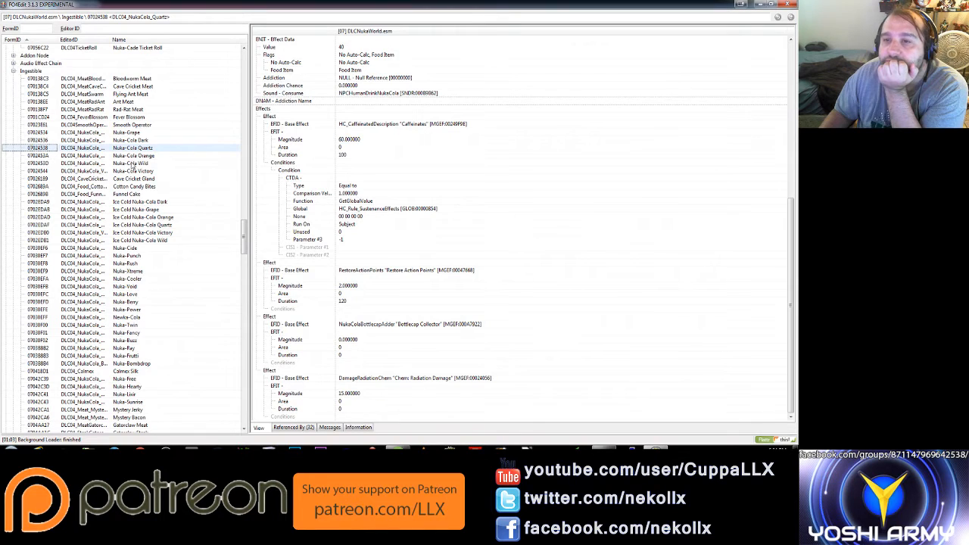
{"action": "left_click", "coordinate": [141, 157]}
{"action": "left_click", "coordinate": [501, 324]}
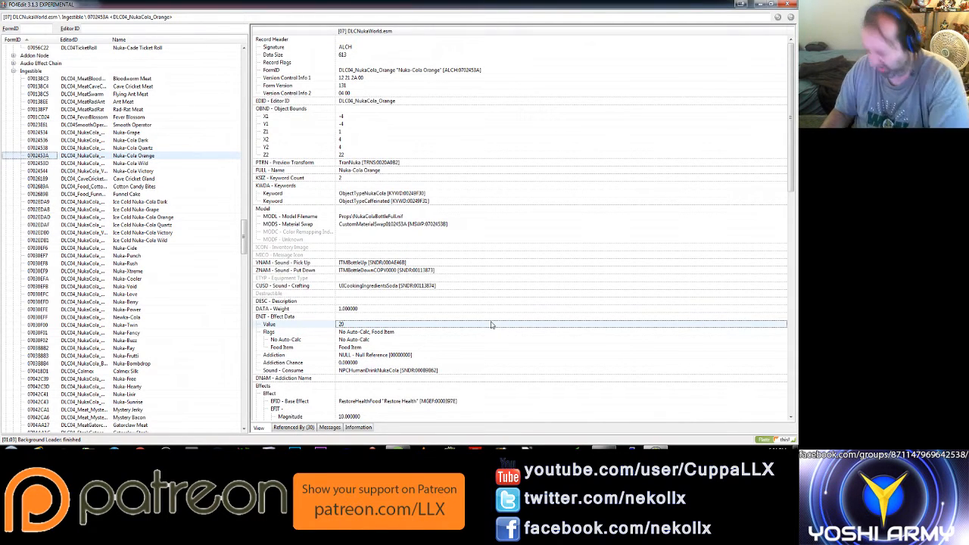
{"action": "scroll", "coordinate": [484, 321], "scroll_direction": "down", "scroll_amount": 5}
{"action": "scroll", "coordinate": [483, 315], "scroll_direction": "down", "scroll_amount": 5}
{"action": "scroll", "coordinate": [477, 309], "scroll_direction": "down", "scroll_amount": 1}
{"action": "scroll", "coordinate": [469, 295], "scroll_direction": "down", "scroll_amount": 3}
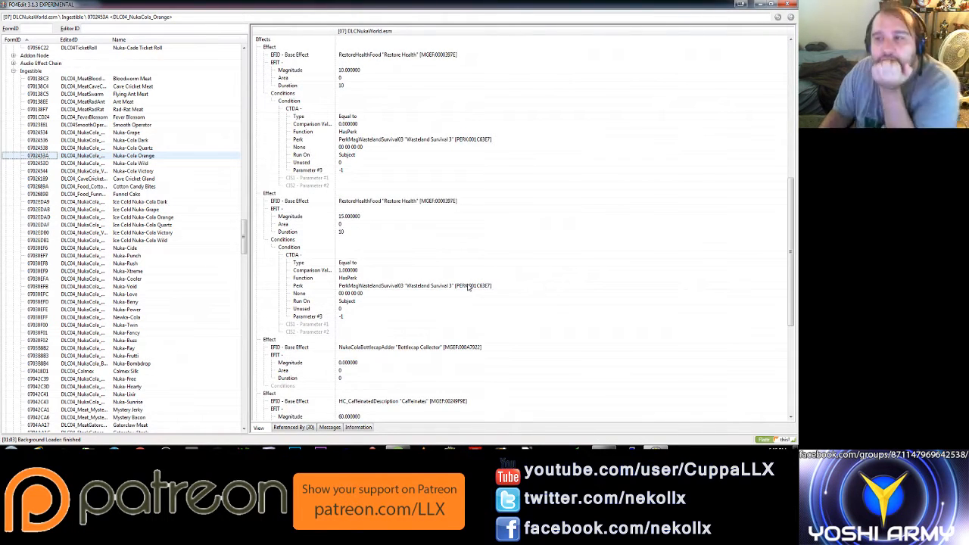
{"action": "scroll", "coordinate": [467, 290], "scroll_direction": "down", "scroll_amount": 4}
{"action": "scroll", "coordinate": [466, 294], "scroll_direction": "down", "scroll_amount": 4}
{"action": "scroll", "coordinate": [465, 293], "scroll_direction": "down", "scroll_amount": 2}
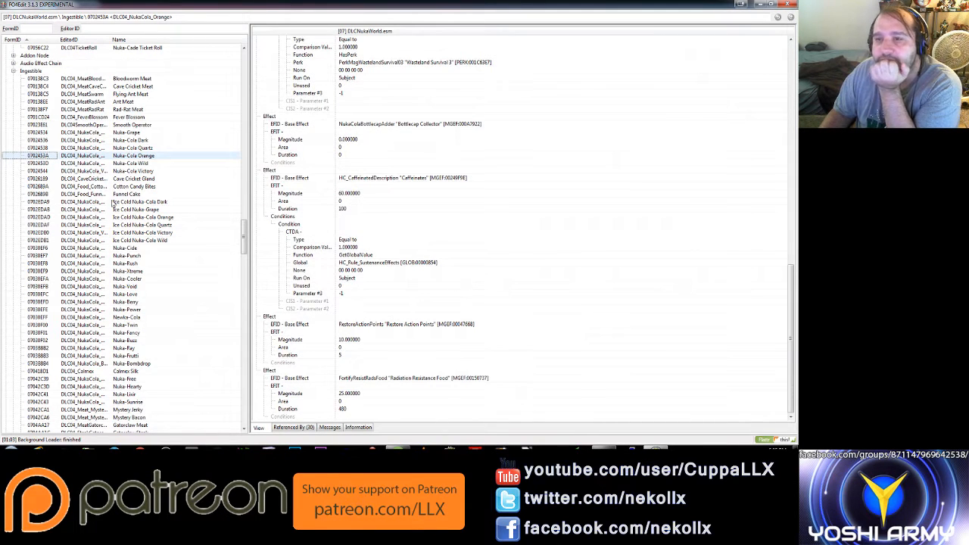
{"action": "left_click", "coordinate": [141, 163]}
- Read Nuka-Cola Wild's effects, then display the Nuka-Cola Victory record
{"action": "left_click", "coordinate": [496, 288]}
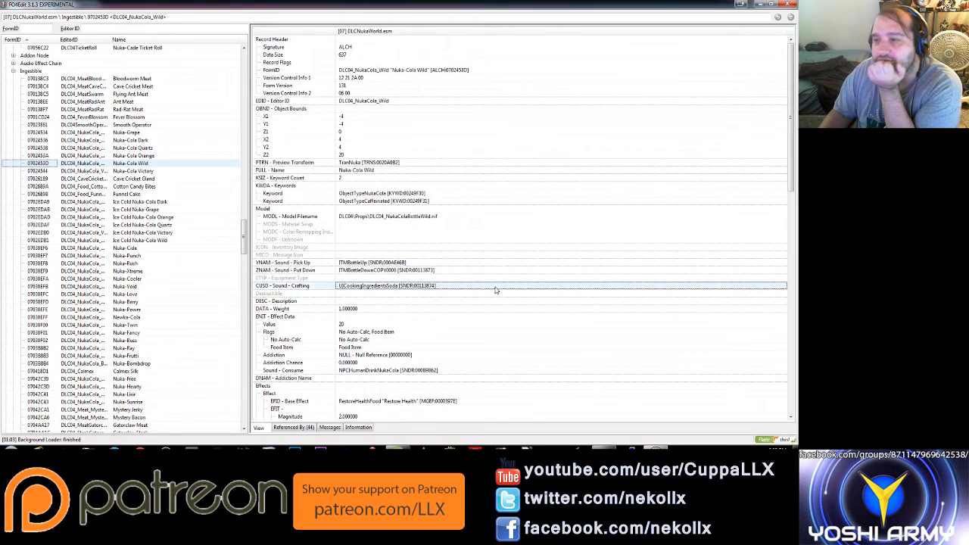
{"action": "scroll", "coordinate": [496, 287], "scroll_direction": "down", "scroll_amount": 5}
{"action": "scroll", "coordinate": [496, 288], "scroll_direction": "down", "scroll_amount": 3}
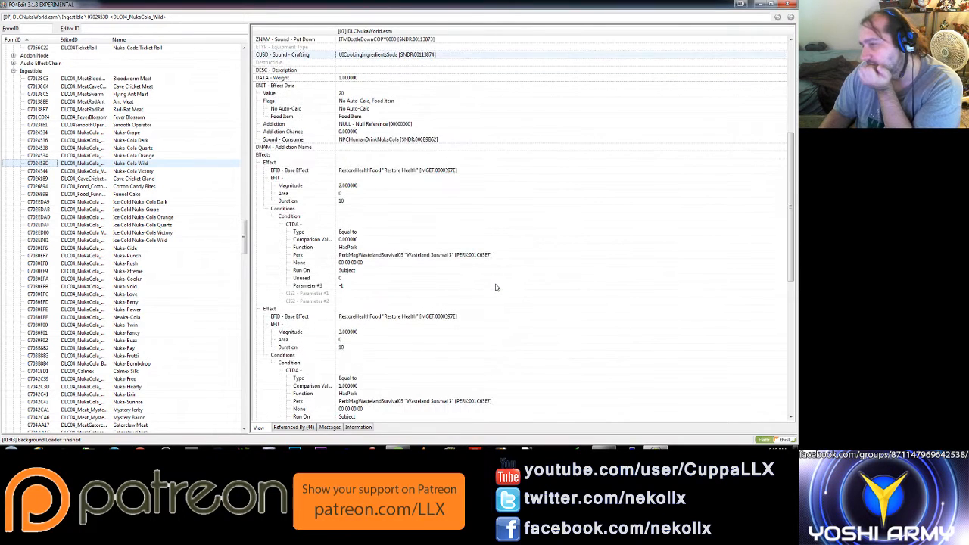
{"action": "scroll", "coordinate": [496, 288], "scroll_direction": "down", "scroll_amount": 3}
{"action": "scroll", "coordinate": [496, 287], "scroll_direction": "down", "scroll_amount": 4}
{"action": "scroll", "coordinate": [496, 287], "scroll_direction": "down", "scroll_amount": 4}
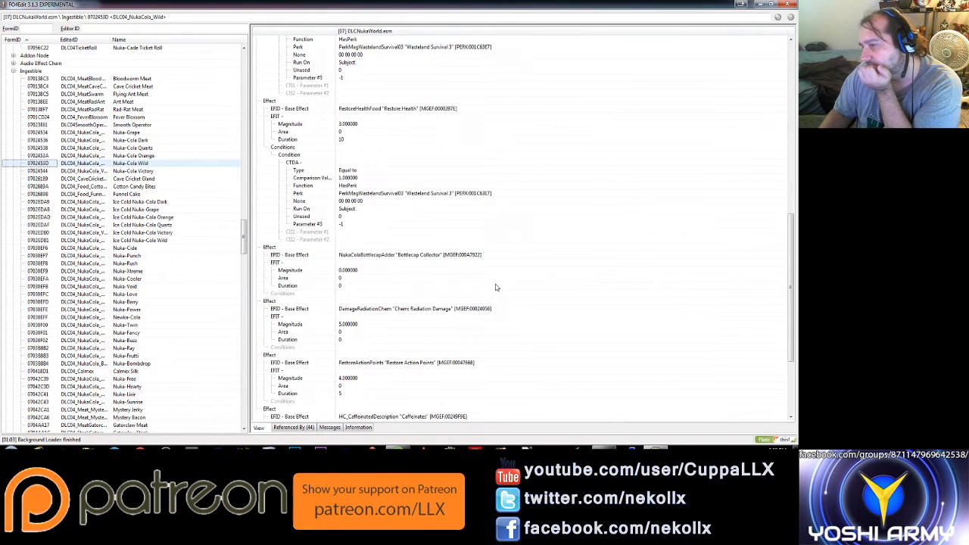
{"action": "scroll", "coordinate": [496, 288], "scroll_direction": "down", "scroll_amount": 2}
{"action": "scroll", "coordinate": [496, 288], "scroll_direction": "down", "scroll_amount": 1}
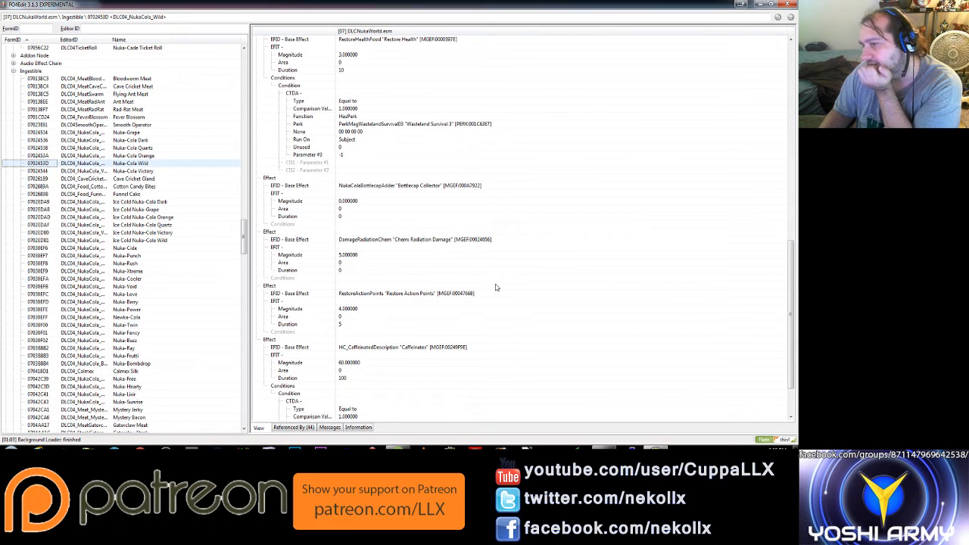
{"action": "scroll", "coordinate": [496, 287], "scroll_direction": "down", "scroll_amount": 2}
{"action": "scroll", "coordinate": [496, 288], "scroll_direction": "down", "scroll_amount": 1}
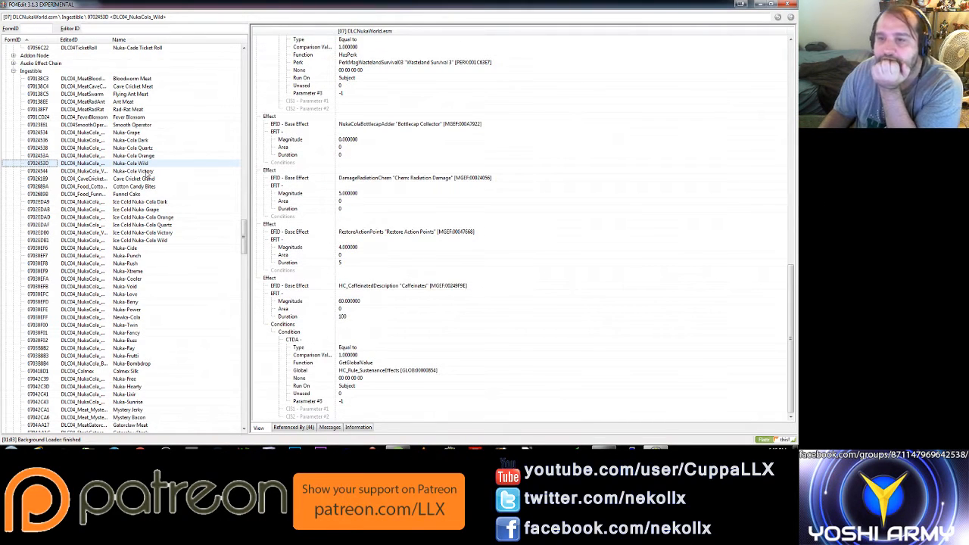
{"action": "left_click", "coordinate": [147, 171]}
{"action": "scroll", "coordinate": [532, 259], "scroll_direction": "down", "scroll_amount": 5}
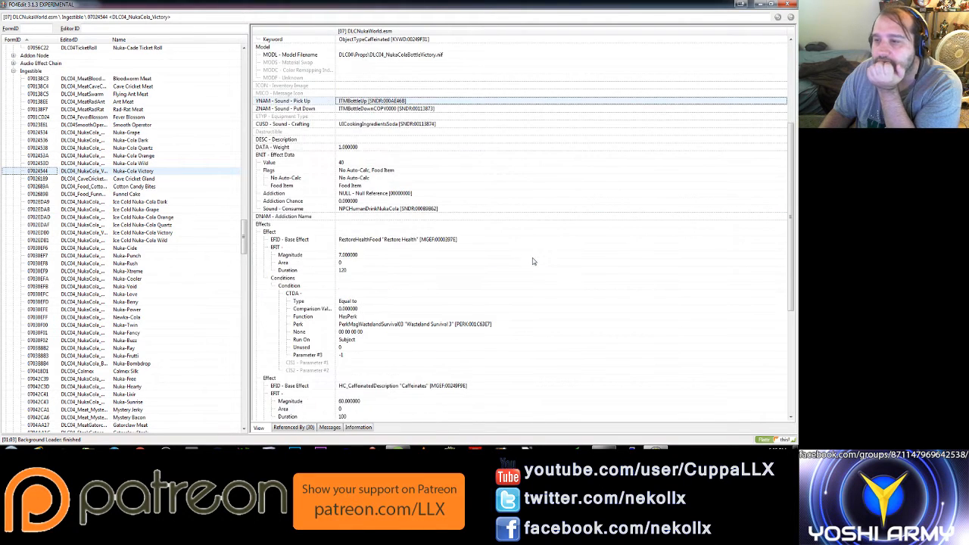
{"action": "scroll", "coordinate": [531, 259], "scroll_direction": "down", "scroll_amount": 7}
{"action": "scroll", "coordinate": [530, 257], "scroll_direction": "down", "scroll_amount": 3}
{"action": "scroll", "coordinate": [530, 256], "scroll_direction": "down", "scroll_amount": 1}
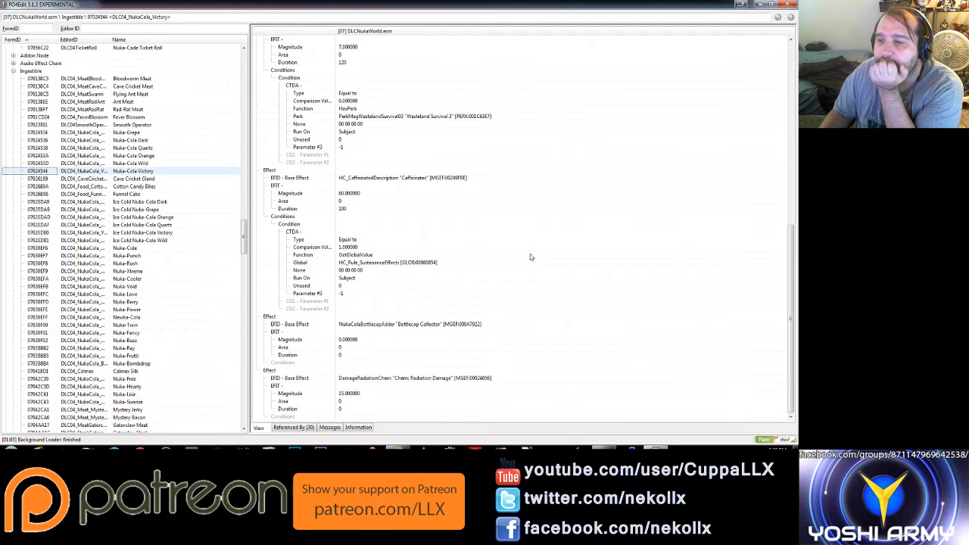
{"action": "scroll", "coordinate": [530, 256], "scroll_direction": "up", "scroll_amount": 3}
{"action": "scroll", "coordinate": [530, 256], "scroll_direction": "down", "scroll_amount": 3}
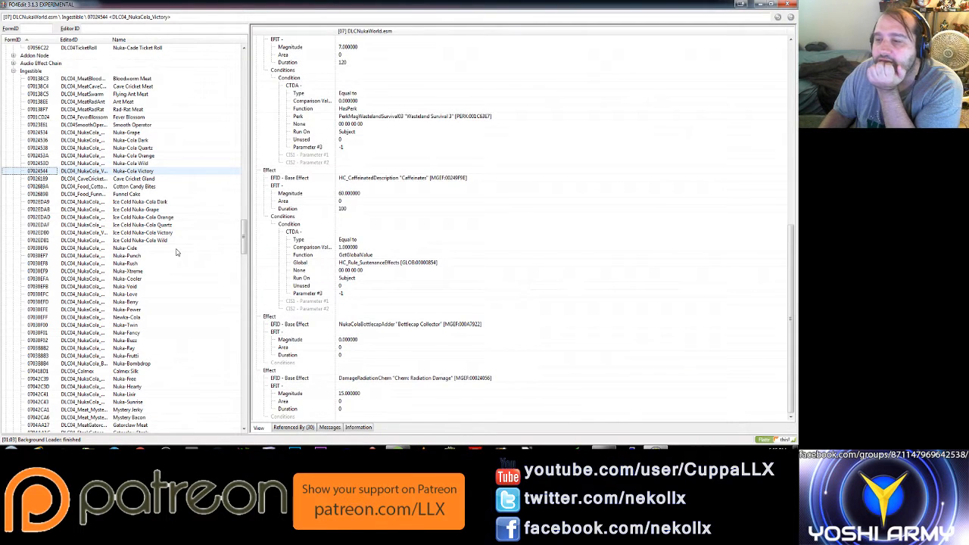
- View Cave Cricket Gland, then read Ice Cold Nuka-Cola Dark's effects
{"action": "left_click", "coordinate": [129, 182]}
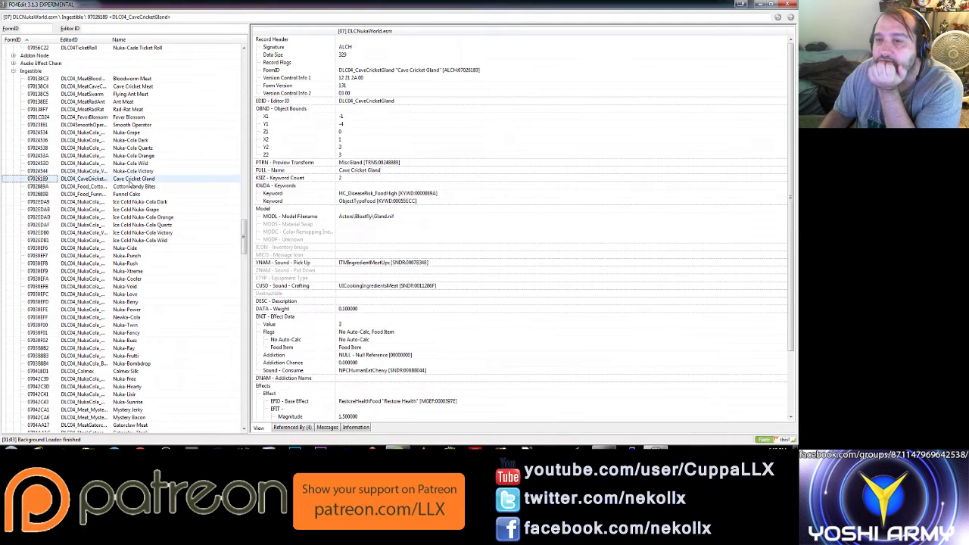
{"action": "left_click", "coordinate": [134, 201]}
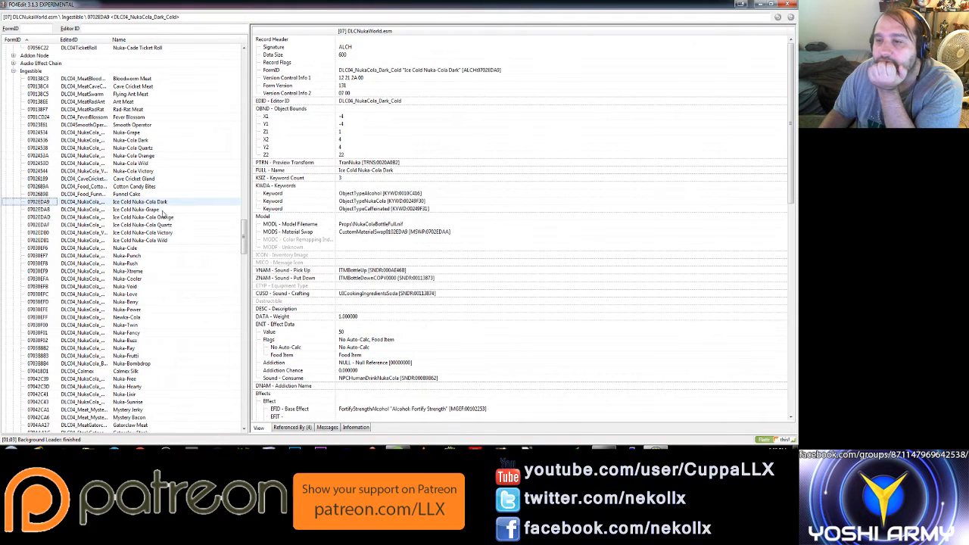
{"action": "left_click", "coordinate": [442, 356]}
{"action": "scroll", "coordinate": [441, 357], "scroll_direction": "down", "scroll_amount": 5}
{"action": "scroll", "coordinate": [442, 357], "scroll_direction": "down", "scroll_amount": 5}
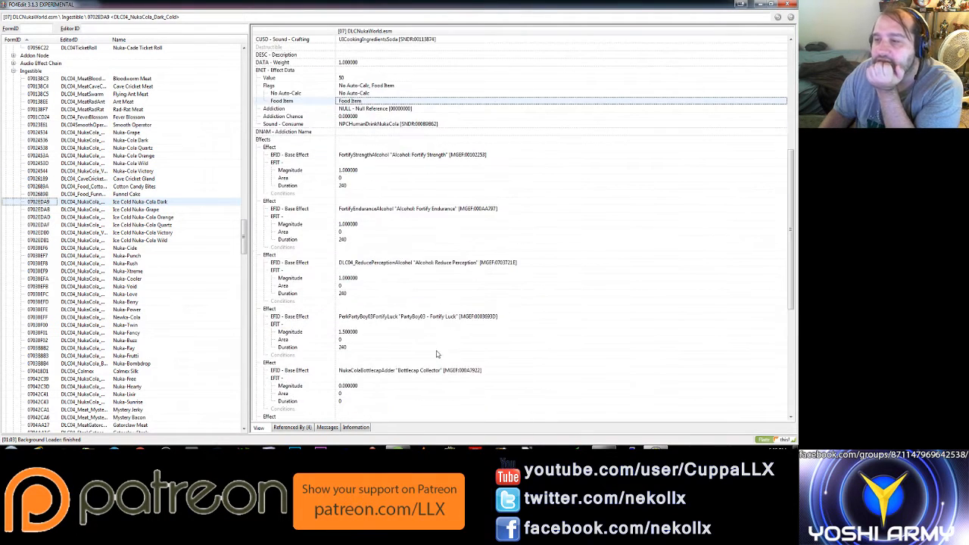
{"action": "scroll", "coordinate": [438, 352], "scroll_direction": "down", "scroll_amount": 3}
{"action": "scroll", "coordinate": [435, 341], "scroll_direction": "down", "scroll_amount": 4}
{"action": "scroll", "coordinate": [401, 333], "scroll_direction": "down", "scroll_amount": 3}
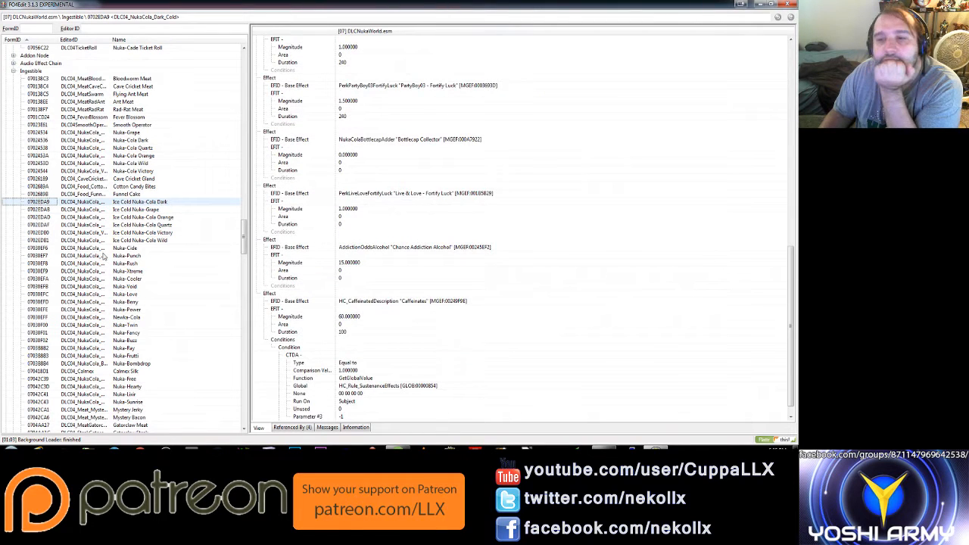
- Display the Nuka-Cide record and read through its effects and conditions
{"action": "left_click", "coordinate": [128, 249]}
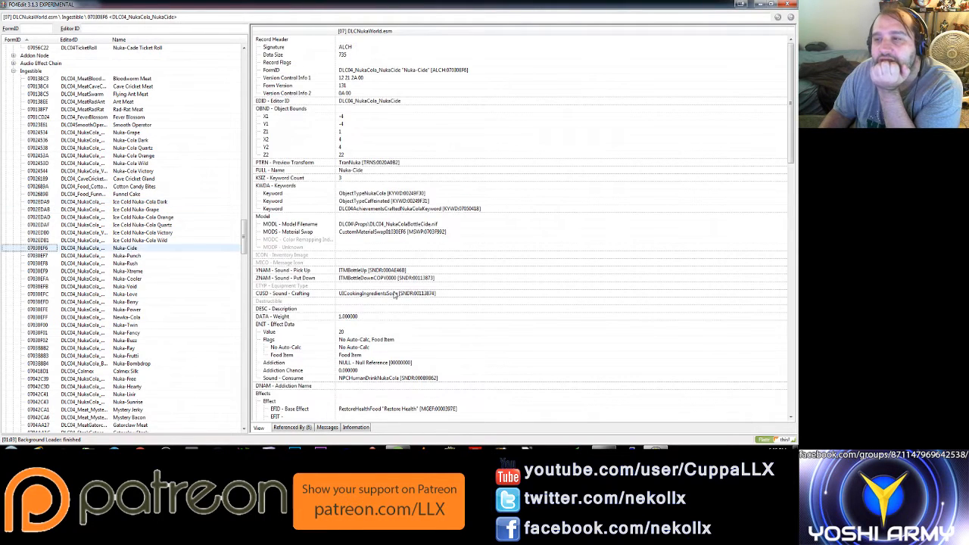
{"action": "left_click", "coordinate": [485, 335]}
{"action": "scroll", "coordinate": [484, 335], "scroll_direction": "down", "scroll_amount": 6}
{"action": "scroll", "coordinate": [480, 336], "scroll_direction": "down", "scroll_amount": 5}
{"action": "scroll", "coordinate": [480, 336], "scroll_direction": "down", "scroll_amount": 5}
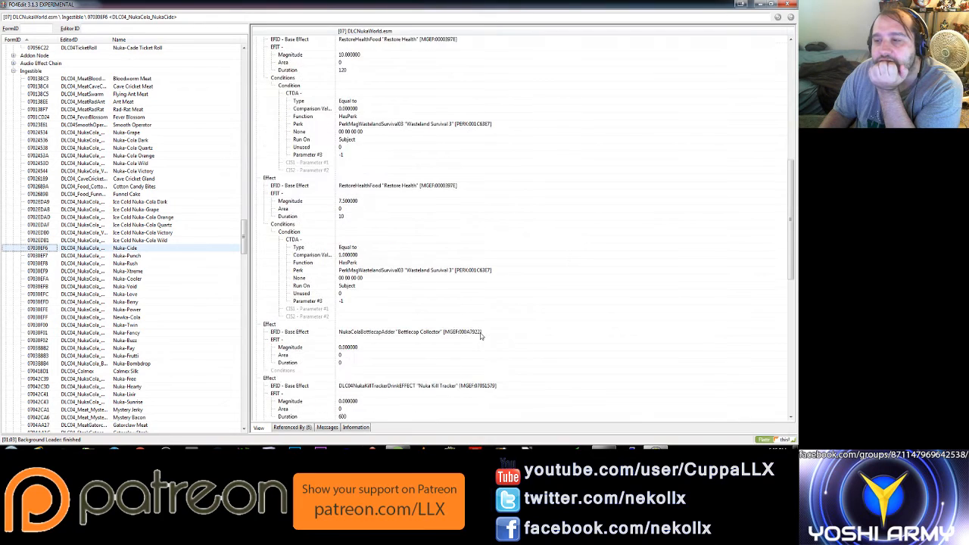
{"action": "scroll", "coordinate": [480, 335], "scroll_direction": "down", "scroll_amount": 3}
{"action": "scroll", "coordinate": [480, 336], "scroll_direction": "down", "scroll_amount": 2}
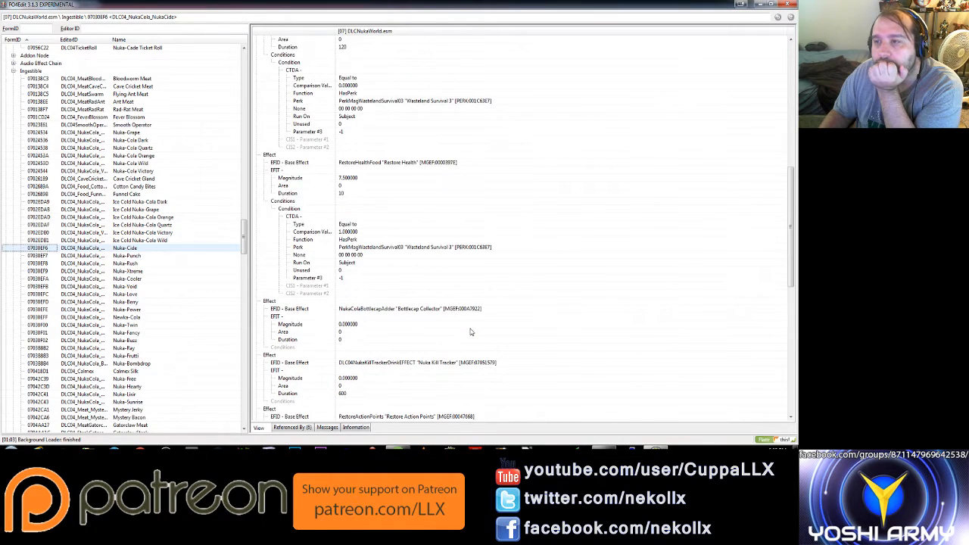
{"action": "scroll", "coordinate": [470, 331], "scroll_direction": "down", "scroll_amount": 1}
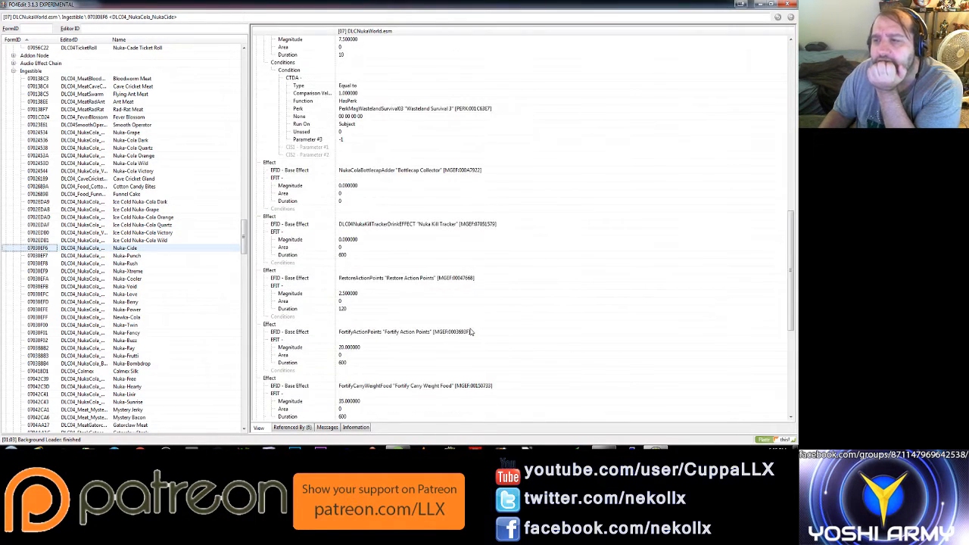
{"action": "scroll", "coordinate": [470, 331], "scroll_direction": "down", "scroll_amount": 1}
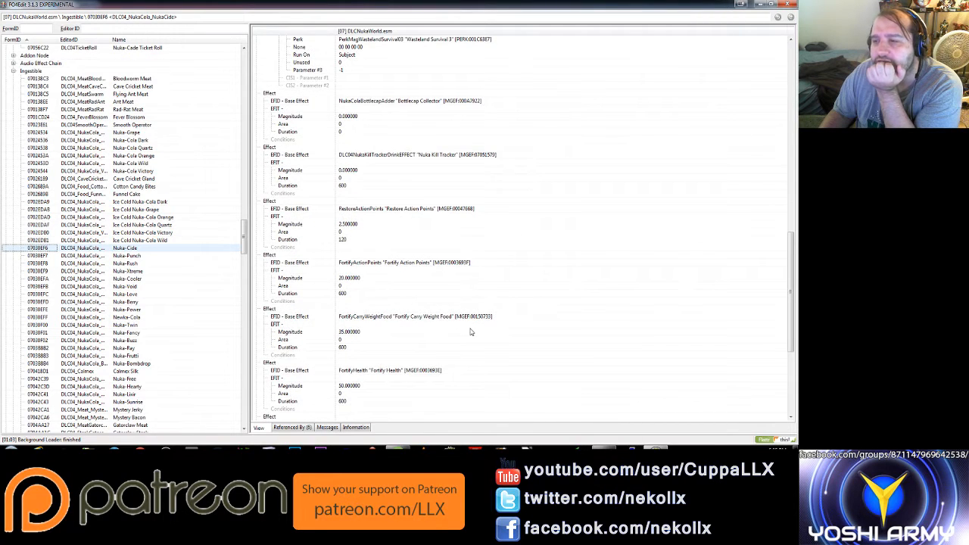
{"action": "scroll", "coordinate": [470, 330], "scroll_direction": "down", "scroll_amount": 2}
{"action": "scroll", "coordinate": [470, 331], "scroll_direction": "down", "scroll_amount": 1}
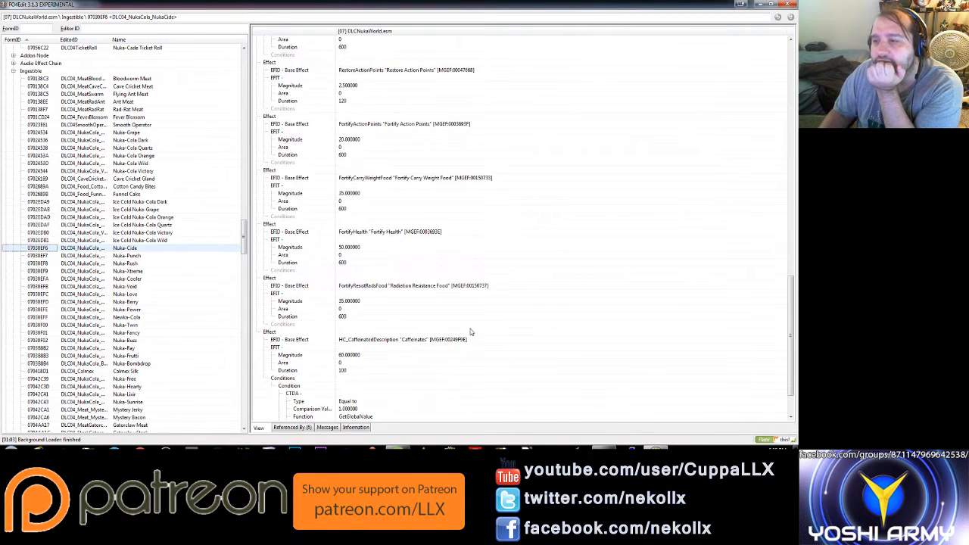
{"action": "scroll", "coordinate": [470, 330], "scroll_direction": "down", "scroll_amount": 1}
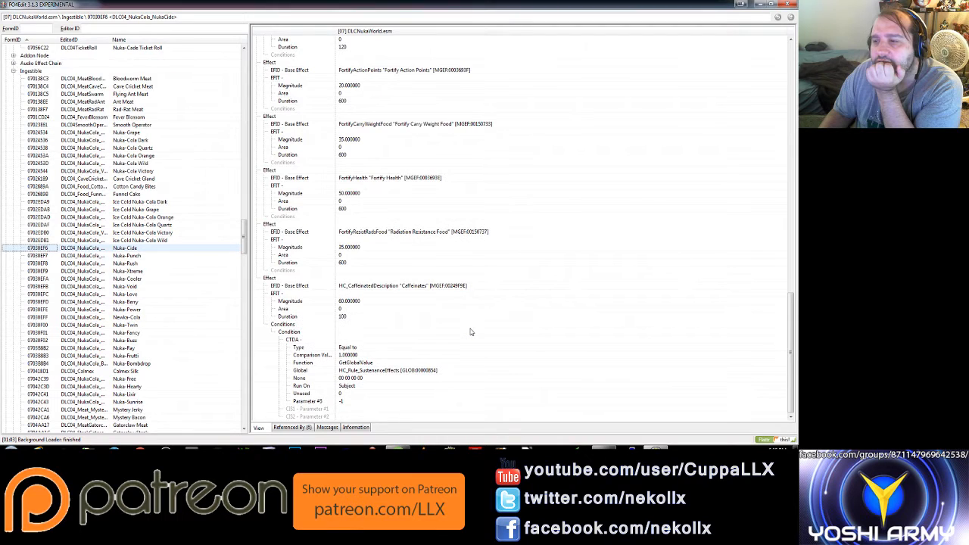
{"action": "scroll", "coordinate": [470, 331], "scroll_direction": "up", "scroll_amount": 2}
{"action": "scroll", "coordinate": [471, 331], "scroll_direction": "up", "scroll_amount": 1}
{"action": "scroll", "coordinate": [470, 331], "scroll_direction": "up", "scroll_amount": 1}
{"action": "scroll", "coordinate": [471, 330], "scroll_direction": "up", "scroll_amount": 1}
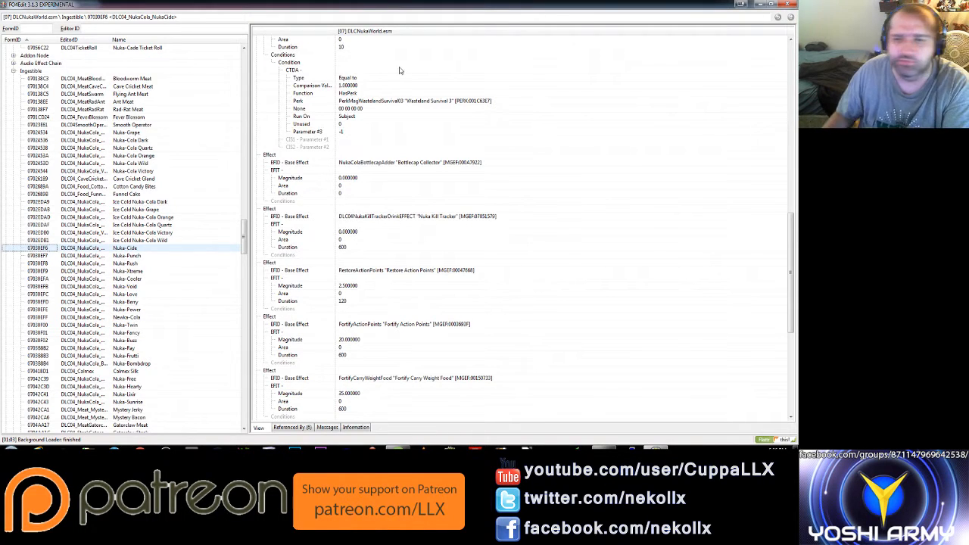
- Read the Nuka-Punch, Nuka-Rush and Nuka-Xtreme effects, then select Nuka-Cooler
{"action": "left_click", "coordinate": [133, 256]}
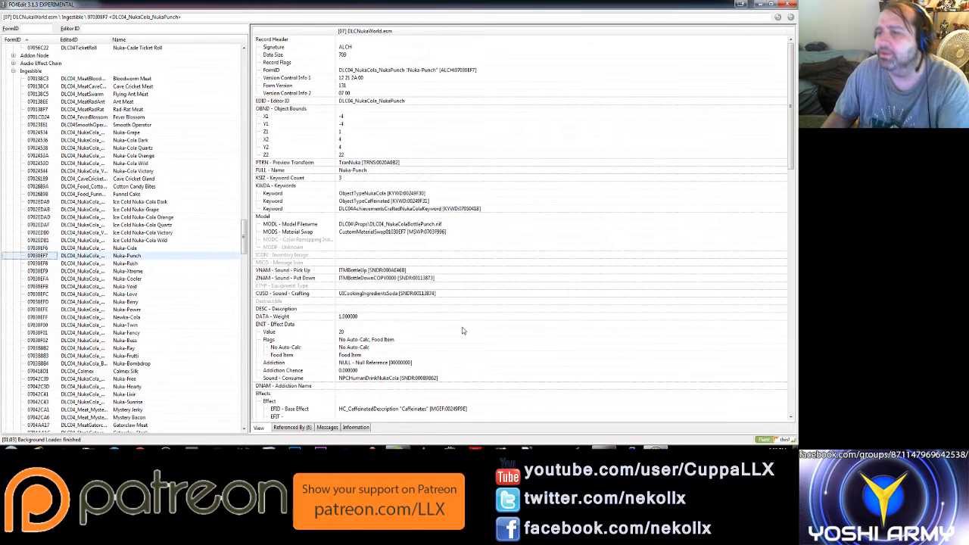
{"action": "scroll", "coordinate": [463, 331], "scroll_direction": "down", "scroll_amount": 3}
{"action": "scroll", "coordinate": [464, 345], "scroll_direction": "down", "scroll_amount": 2}
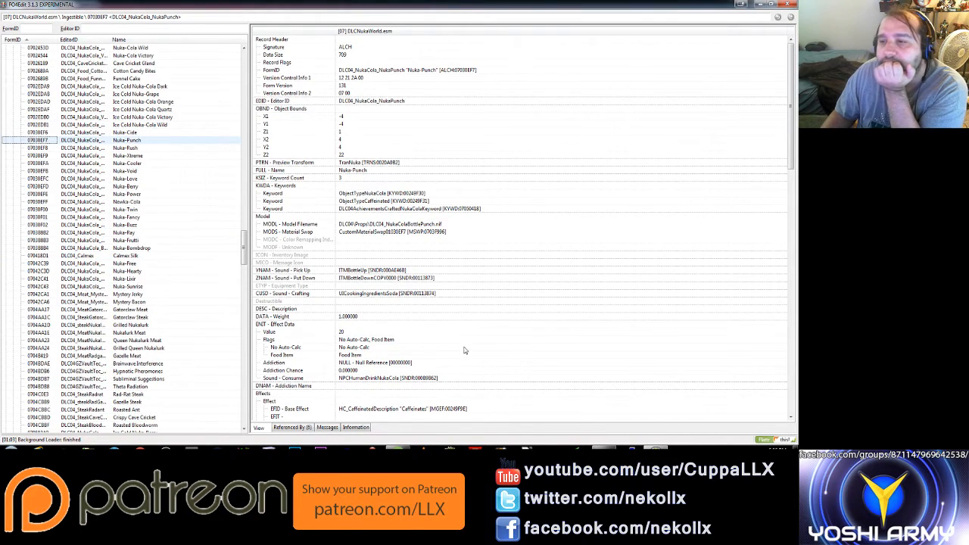
{"action": "scroll", "coordinate": [465, 352], "scroll_direction": "down", "scroll_amount": 1}
{"action": "scroll", "coordinate": [464, 352], "scroll_direction": "down", "scroll_amount": 5}
{"action": "scroll", "coordinate": [465, 351], "scroll_direction": "down", "scroll_amount": 4}
{"action": "scroll", "coordinate": [465, 351], "scroll_direction": "down", "scroll_amount": 4}
{"action": "scroll", "coordinate": [464, 351], "scroll_direction": "down", "scroll_amount": 4}
{"action": "scroll", "coordinate": [464, 351], "scroll_direction": "down", "scroll_amount": 1}
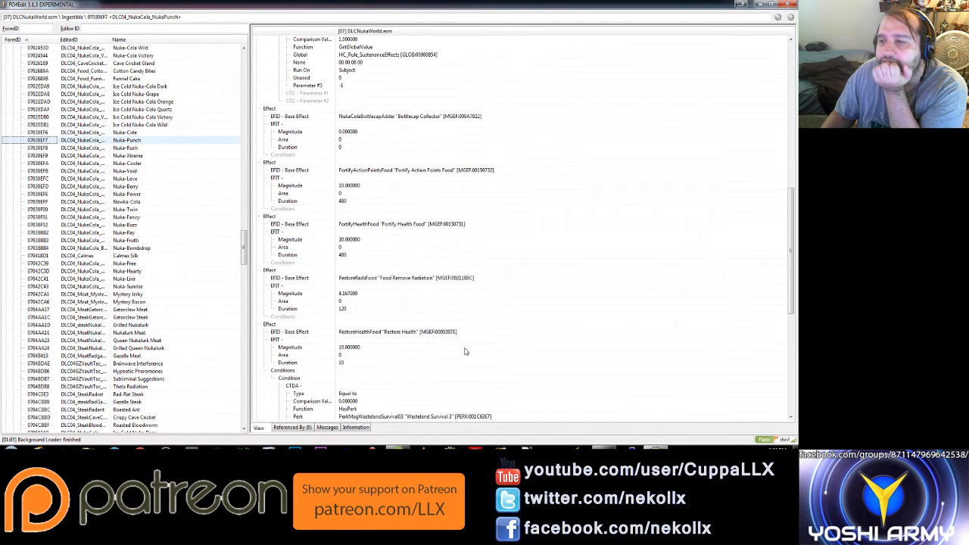
{"action": "scroll", "coordinate": [464, 351], "scroll_direction": "down", "scroll_amount": 2}
{"action": "scroll", "coordinate": [462, 351], "scroll_direction": "down", "scroll_amount": 2}
{"action": "scroll", "coordinate": [460, 351], "scroll_direction": "down", "scroll_amount": 3}
{"action": "scroll", "coordinate": [459, 351], "scroll_direction": "down", "scroll_amount": 4}
{"action": "scroll", "coordinate": [459, 351], "scroll_direction": "down", "scroll_amount": 2}
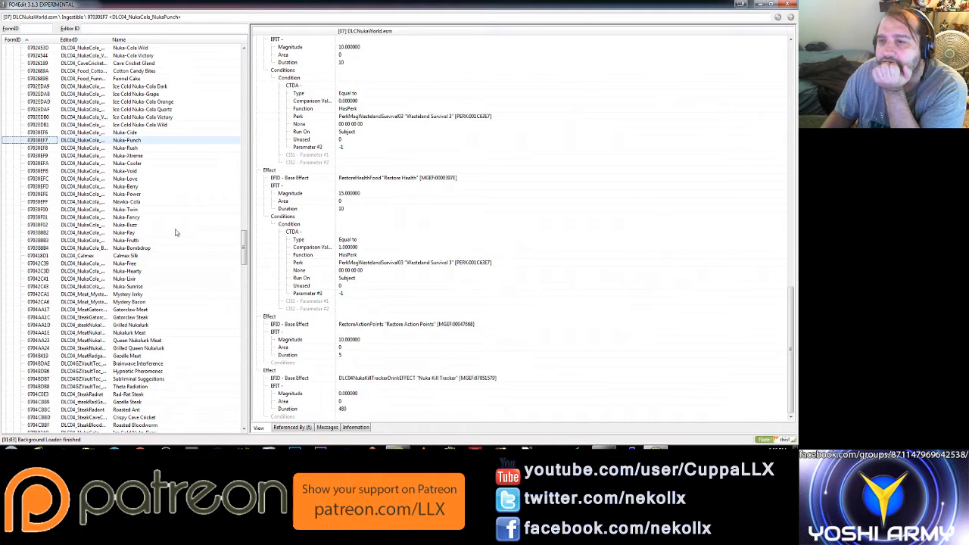
{"action": "left_click", "coordinate": [126, 148]}
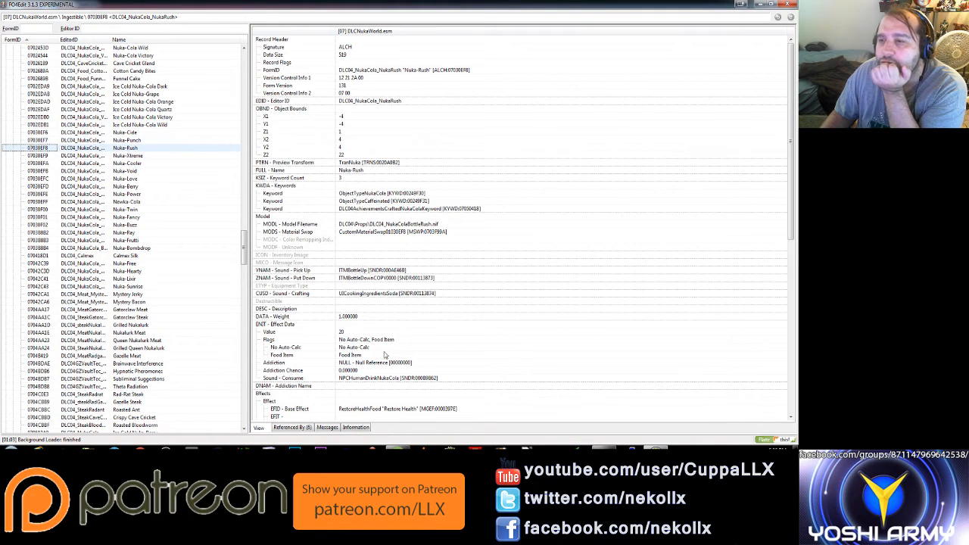
{"action": "left_click", "coordinate": [455, 357]}
{"action": "scroll", "coordinate": [453, 363], "scroll_direction": "down", "scroll_amount": 4}
{"action": "scroll", "coordinate": [451, 363], "scroll_direction": "down", "scroll_amount": 4}
{"action": "scroll", "coordinate": [448, 363], "scroll_direction": "down", "scroll_amount": 4}
{"action": "scroll", "coordinate": [447, 363], "scroll_direction": "down", "scroll_amount": 3}
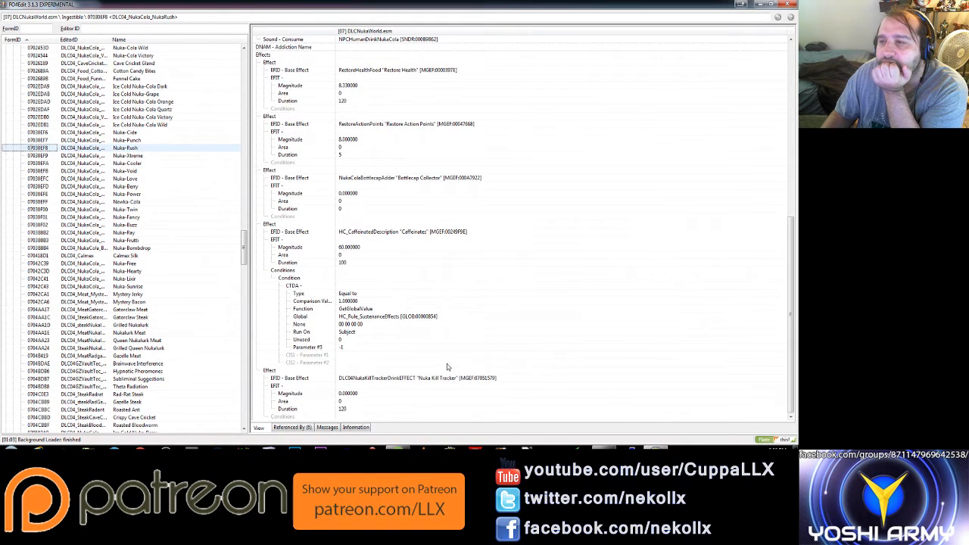
{"action": "scroll", "coordinate": [447, 364], "scroll_direction": "up", "scroll_amount": 2}
{"action": "scroll", "coordinate": [446, 363], "scroll_direction": "up", "scroll_amount": 2}
{"action": "left_click", "coordinate": [137, 156]}
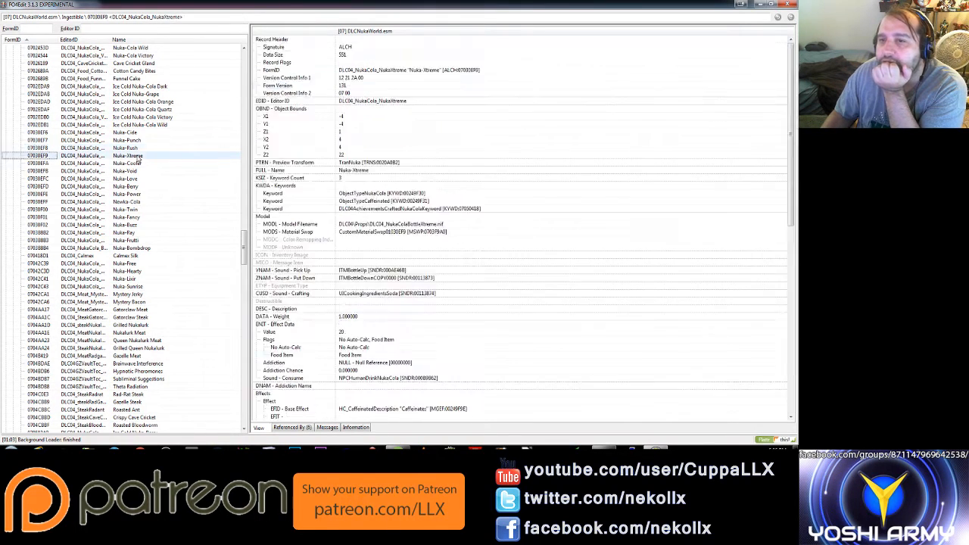
{"action": "left_click", "coordinate": [502, 357]}
{"action": "scroll", "coordinate": [498, 365], "scroll_direction": "down", "scroll_amount": 3}
{"action": "scroll", "coordinate": [498, 365], "scroll_direction": "down", "scroll_amount": 3}
{"action": "scroll", "coordinate": [498, 365], "scroll_direction": "down", "scroll_amount": 4}
{"action": "scroll", "coordinate": [498, 365], "scroll_direction": "down", "scroll_amount": 4}
{"action": "scroll", "coordinate": [498, 365], "scroll_direction": "down", "scroll_amount": 3}
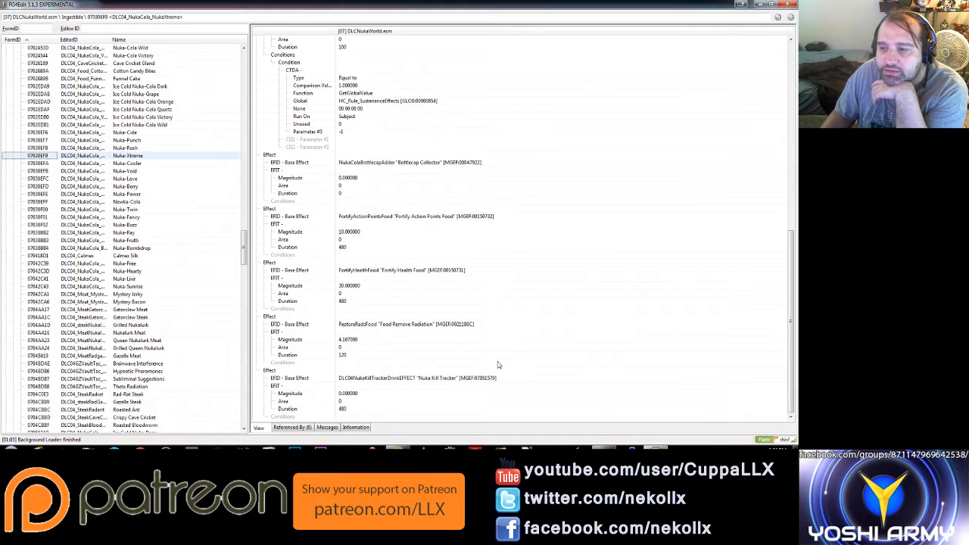
{"action": "left_click", "coordinate": [127, 163]}
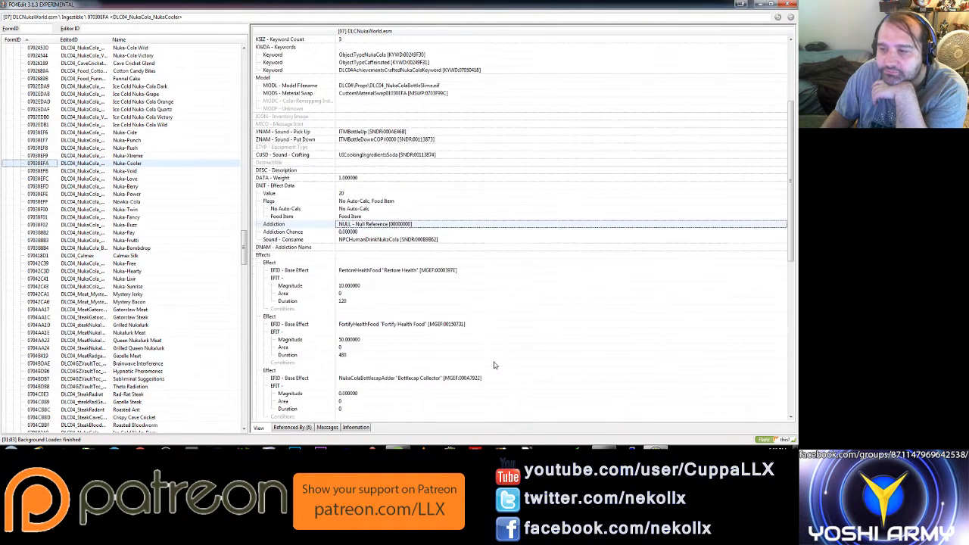
{"action": "scroll", "coordinate": [494, 366], "scroll_direction": "down", "scroll_amount": 5}
{"action": "scroll", "coordinate": [494, 366], "scroll_direction": "down", "scroll_amount": 3}
{"action": "scroll", "coordinate": [494, 365], "scroll_direction": "down", "scroll_amount": 3}
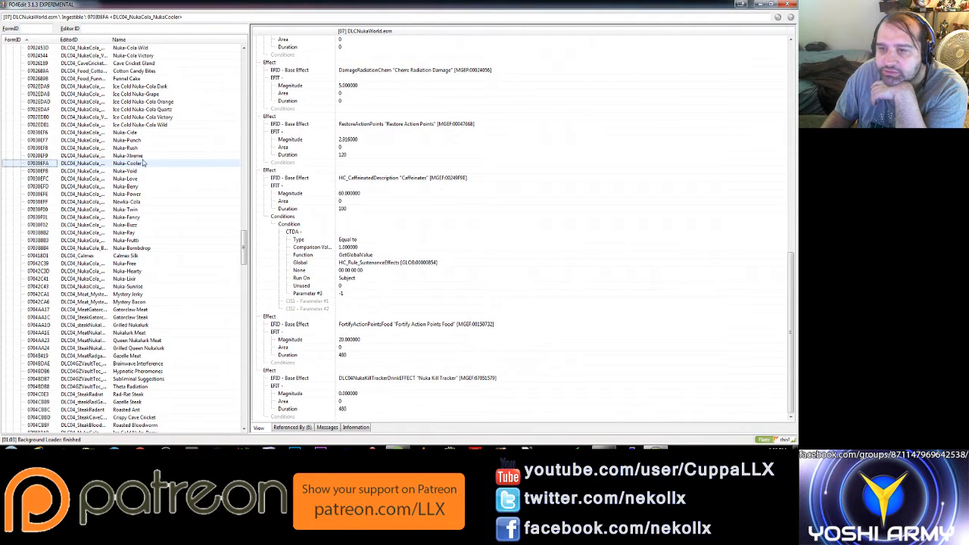
- Read the effects of Nuka-Void, Nuka-Love, Nuka-Berry and Nuka-Power in turn
{"action": "left_click", "coordinate": [135, 174]}
{"action": "left_click", "coordinate": [471, 318]}
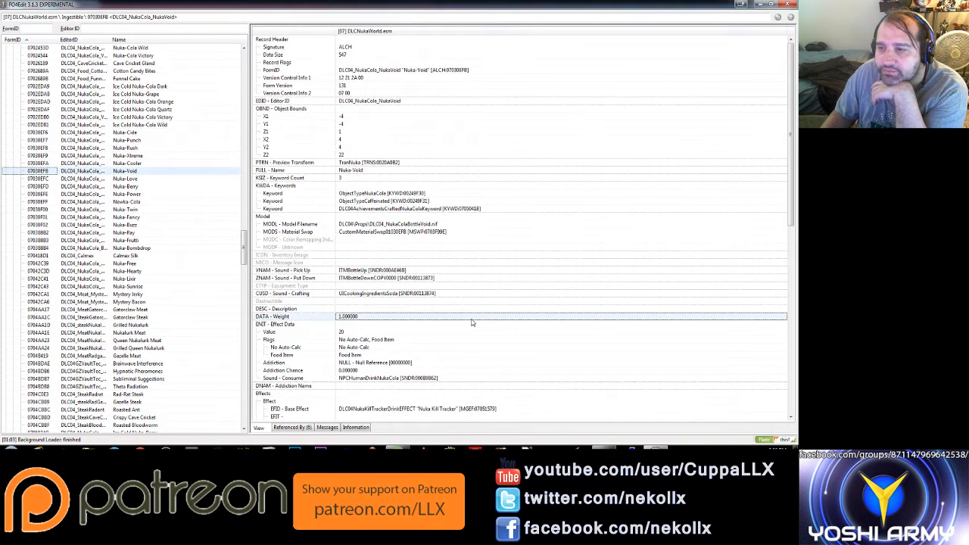
{"action": "scroll", "coordinate": [471, 323], "scroll_direction": "down", "scroll_amount": 1}
{"action": "scroll", "coordinate": [471, 323], "scroll_direction": "down", "scroll_amount": 3}
{"action": "scroll", "coordinate": [471, 322], "scroll_direction": "down", "scroll_amount": 3}
{"action": "scroll", "coordinate": [471, 323], "scroll_direction": "down", "scroll_amount": 3}
{"action": "scroll", "coordinate": [471, 323], "scroll_direction": "down", "scroll_amount": 5}
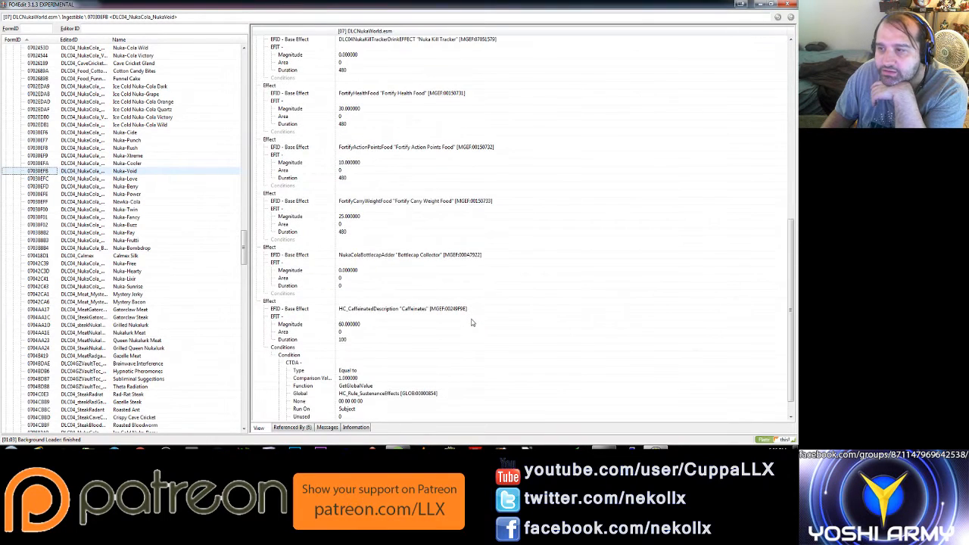
{"action": "scroll", "coordinate": [471, 322], "scroll_direction": "down", "scroll_amount": 1}
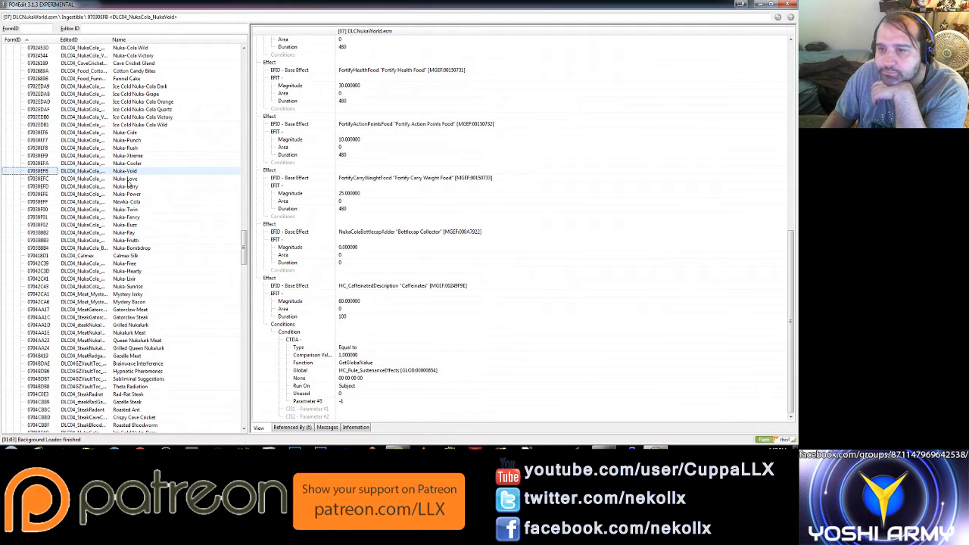
{"action": "left_click", "coordinate": [130, 181]}
{"action": "left_click", "coordinate": [468, 365]}
{"action": "scroll", "coordinate": [469, 367], "scroll_direction": "down", "scroll_amount": 3}
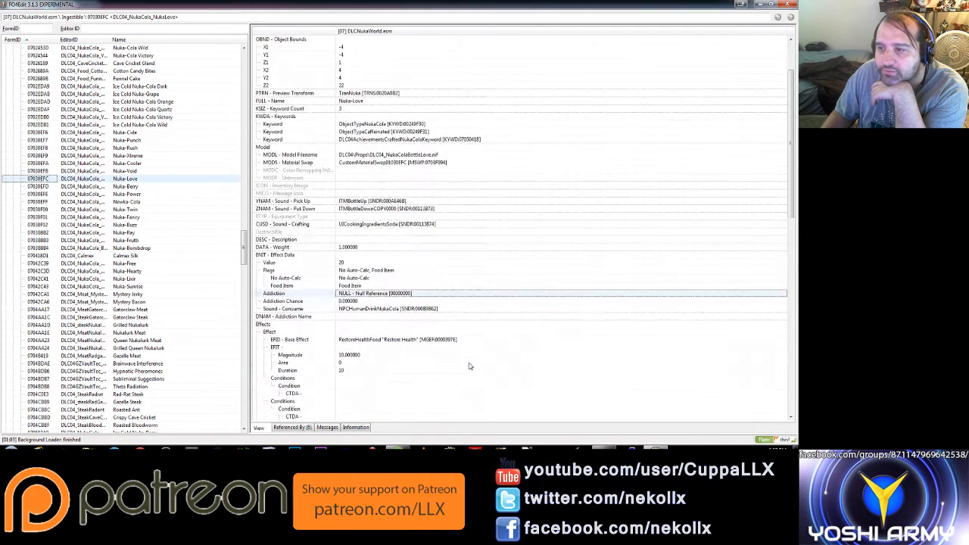
{"action": "scroll", "coordinate": [468, 367], "scroll_direction": "down", "scroll_amount": 3}
{"action": "scroll", "coordinate": [468, 367], "scroll_direction": "down", "scroll_amount": 5}
{"action": "scroll", "coordinate": [469, 367], "scroll_direction": "down", "scroll_amount": 4}
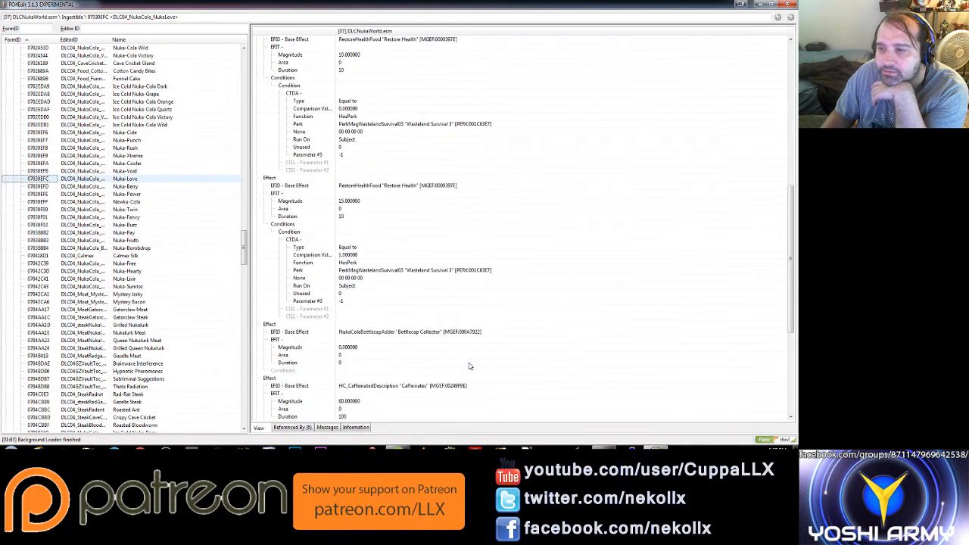
{"action": "scroll", "coordinate": [468, 367], "scroll_direction": "down", "scroll_amount": 3}
{"action": "scroll", "coordinate": [469, 367], "scroll_direction": "down", "scroll_amount": 4}
{"action": "scroll", "coordinate": [469, 367], "scroll_direction": "down", "scroll_amount": 3}
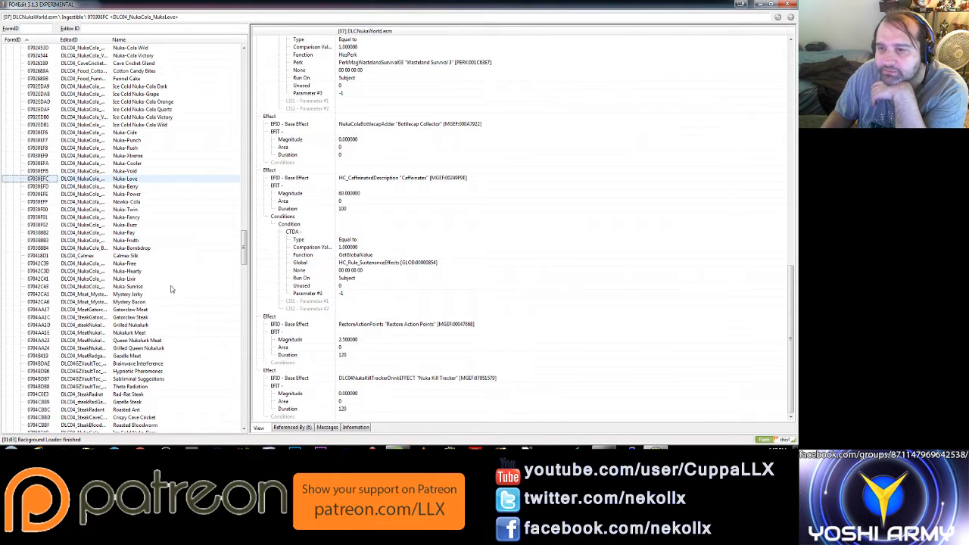
{"action": "left_click", "coordinate": [124, 188]}
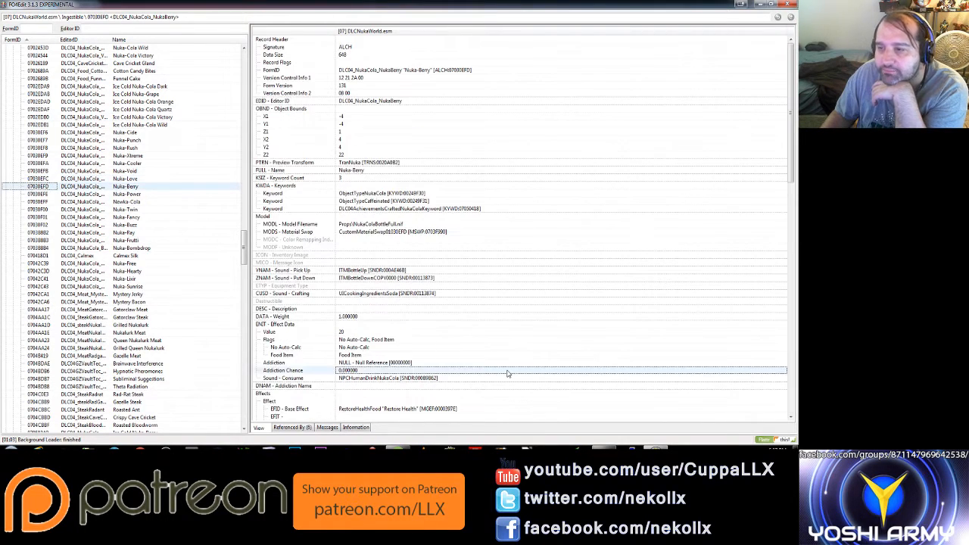
{"action": "scroll", "coordinate": [508, 373], "scroll_direction": "down", "scroll_amount": 5}
{"action": "scroll", "coordinate": [506, 375], "scroll_direction": "down", "scroll_amount": 5}
{"action": "scroll", "coordinate": [504, 377], "scroll_direction": "down", "scroll_amount": 2}
{"action": "scroll", "coordinate": [502, 378], "scroll_direction": "down", "scroll_amount": 2}
{"action": "scroll", "coordinate": [502, 378], "scroll_direction": "down", "scroll_amount": 3}
{"action": "scroll", "coordinate": [502, 379], "scroll_direction": "down", "scroll_amount": 5}
{"action": "scroll", "coordinate": [503, 378], "scroll_direction": "down", "scroll_amount": 5}
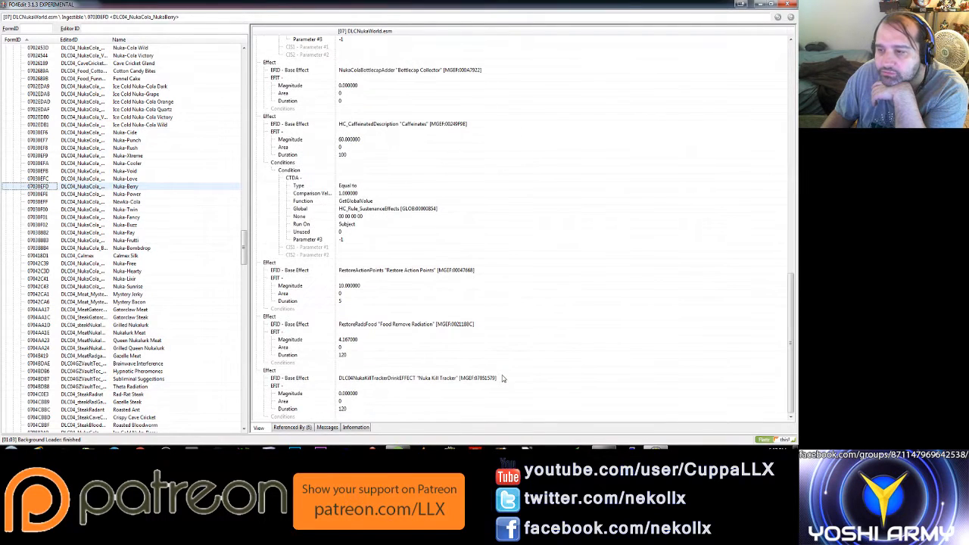
{"action": "left_click", "coordinate": [127, 195]}
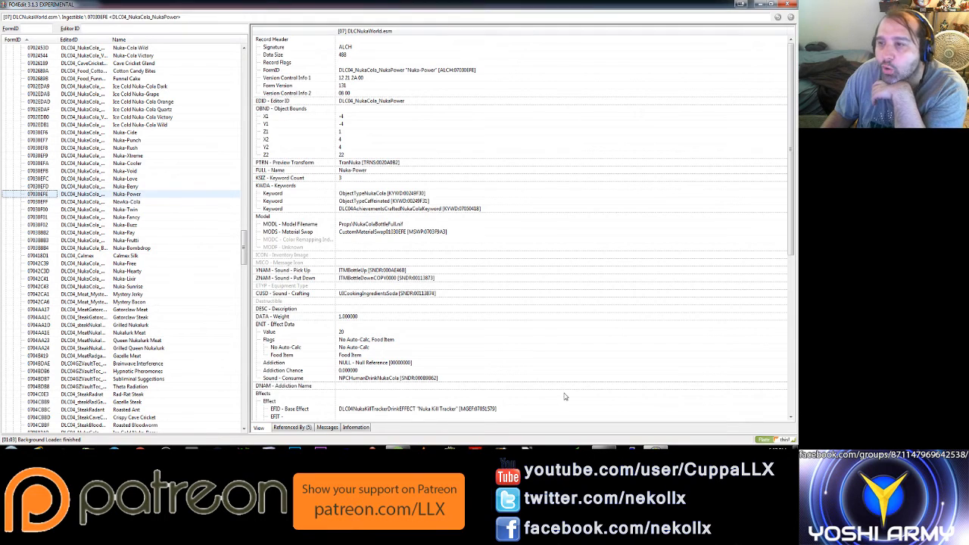
{"action": "scroll", "coordinate": [553, 399], "scroll_direction": "down", "scroll_amount": 2}
{"action": "scroll", "coordinate": [552, 399], "scroll_direction": "down", "scroll_amount": 4}
{"action": "scroll", "coordinate": [553, 399], "scroll_direction": "down", "scroll_amount": 2}
{"action": "scroll", "coordinate": [552, 399], "scroll_direction": "down", "scroll_amount": 2}
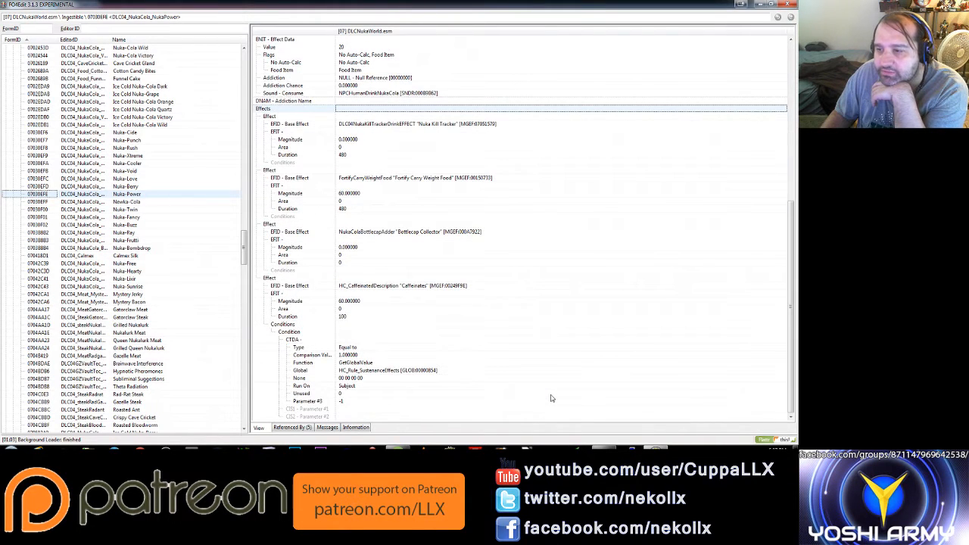
- Read the effects of Newka-Cola, Nuka-Twin, Nuka-Fancy, Nuka-Buzz, Nuka-Ray and Nuka-Frutti
{"action": "left_click", "coordinate": [126, 202]}
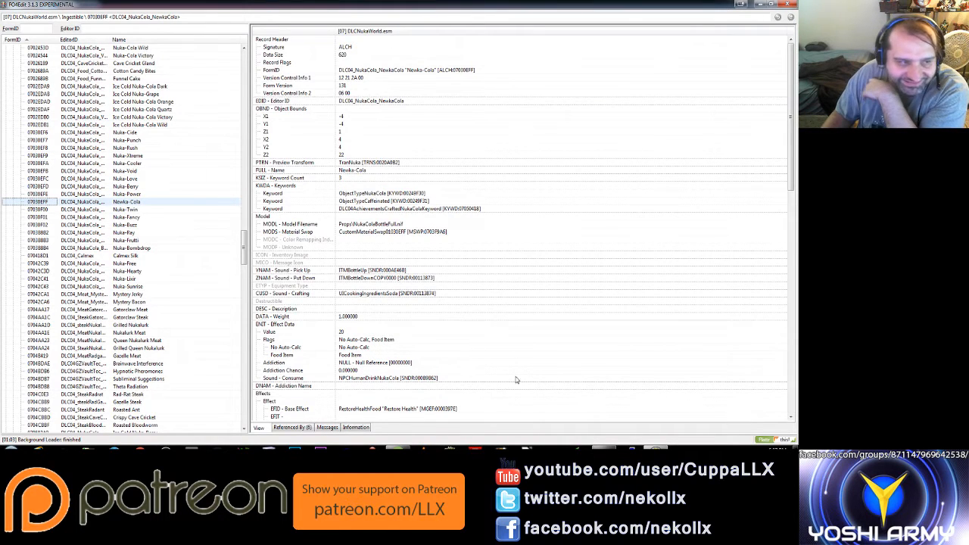
{"action": "left_click", "coordinate": [499, 356]}
{"action": "scroll", "coordinate": [499, 367], "scroll_direction": "down", "scroll_amount": 6}
{"action": "scroll", "coordinate": [498, 367], "scroll_direction": "down", "scroll_amount": 2}
{"action": "scroll", "coordinate": [497, 366], "scroll_direction": "down", "scroll_amount": 3}
{"action": "scroll", "coordinate": [496, 366], "scroll_direction": "down", "scroll_amount": 3}
{"action": "scroll", "coordinate": [495, 367], "scroll_direction": "down", "scroll_amount": 3}
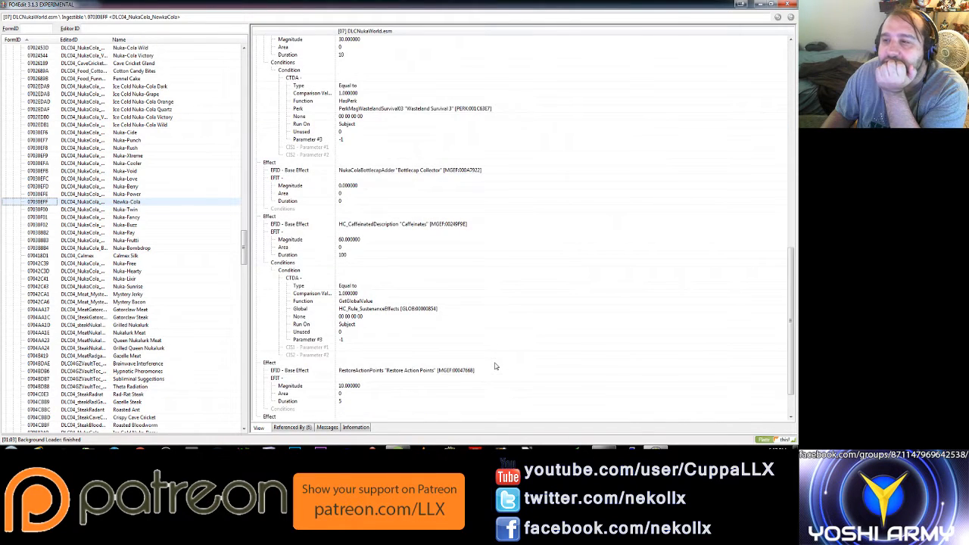
{"action": "scroll", "coordinate": [495, 367], "scroll_direction": "down", "scroll_amount": 2}
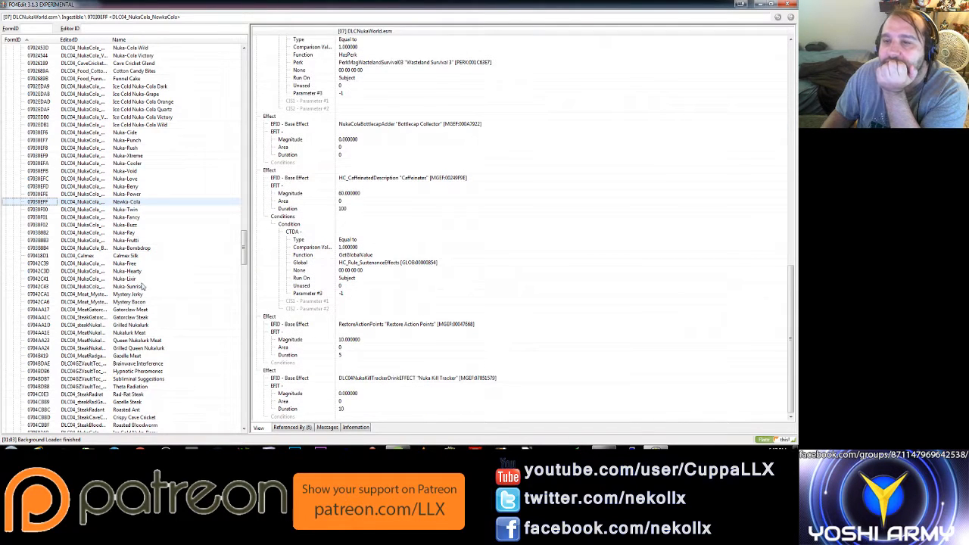
{"action": "left_click", "coordinate": [130, 209]}
{"action": "left_click", "coordinate": [469, 359]}
{"action": "scroll", "coordinate": [476, 364], "scroll_direction": "down", "scroll_amount": 6}
{"action": "scroll", "coordinate": [475, 364], "scroll_direction": "down", "scroll_amount": 4}
{"action": "scroll", "coordinate": [474, 364], "scroll_direction": "down", "scroll_amount": 4}
{"action": "scroll", "coordinate": [472, 364], "scroll_direction": "down", "scroll_amount": 3}
{"action": "scroll", "coordinate": [471, 364], "scroll_direction": "down", "scroll_amount": 3}
{"action": "scroll", "coordinate": [471, 364], "scroll_direction": "down", "scroll_amount": 5}
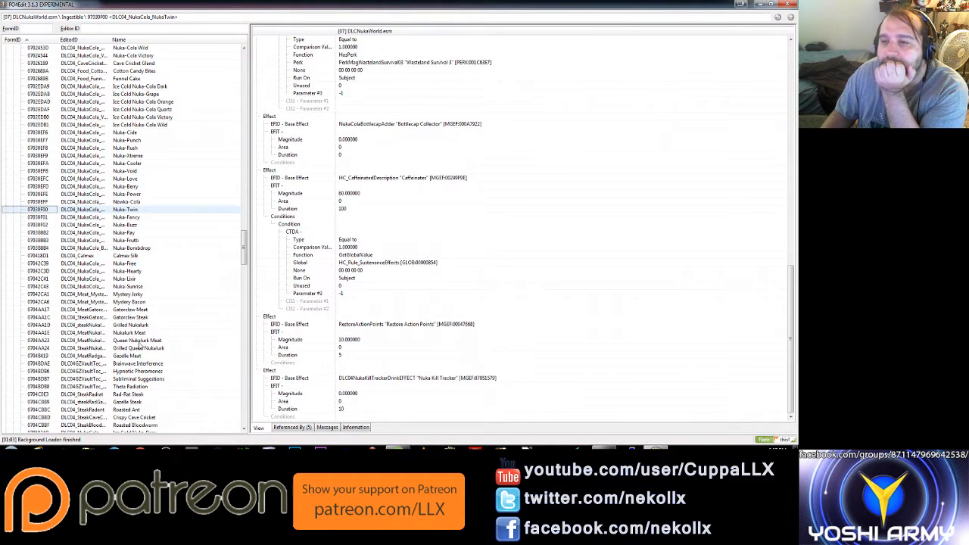
{"action": "key", "text": "Down"}
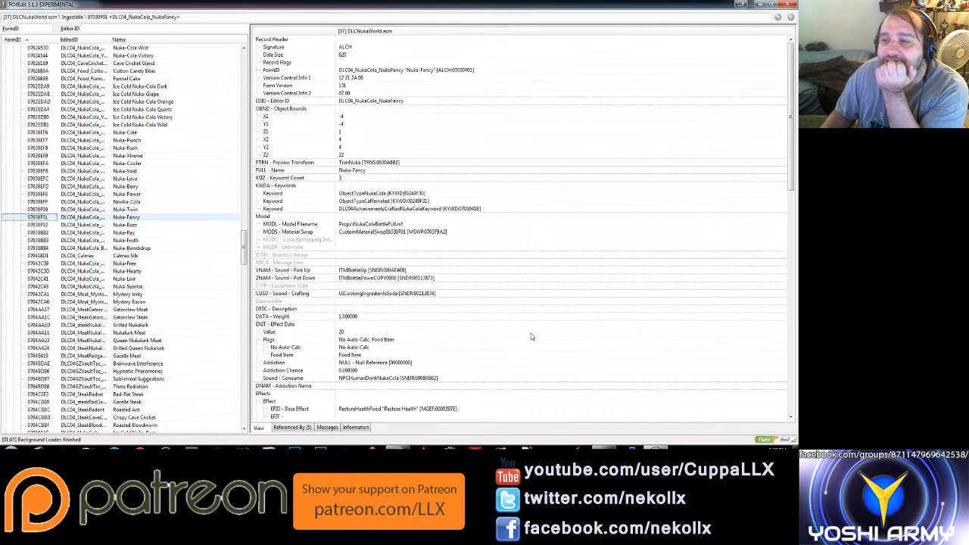
{"action": "scroll", "coordinate": [527, 343], "scroll_direction": "down", "scroll_amount": 6}
{"action": "scroll", "coordinate": [505, 360], "scroll_direction": "down", "scroll_amount": 5}
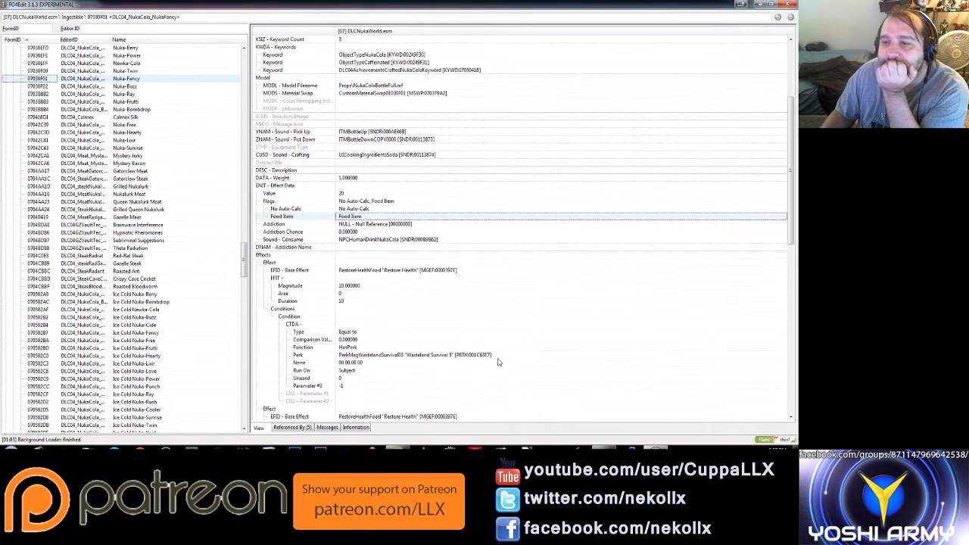
{"action": "scroll", "coordinate": [500, 358], "scroll_direction": "down", "scroll_amount": 6}
{"action": "scroll", "coordinate": [497, 363], "scroll_direction": "down", "scroll_amount": 4}
{"action": "scroll", "coordinate": [496, 363], "scroll_direction": "down", "scroll_amount": 3}
{"action": "scroll", "coordinate": [494, 361], "scroll_direction": "down", "scroll_amount": 4}
{"action": "scroll", "coordinate": [492, 359], "scroll_direction": "down", "scroll_amount": 3}
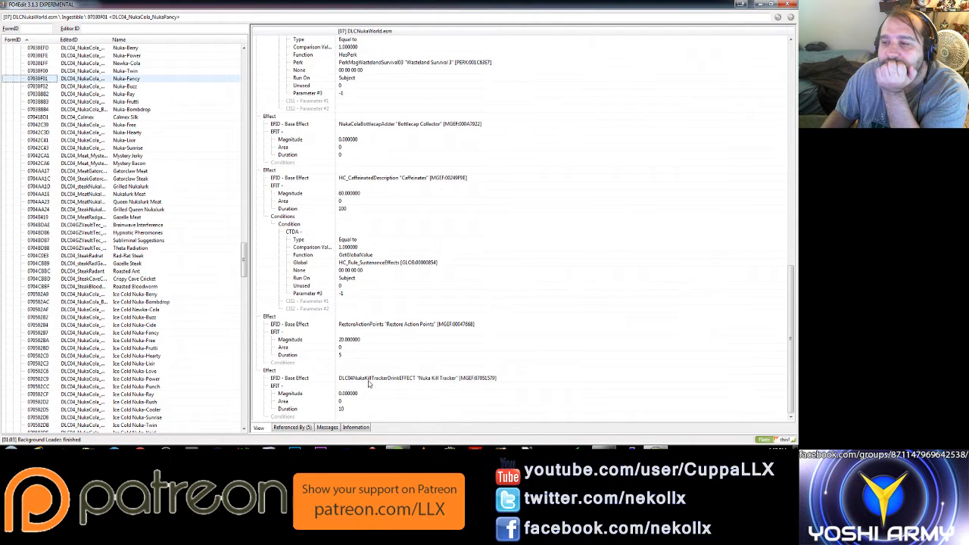
{"action": "scroll", "coordinate": [369, 384], "scroll_direction": "up", "scroll_amount": 3}
{"action": "scroll", "coordinate": [356, 340], "scroll_direction": "up", "scroll_amount": 3}
{"action": "scroll", "coordinate": [340, 303], "scroll_direction": "up", "scroll_amount": 3}
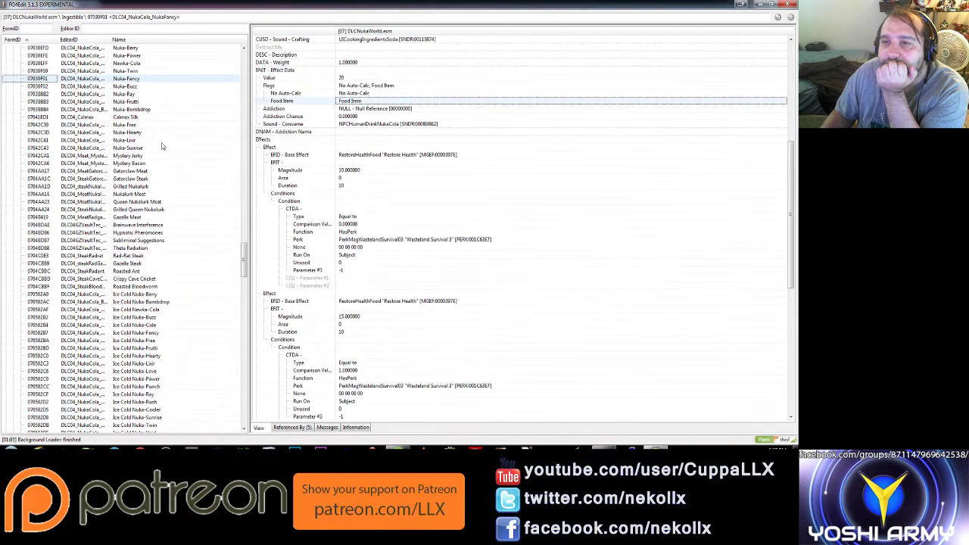
{"action": "left_click", "coordinate": [117, 88]}
{"action": "scroll", "coordinate": [384, 318], "scroll_direction": "down", "scroll_amount": 6}
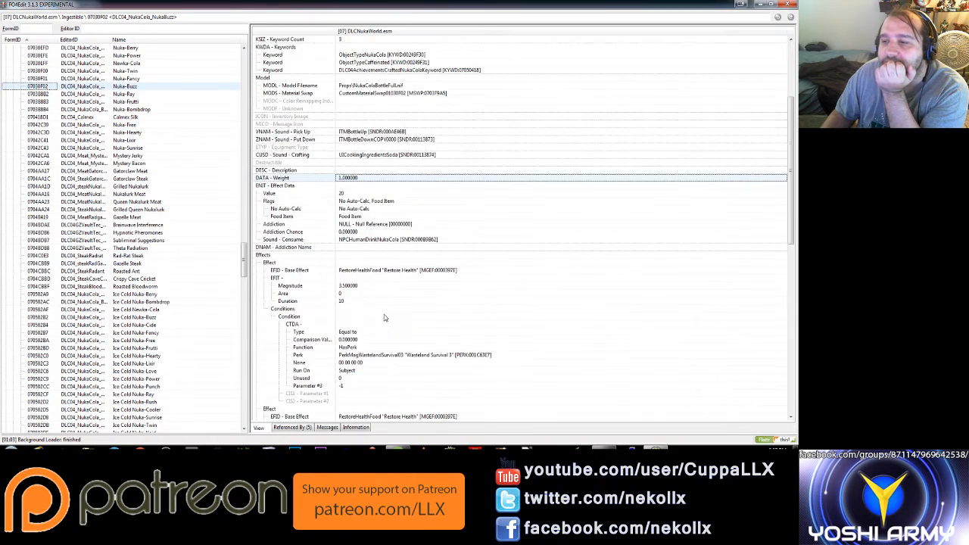
{"action": "scroll", "coordinate": [384, 318], "scroll_direction": "down", "scroll_amount": 5}
{"action": "scroll", "coordinate": [384, 318], "scroll_direction": "down", "scroll_amount": 5}
{"action": "scroll", "coordinate": [384, 318], "scroll_direction": "down", "scroll_amount": 4}
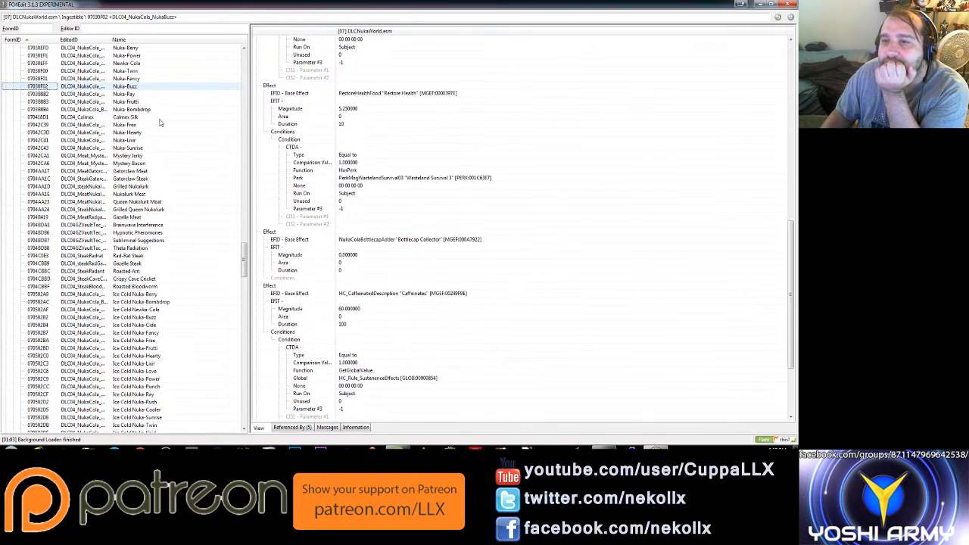
{"action": "left_click", "coordinate": [127, 95]}
{"action": "scroll", "coordinate": [411, 340], "scroll_direction": "down", "scroll_amount": 3}
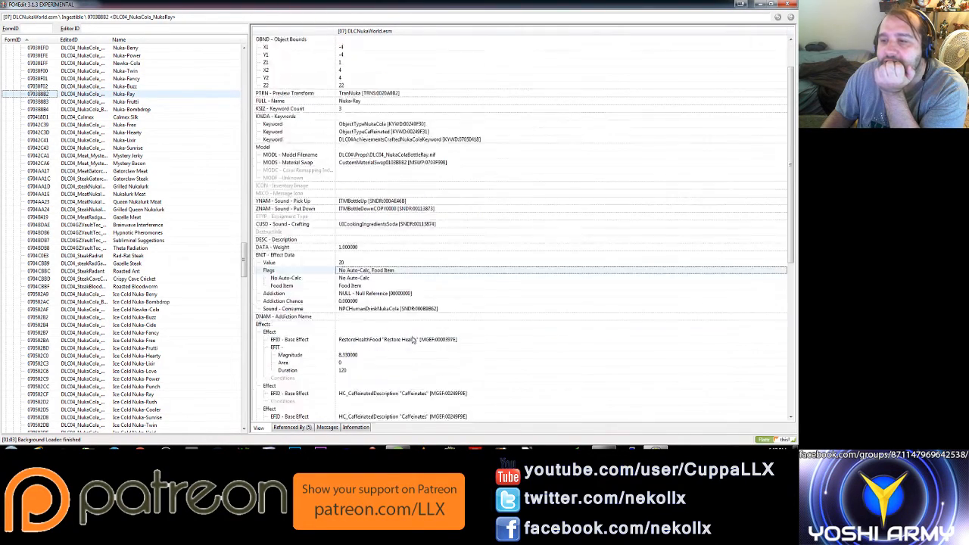
{"action": "scroll", "coordinate": [412, 340], "scroll_direction": "down", "scroll_amount": 7}
{"action": "scroll", "coordinate": [412, 340], "scroll_direction": "down", "scroll_amount": 5}
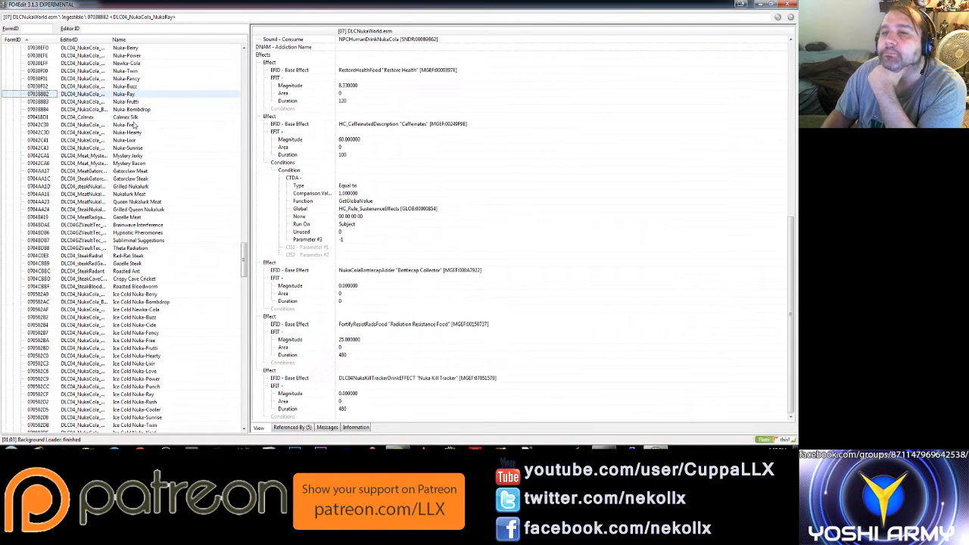
{"action": "key", "text": "Down"}
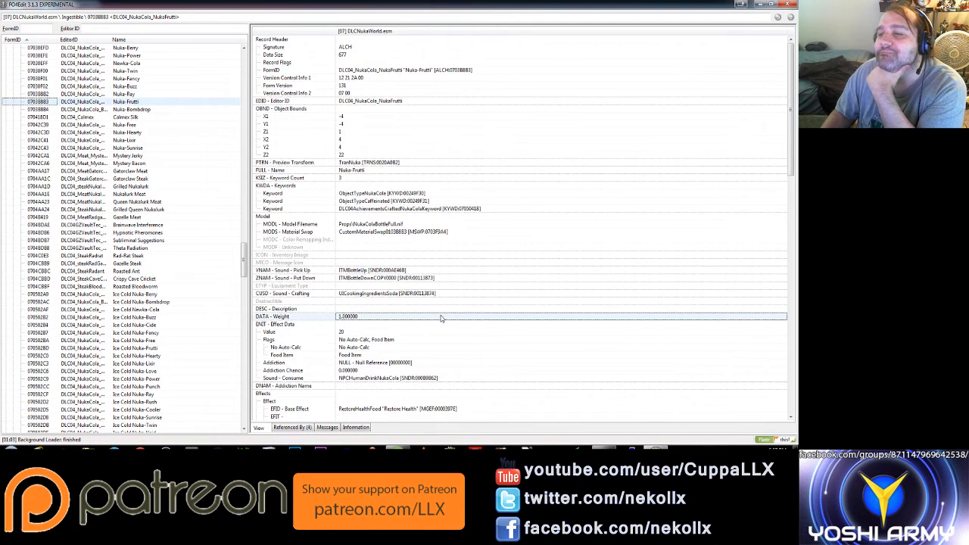
{"action": "scroll", "coordinate": [429, 319], "scroll_direction": "down", "scroll_amount": 5}
{"action": "scroll", "coordinate": [432, 320], "scroll_direction": "down", "scroll_amount": 5}
{"action": "scroll", "coordinate": [439, 321], "scroll_direction": "down", "scroll_amount": 2}
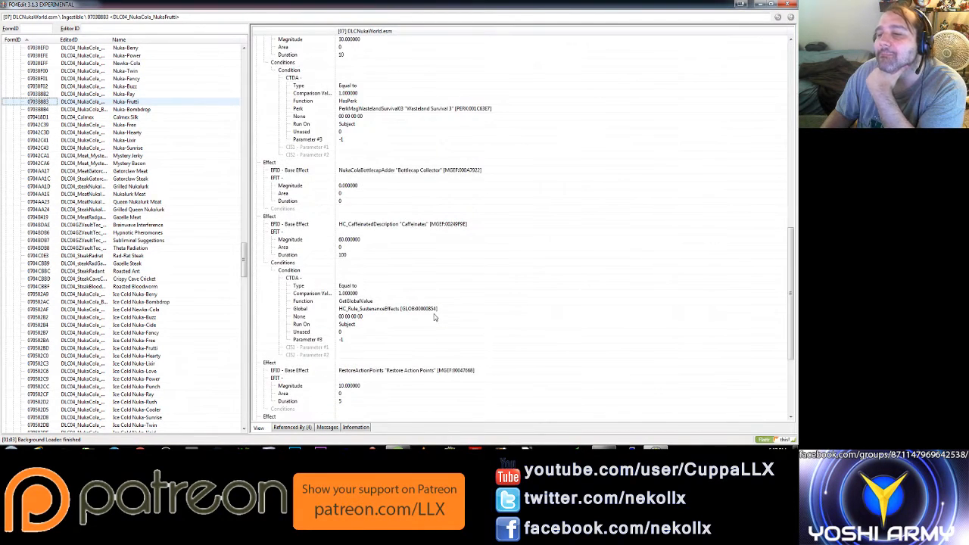
- Review the effects of Nuka-Bombdrop, Calmex Silk and Nuka-Free ingestible records
{"action": "key", "text": "Down"}
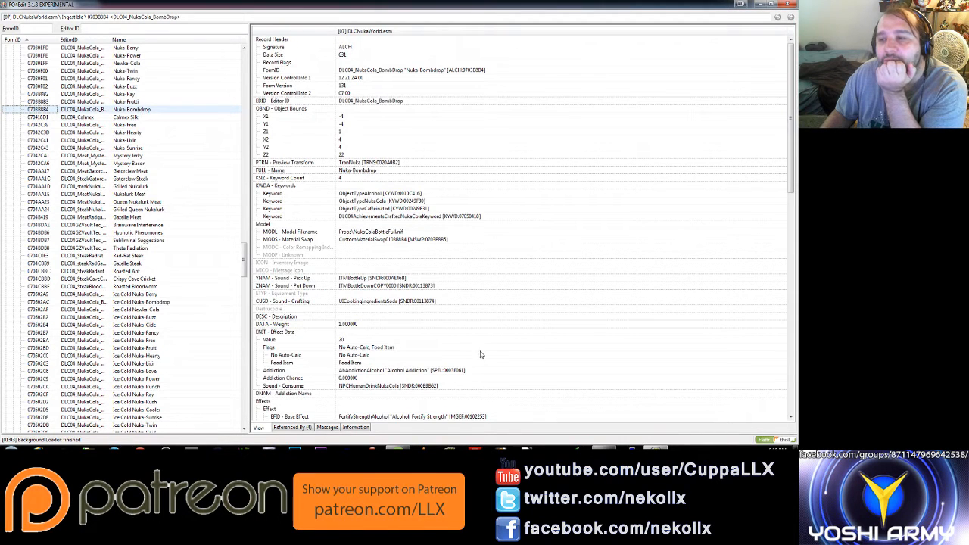
{"action": "left_click", "coordinate": [478, 349]}
{"action": "scroll", "coordinate": [479, 352], "scroll_direction": "down", "scroll_amount": 6}
{"action": "scroll", "coordinate": [476, 356], "scroll_direction": "down", "scroll_amount": 6}
{"action": "scroll", "coordinate": [475, 354], "scroll_direction": "down", "scroll_amount": 3}
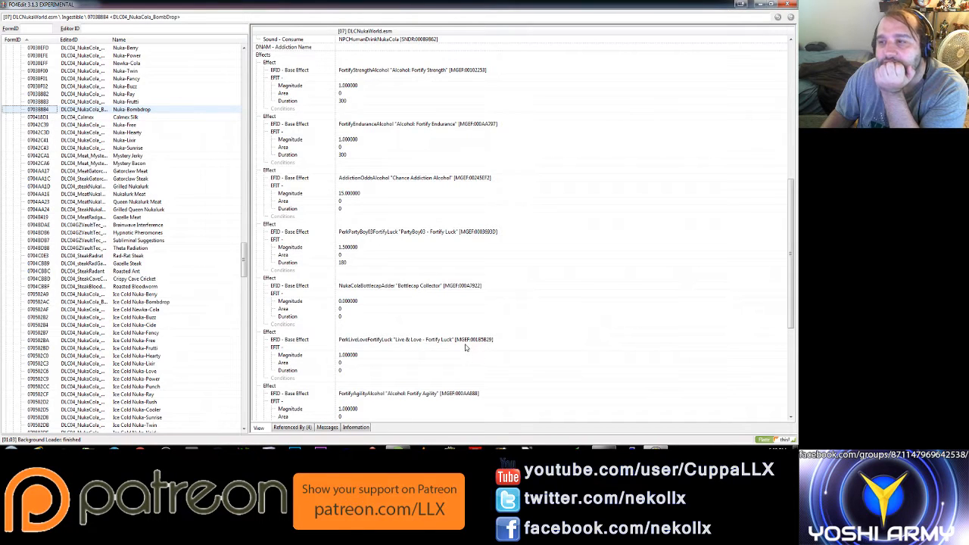
{"action": "scroll", "coordinate": [465, 348], "scroll_direction": "down", "scroll_amount": 3}
{"action": "scroll", "coordinate": [466, 348], "scroll_direction": "down", "scroll_amount": 3}
{"action": "scroll", "coordinate": [466, 348], "scroll_direction": "down", "scroll_amount": 3}
{"action": "scroll", "coordinate": [465, 348], "scroll_direction": "down", "scroll_amount": 1}
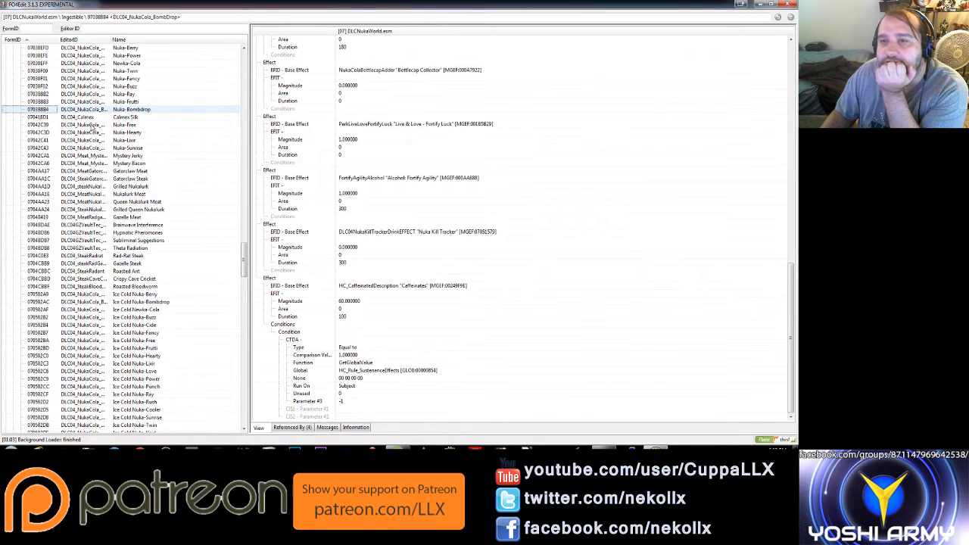
{"action": "left_click", "coordinate": [126, 118]}
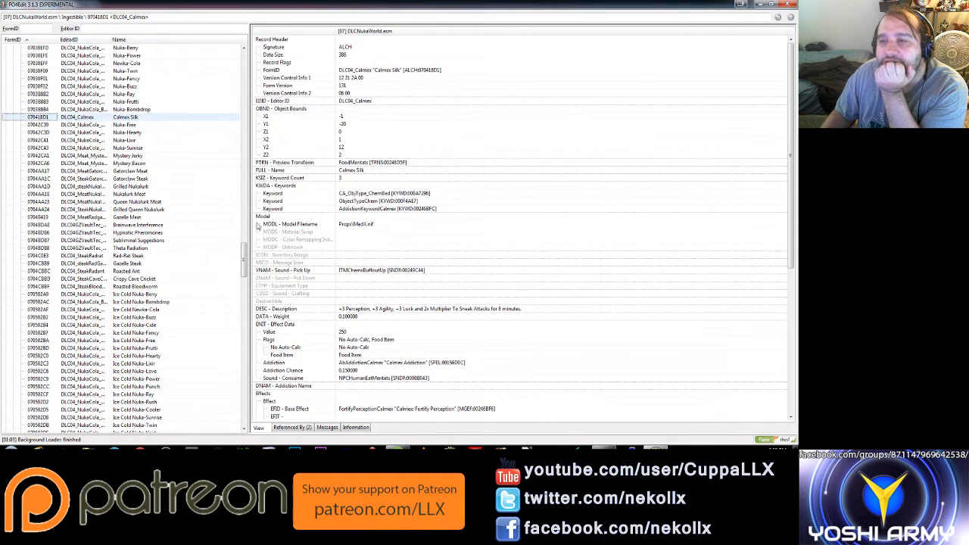
{"action": "key", "text": "Down"}
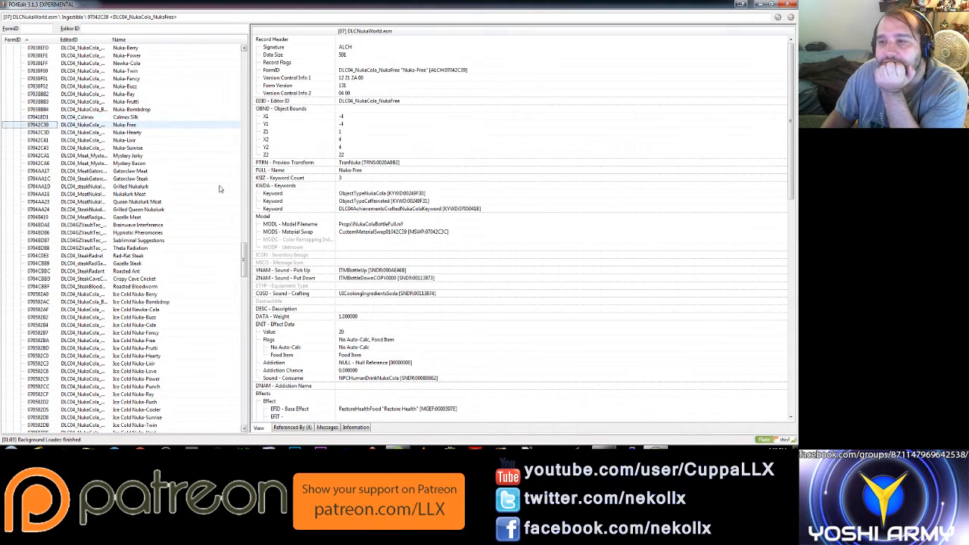
{"action": "left_click", "coordinate": [442, 354]}
{"action": "scroll", "coordinate": [441, 354], "scroll_direction": "down", "scroll_amount": 6}
{"action": "scroll", "coordinate": [438, 354], "scroll_direction": "down", "scroll_amount": 6}
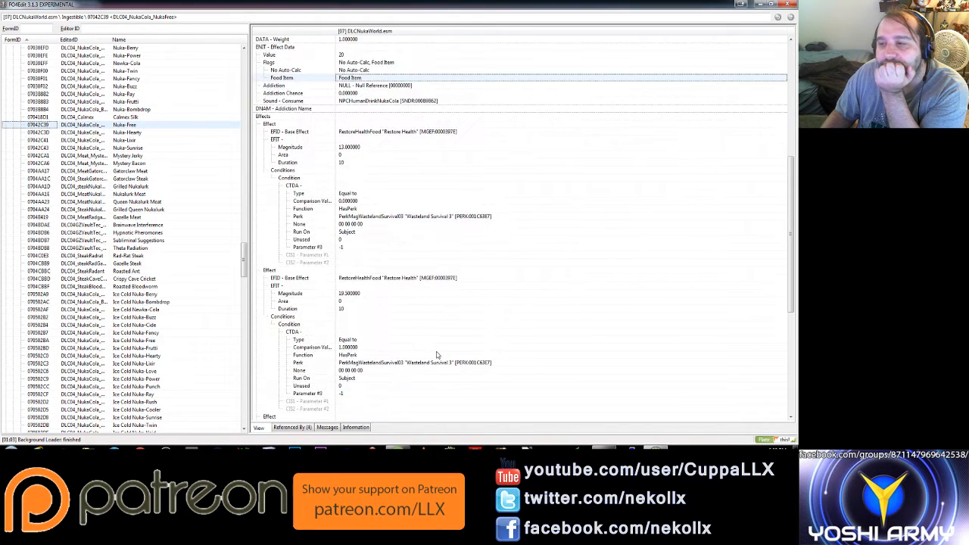
{"action": "scroll", "coordinate": [437, 354], "scroll_direction": "down", "scroll_amount": 3}
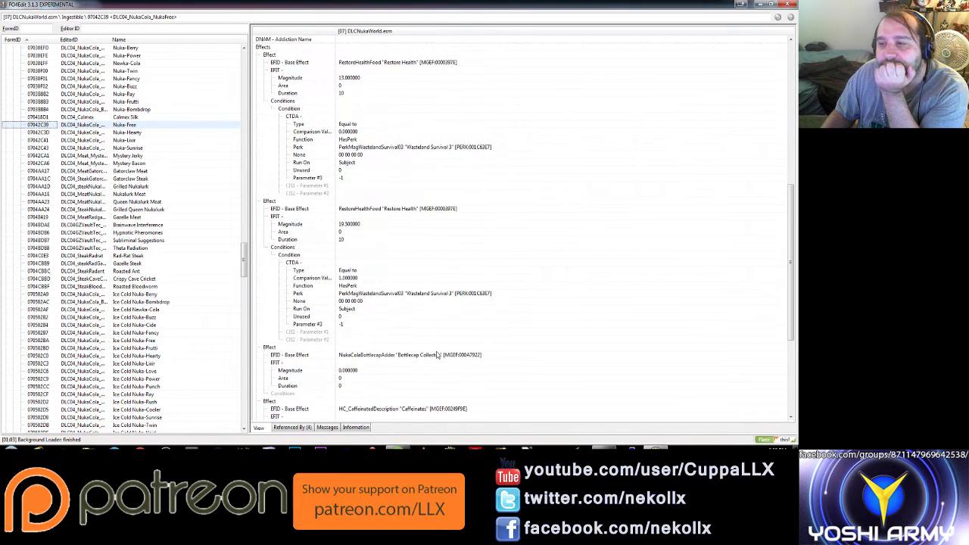
- Review the effects of Nuka-Hearty, Nuka-Lixir and Nuka-Sunrise records
{"action": "left_click", "coordinate": [128, 135]}
{"action": "left_click", "coordinate": [456, 341]}
{"action": "scroll", "coordinate": [456, 341], "scroll_direction": "down", "scroll_amount": 6}
{"action": "scroll", "coordinate": [455, 342], "scroll_direction": "down", "scroll_amount": 3}
{"action": "left_click", "coordinate": [123, 141]}
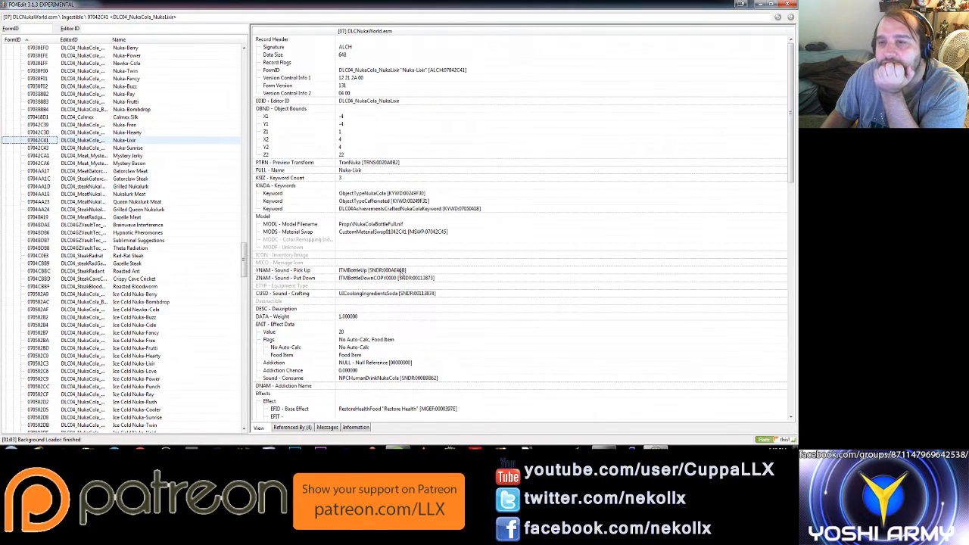
{"action": "left_click", "coordinate": [515, 355]}
{"action": "scroll", "coordinate": [514, 355], "scroll_direction": "down", "scroll_amount": 6}
{"action": "scroll", "coordinate": [513, 356], "scroll_direction": "down", "scroll_amount": 5}
{"action": "scroll", "coordinate": [512, 356], "scroll_direction": "down", "scroll_amount": 2}
{"action": "scroll", "coordinate": [512, 356], "scroll_direction": "down", "scroll_amount": 2}
{"action": "scroll", "coordinate": [512, 357], "scroll_direction": "down", "scroll_amount": 3}
{"action": "scroll", "coordinate": [513, 357], "scroll_direction": "down", "scroll_amount": 2}
{"action": "scroll", "coordinate": [513, 357], "scroll_direction": "down", "scroll_amount": 1}
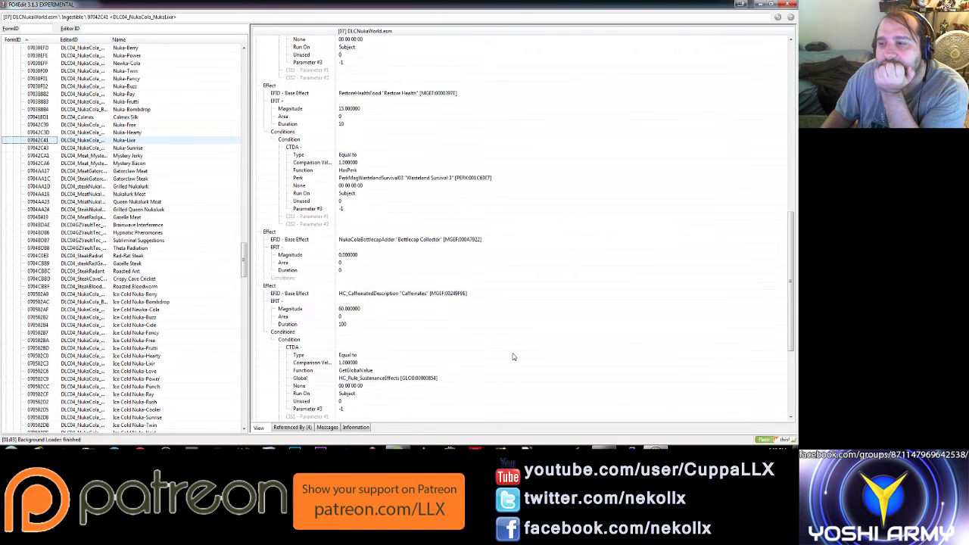
{"action": "left_click", "coordinate": [127, 149]}
{"action": "scroll", "coordinate": [450, 327], "scroll_direction": "down", "scroll_amount": 2}
{"action": "scroll", "coordinate": [450, 327], "scroll_direction": "down", "scroll_amount": 4}
{"action": "scroll", "coordinate": [449, 327], "scroll_direction": "down", "scroll_amount": 4}
{"action": "scroll", "coordinate": [448, 327], "scroll_direction": "down", "scroll_amount": 5}
{"action": "scroll", "coordinate": [449, 327], "scroll_direction": "down", "scroll_amount": 5}
{"action": "scroll", "coordinate": [445, 328], "scroll_direction": "down", "scroll_amount": 4}
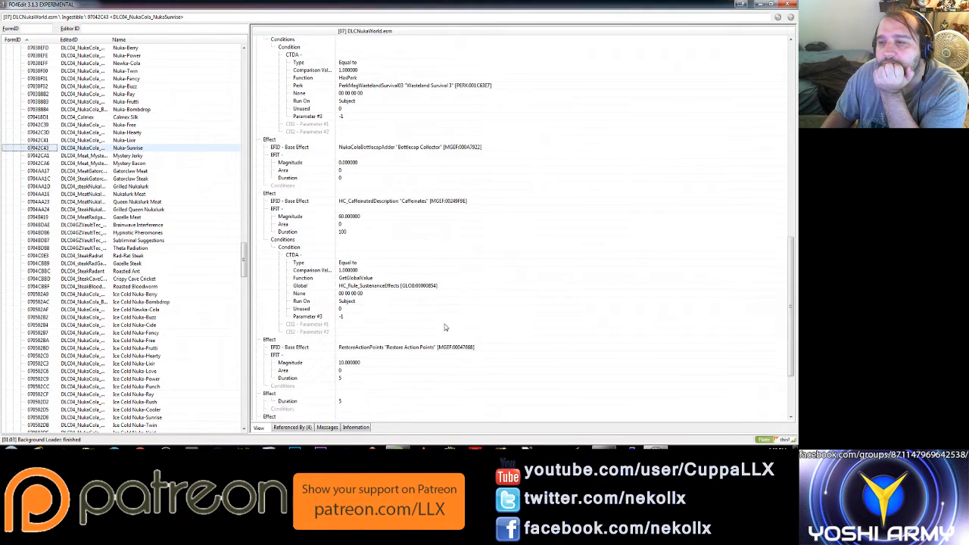
- Read the Cannibal-perk conditioned effects on the Mystery Jerky and Mystery Bacon records
{"action": "left_click", "coordinate": [127, 156]}
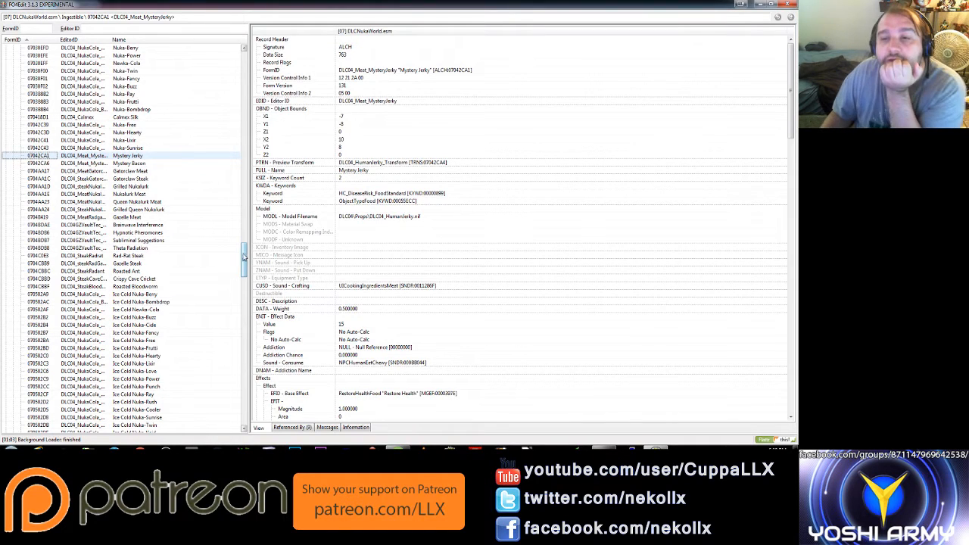
{"action": "left_click", "coordinate": [495, 332]}
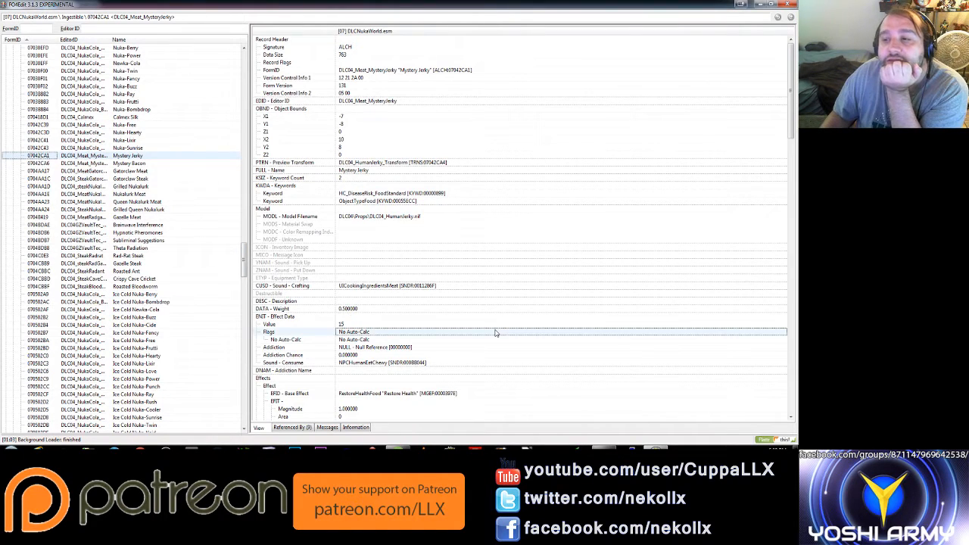
{"action": "scroll", "coordinate": [495, 333], "scroll_direction": "down", "scroll_amount": 1}
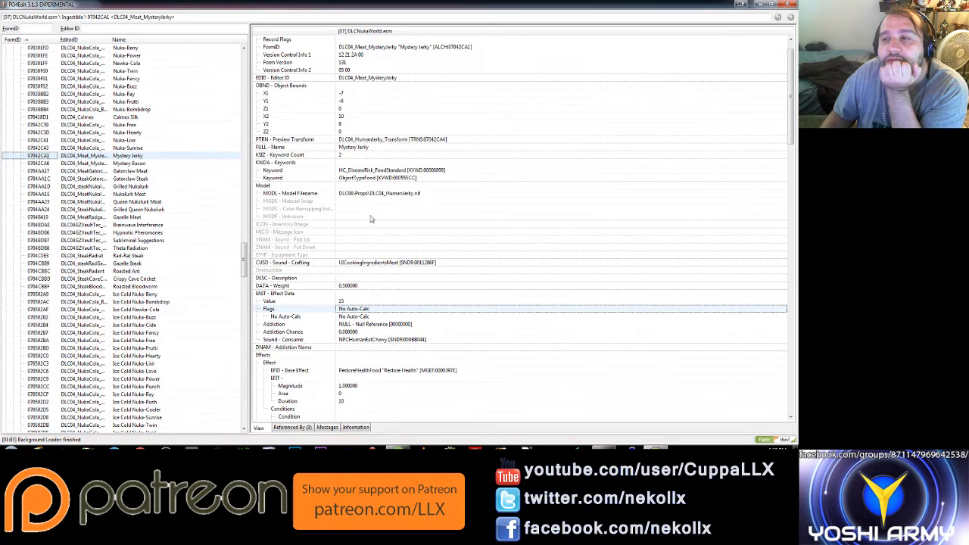
{"action": "scroll", "coordinate": [469, 333], "scroll_direction": "down", "scroll_amount": 1}
{"action": "scroll", "coordinate": [454, 341], "scroll_direction": "down", "scroll_amount": 4}
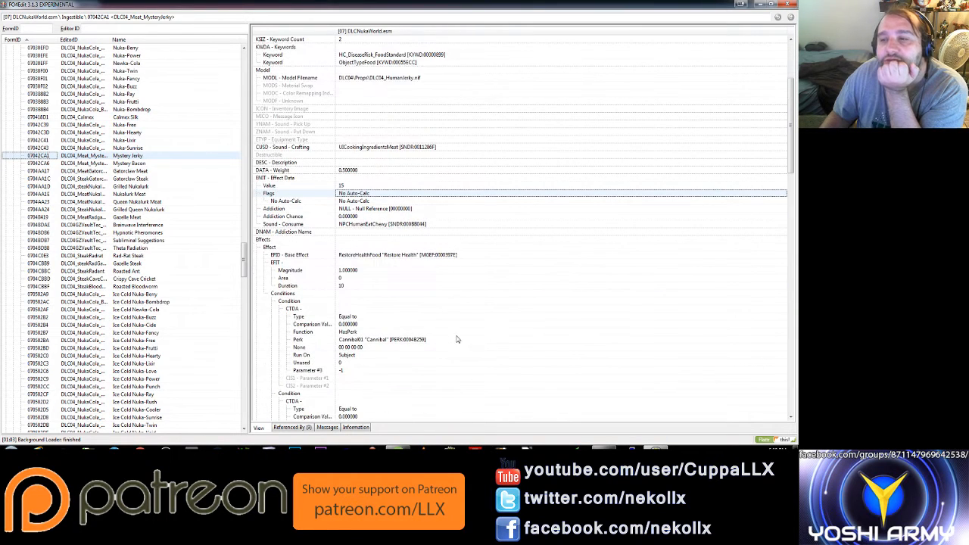
{"action": "scroll", "coordinate": [408, 326], "scroll_direction": "down", "scroll_amount": 3}
{"action": "scroll", "coordinate": [404, 349], "scroll_direction": "down", "scroll_amount": 1}
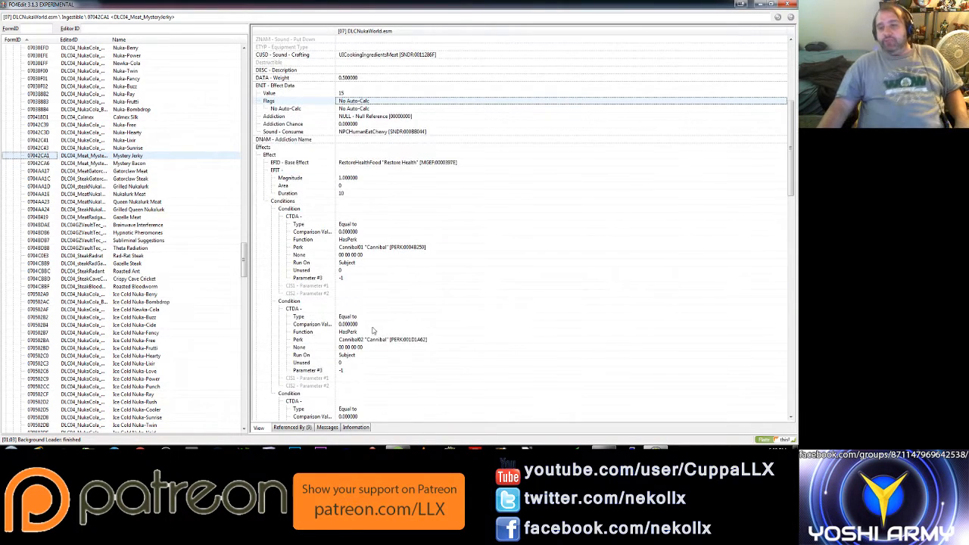
{"action": "scroll", "coordinate": [382, 333], "scroll_direction": "down", "scroll_amount": 5}
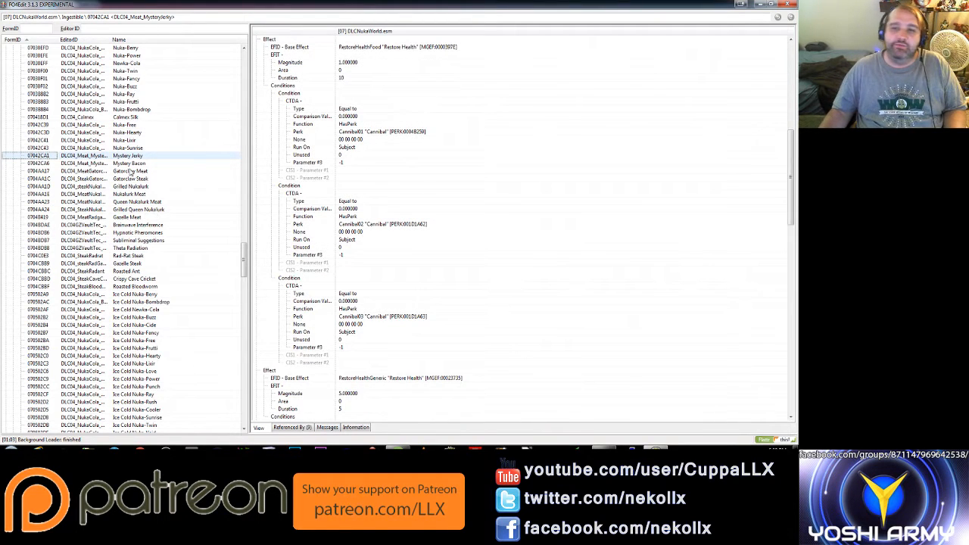
{"action": "left_click", "coordinate": [130, 166]}
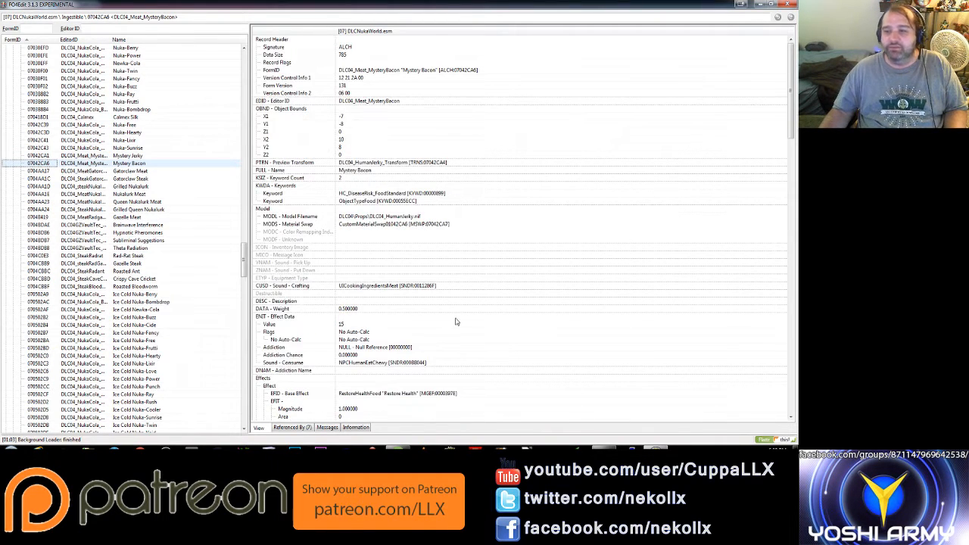
{"action": "left_click", "coordinate": [455, 320]}
{"action": "scroll", "coordinate": [454, 318], "scroll_direction": "down", "scroll_amount": 6}
{"action": "scroll", "coordinate": [450, 315], "scroll_direction": "down", "scroll_amount": 6}
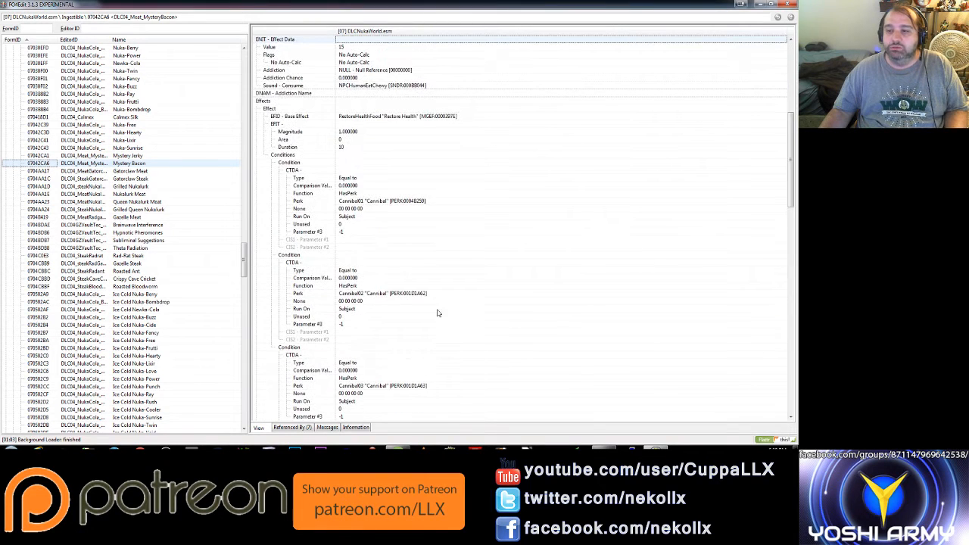
- View the Gatorclaw Meat, Gatorclaw Steak and Grilled Nukalurk records, checking addiction values
{"action": "left_click", "coordinate": [131, 172]}
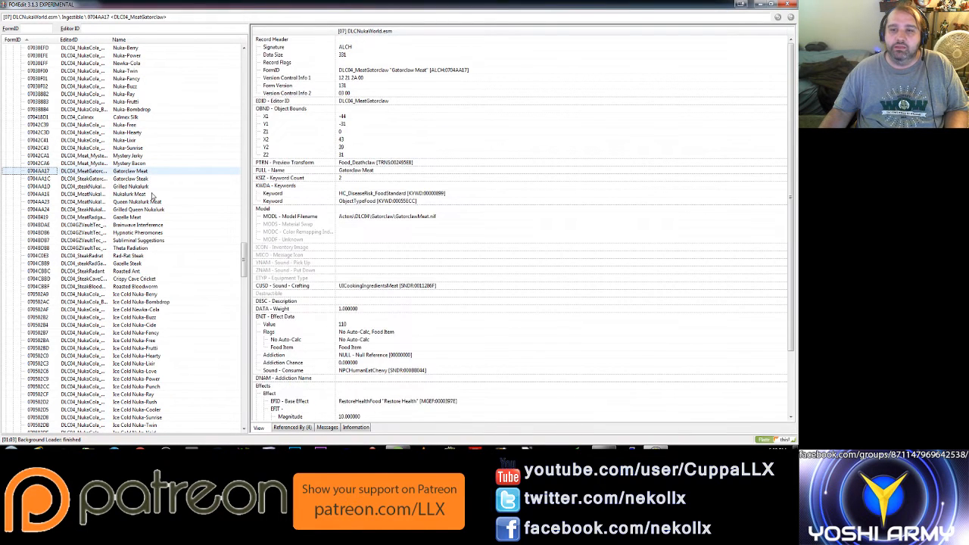
{"action": "left_click", "coordinate": [133, 180]}
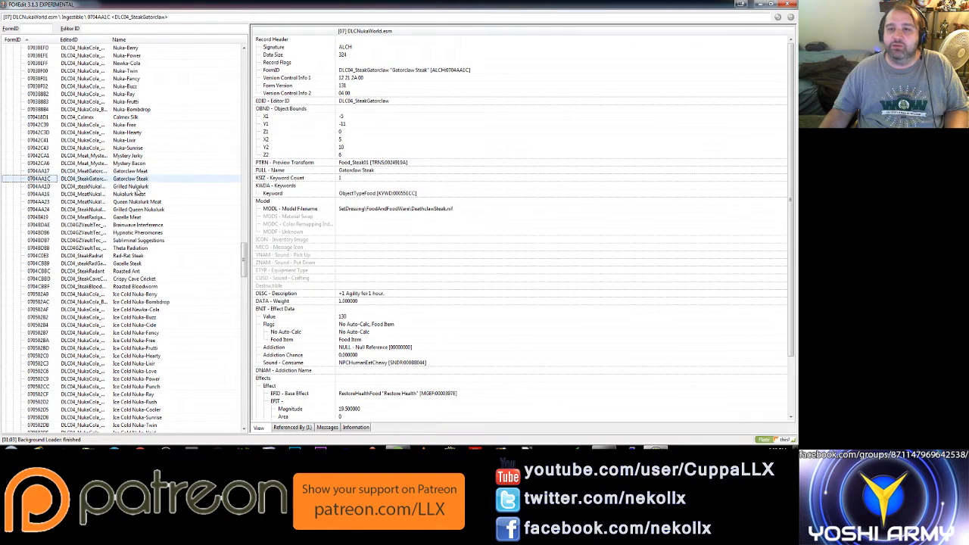
{"action": "key", "text": "Down"}
{"action": "left_click", "coordinate": [417, 349]}
{"action": "scroll", "coordinate": [416, 354], "scroll_direction": "down", "scroll_amount": 3}
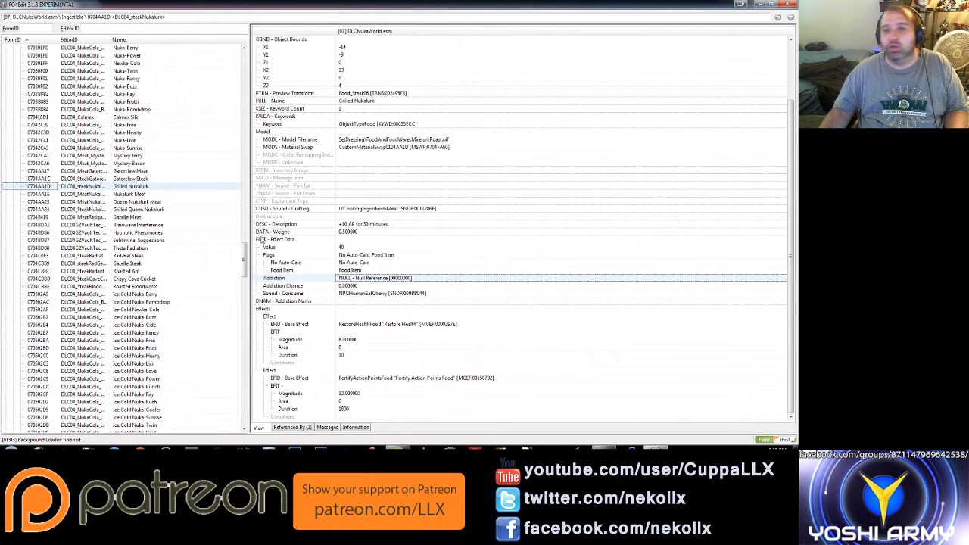
- View Queen Nukalurk Meat, Grilled Queen Nukalurk, Gazelle Meat, then Brainwave Interference
{"action": "left_click", "coordinate": [138, 202]}
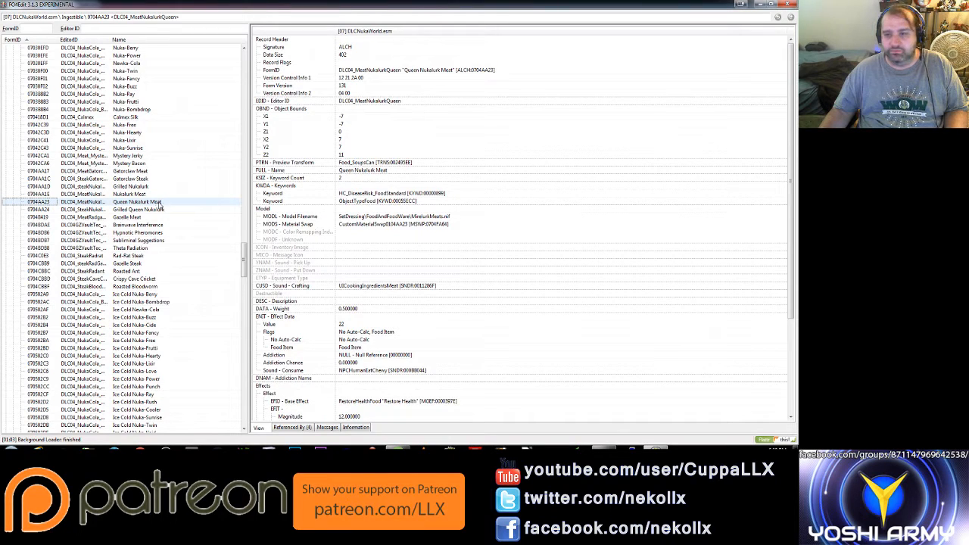
{"action": "key", "text": "Down"}
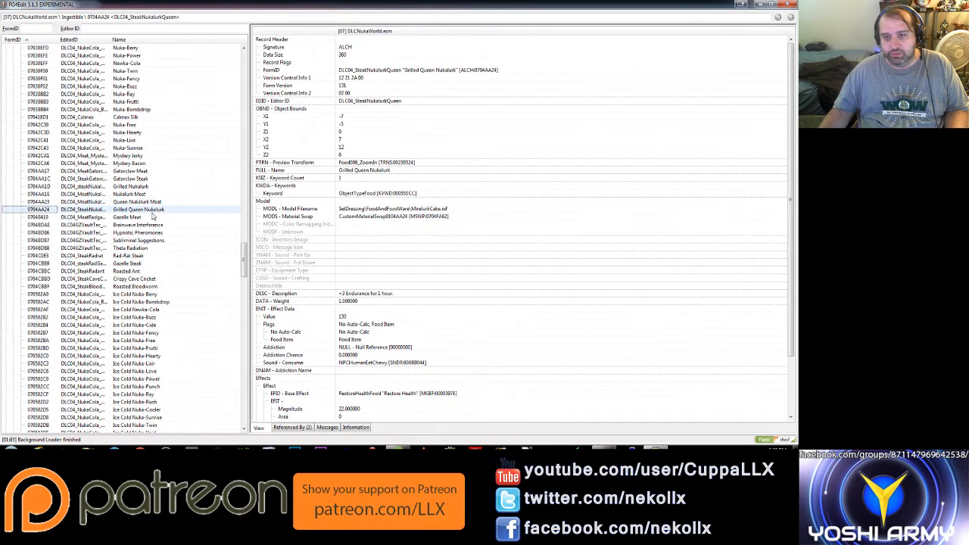
{"action": "left_click", "coordinate": [124, 218]}
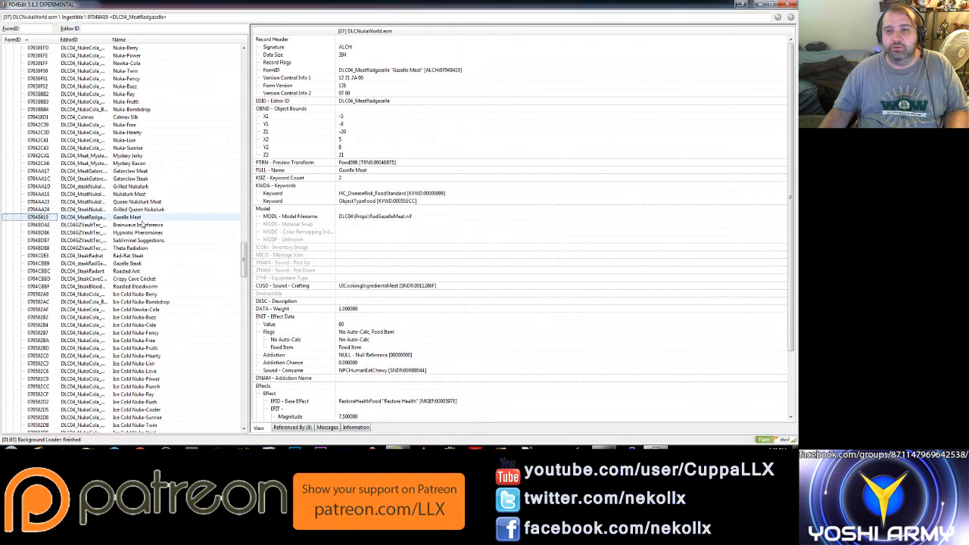
{"action": "scroll", "coordinate": [168, 221], "scroll_direction": "down", "scroll_amount": 1}
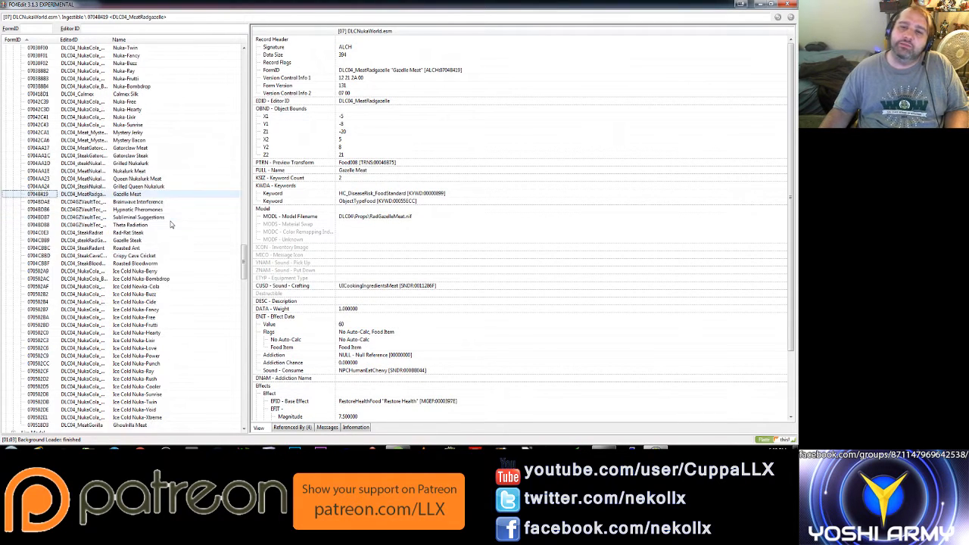
{"action": "scroll", "coordinate": [163, 217], "scroll_direction": "down", "scroll_amount": 1}
{"action": "left_click", "coordinate": [150, 180]}
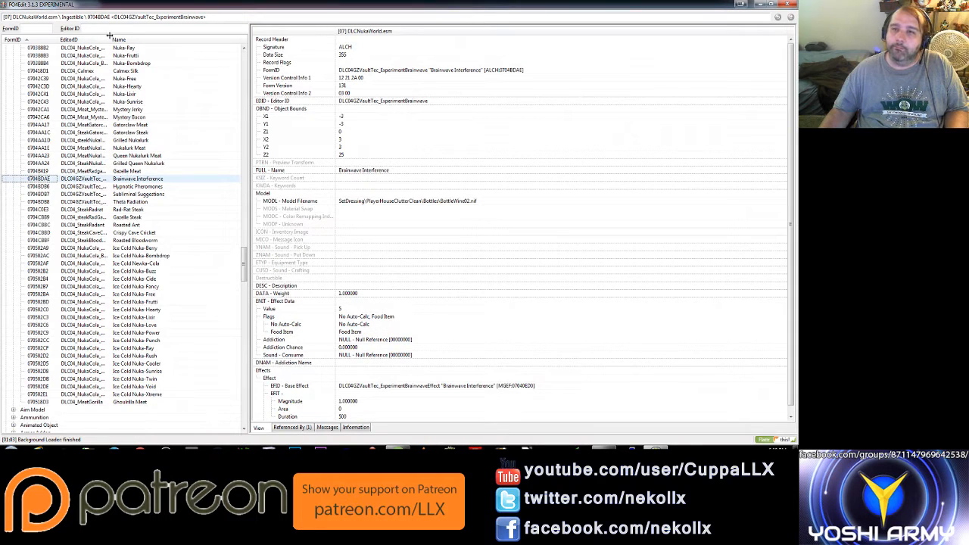
- Resize the EditorID column and view Hypnotic Pheromones, Subliminal Suggestions, Theta Radiation and Gazelle Steak
{"action": "left_click_drag", "start_coordinate": [109, 34], "coordinate": [196, 43]}
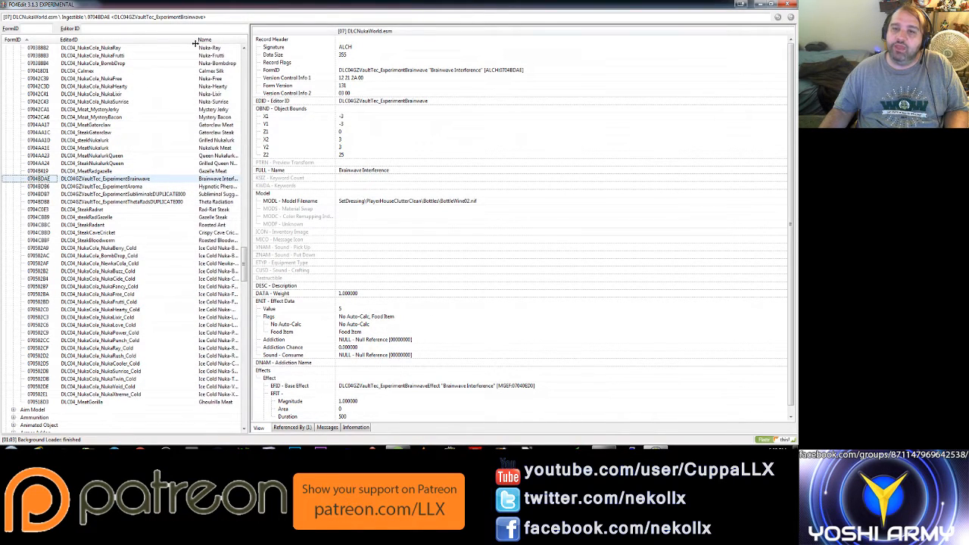
{"action": "mouse_move", "coordinate": [196, 42]}
{"action": "left_mouse_down"}
{"action": "mouse_move", "coordinate": [132, 44]}
{"action": "mouse_move", "coordinate": [150, 50]}
{"action": "left_mouse_up"}
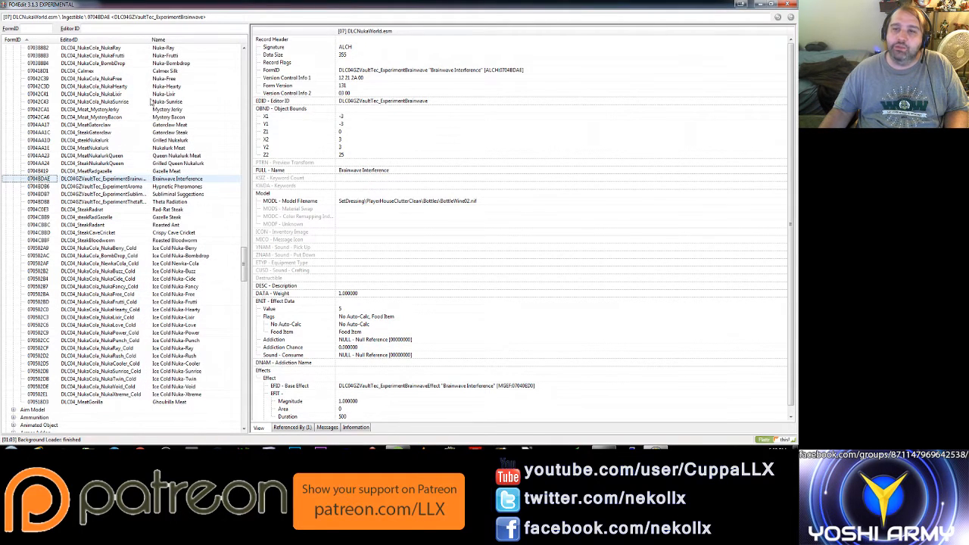
{"action": "left_click", "coordinate": [192, 188]}
{"action": "left_click", "coordinate": [493, 341]}
{"action": "scroll", "coordinate": [495, 343], "scroll_direction": "down", "scroll_amount": 1}
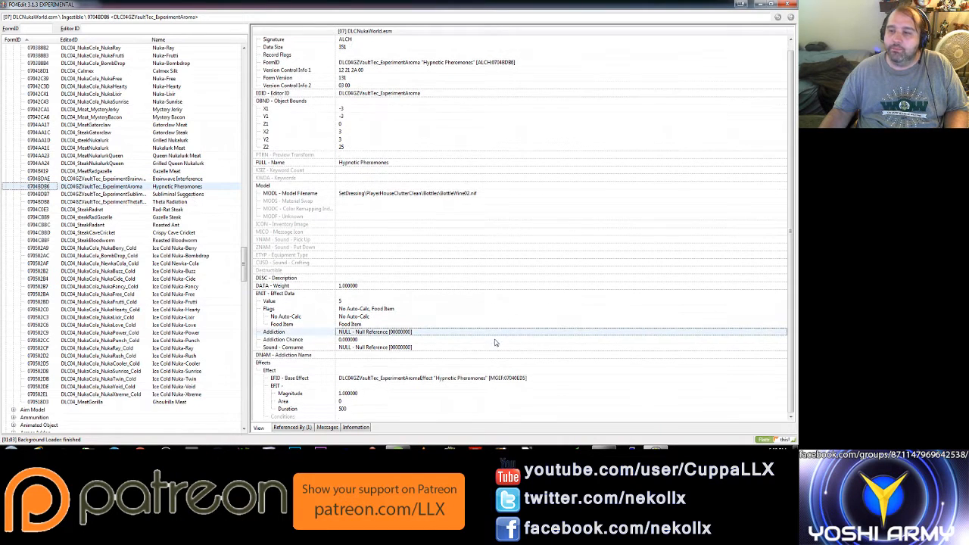
{"action": "left_click", "coordinate": [194, 193]}
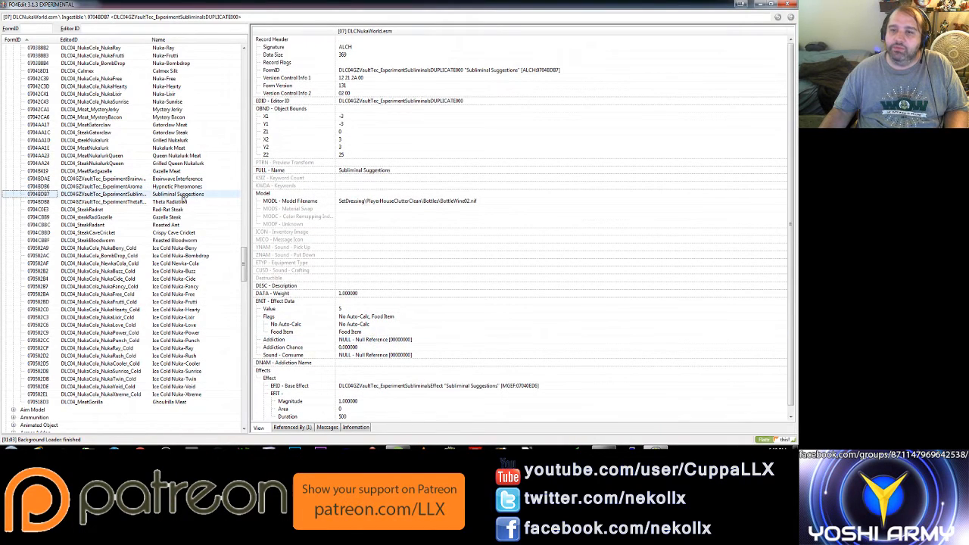
{"action": "left_click", "coordinate": [169, 204]}
{"action": "key", "text": "Down"}
{"action": "key", "text": "Down"}
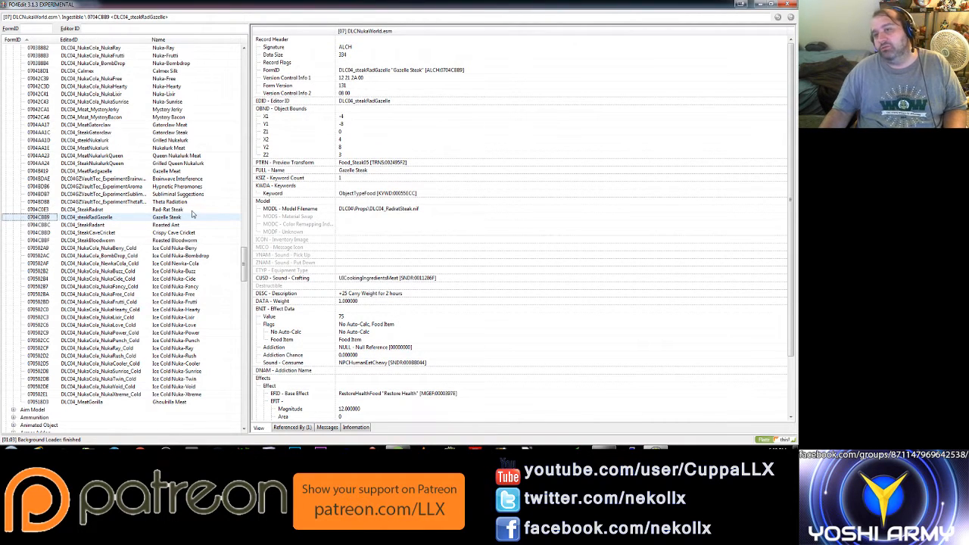
{"action": "scroll", "coordinate": [194, 215], "scroll_direction": "down", "scroll_amount": 1}
{"action": "scroll", "coordinate": [194, 215], "scroll_direction": "down", "scroll_amount": 1}
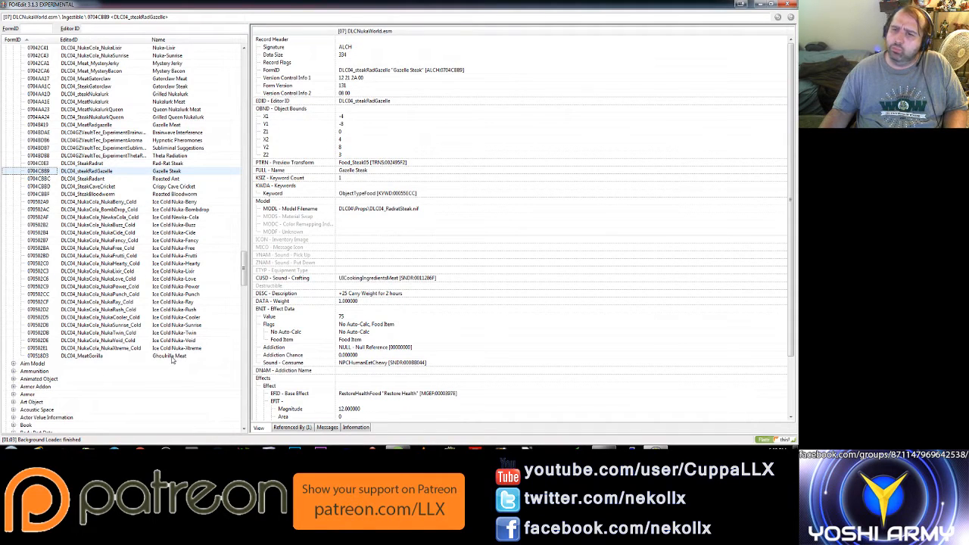
- View the Ghoulrilla Meat record's consume sound and expand the Ammunition group
{"action": "left_click", "coordinate": [172, 356]}
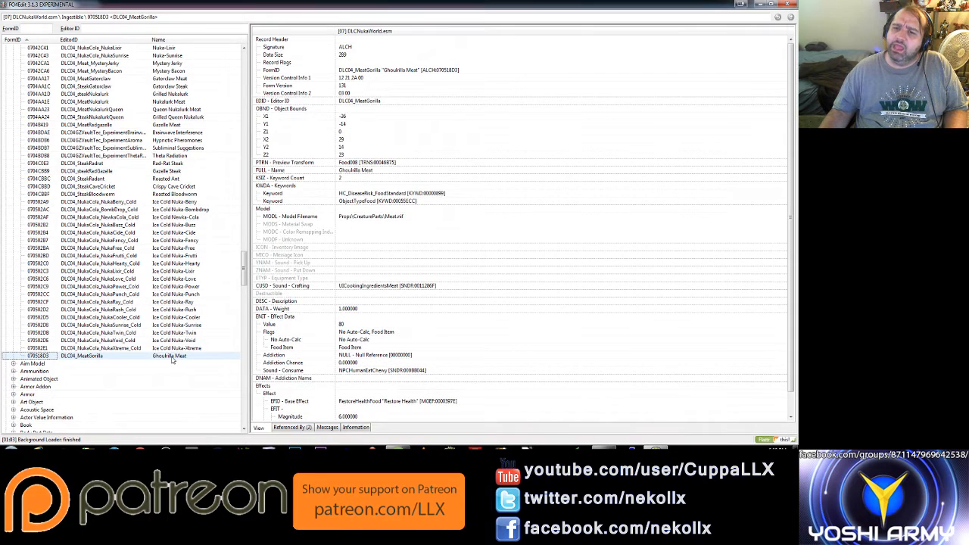
{"action": "left_click", "coordinate": [496, 370]}
{"action": "scroll", "coordinate": [498, 372], "scroll_direction": "down", "scroll_amount": 1}
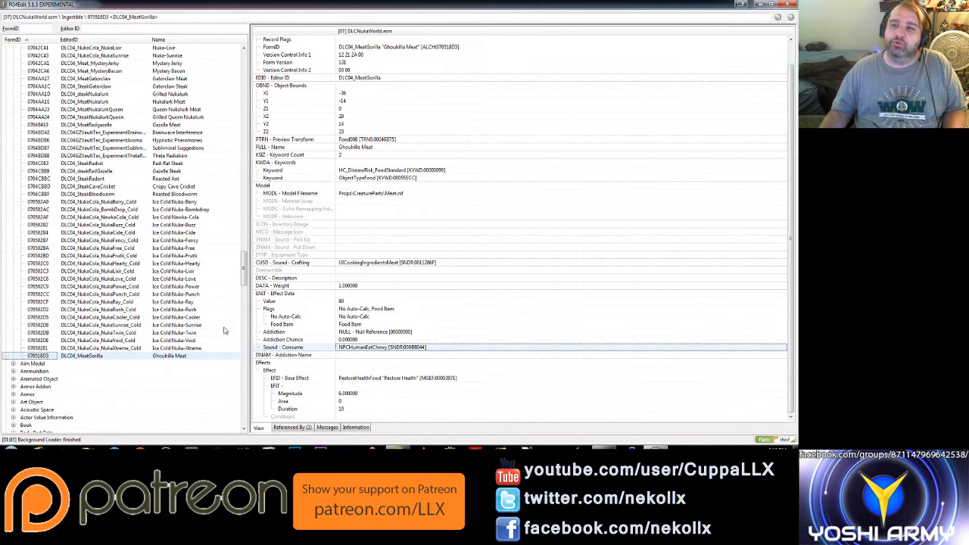
{"action": "left_click", "coordinate": [13, 371]}
{"action": "scroll", "coordinate": [74, 395], "scroll_direction": "down", "scroll_amount": 7}
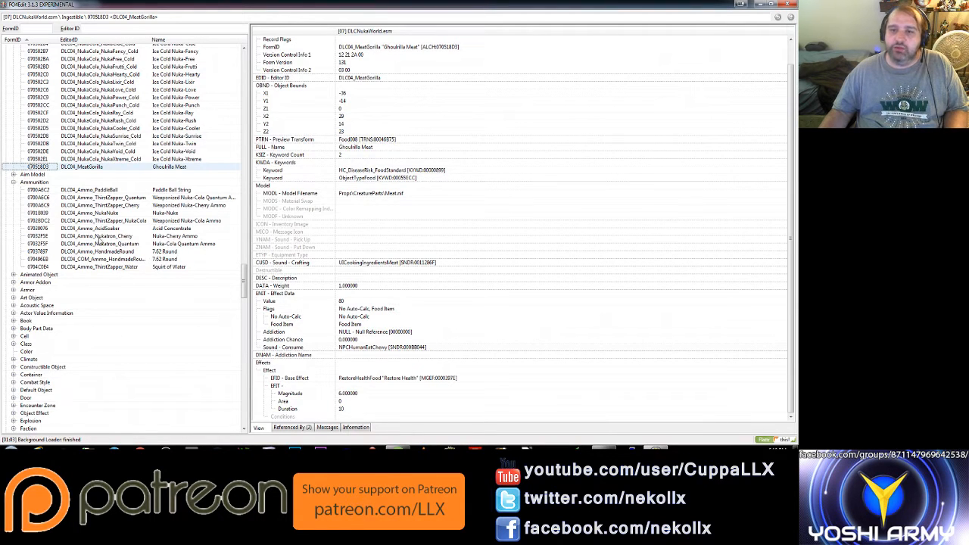
- View the Paddle Ball String, Weaponized Nuka-Cola Quantum, Nuka-Cherry, Nuka-Nuke and Nuka-Cola ammo records
{"action": "left_click", "coordinate": [187, 190]}
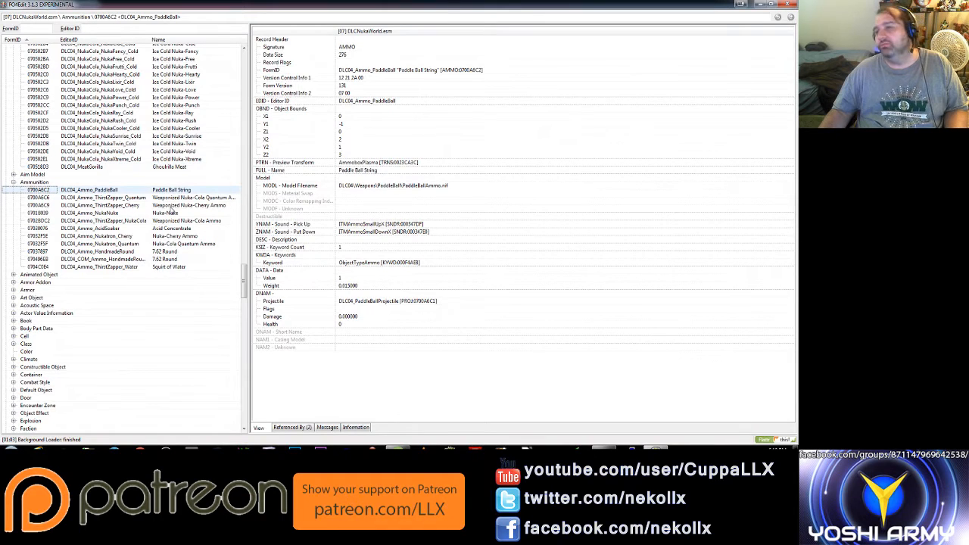
{"action": "left_click", "coordinate": [185, 197]}
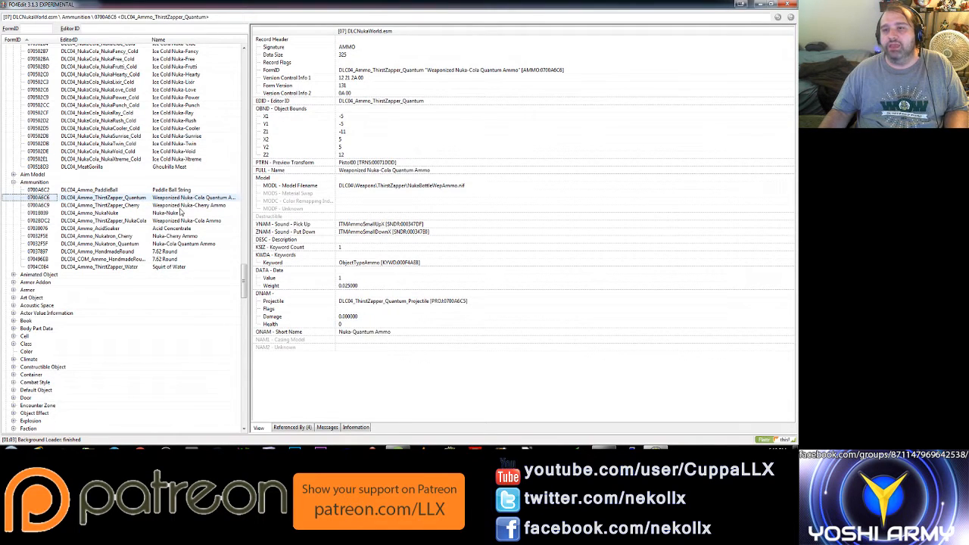
{"action": "left_click", "coordinate": [177, 206]}
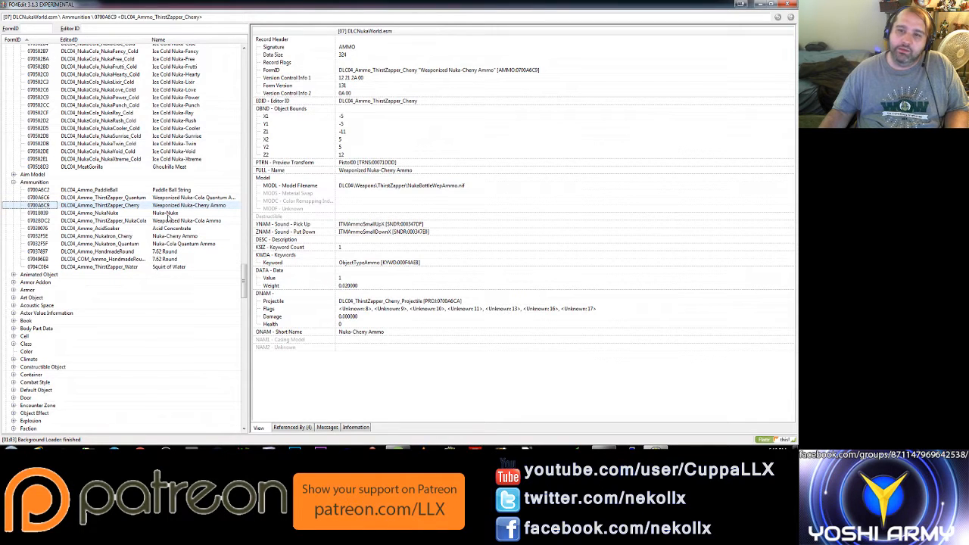
{"action": "left_click", "coordinate": [168, 214]}
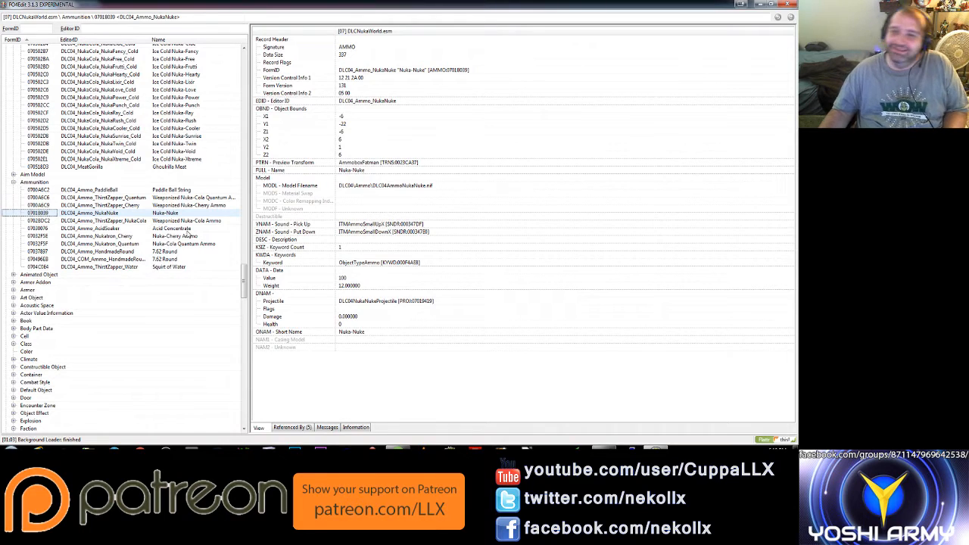
{"action": "left_click", "coordinate": [191, 221]}
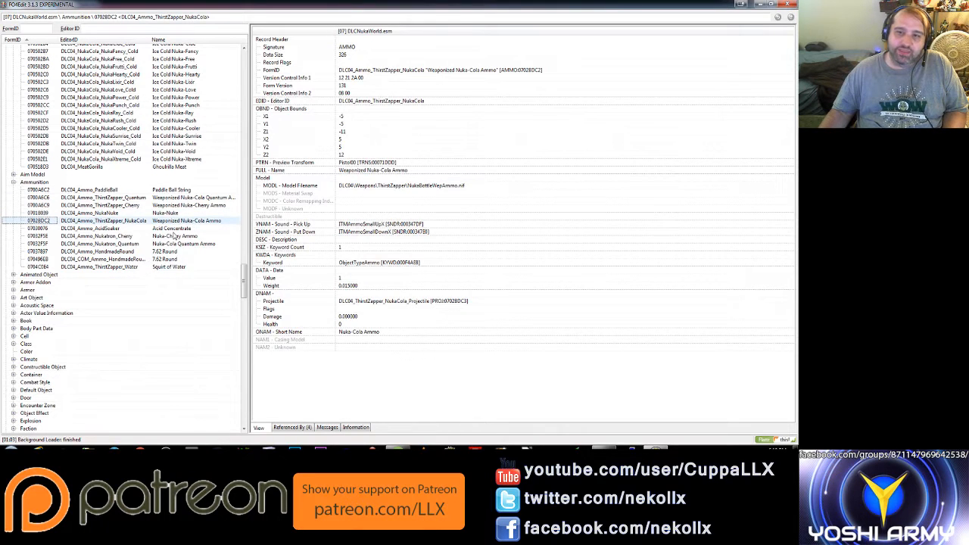
- View Nuka-Cherry, Nuka-Cola Quantum, 7.62 Round and Squirt of Water ammo, then collapse Ammunition
{"action": "left_click", "coordinate": [174, 235]}
{"action": "left_click", "coordinate": [173, 244]}
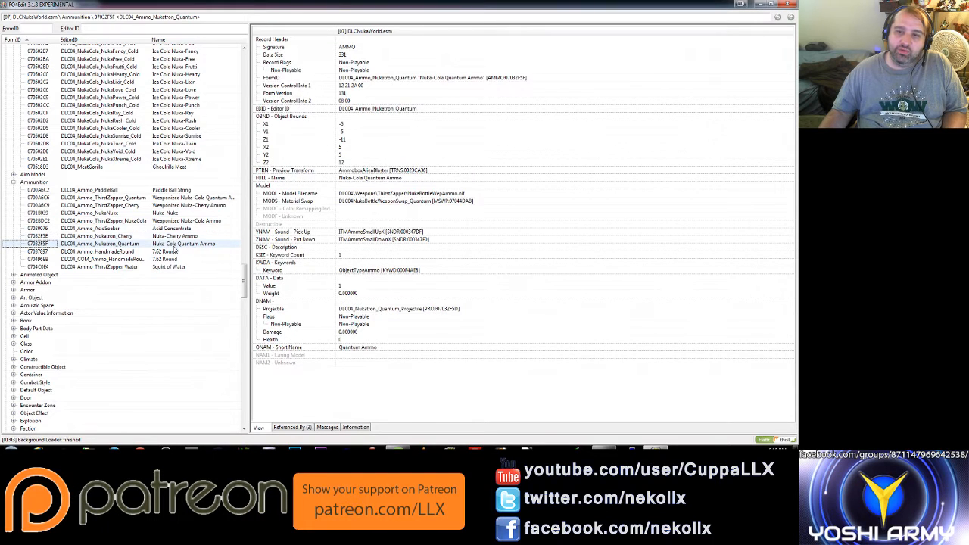
{"action": "left_click", "coordinate": [173, 252]}
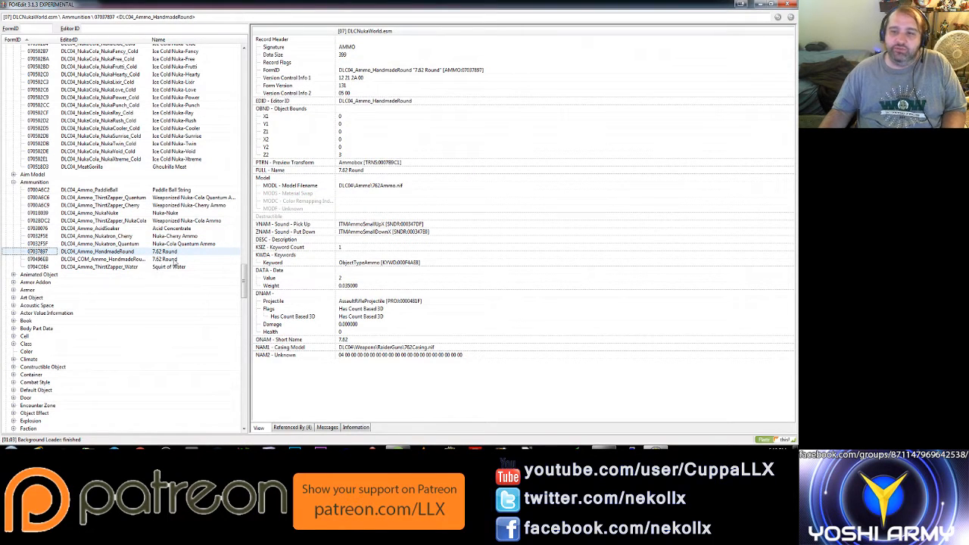
{"action": "left_click", "coordinate": [179, 267]}
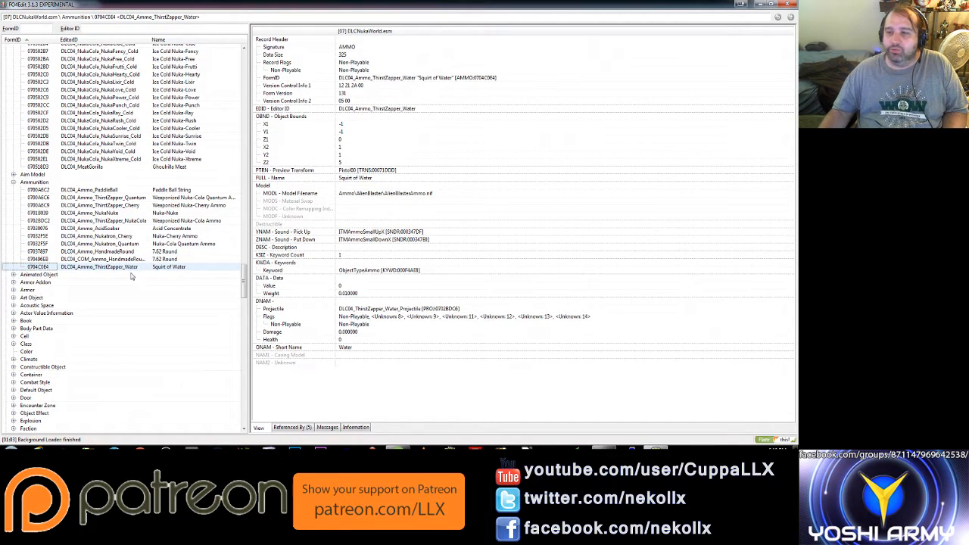
{"action": "left_click", "coordinate": [13, 183]}
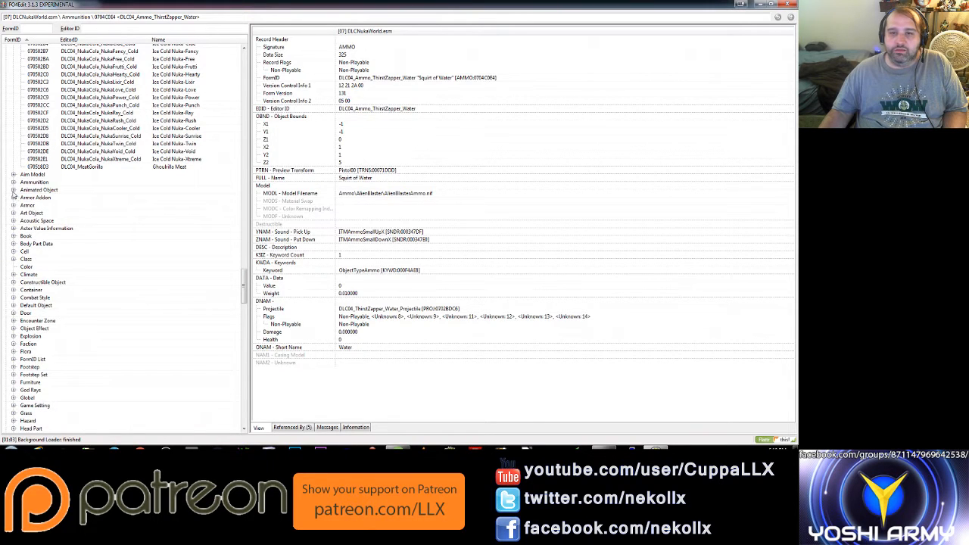
- Briefly expand and collapse the Animated Object and Armor Addon groups
{"action": "left_click", "coordinate": [14, 190]}
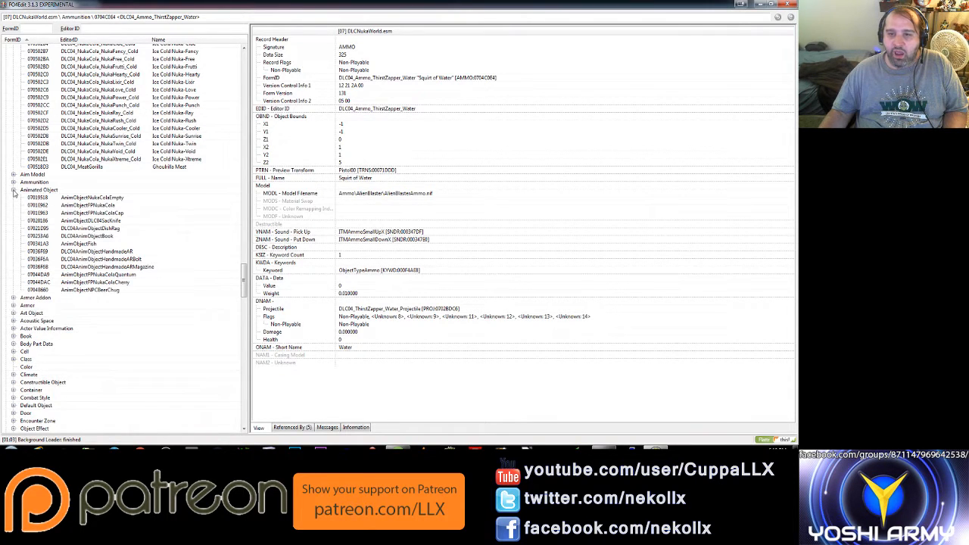
{"action": "left_click", "coordinate": [13, 190]}
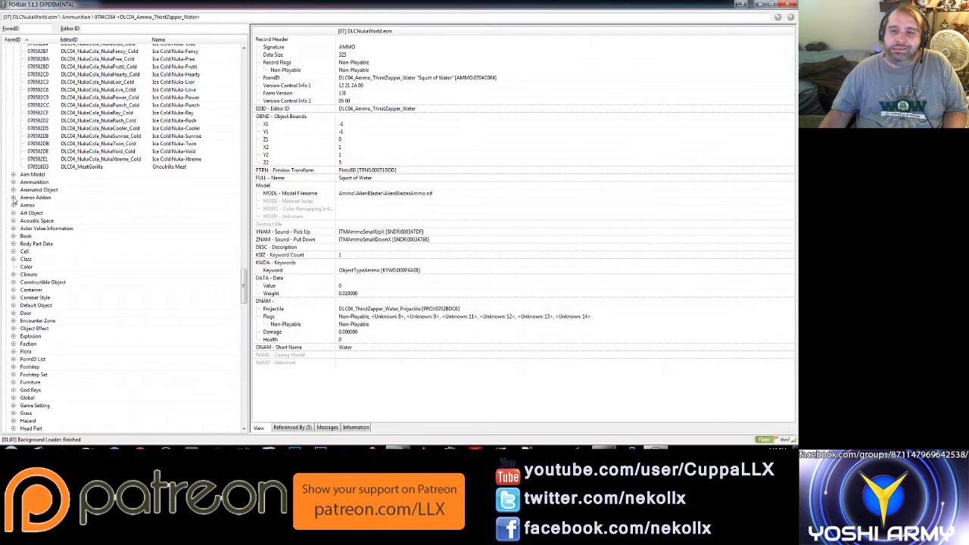
{"action": "left_click", "coordinate": [14, 198]}
{"action": "scroll", "coordinate": [31, 201], "scroll_direction": "down", "scroll_amount": 3}
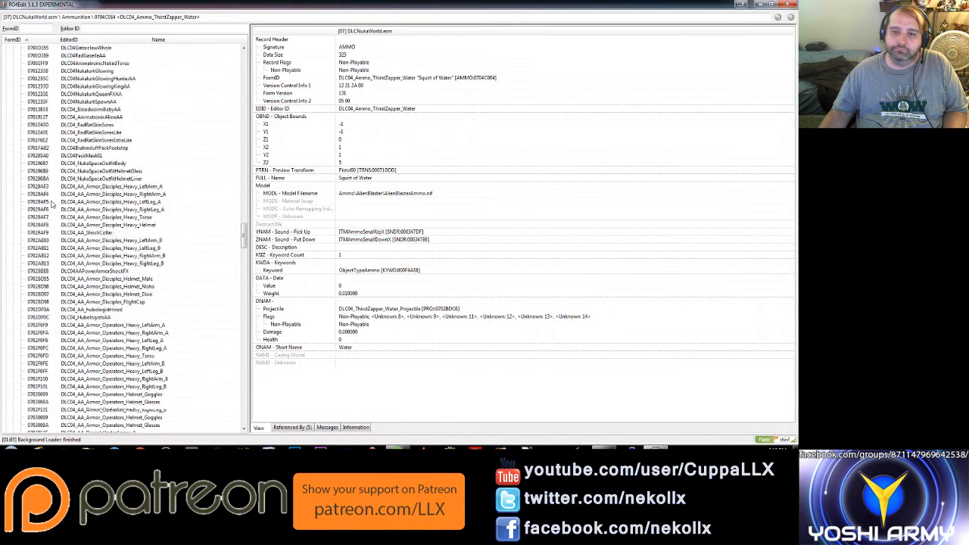
{"action": "scroll", "coordinate": [51, 201], "scroll_direction": "up", "scroll_amount": 5}
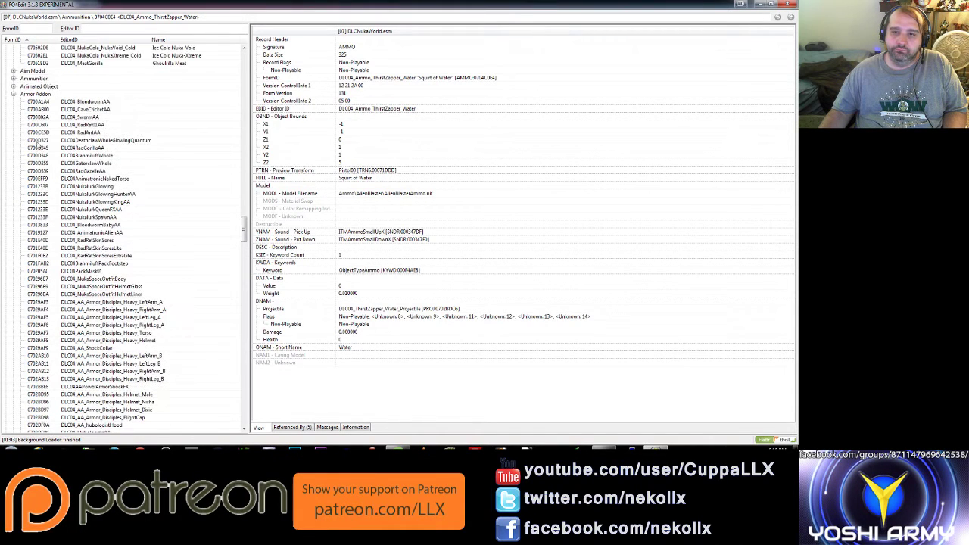
{"action": "left_click", "coordinate": [14, 94]}
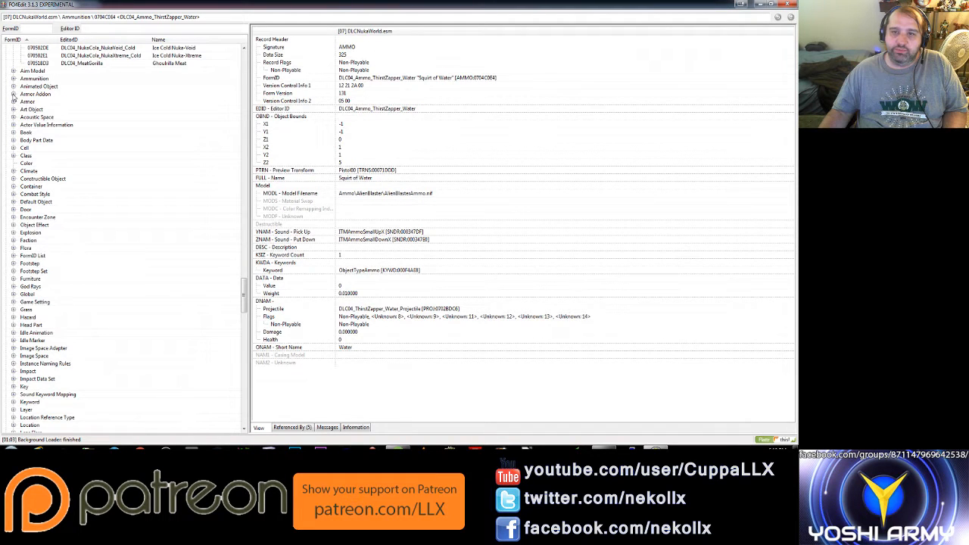
- Expand Armor and view Spacesuit Costume, Overboss Power Left Leg and T-51 Left Arm, widening the EditorID column
{"action": "left_click", "coordinate": [13, 102]}
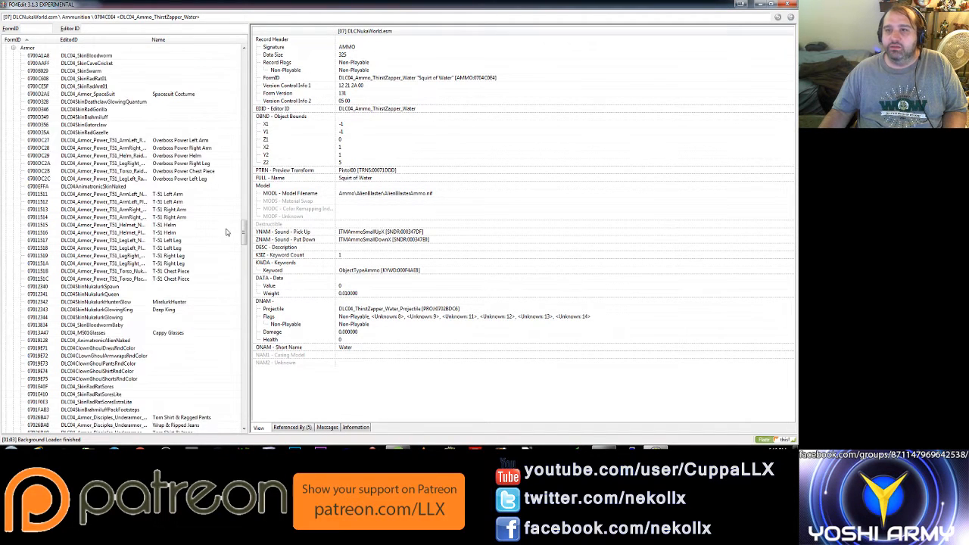
{"action": "left_click", "coordinate": [182, 97]}
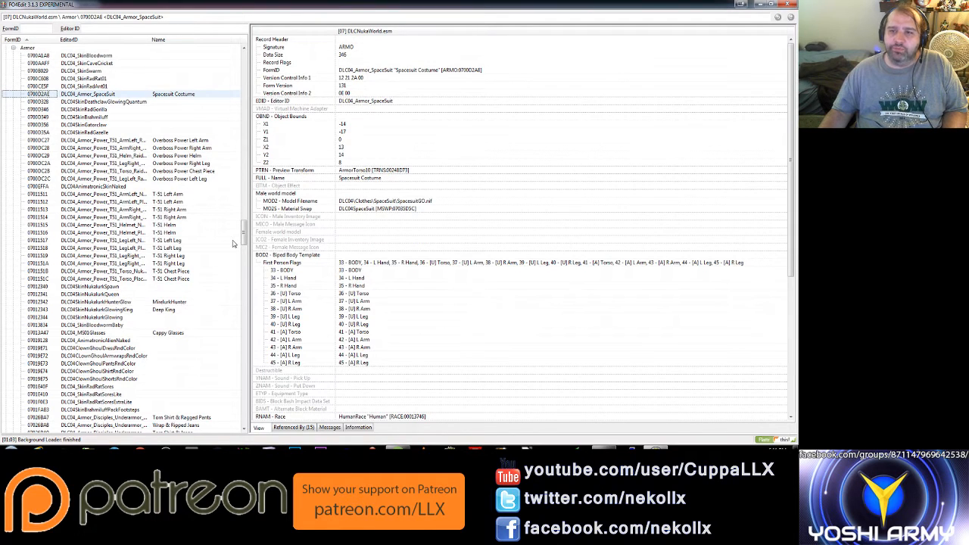
{"action": "left_click", "coordinate": [214, 180]}
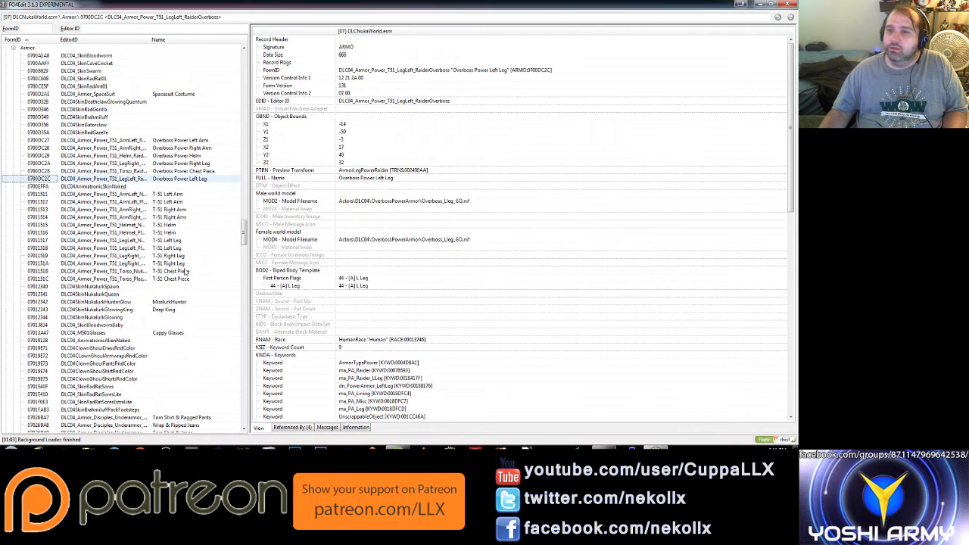
{"action": "left_click", "coordinate": [179, 195]}
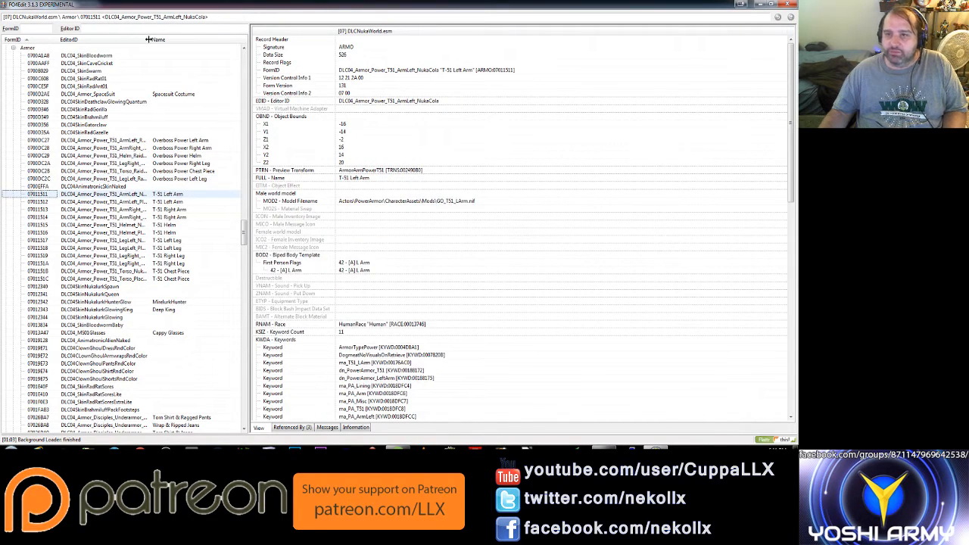
{"action": "left_click_drag", "start_coordinate": [149, 39], "coordinate": [179, 39]}
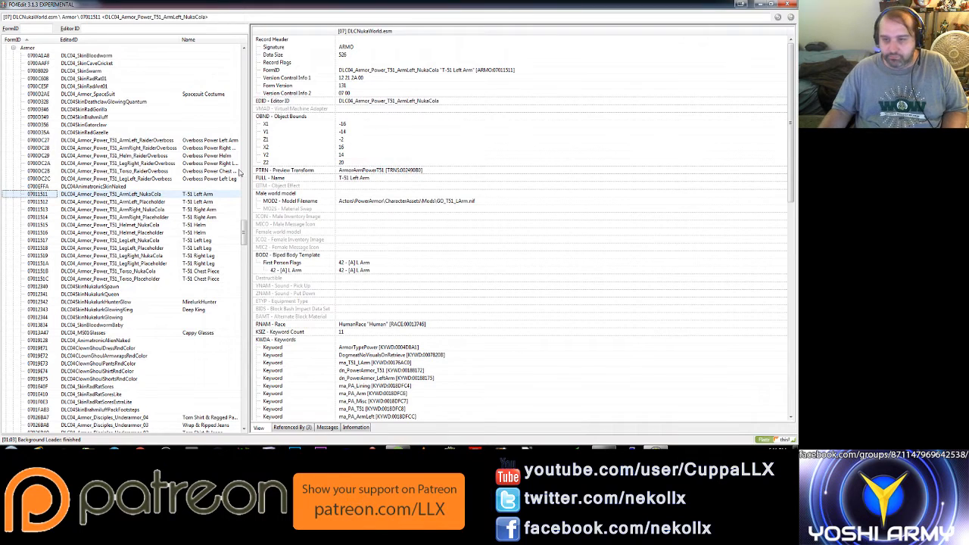
{"action": "scroll", "coordinate": [95, 352], "scroll_direction": "down", "scroll_amount": 4}
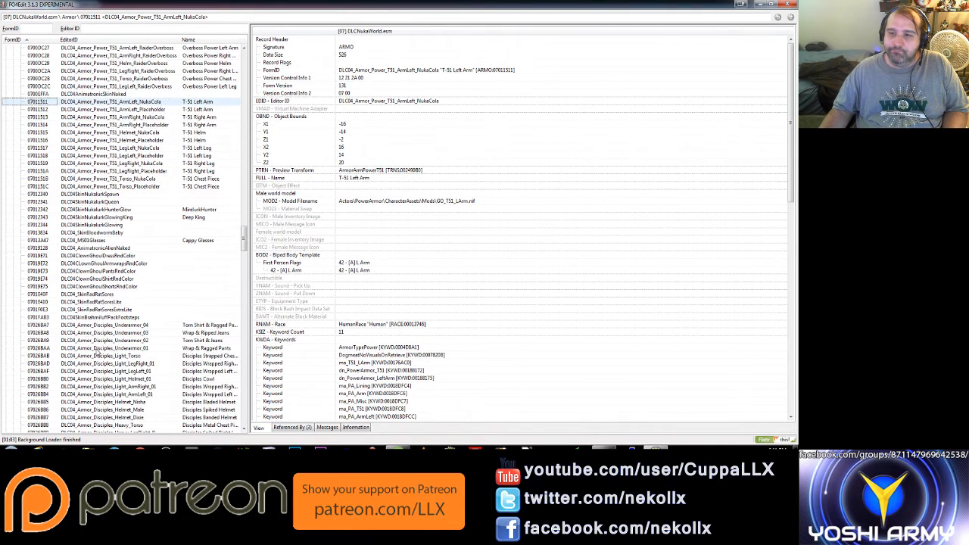
- View the Cappy Glasses, MirelurkHunter skin and Deep King armor records
{"action": "left_click", "coordinate": [197, 242]}
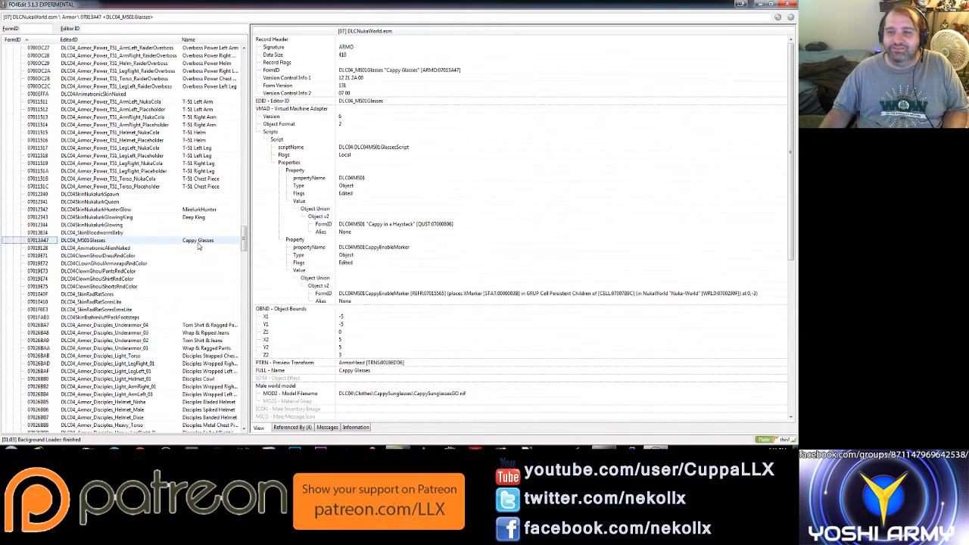
{"action": "left_click", "coordinate": [192, 211]}
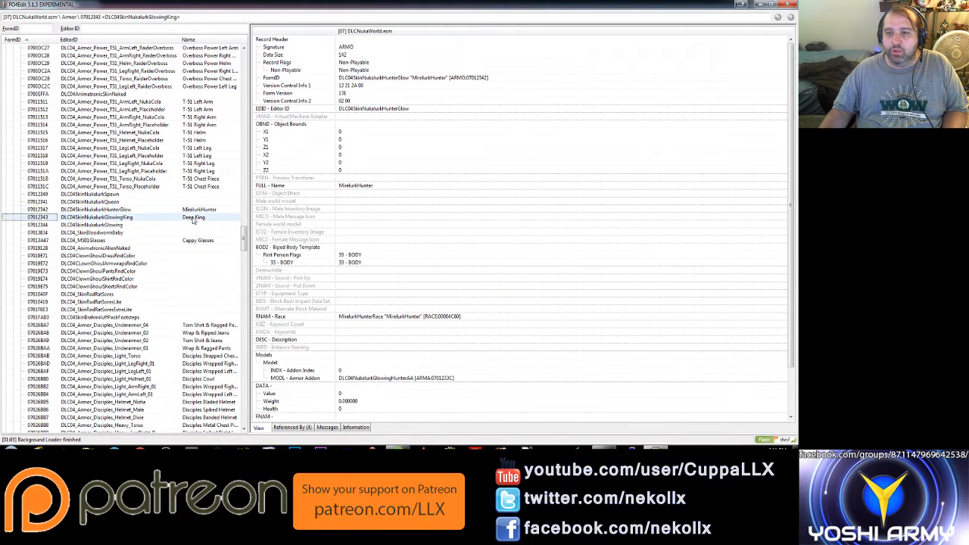
{"action": "left_click", "coordinate": [194, 219]}
{"action": "scroll", "coordinate": [175, 258], "scroll_direction": "down", "scroll_amount": 5}
{"action": "scroll", "coordinate": [175, 258], "scroll_direction": "down", "scroll_amount": 1}
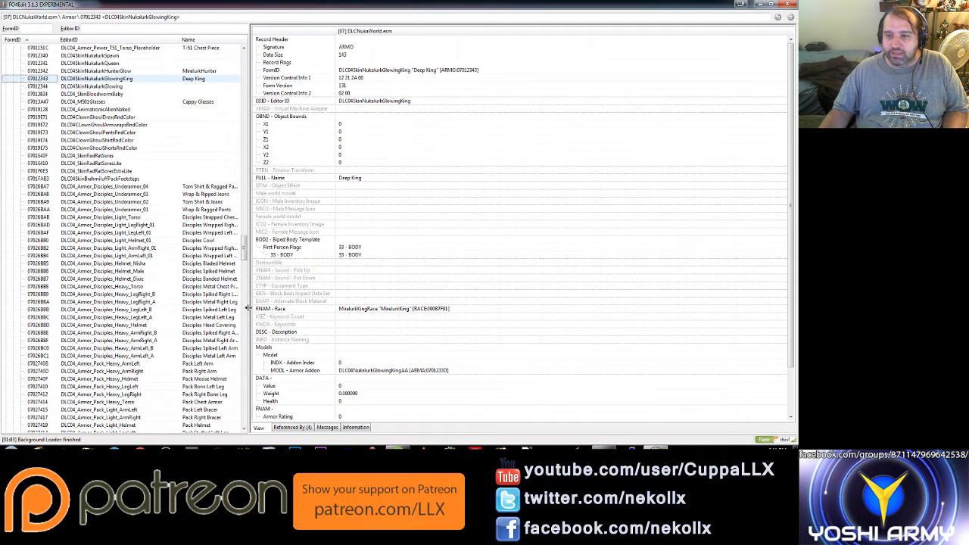
- Widen the record list pane and view Pack Right Bracer, Furry Undergarments and Pack Buffalo Helmet
{"action": "left_click_drag", "start_coordinate": [248, 309], "coordinate": [290, 310]}
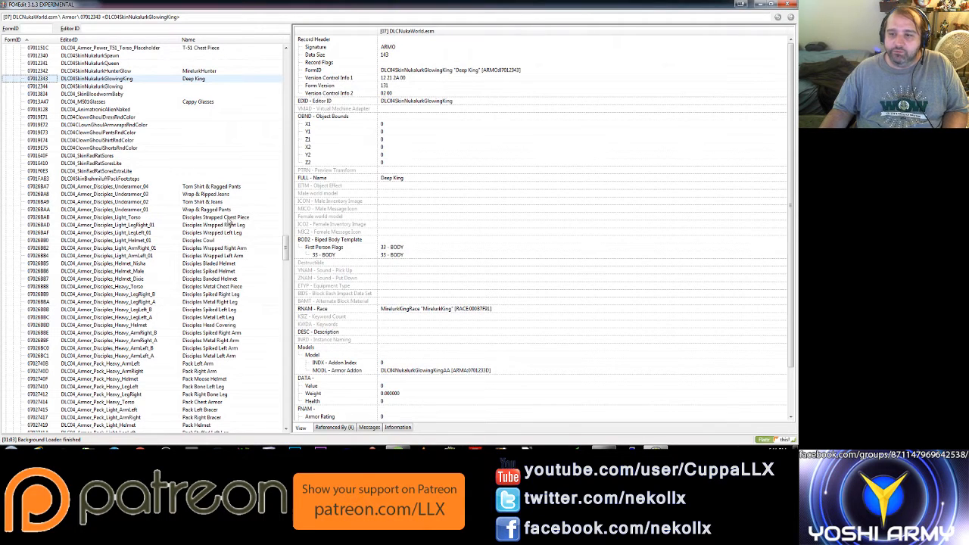
{"action": "scroll", "coordinate": [229, 277], "scroll_direction": "down", "scroll_amount": 3}
{"action": "scroll", "coordinate": [225, 277], "scroll_direction": "down", "scroll_amount": 2}
{"action": "scroll", "coordinate": [226, 277], "scroll_direction": "down", "scroll_amount": 3}
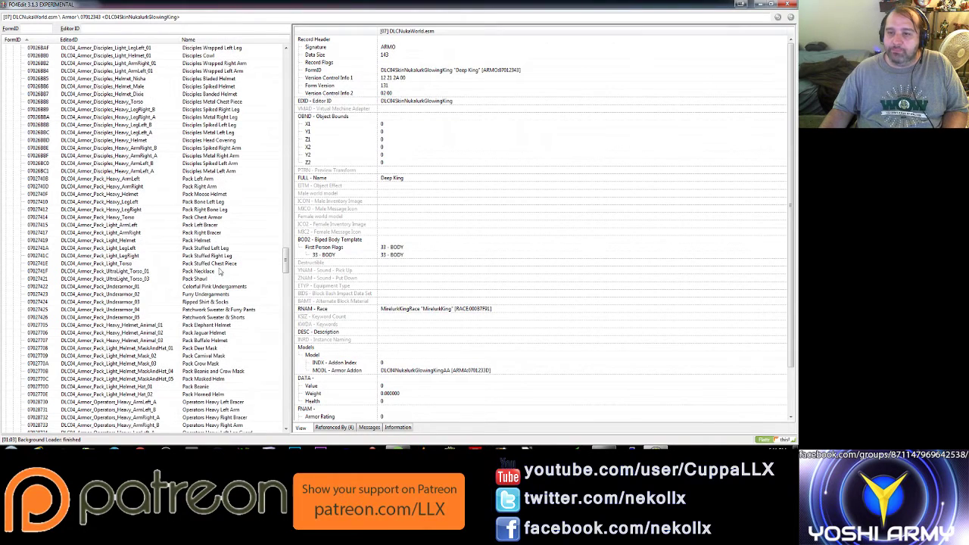
{"action": "left_click", "coordinate": [206, 234]}
{"action": "scroll", "coordinate": [207, 238], "scroll_direction": "down", "scroll_amount": 3}
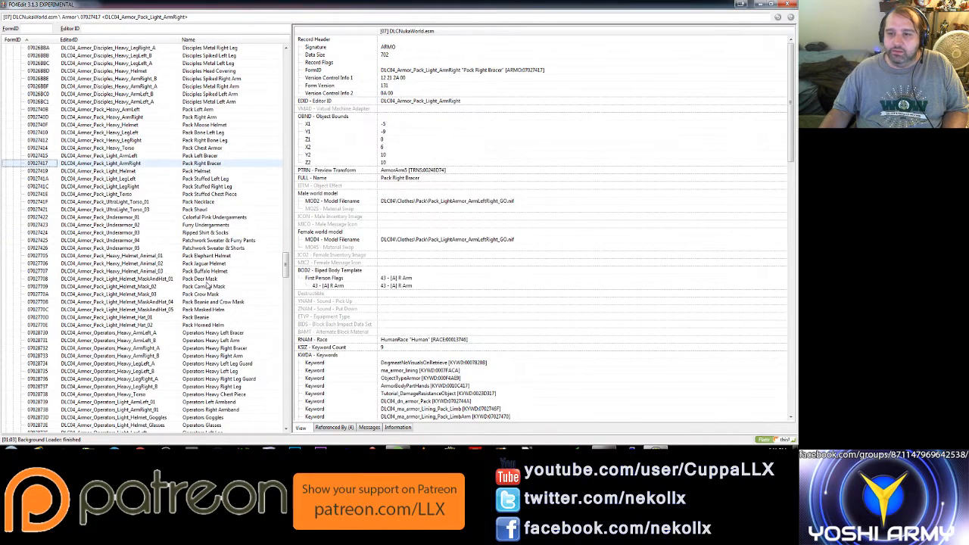
{"action": "left_click", "coordinate": [205, 225]}
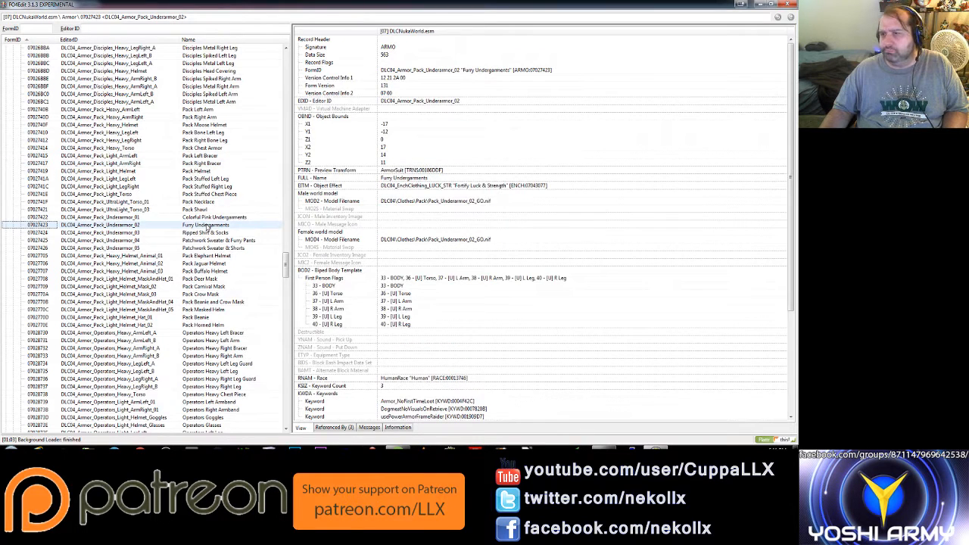
{"action": "left_click", "coordinate": [206, 272]}
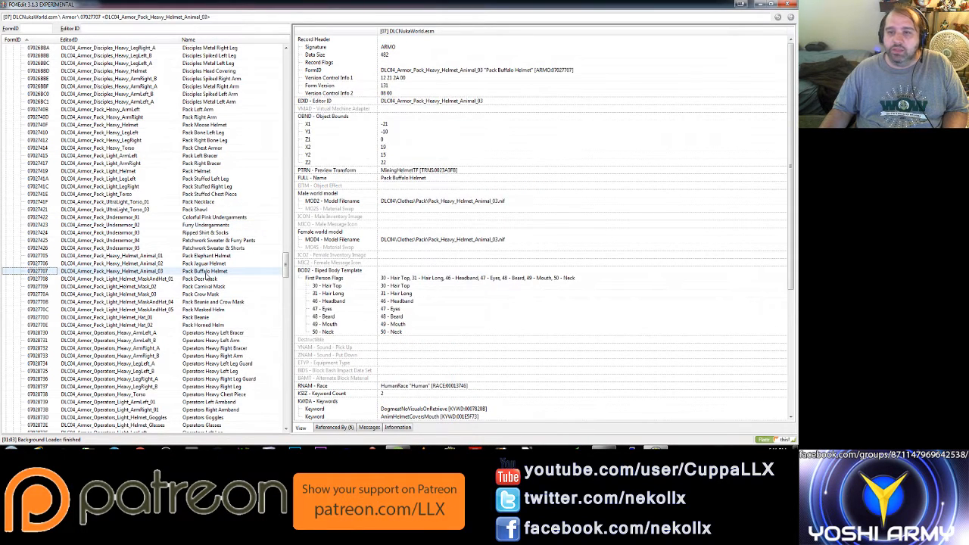
{"action": "scroll", "coordinate": [214, 300], "scroll_direction": "down", "scroll_amount": 3}
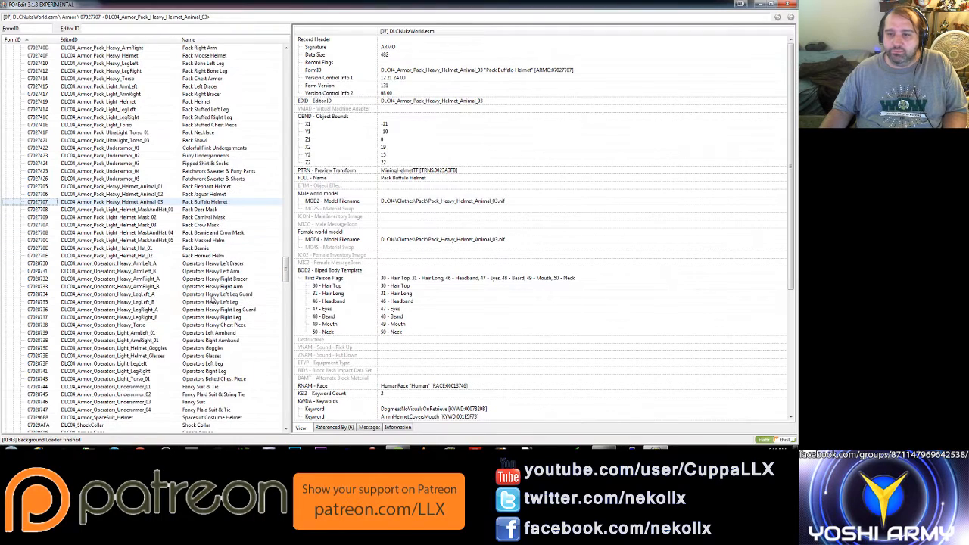
{"action": "scroll", "coordinate": [224, 291], "scroll_direction": "down", "scroll_amount": 2}
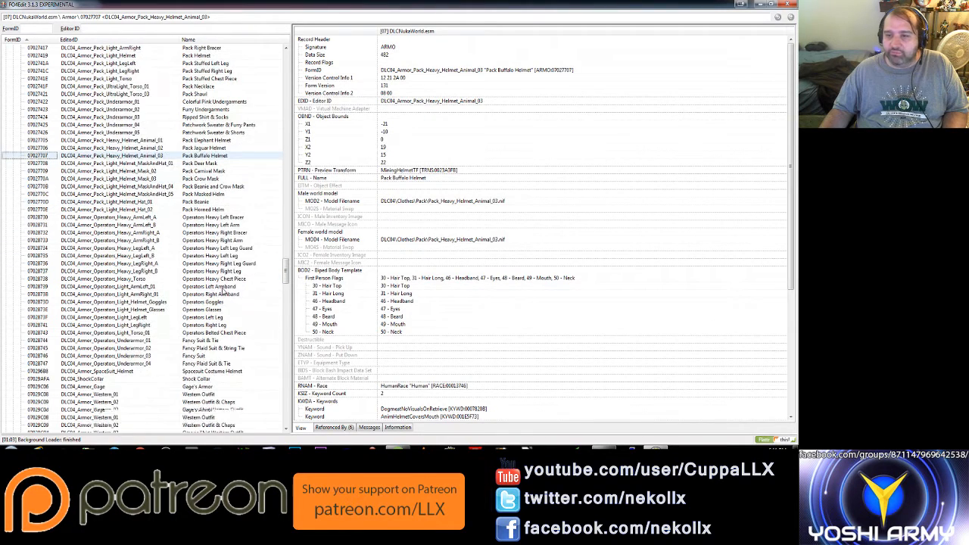
- View Operators Heavy Left Leg, Gage's Armor, Cowhide Western Outfit and Oswald's Tophat records
{"action": "left_click", "coordinate": [210, 257]}
{"action": "scroll", "coordinate": [210, 267], "scroll_direction": "down", "scroll_amount": 2}
{"action": "scroll", "coordinate": [211, 269], "scroll_direction": "down", "scroll_amount": 2}
{"action": "scroll", "coordinate": [211, 272], "scroll_direction": "down", "scroll_amount": 2}
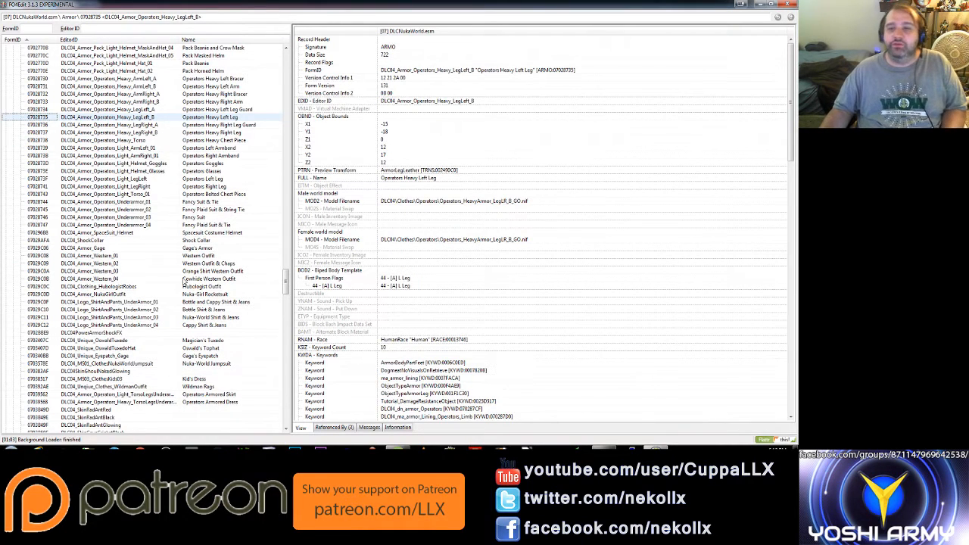
{"action": "left_click", "coordinate": [201, 248]}
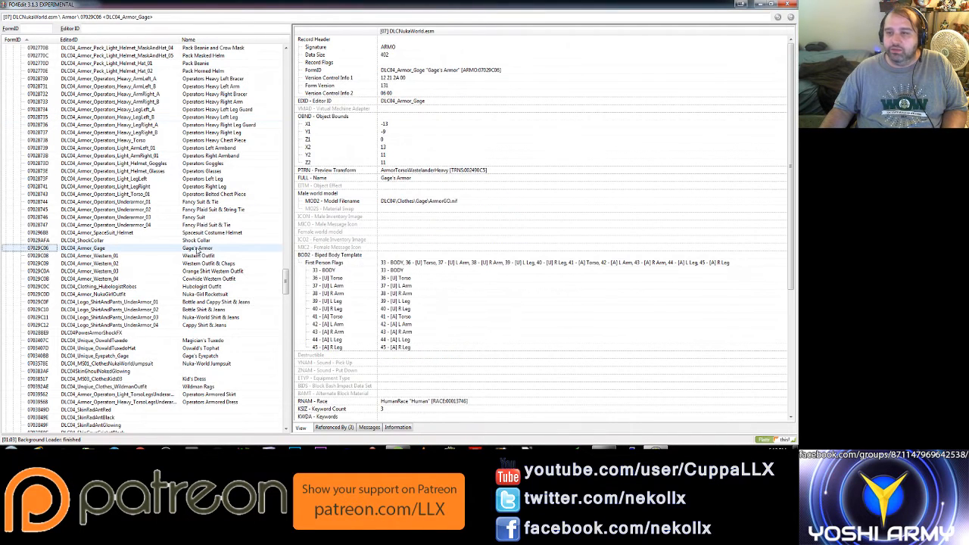
{"action": "left_click", "coordinate": [203, 279]}
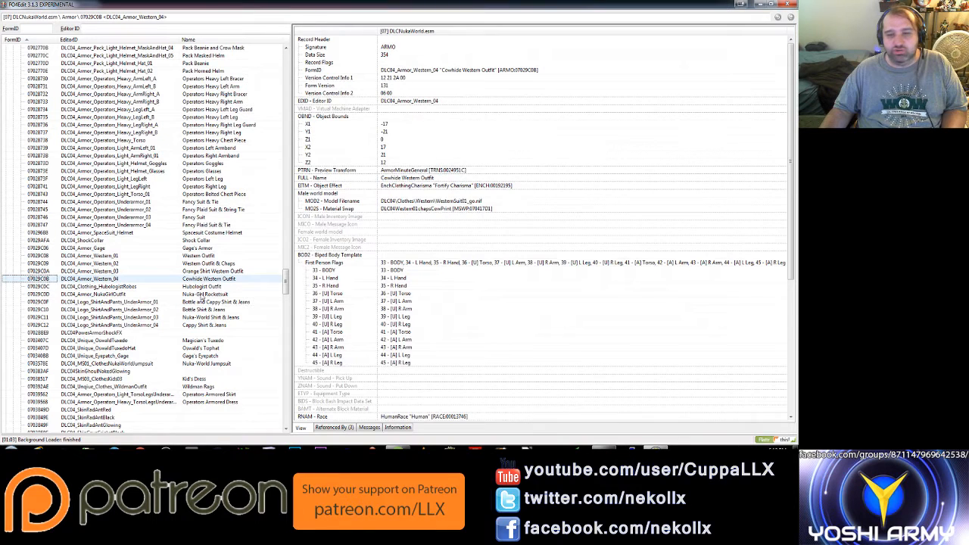
{"action": "scroll", "coordinate": [202, 318], "scroll_direction": "down", "scroll_amount": 4}
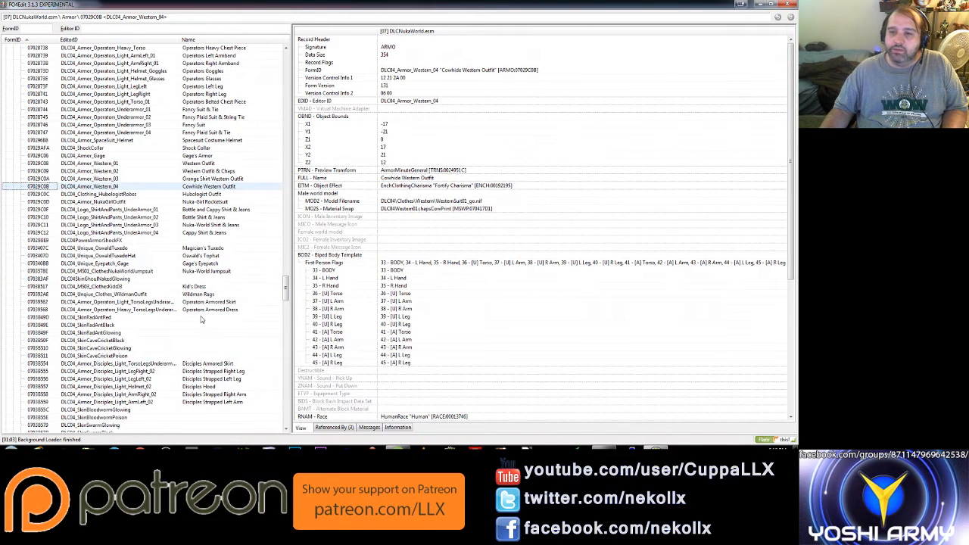
{"action": "scroll", "coordinate": [202, 320], "scroll_direction": "down", "scroll_amount": 1}
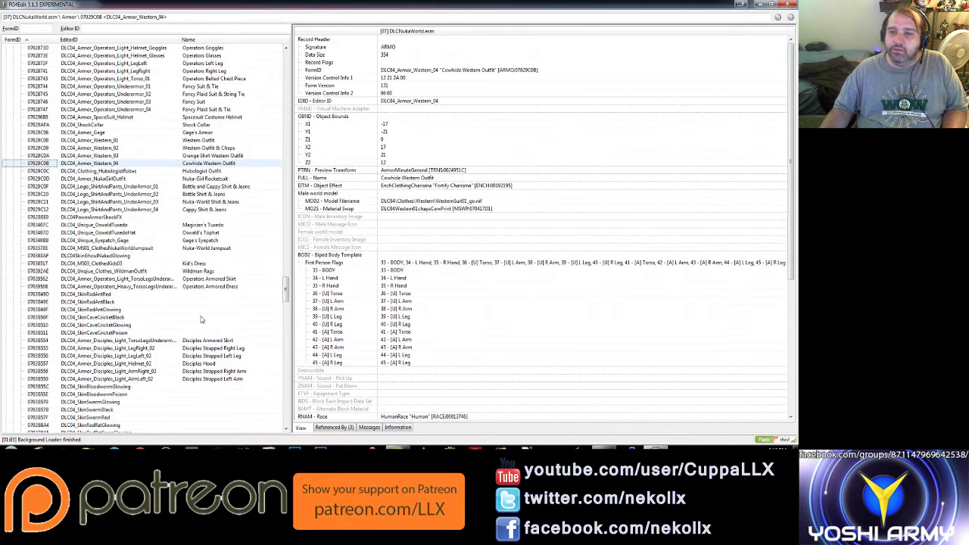
{"action": "left_click", "coordinate": [217, 235]}
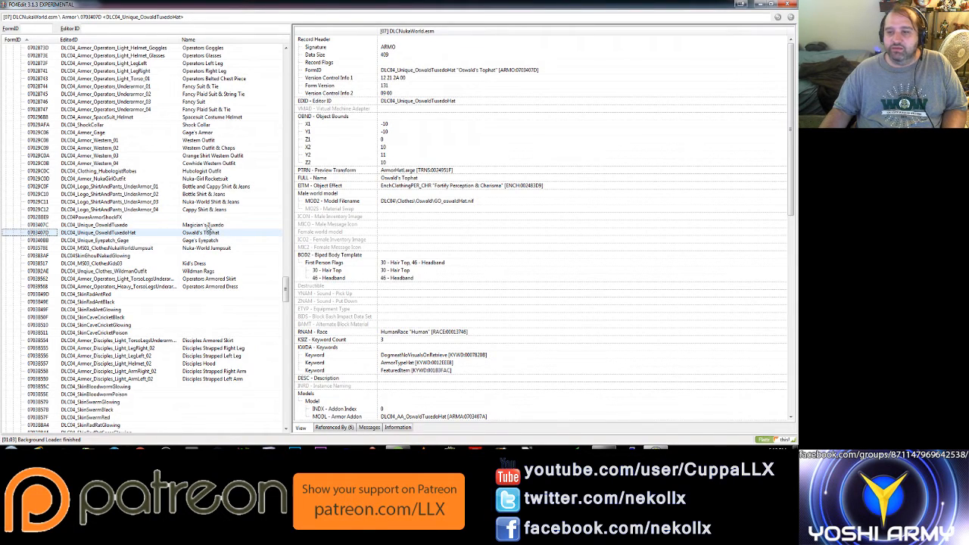
- View Magician's Tuxedo, Oswald's Tophat, Gage's Eyepatch keywords and Operators Armored Skirt
{"action": "left_click", "coordinate": [212, 225]}
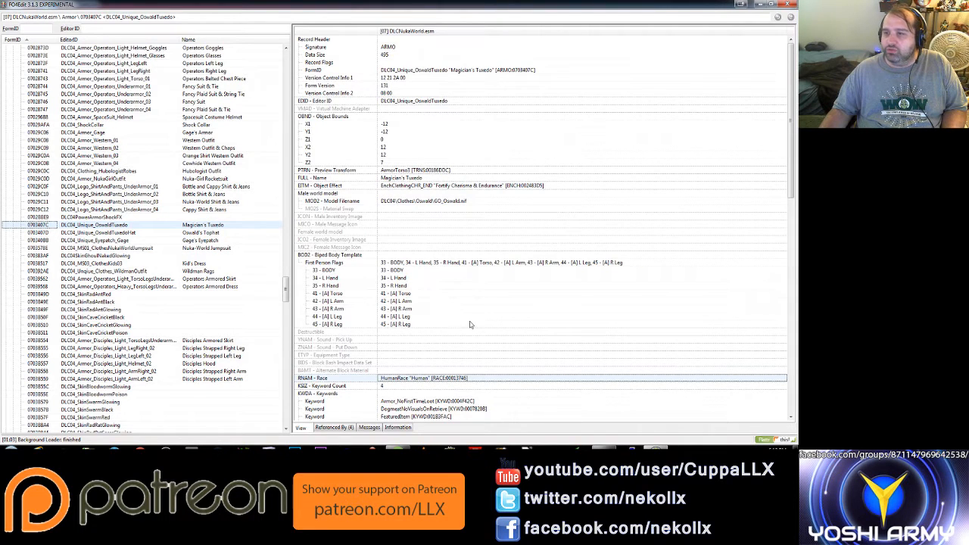
{"action": "scroll", "coordinate": [474, 327], "scroll_direction": "down", "scroll_amount": 8}
{"action": "scroll", "coordinate": [474, 327], "scroll_direction": "down", "scroll_amount": 2}
{"action": "scroll", "coordinate": [473, 327], "scroll_direction": "down", "scroll_amount": 4}
{"action": "scroll", "coordinate": [474, 327], "scroll_direction": "down", "scroll_amount": 4}
{"action": "scroll", "coordinate": [474, 327], "scroll_direction": "down", "scroll_amount": 1}
{"action": "scroll", "coordinate": [474, 327], "scroll_direction": "down", "scroll_amount": 2}
{"action": "scroll", "coordinate": [474, 327], "scroll_direction": "down", "scroll_amount": 2}
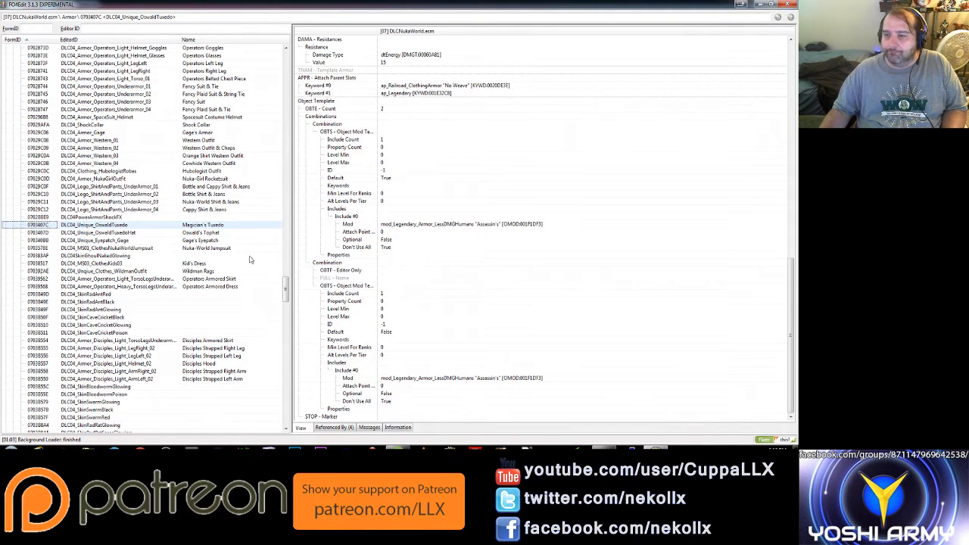
{"action": "left_click", "coordinate": [206, 233]}
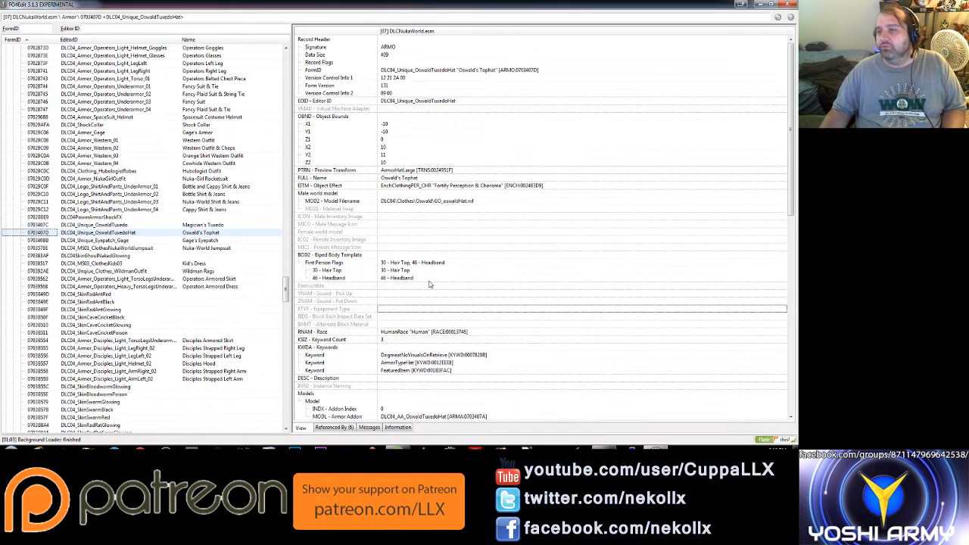
{"action": "scroll", "coordinate": [419, 318], "scroll_direction": "down", "scroll_amount": 3}
{"action": "scroll", "coordinate": [417, 317], "scroll_direction": "down", "scroll_amount": 3}
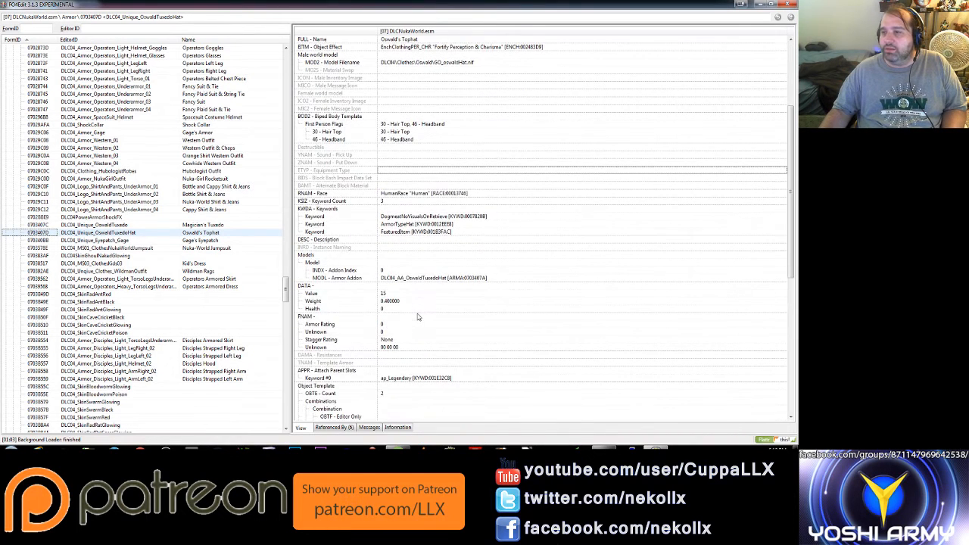
{"action": "scroll", "coordinate": [417, 317], "scroll_direction": "down", "scroll_amount": 1}
{"action": "scroll", "coordinate": [417, 317], "scroll_direction": "down", "scroll_amount": 2}
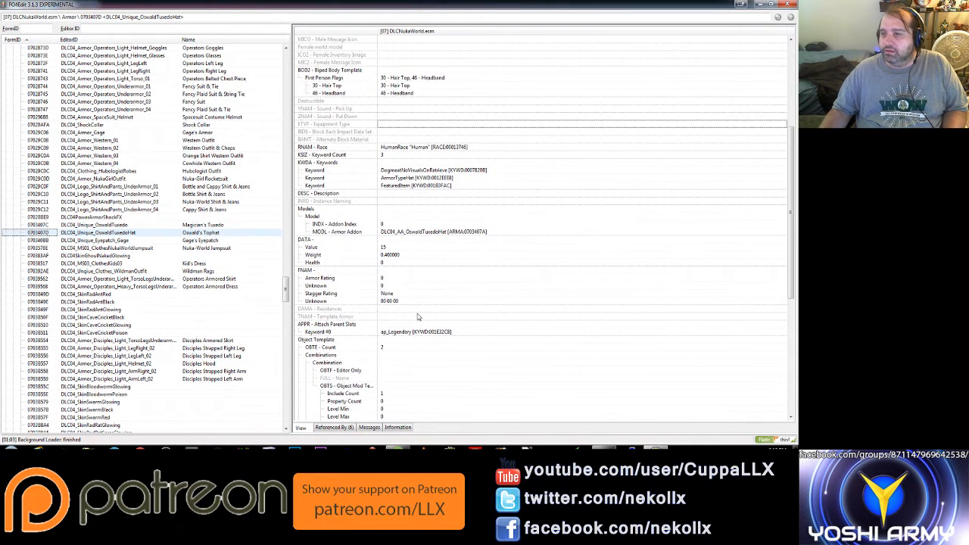
{"action": "scroll", "coordinate": [417, 318], "scroll_direction": "down", "scroll_amount": 2}
{"action": "scroll", "coordinate": [417, 318], "scroll_direction": "down", "scroll_amount": 2}
{"action": "scroll", "coordinate": [417, 317], "scroll_direction": "down", "scroll_amount": 3}
{"action": "scroll", "coordinate": [417, 317], "scroll_direction": "down", "scroll_amount": 3}
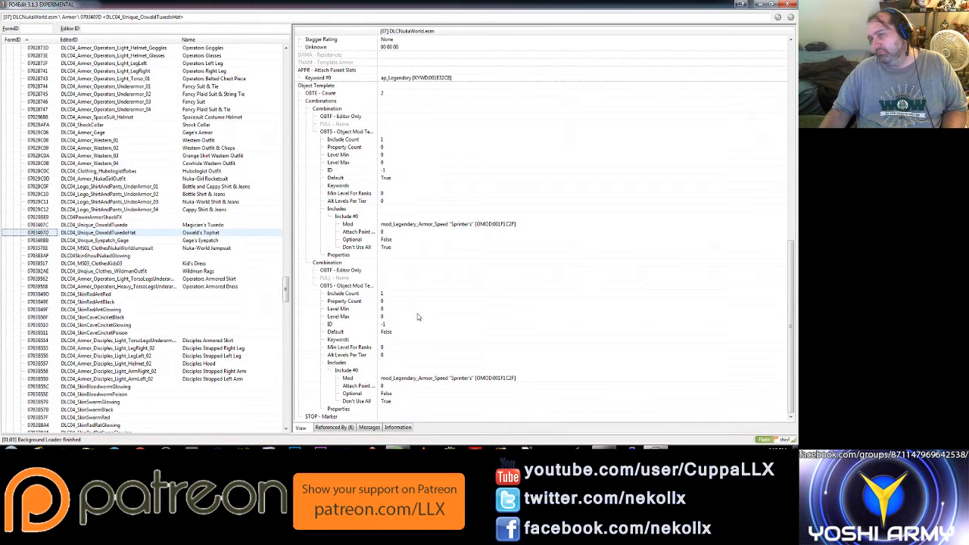
{"action": "scroll", "coordinate": [417, 317], "scroll_direction": "up", "scroll_amount": 3}
{"action": "scroll", "coordinate": [417, 317], "scroll_direction": "up", "scroll_amount": 2}
{"action": "scroll", "coordinate": [417, 316], "scroll_direction": "up", "scroll_amount": 3}
{"action": "scroll", "coordinate": [417, 317], "scroll_direction": "up", "scroll_amount": 2}
{"action": "scroll", "coordinate": [417, 316], "scroll_direction": "up", "scroll_amount": 1}
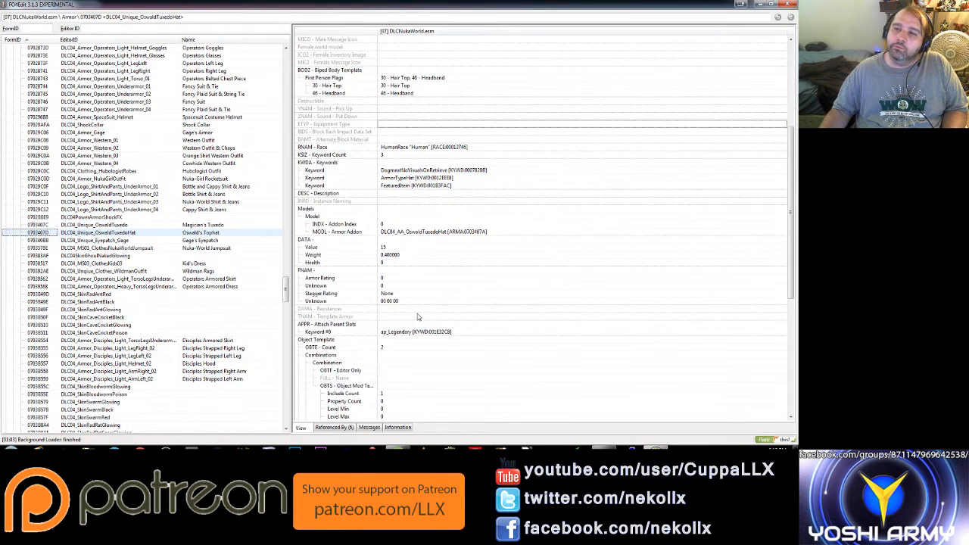
{"action": "scroll", "coordinate": [417, 317], "scroll_direction": "up", "scroll_amount": 2}
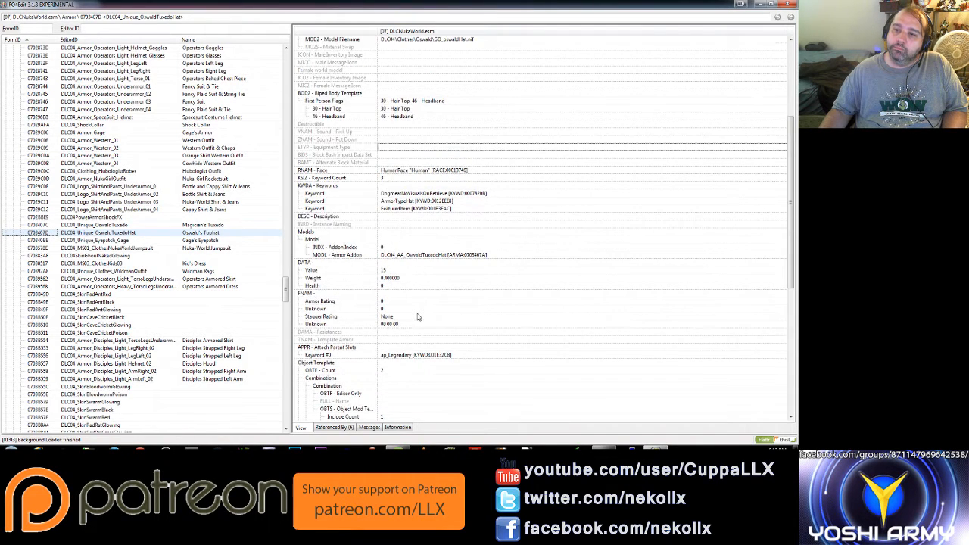
{"action": "scroll", "coordinate": [417, 316], "scroll_direction": "up", "scroll_amount": 2}
{"action": "scroll", "coordinate": [417, 317], "scroll_direction": "up", "scroll_amount": 2}
{"action": "scroll", "coordinate": [418, 316], "scroll_direction": "up", "scroll_amount": 1}
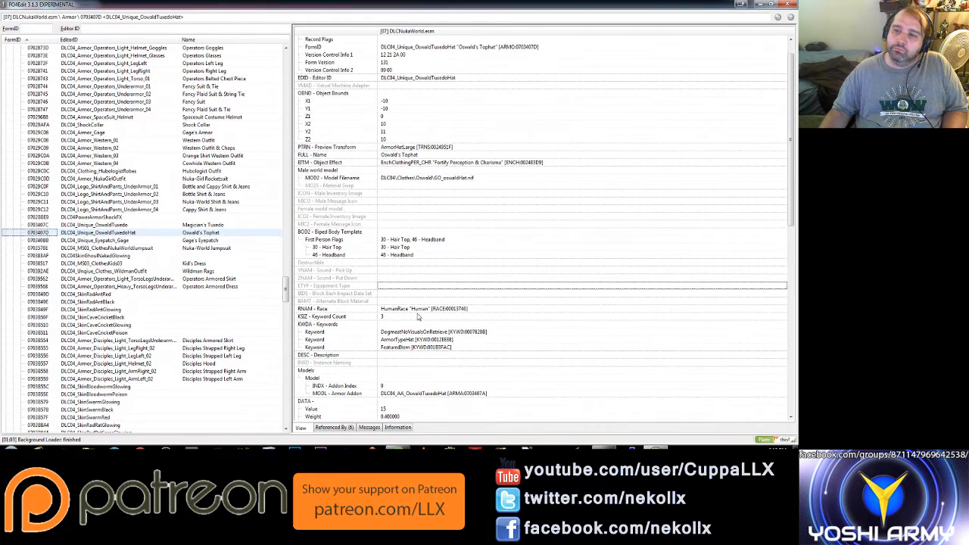
{"action": "left_click", "coordinate": [206, 240]}
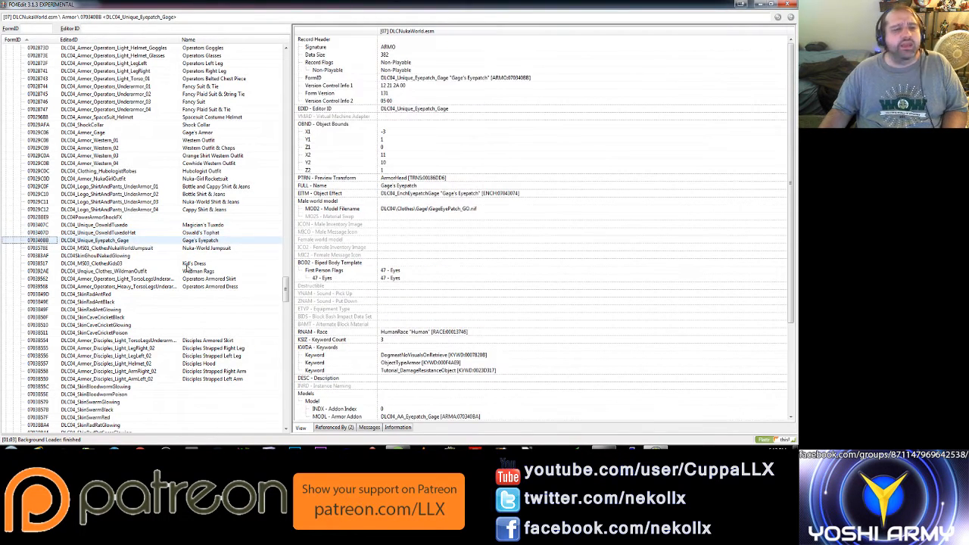
{"action": "left_click", "coordinate": [514, 363]}
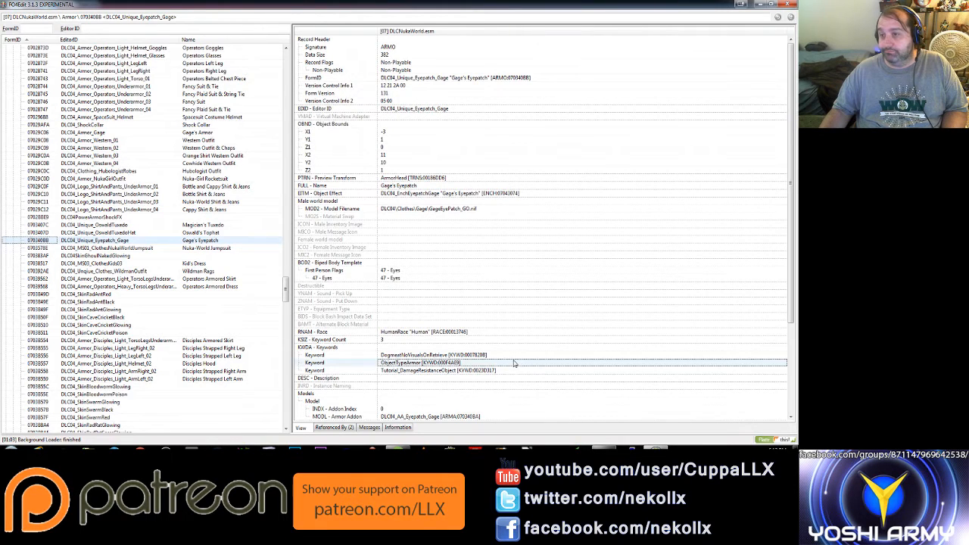
{"action": "scroll", "coordinate": [514, 363], "scroll_direction": "down", "scroll_amount": 4}
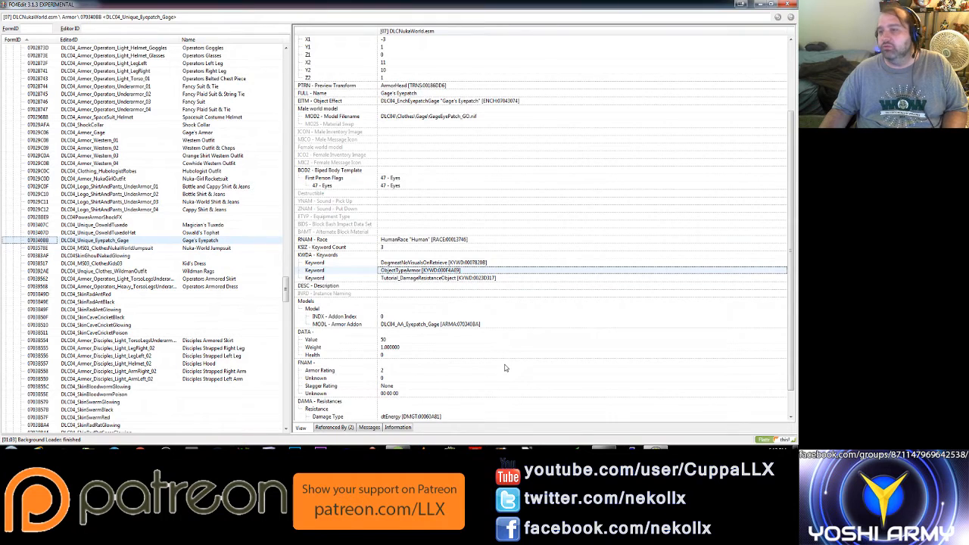
{"action": "scroll", "coordinate": [511, 365], "scroll_direction": "down", "scroll_amount": 2}
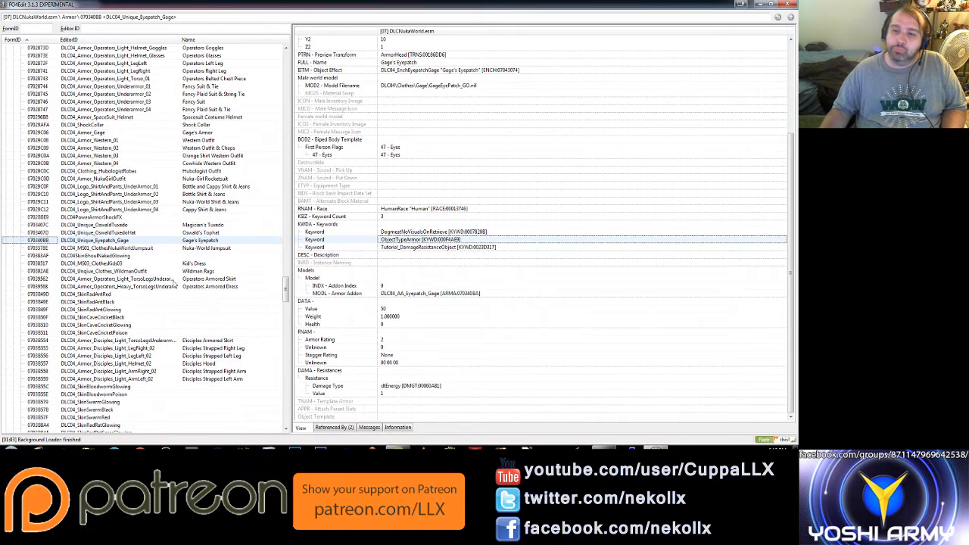
{"action": "left_click", "coordinate": [205, 281]}
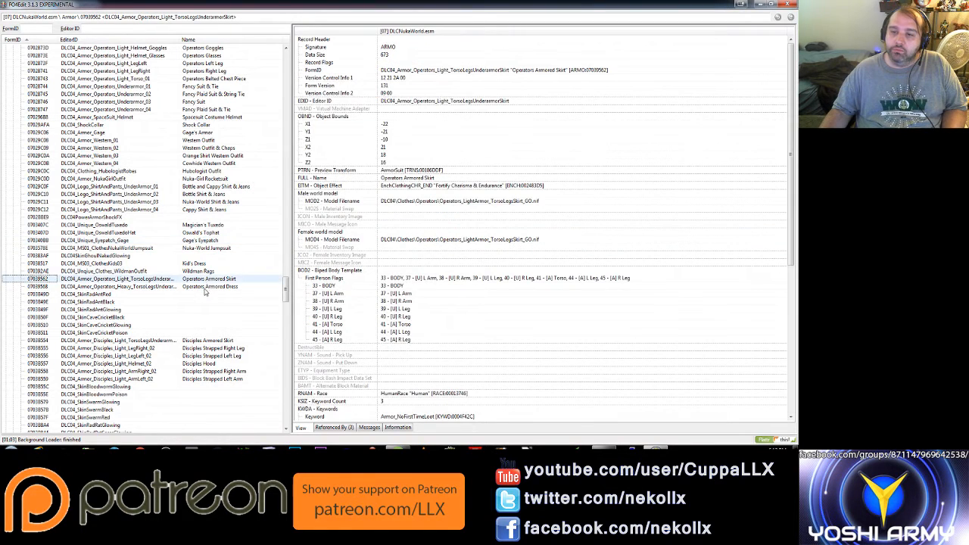
{"action": "scroll", "coordinate": [204, 291], "scroll_direction": "down", "scroll_amount": 4}
{"action": "scroll", "coordinate": [204, 296], "scroll_direction": "down", "scroll_amount": 2}
{"action": "scroll", "coordinate": [205, 295], "scroll_direction": "down", "scroll_amount": 2}
{"action": "scroll", "coordinate": [204, 297], "scroll_direction": "down", "scroll_amount": 1}
{"action": "scroll", "coordinate": [206, 301], "scroll_direction": "down", "scroll_amount": 2}
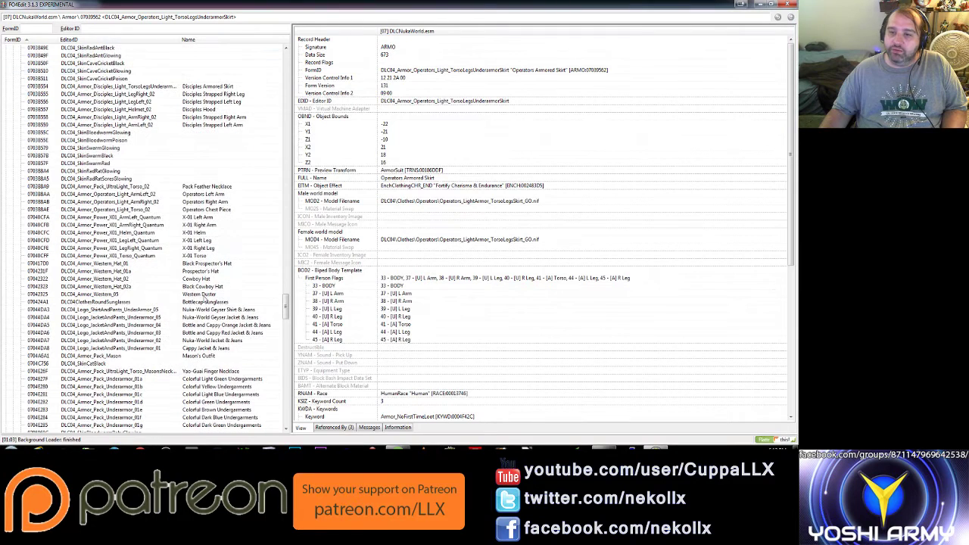
- View X-01 Right Leg and Left Arm, Black Prospector's Hat, Colorful Green Undergarments, SkinCatBrownTabby and Furry Pants & T-Shirt
{"action": "left_click", "coordinate": [201, 249]}
{"action": "left_click", "coordinate": [197, 218]}
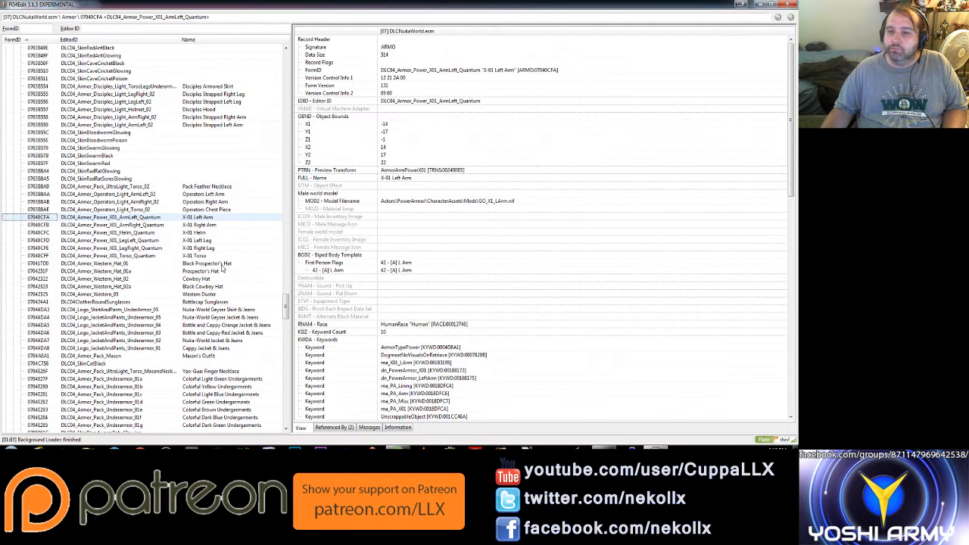
{"action": "left_click", "coordinate": [221, 265]}
{"action": "scroll", "coordinate": [218, 281], "scroll_direction": "down", "scroll_amount": 3}
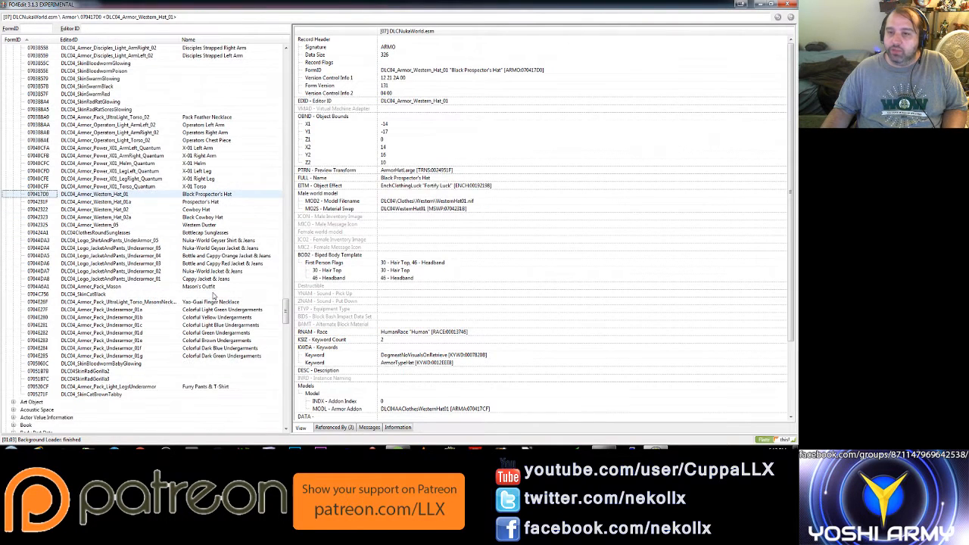
{"action": "scroll", "coordinate": [215, 296], "scroll_direction": "down", "scroll_amount": 2}
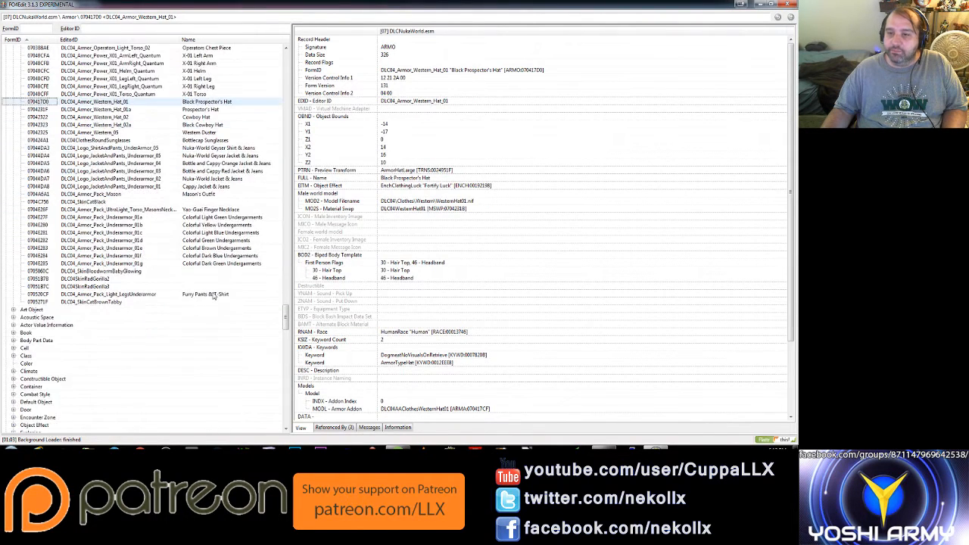
{"action": "left_click", "coordinate": [216, 242]}
{"action": "scroll", "coordinate": [216, 267], "scroll_direction": "down", "scroll_amount": 2}
{"action": "scroll", "coordinate": [206, 280], "scroll_direction": "down", "scroll_amount": 3}
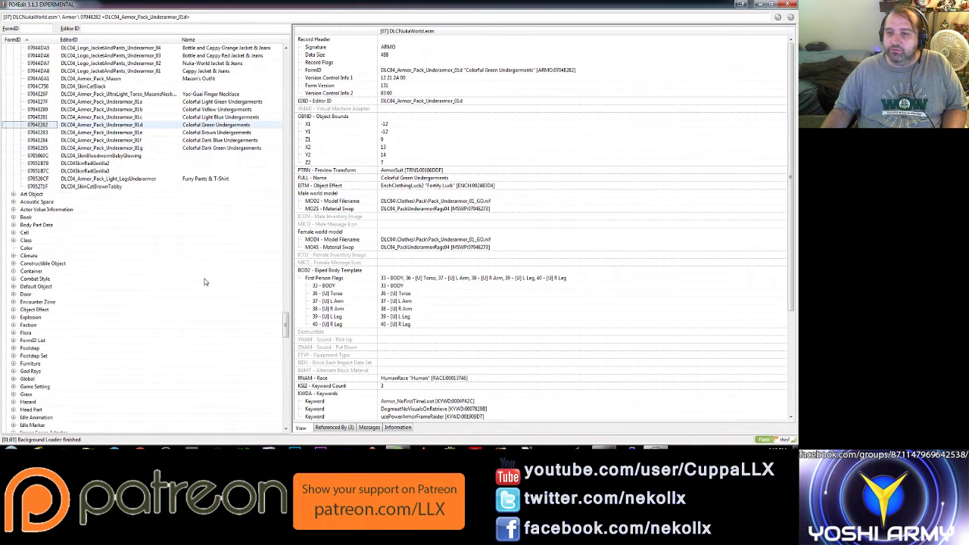
{"action": "left_click", "coordinate": [211, 186]}
{"action": "left_click", "coordinate": [214, 179]}
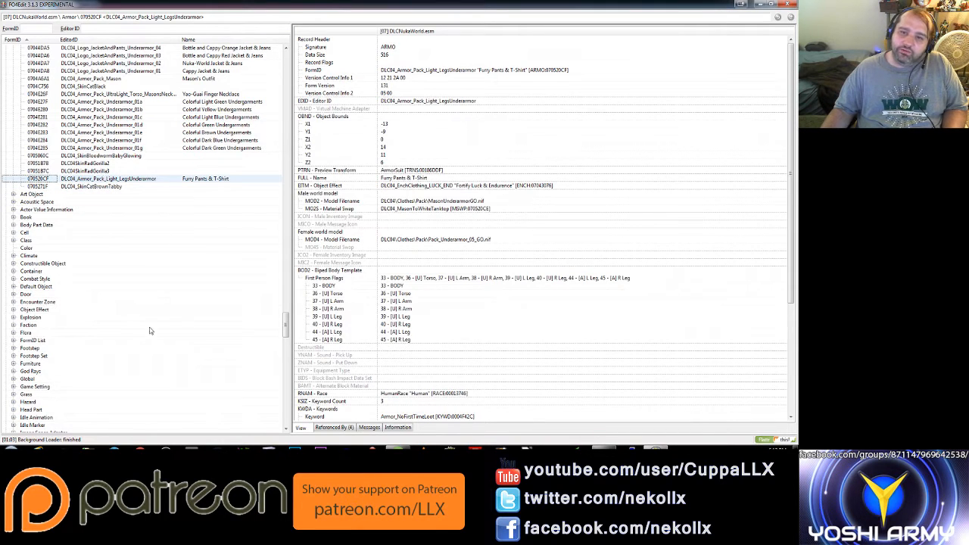
{"action": "scroll", "coordinate": [128, 318], "scroll_direction": "down", "scroll_amount": 2}
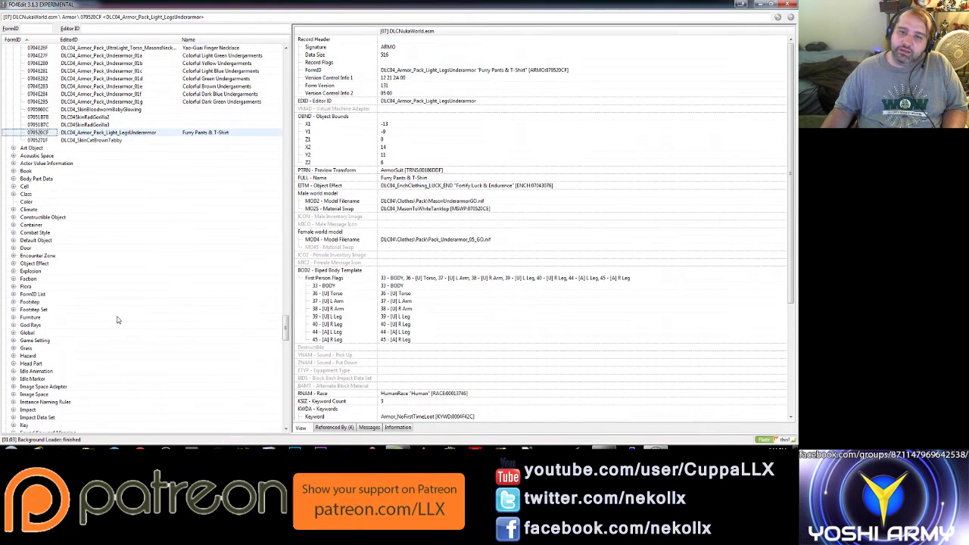
- Expand the Book group to list Nuka-World's notes, magazines, recipes and schematics
{"action": "left_click", "coordinate": [13, 171]}
{"action": "scroll", "coordinate": [191, 237], "scroll_direction": "down", "scroll_amount": 2}
{"action": "scroll", "coordinate": [193, 237], "scroll_direction": "down", "scroll_amount": 1}
{"action": "scroll", "coordinate": [193, 238], "scroll_direction": "down", "scroll_amount": 1}
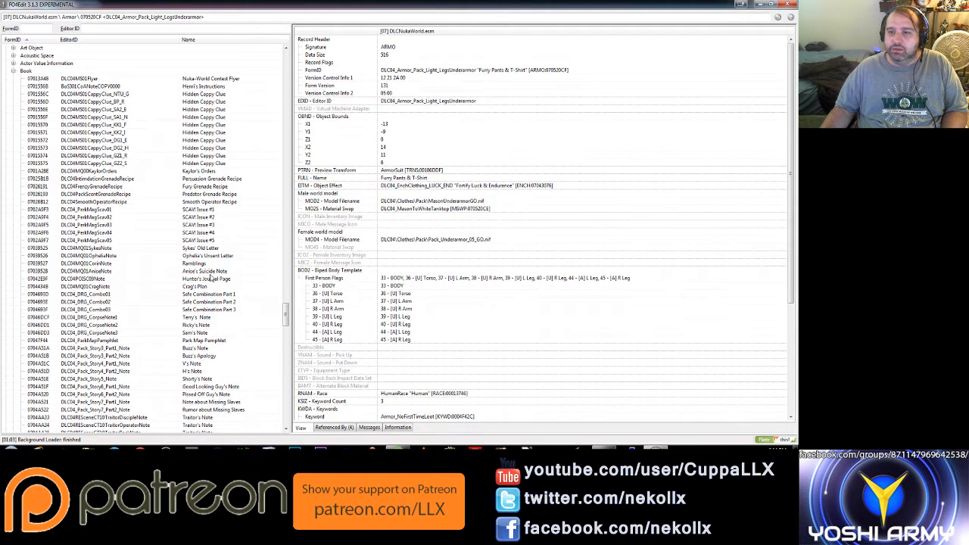
{"action": "scroll", "coordinate": [211, 277], "scroll_direction": "down", "scroll_amount": 2}
{"action": "scroll", "coordinate": [211, 278], "scroll_direction": "down", "scroll_amount": 3}
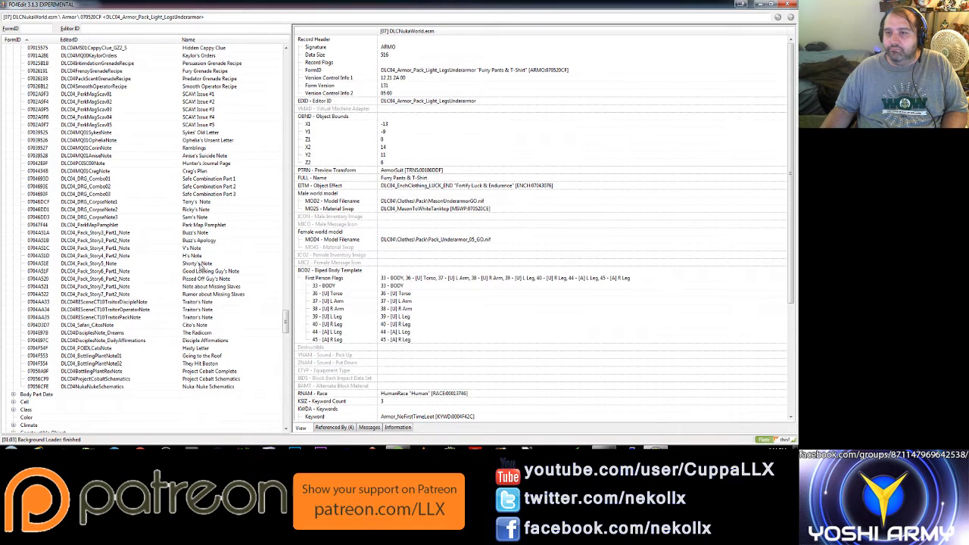
{"action": "scroll", "coordinate": [203, 267], "scroll_direction": "down", "scroll_amount": 2}
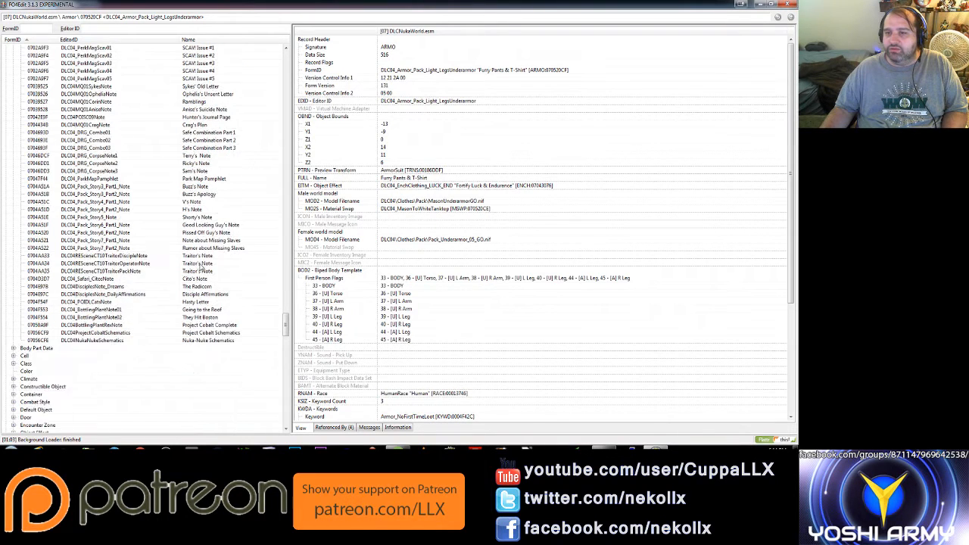
{"action": "scroll", "coordinate": [203, 269], "scroll_direction": "down", "scroll_amount": 1}
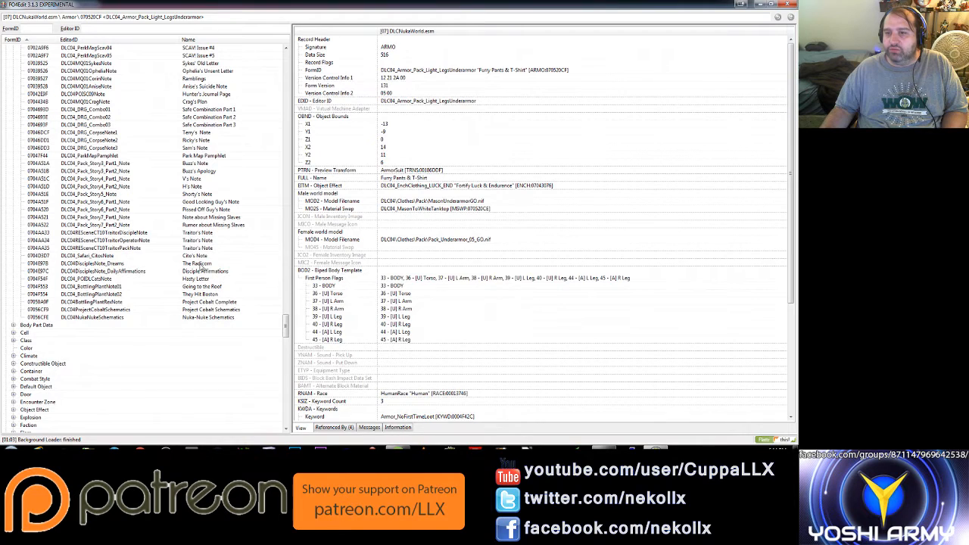
{"action": "scroll", "coordinate": [89, 295], "scroll_direction": "down", "scroll_amount": 1}
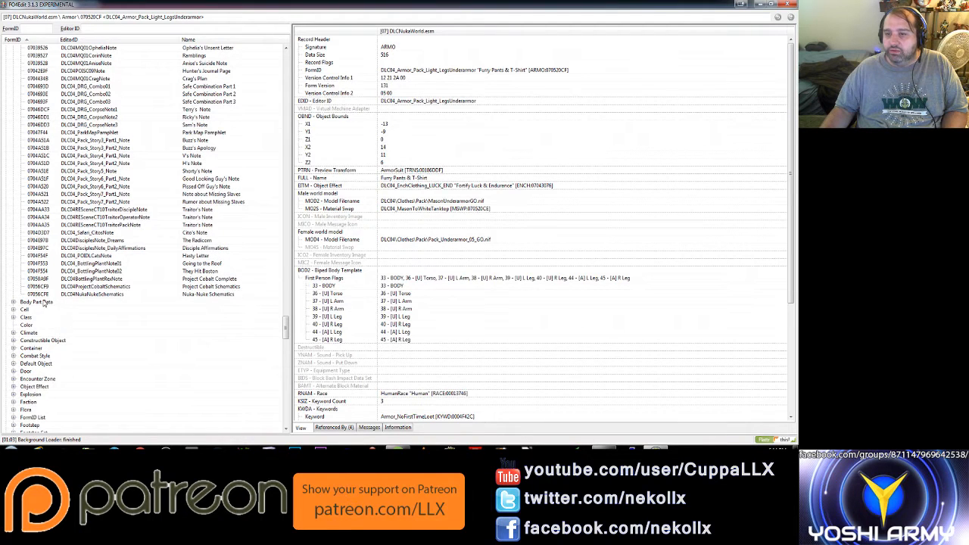
{"action": "scroll", "coordinate": [41, 303], "scroll_direction": "down", "scroll_amount": 2}
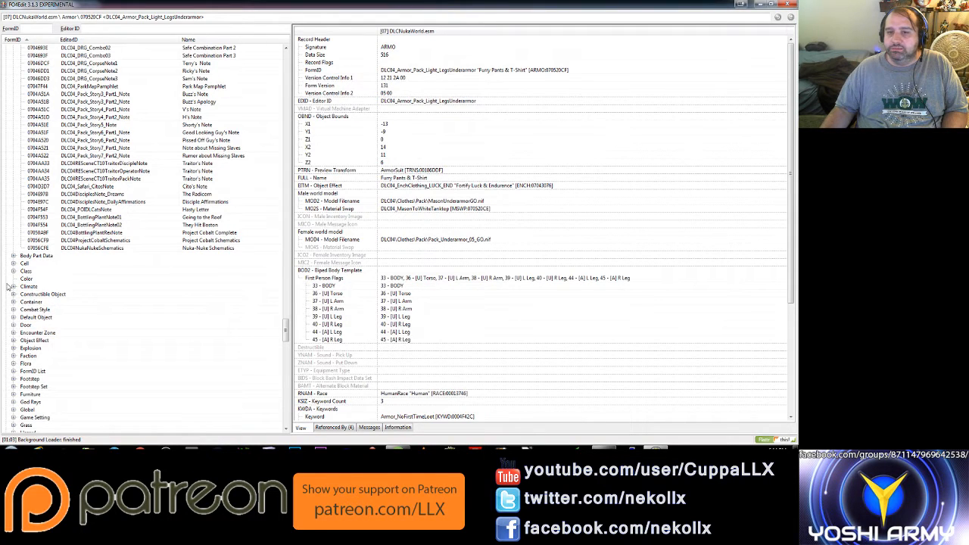
{"action": "scroll", "coordinate": [40, 324], "scroll_direction": "down", "scroll_amount": 3}
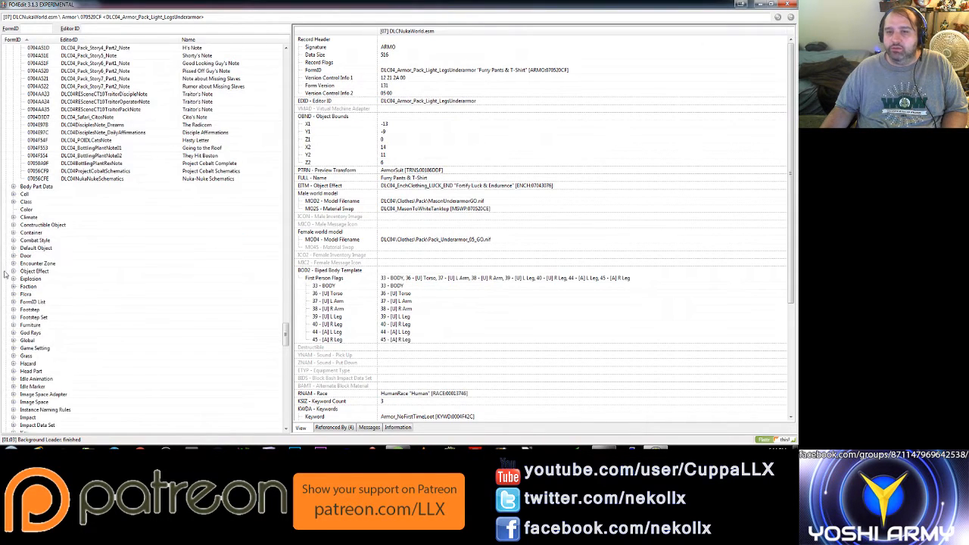
- List DLCNukaWorld's Container records — lockers, trashcans, chests and safes
{"action": "left_click", "coordinate": [13, 233]}
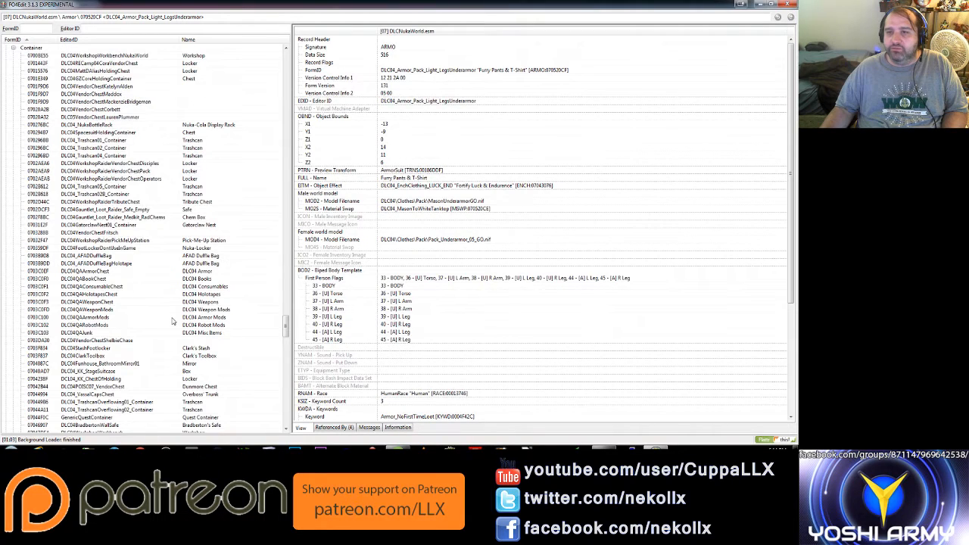
{"action": "scroll", "coordinate": [173, 321], "scroll_direction": "down", "scroll_amount": 6}
{"action": "scroll", "coordinate": [172, 321], "scroll_direction": "down", "scroll_amount": 3}
{"action": "scroll", "coordinate": [172, 321], "scroll_direction": "down", "scroll_amount": 2}
{"action": "scroll", "coordinate": [171, 318], "scroll_direction": "down", "scroll_amount": 3}
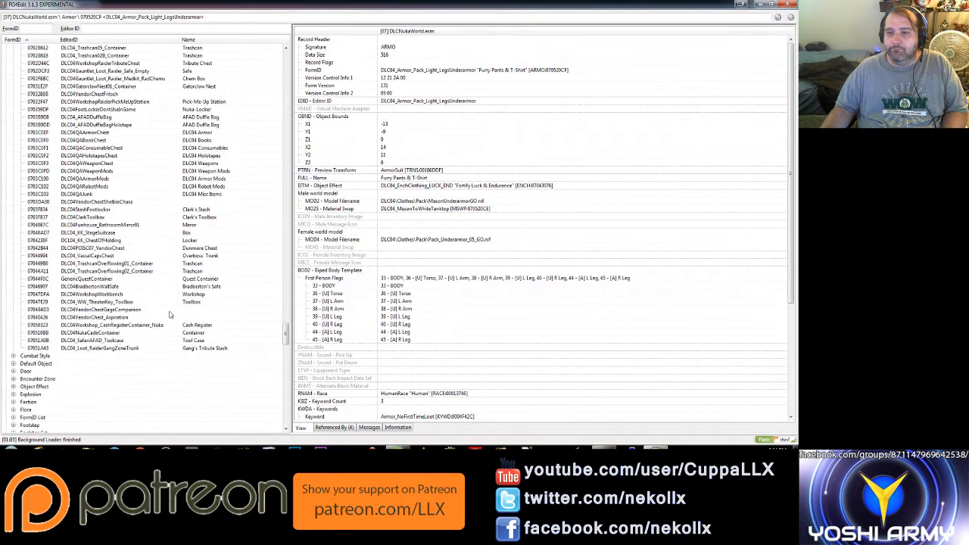
{"action": "scroll", "coordinate": [170, 315], "scroll_direction": "down", "scroll_amount": 2}
{"action": "scroll", "coordinate": [170, 315], "scroll_direction": "down", "scroll_amount": 1}
{"action": "scroll", "coordinate": [168, 314], "scroll_direction": "down", "scroll_amount": 1}
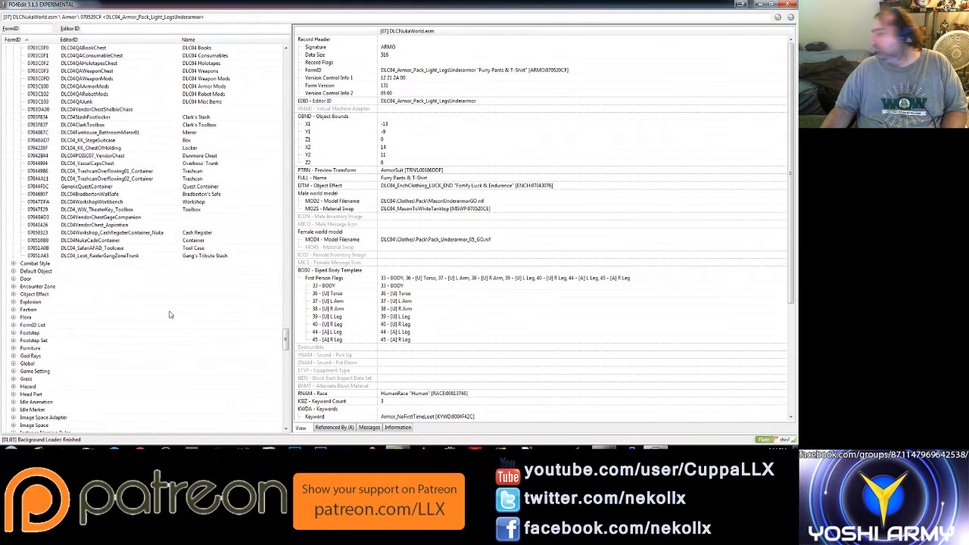
{"action": "scroll", "coordinate": [148, 314], "scroll_direction": "down", "scroll_amount": 1}
{"action": "scroll", "coordinate": [119, 314], "scroll_direction": "down", "scroll_amount": 1}
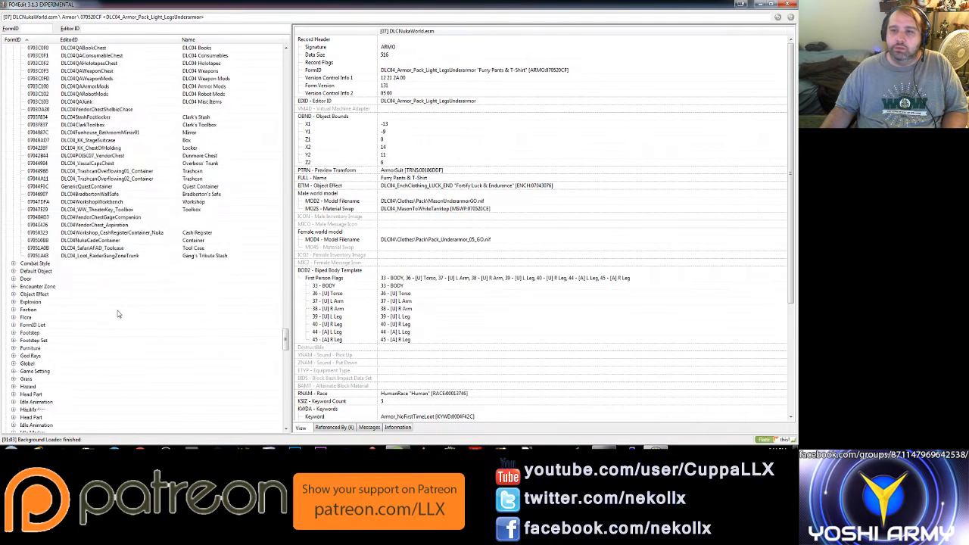
{"action": "scroll", "coordinate": [118, 314], "scroll_direction": "down", "scroll_amount": 1}
{"action": "scroll", "coordinate": [95, 311], "scroll_direction": "down", "scroll_amount": 1}
{"action": "scroll", "coordinate": [85, 309], "scroll_direction": "down", "scroll_amount": 1}
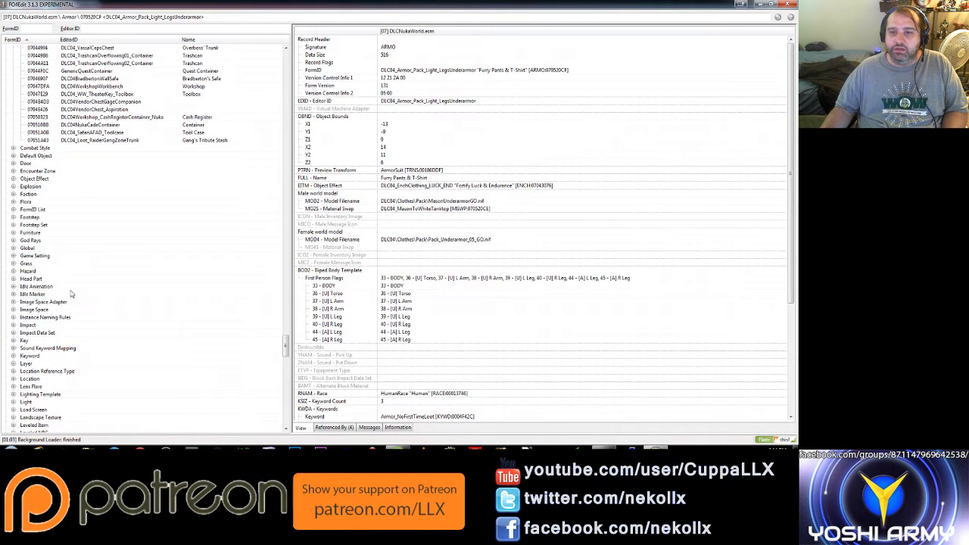
- Show the Nuka-World Flora records, then expand and re-collapse the Global group
{"action": "left_click", "coordinate": [11, 203]}
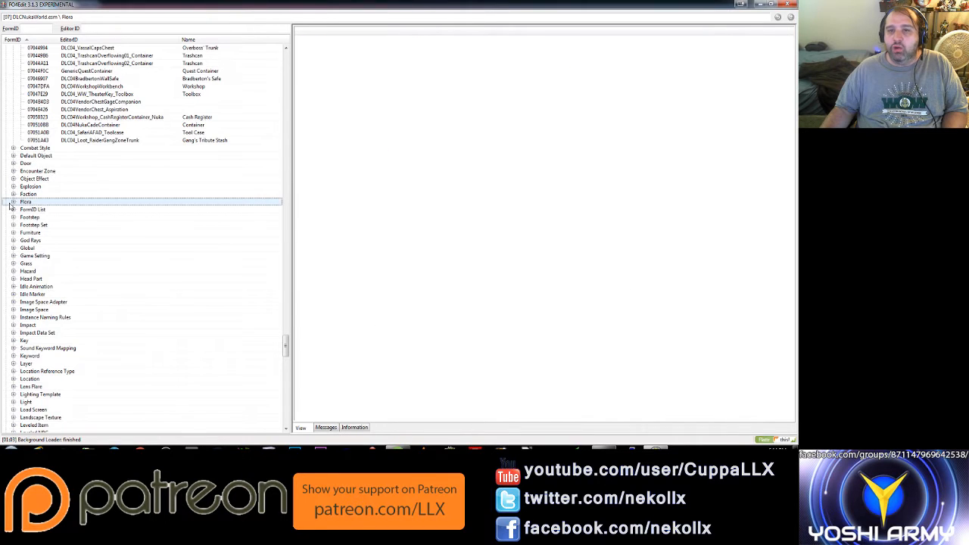
{"action": "left_click", "coordinate": [13, 202]}
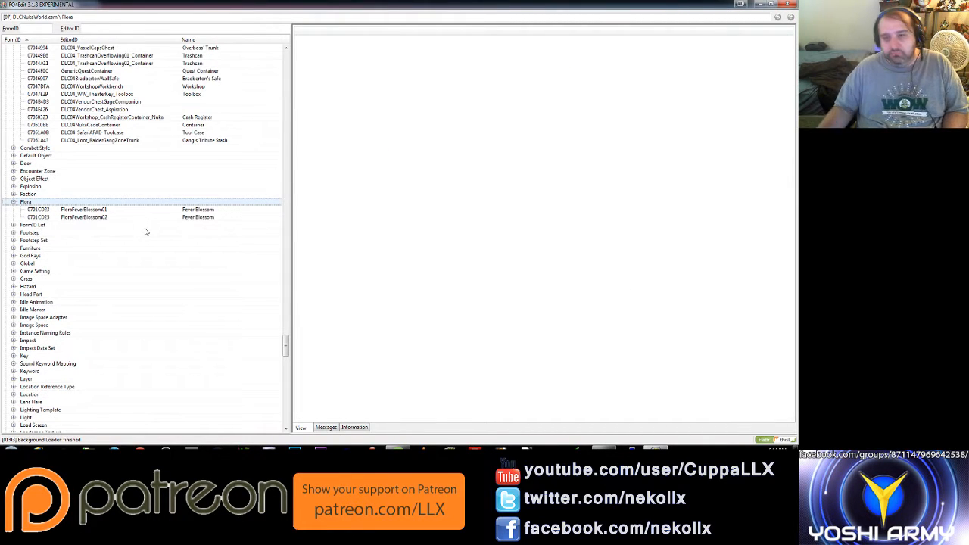
{"action": "scroll", "coordinate": [69, 310], "scroll_direction": "down", "scroll_amount": 1}
{"action": "scroll", "coordinate": [69, 310], "scroll_direction": "down", "scroll_amount": 1}
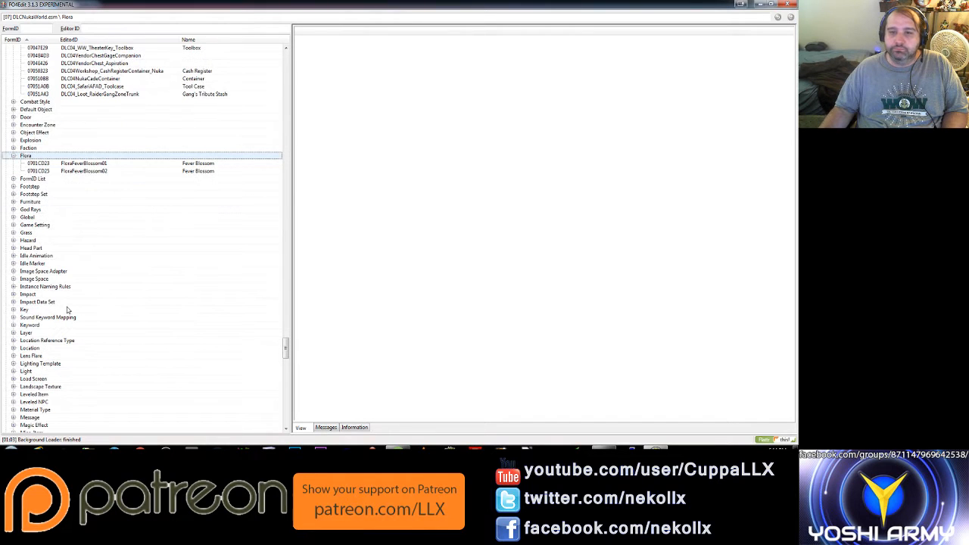
{"action": "scroll", "coordinate": [67, 310], "scroll_direction": "down", "scroll_amount": 1}
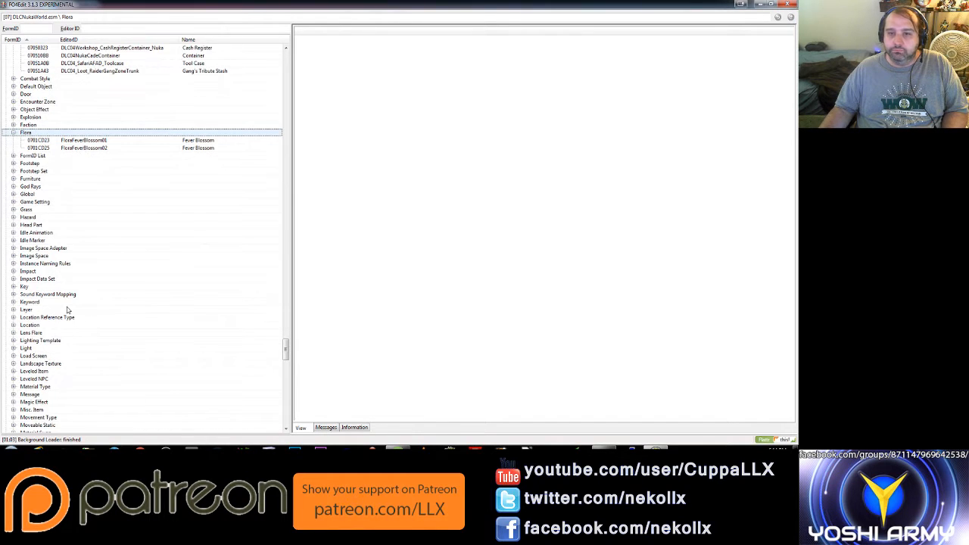
{"action": "left_click", "coordinate": [15, 194]}
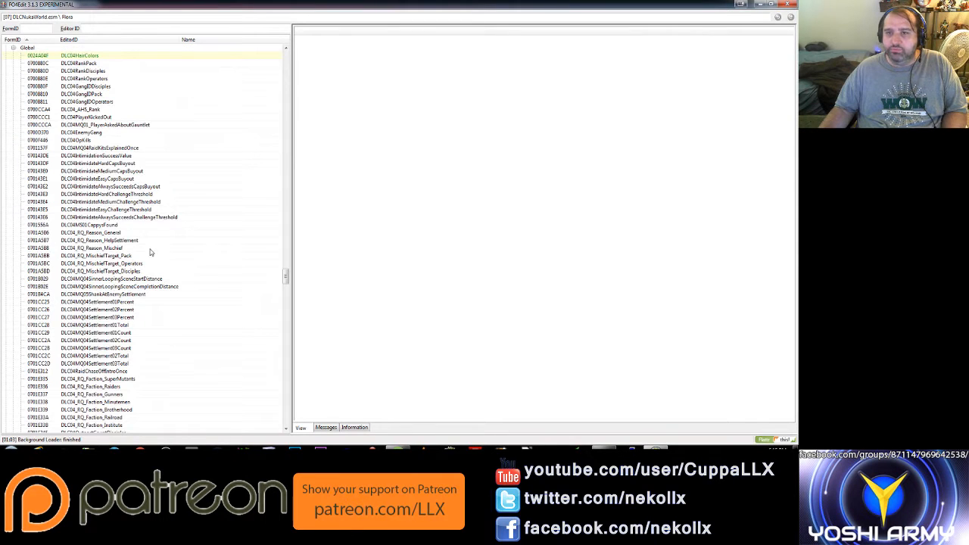
{"action": "scroll", "coordinate": [150, 250], "scroll_direction": "up", "scroll_amount": 3}
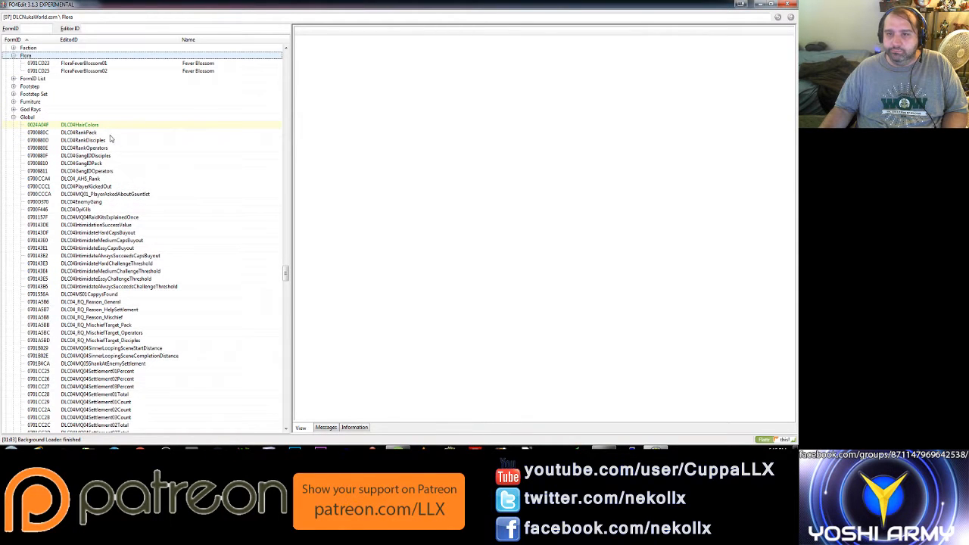
{"action": "left_click", "coordinate": [14, 117]}
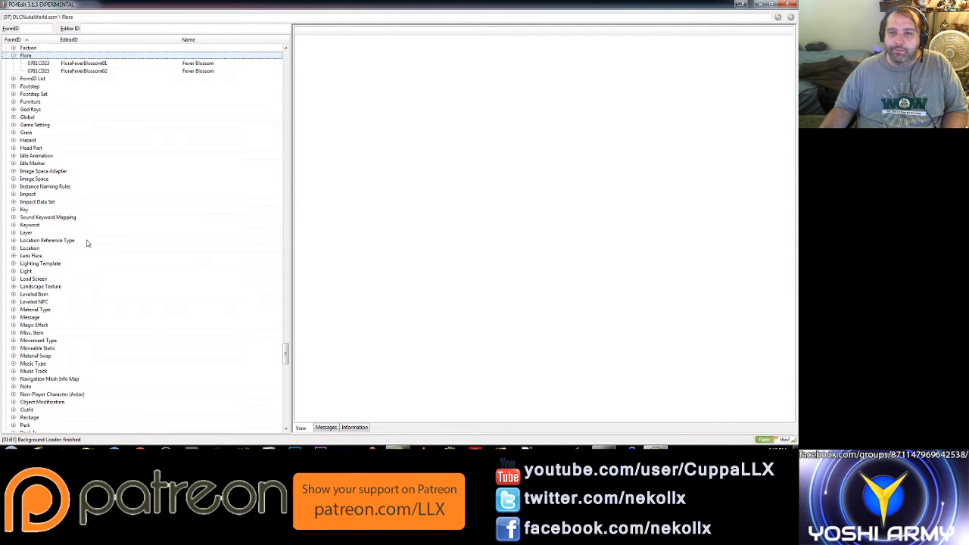
{"action": "scroll", "coordinate": [86, 241], "scroll_direction": "down", "scroll_amount": 1}
{"action": "scroll", "coordinate": [85, 238], "scroll_direction": "down", "scroll_amount": 2}
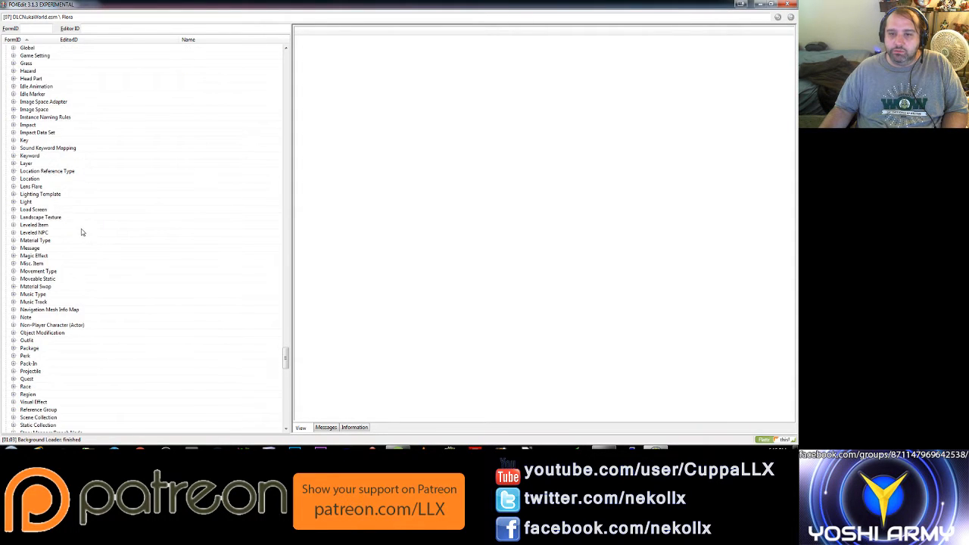
{"action": "scroll", "coordinate": [82, 233], "scroll_direction": "down", "scroll_amount": 1}
{"action": "scroll", "coordinate": [83, 231], "scroll_direction": "down", "scroll_amount": 2}
{"action": "scroll", "coordinate": [83, 230], "scroll_direction": "down", "scroll_amount": 1}
{"action": "scroll", "coordinate": [82, 227], "scroll_direction": "down", "scroll_amount": 1}
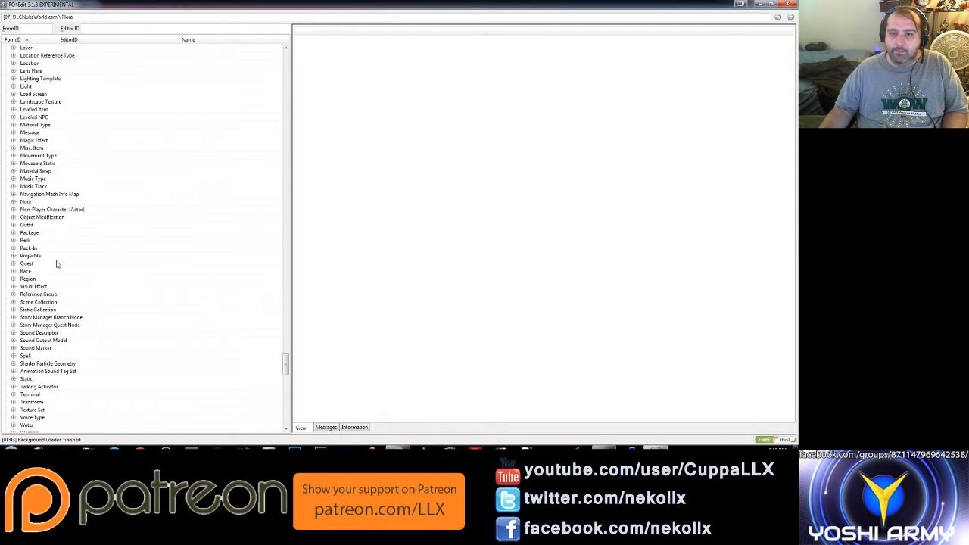
{"action": "left_click", "coordinate": [13, 217]}
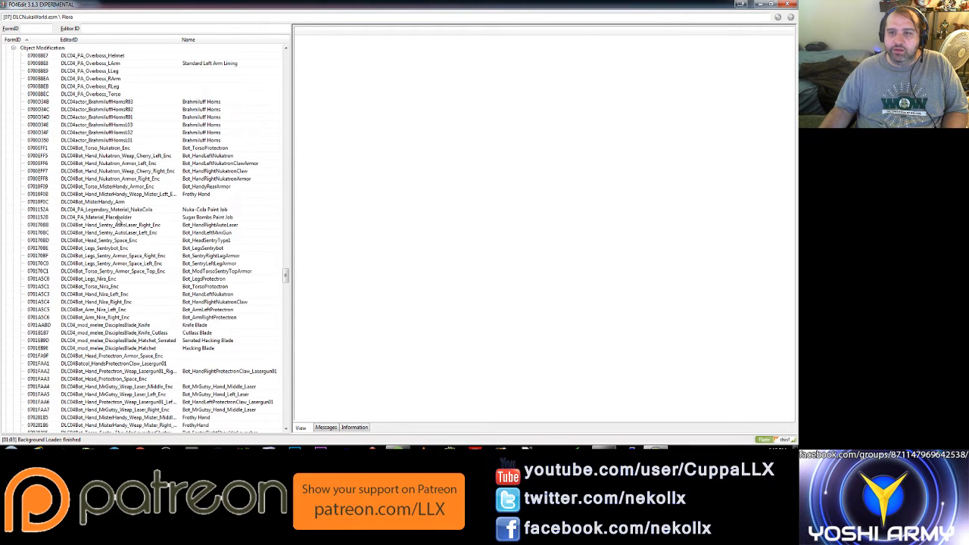
{"action": "scroll", "coordinate": [242, 251], "scroll_direction": "up", "scroll_amount": 2}
{"action": "scroll", "coordinate": [229, 248], "scroll_direction": "up", "scroll_amount": 1}
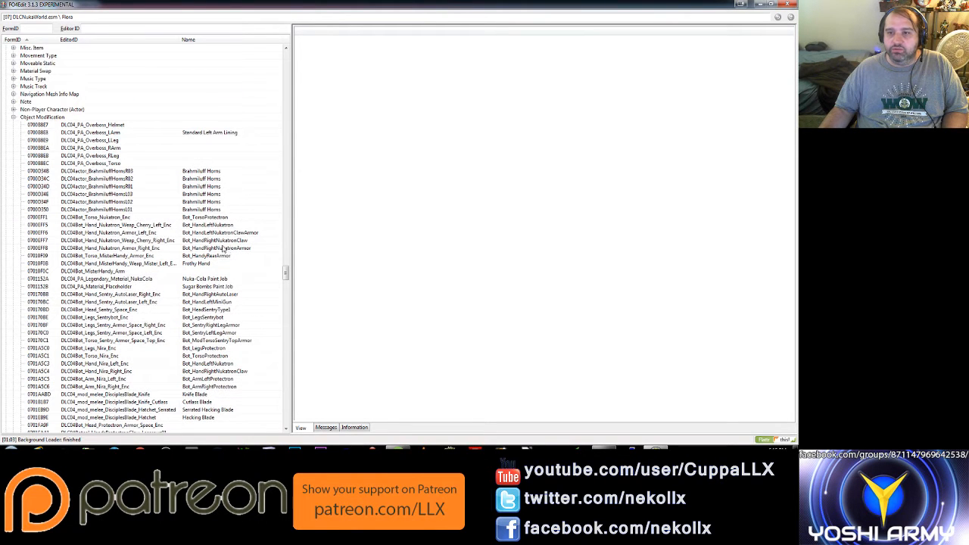
{"action": "scroll", "coordinate": [223, 249], "scroll_direction": "down", "scroll_amount": 5}
{"action": "scroll", "coordinate": [223, 249], "scroll_direction": "down", "scroll_amount": 5}
{"action": "scroll", "coordinate": [224, 248], "scroll_direction": "down", "scroll_amount": 6}
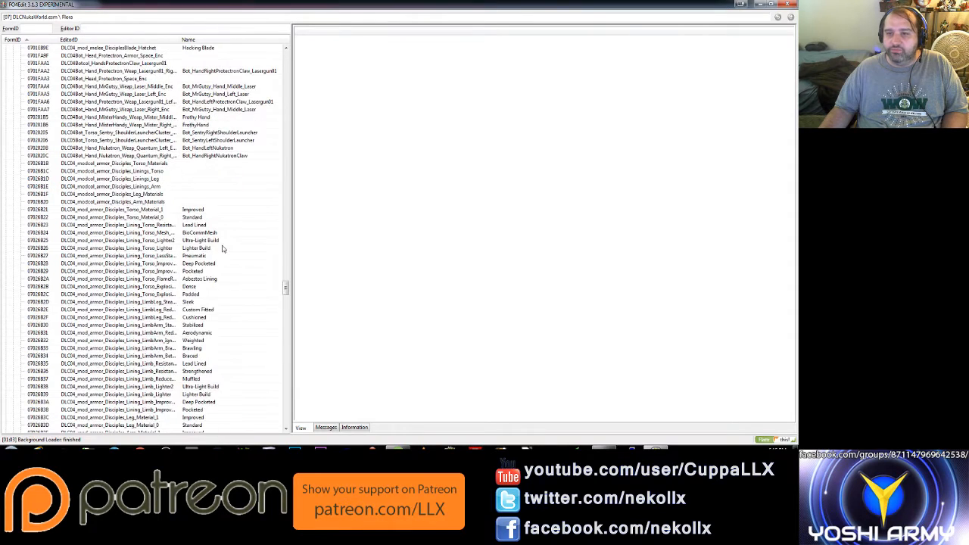
{"action": "scroll", "coordinate": [223, 249], "scroll_direction": "down", "scroll_amount": 3}
{"action": "scroll", "coordinate": [224, 248], "scroll_direction": "down", "scroll_amount": 3}
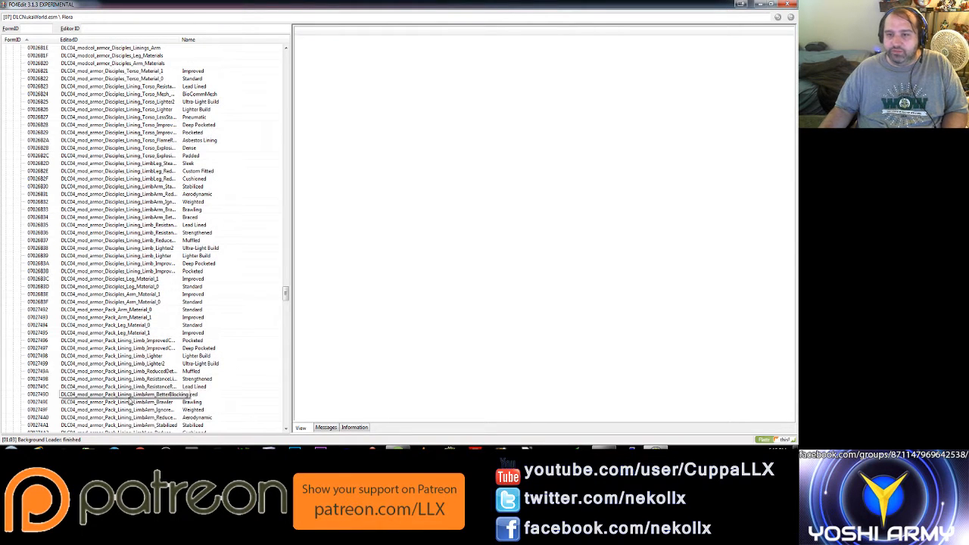
{"action": "scroll", "coordinate": [122, 326], "scroll_direction": "down", "scroll_amount": 6}
{"action": "scroll", "coordinate": [124, 344], "scroll_direction": "down", "scroll_amount": 6}
{"action": "scroll", "coordinate": [125, 362], "scroll_direction": "down", "scroll_amount": 6}
{"action": "scroll", "coordinate": [125, 365], "scroll_direction": "down", "scroll_amount": 3}
{"action": "scroll", "coordinate": [123, 362], "scroll_direction": "down", "scroll_amount": 3}
{"action": "scroll", "coordinate": [121, 357], "scroll_direction": "down", "scroll_amount": 3}
{"action": "scroll", "coordinate": [120, 356], "scroll_direction": "down", "scroll_amount": 4}
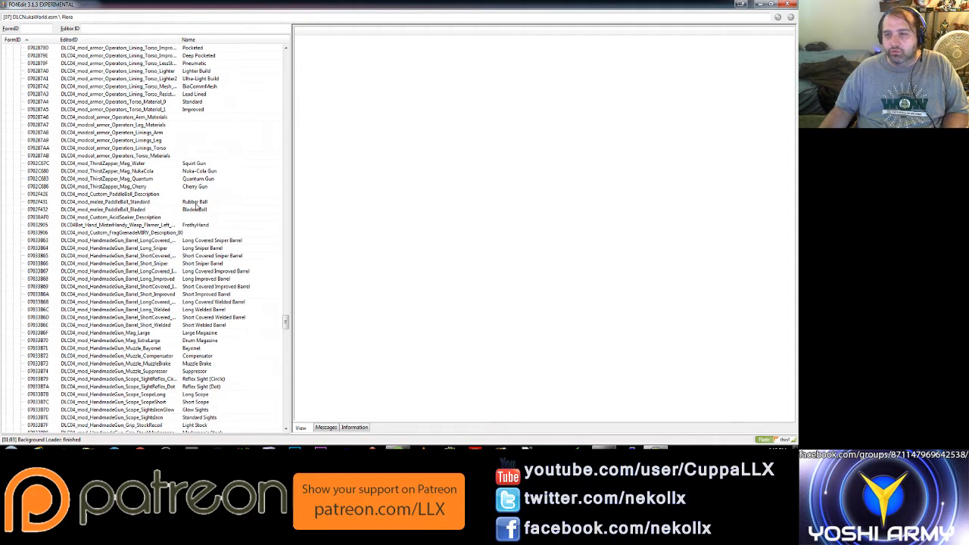
{"action": "scroll", "coordinate": [184, 328], "scroll_direction": "down", "scroll_amount": 4}
{"action": "scroll", "coordinate": [184, 329], "scroll_direction": "down", "scroll_amount": 4}
{"action": "scroll", "coordinate": [180, 314], "scroll_direction": "down", "scroll_amount": 4}
{"action": "scroll", "coordinate": [181, 314], "scroll_direction": "down", "scroll_amount": 4}
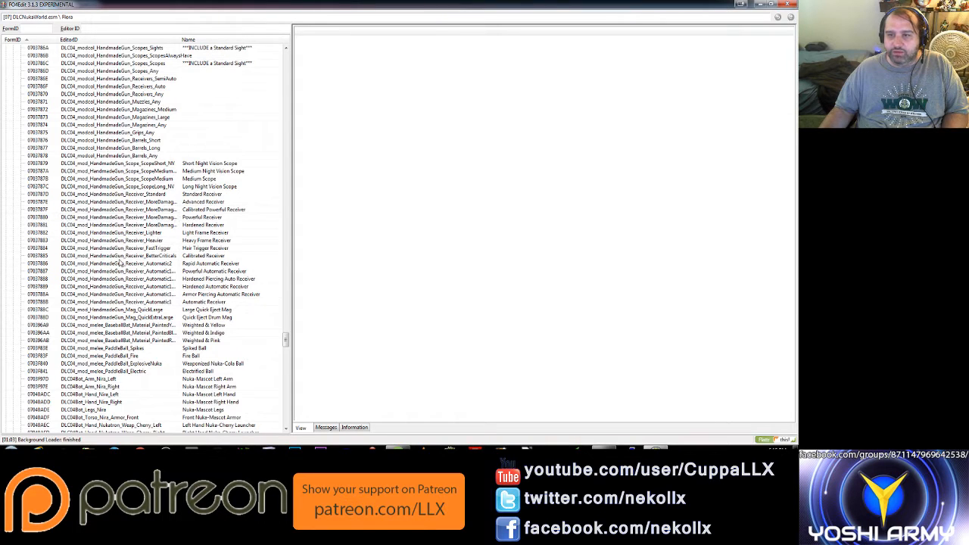
{"action": "scroll", "coordinate": [119, 261], "scroll_direction": "down", "scroll_amount": 2}
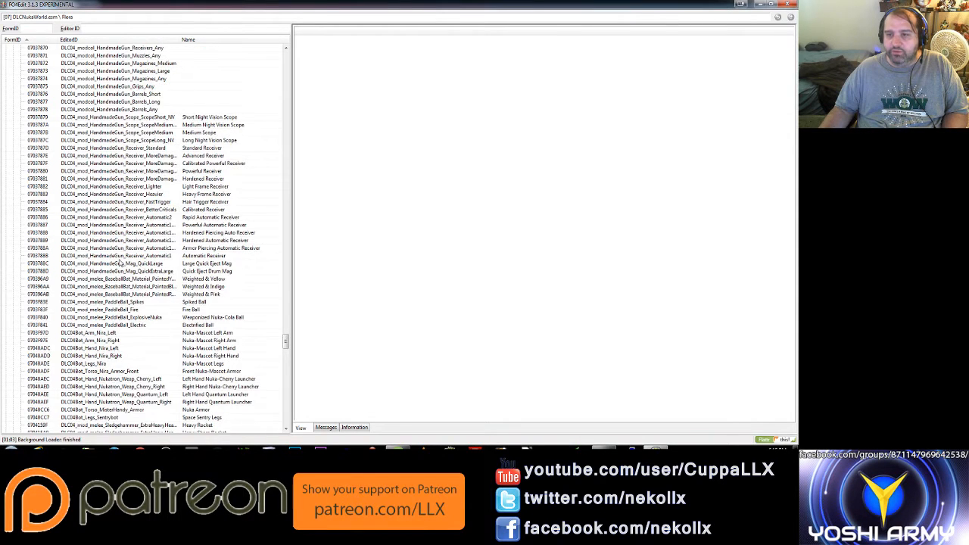
{"action": "scroll", "coordinate": [118, 261], "scroll_direction": "down", "scroll_amount": 2}
{"action": "scroll", "coordinate": [119, 261], "scroll_direction": "down", "scroll_amount": 2}
{"action": "scroll", "coordinate": [118, 261], "scroll_direction": "down", "scroll_amount": 2}
{"action": "scroll", "coordinate": [119, 261], "scroll_direction": "down", "scroll_amount": 1}
{"action": "scroll", "coordinate": [119, 259], "scroll_direction": "down", "scroll_amount": 2}
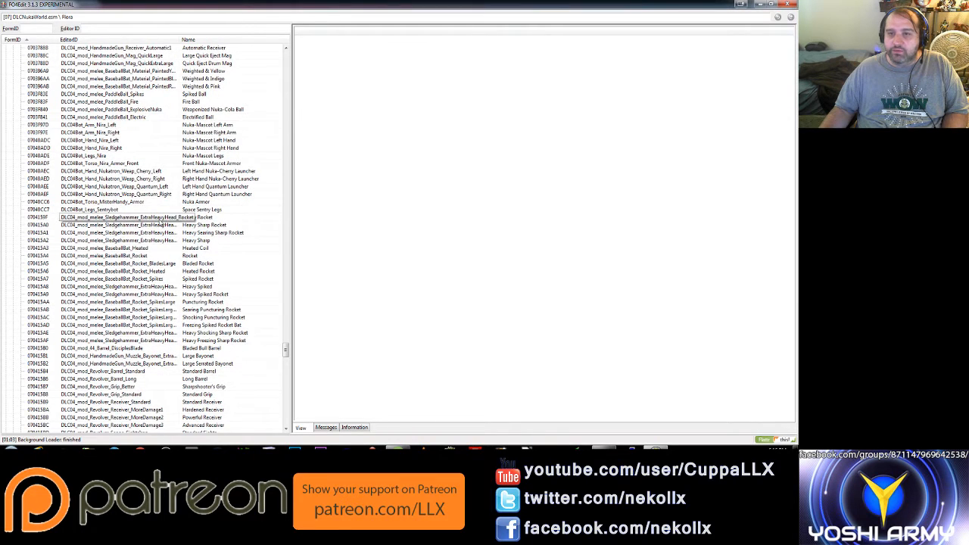
- View the Heavy Rocket sledgehammer mod, then the DLC04_mod_Fatman_Barrel_NukaNuke launcher mod
{"action": "left_click", "coordinate": [160, 217]}
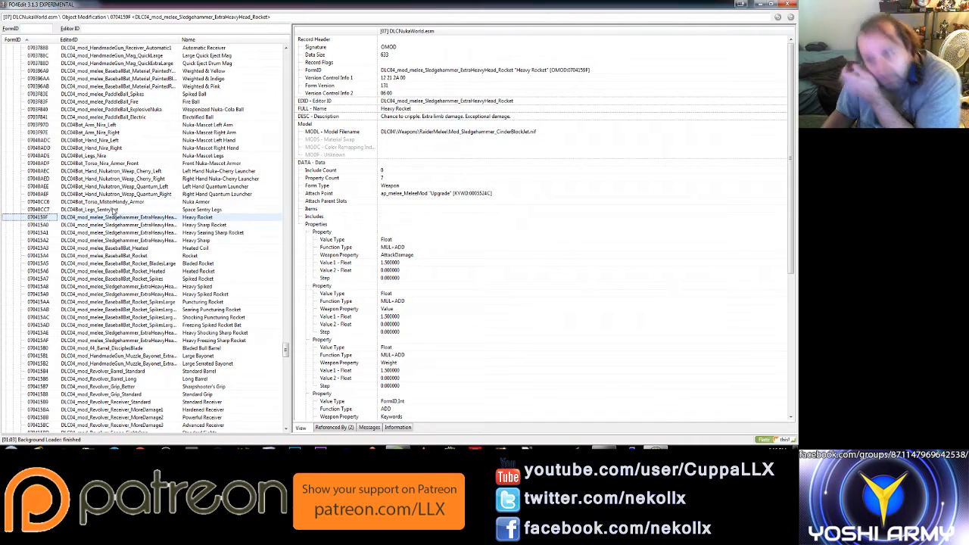
{"action": "scroll", "coordinate": [121, 242], "scroll_direction": "down", "scroll_amount": 5}
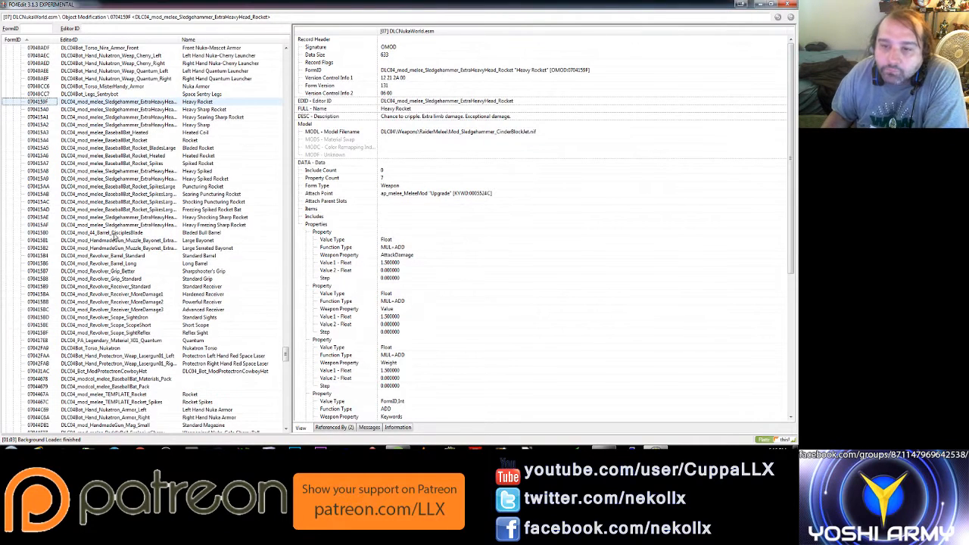
{"action": "scroll", "coordinate": [113, 237], "scroll_direction": "down", "scroll_amount": 1}
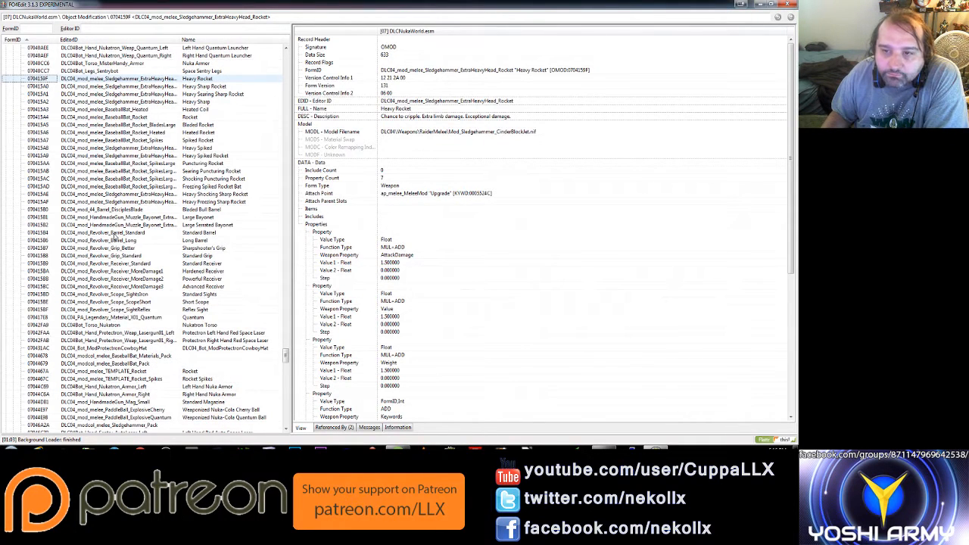
{"action": "scroll", "coordinate": [114, 237], "scroll_direction": "down", "scroll_amount": 1}
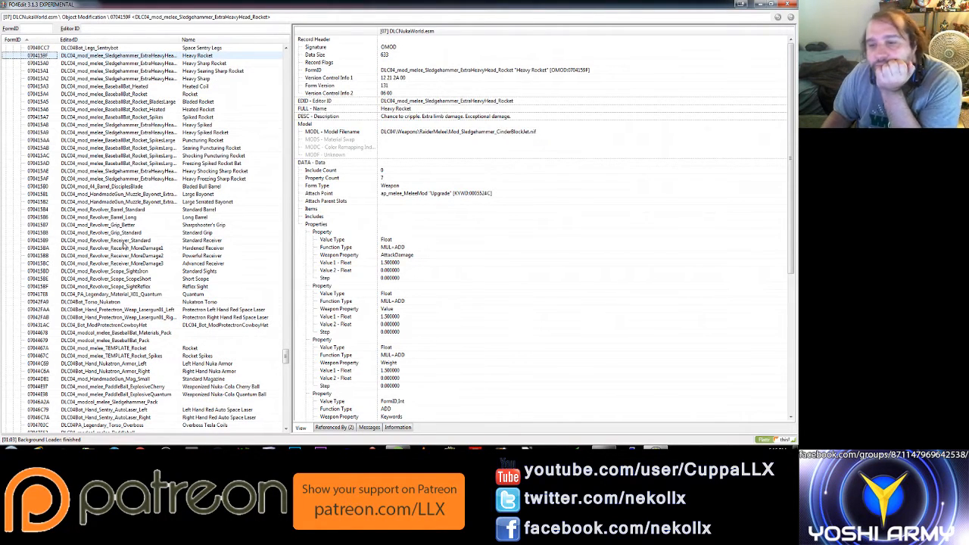
{"action": "scroll", "coordinate": [114, 257], "scroll_direction": "down", "scroll_amount": 3}
{"action": "scroll", "coordinate": [121, 247], "scroll_direction": "down", "scroll_amount": 1}
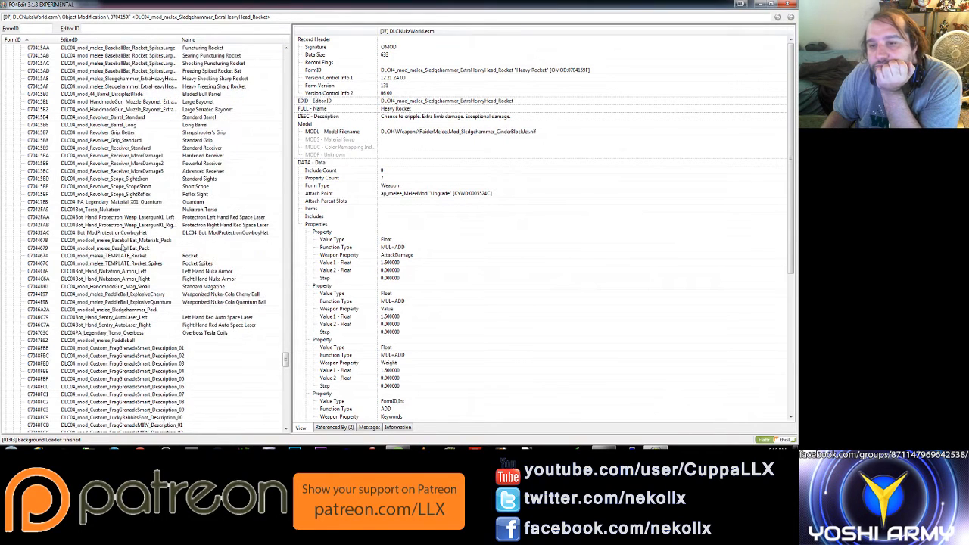
{"action": "scroll", "coordinate": [121, 248], "scroll_direction": "down", "scroll_amount": 1}
{"action": "scroll", "coordinate": [121, 247], "scroll_direction": "down", "scroll_amount": 1}
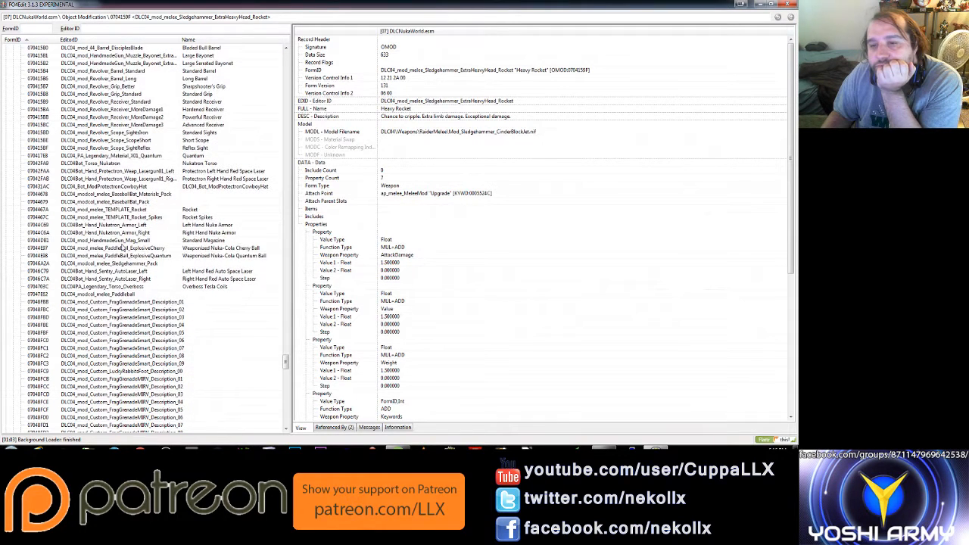
{"action": "scroll", "coordinate": [121, 247], "scroll_direction": "down", "scroll_amount": 1}
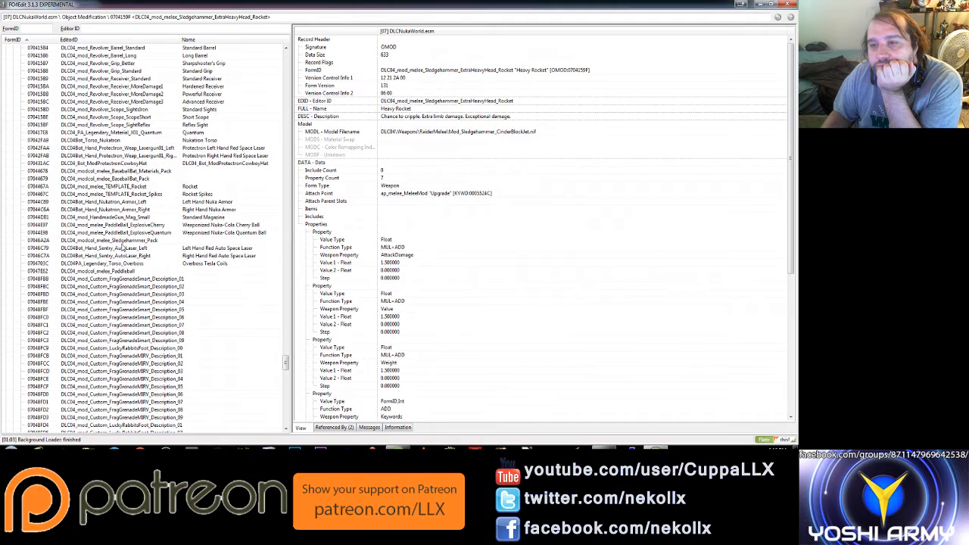
{"action": "scroll", "coordinate": [121, 248], "scroll_direction": "down", "scroll_amount": 2}
{"action": "scroll", "coordinate": [121, 248], "scroll_direction": "down", "scroll_amount": 2}
{"action": "scroll", "coordinate": [121, 248], "scroll_direction": "down", "scroll_amount": 3}
{"action": "scroll", "coordinate": [121, 246], "scroll_direction": "down", "scroll_amount": 3}
{"action": "scroll", "coordinate": [121, 243], "scroll_direction": "down", "scroll_amount": 3}
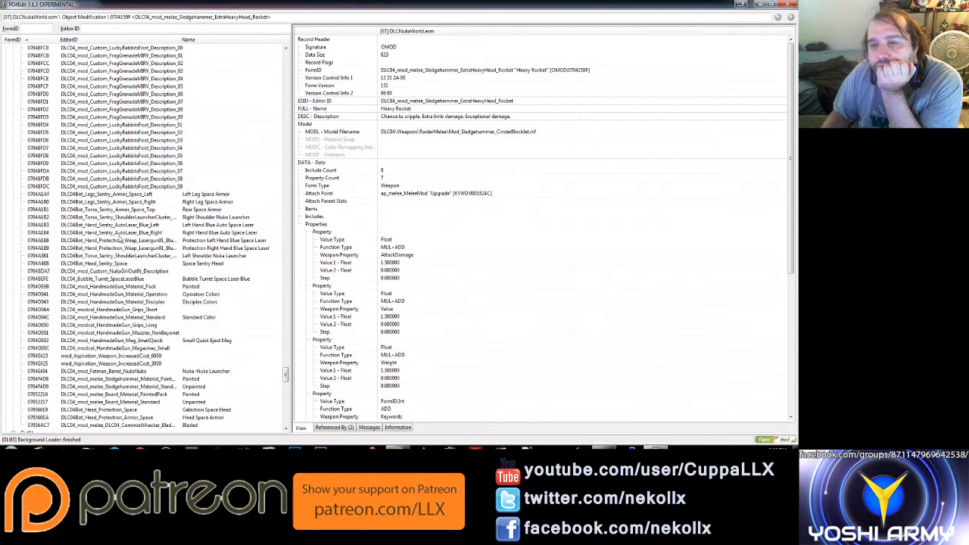
{"action": "scroll", "coordinate": [119, 239], "scroll_direction": "down", "scroll_amount": 3}
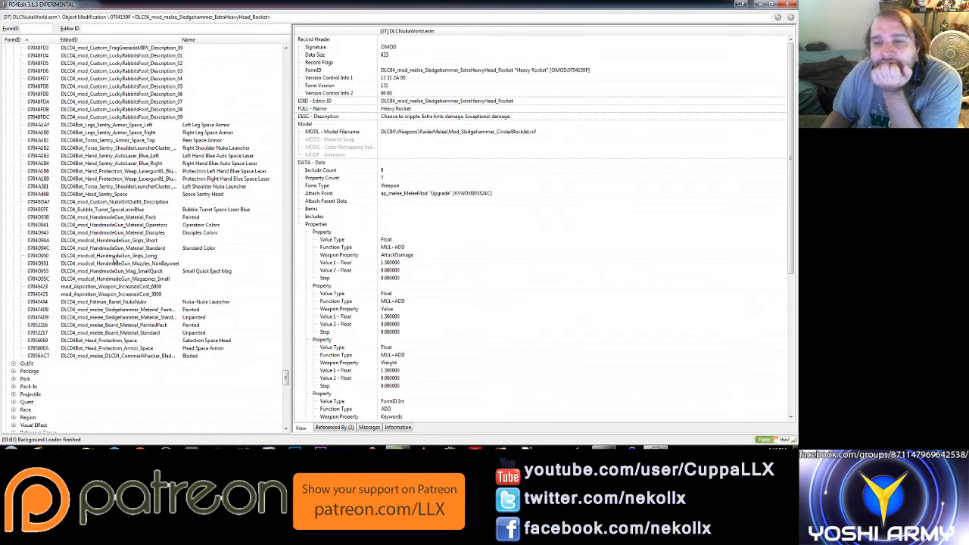
{"action": "scroll", "coordinate": [104, 279], "scroll_direction": "down", "scroll_amount": 1}
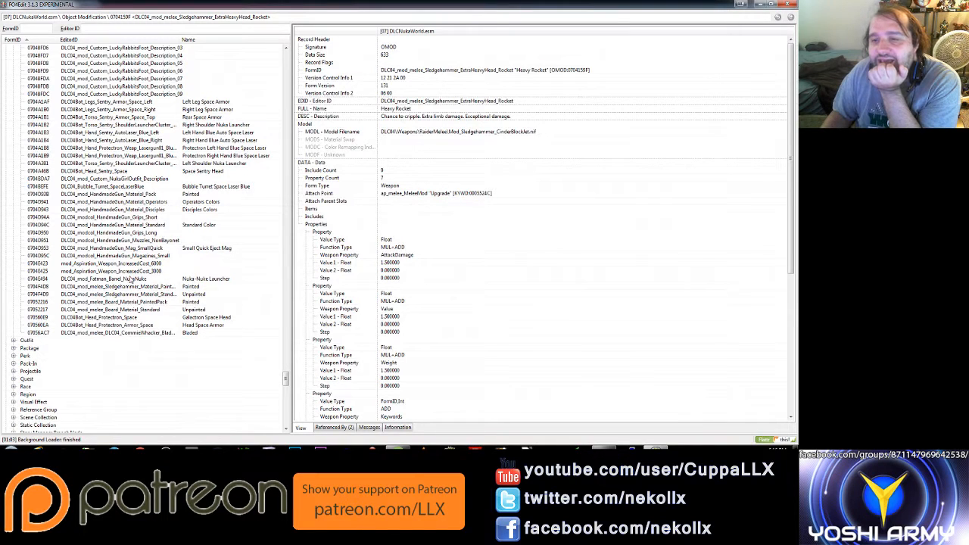
{"action": "left_click", "coordinate": [129, 279]}
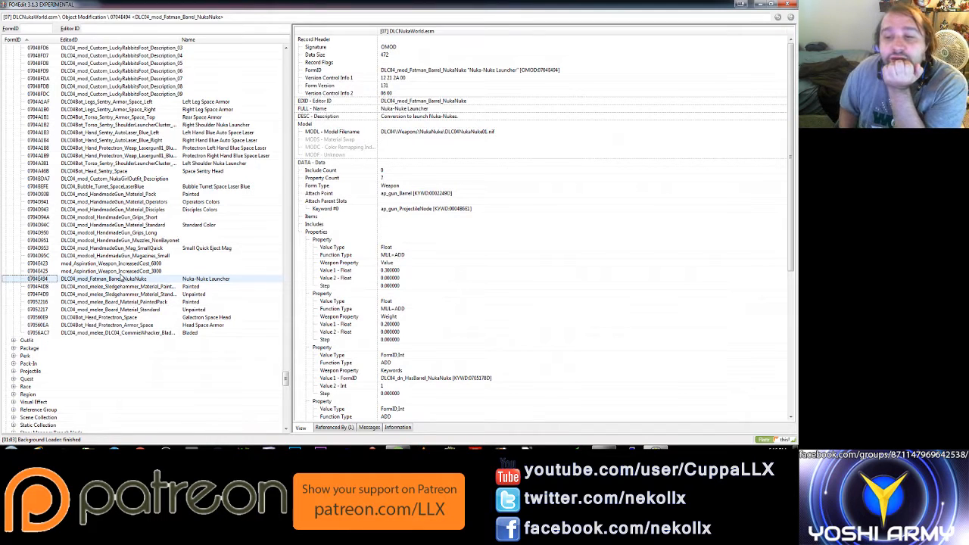
{"action": "left_click", "coordinate": [486, 301]}
{"action": "scroll", "coordinate": [488, 302], "scroll_direction": "down", "scroll_amount": 4}
{"action": "scroll", "coordinate": [489, 303], "scroll_direction": "down", "scroll_amount": 5}
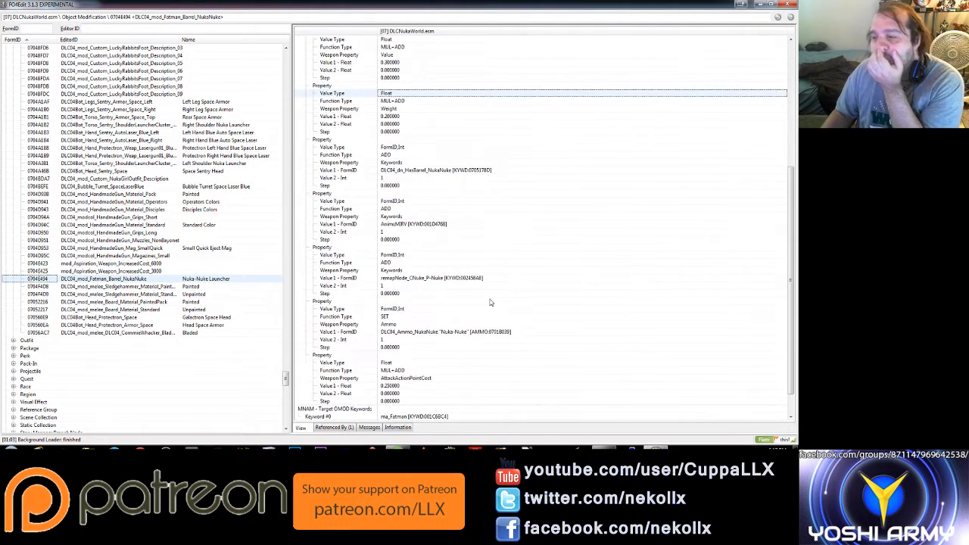
{"action": "scroll", "coordinate": [489, 303], "scroll_direction": "down", "scroll_amount": 2}
{"action": "scroll", "coordinate": [489, 299], "scroll_direction": "down", "scroll_amount": 2}
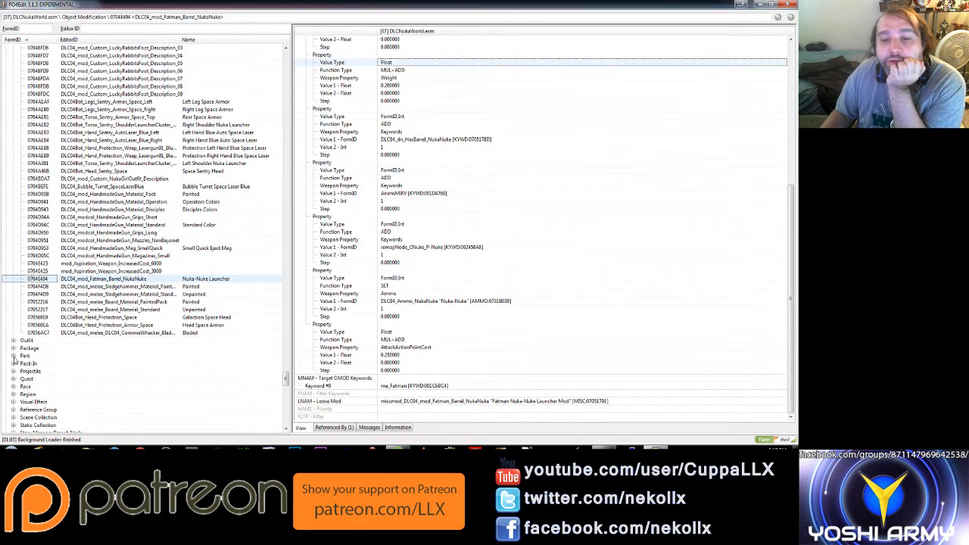
- Expand the Perk group sorted by EditorID then Name, and collapse Object Modification
{"action": "left_click", "coordinate": [14, 356]}
{"action": "scroll", "coordinate": [157, 283], "scroll_direction": "up", "scroll_amount": 4}
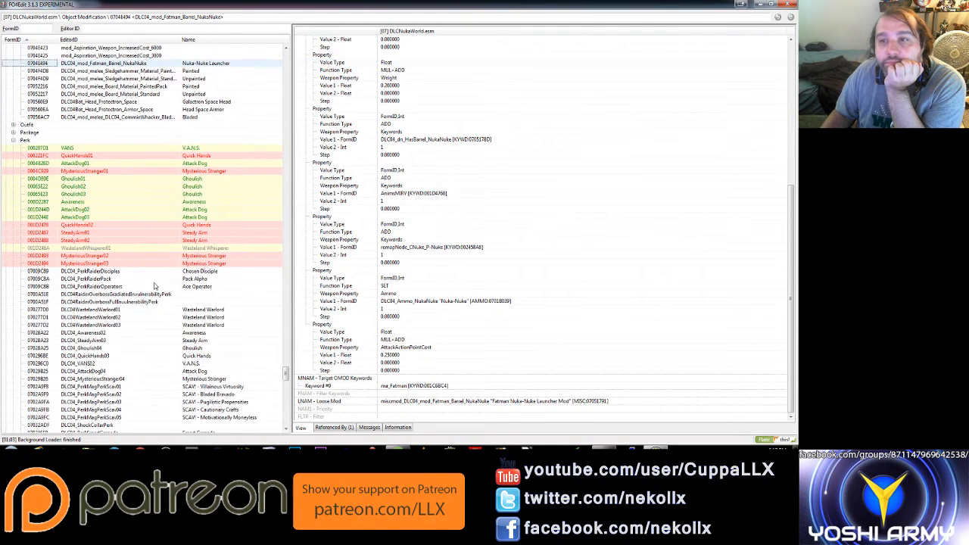
{"action": "scroll", "coordinate": [129, 302], "scroll_direction": "down", "scroll_amount": 3}
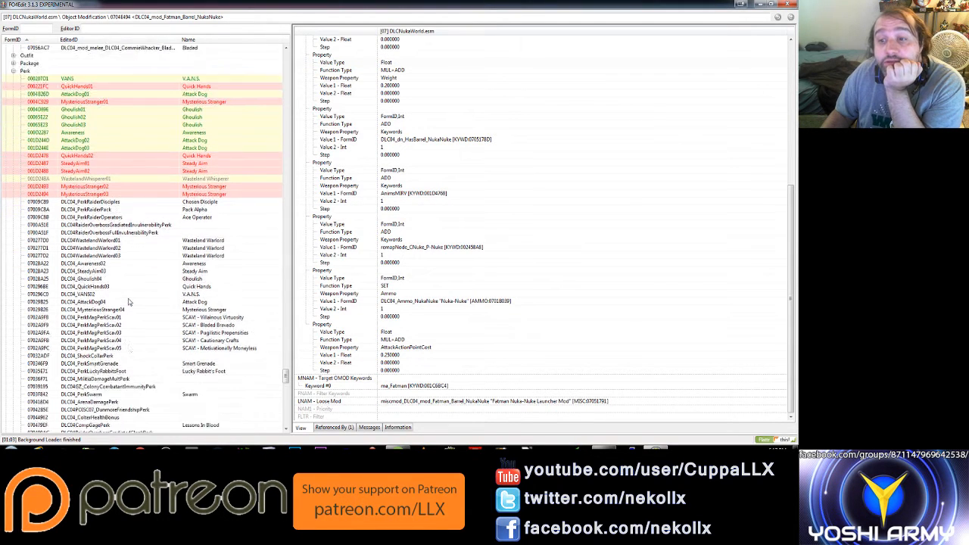
{"action": "scroll", "coordinate": [129, 302], "scroll_direction": "down", "scroll_amount": 7}
{"action": "scroll", "coordinate": [129, 302], "scroll_direction": "up", "scroll_amount": 3}
{"action": "scroll", "coordinate": [124, 286], "scroll_direction": "up", "scroll_amount": 3}
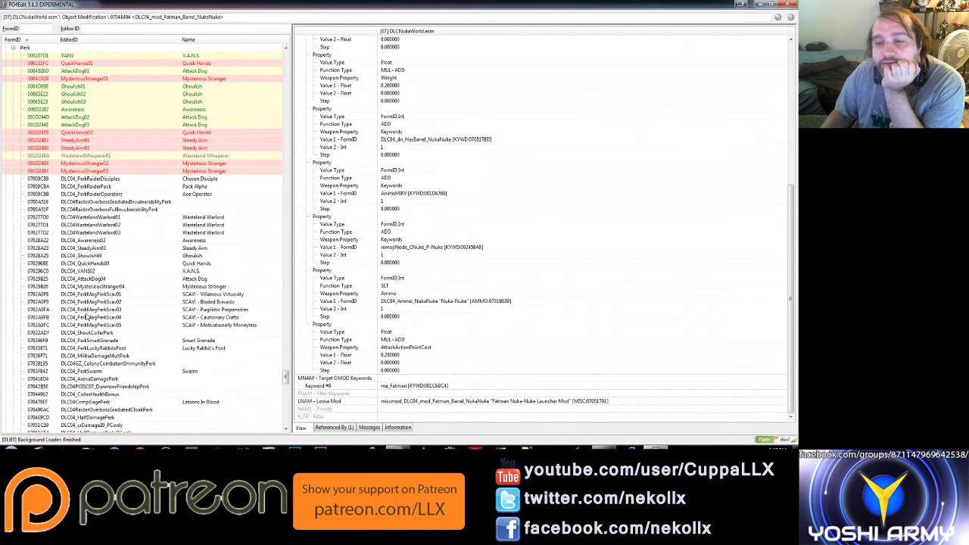
{"action": "scroll", "coordinate": [113, 322], "scroll_direction": "up", "scroll_amount": 2}
{"action": "scroll", "coordinate": [112, 310], "scroll_direction": "up", "scroll_amount": 1}
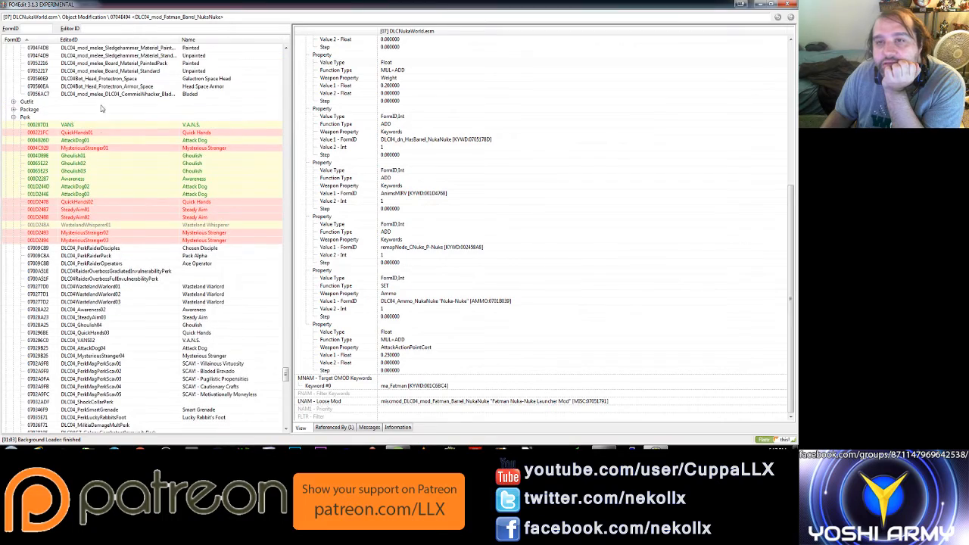
{"action": "left_click", "coordinate": [104, 40]}
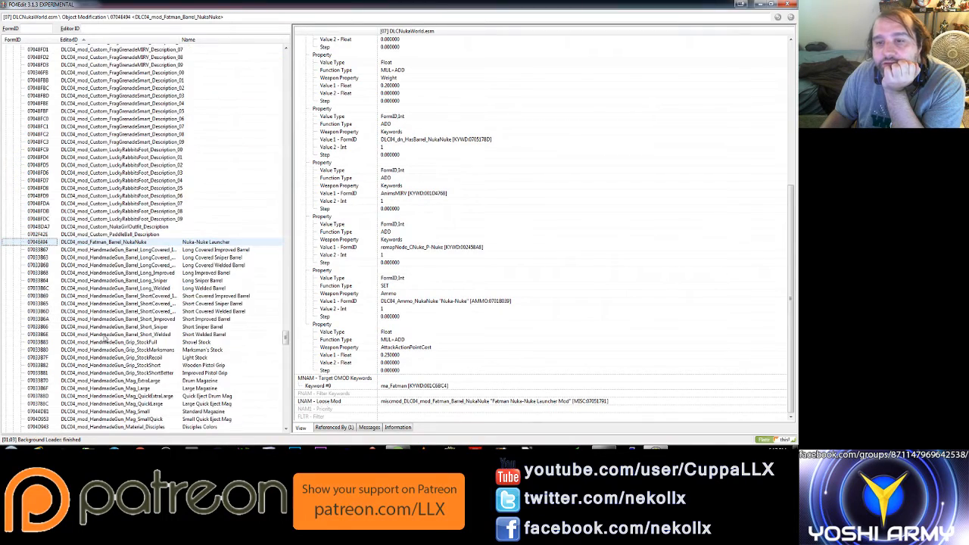
{"action": "left_click_drag", "start_coordinate": [286, 337], "coordinate": [286, 381]}
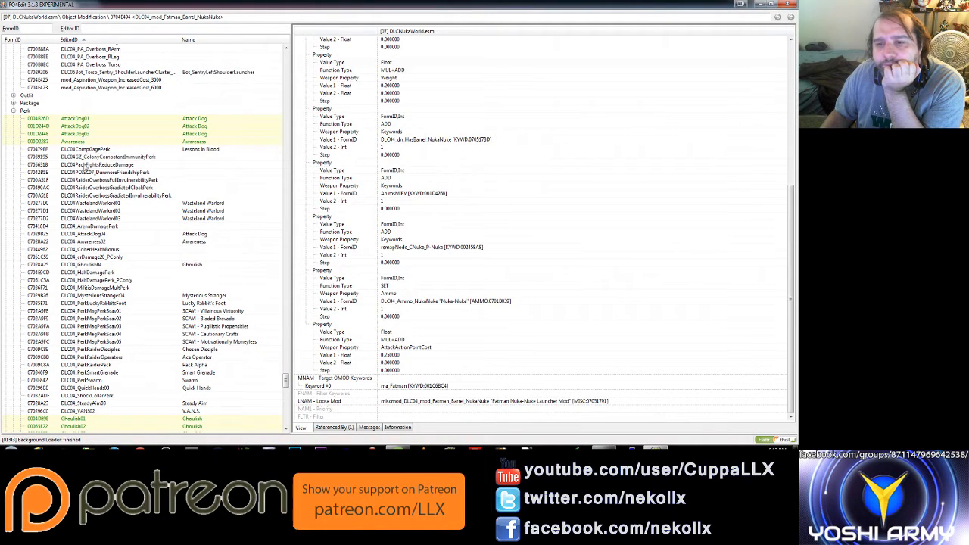
{"action": "scroll", "coordinate": [83, 181], "scroll_direction": "down", "scroll_amount": 3}
{"action": "scroll", "coordinate": [83, 205], "scroll_direction": "up", "scroll_amount": 2}
{"action": "scroll", "coordinate": [82, 227], "scroll_direction": "up", "scroll_amount": 1}
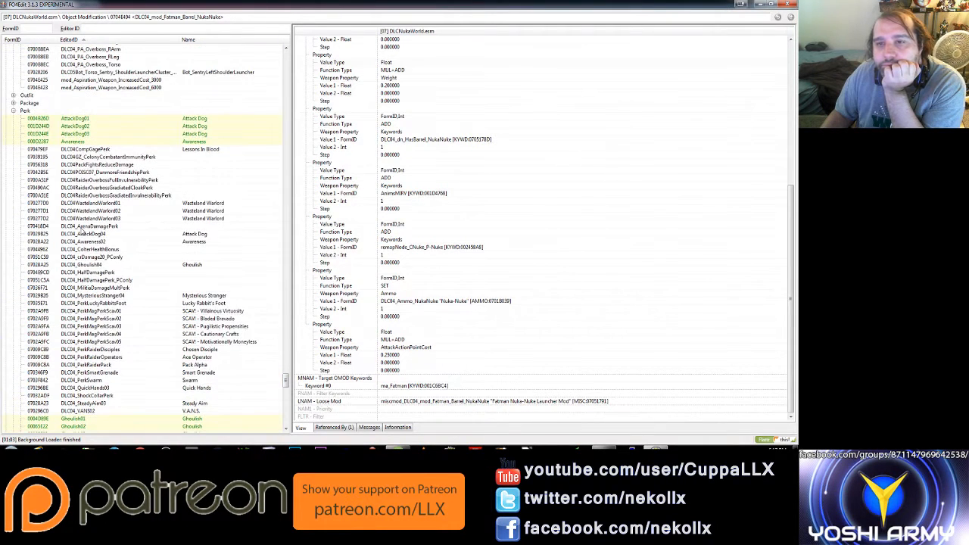
{"action": "scroll", "coordinate": [81, 228], "scroll_direction": "down", "scroll_amount": 5}
{"action": "scroll", "coordinate": [81, 233], "scroll_direction": "up", "scroll_amount": 3}
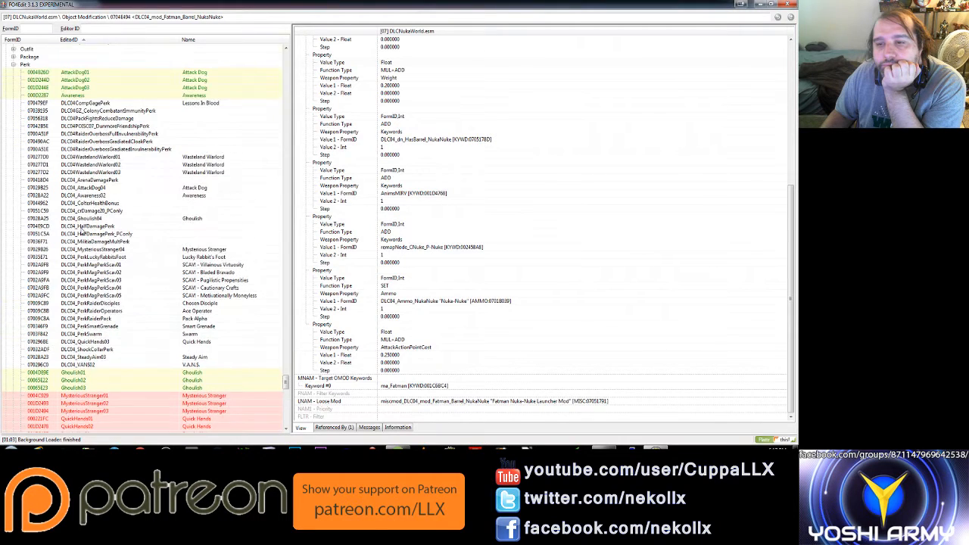
{"action": "scroll", "coordinate": [82, 233], "scroll_direction": "up", "scroll_amount": 3}
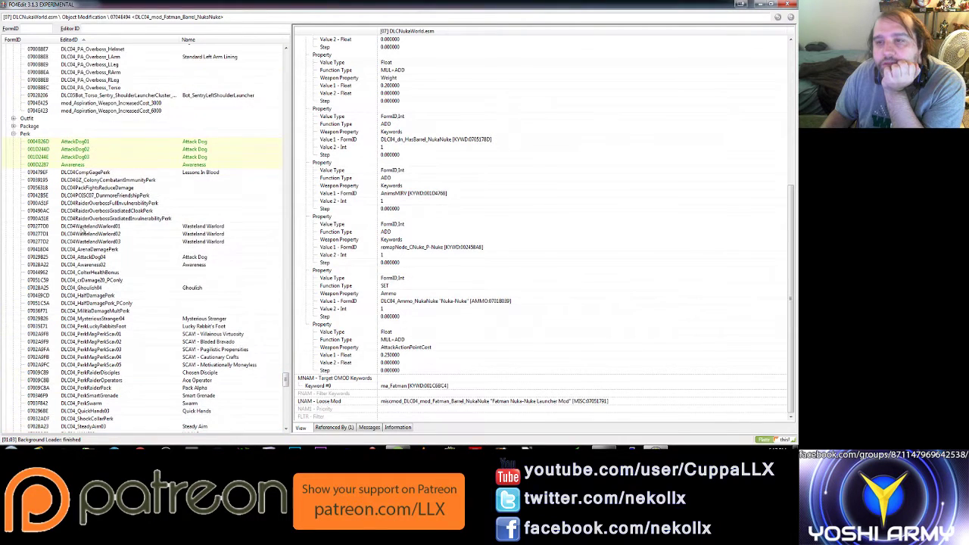
{"action": "left_click", "coordinate": [218, 40]}
{"action": "scroll", "coordinate": [217, 300], "scroll_direction": "down", "scroll_amount": 5}
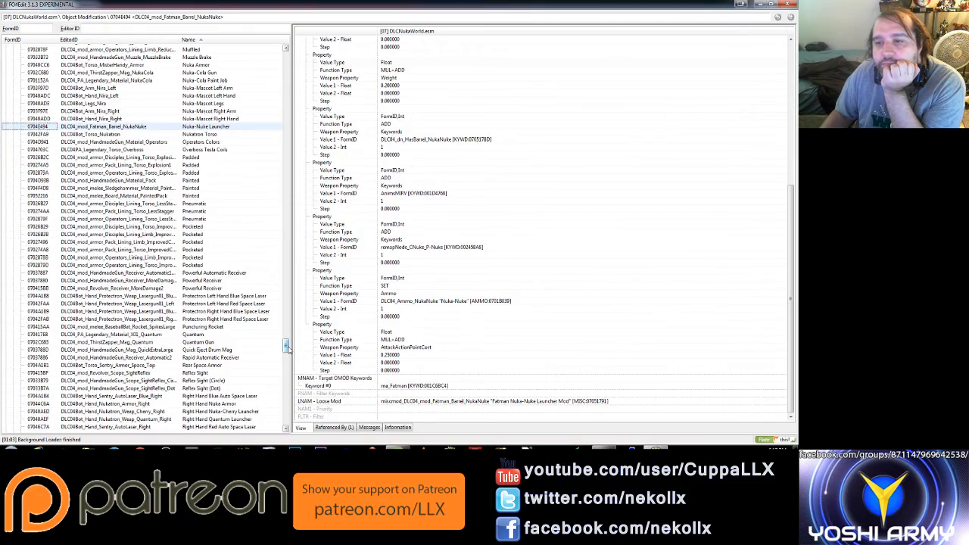
{"action": "left_click_drag", "start_coordinate": [286, 344], "coordinate": [287, 264]}
{"action": "left_click", "coordinate": [14, 294]}
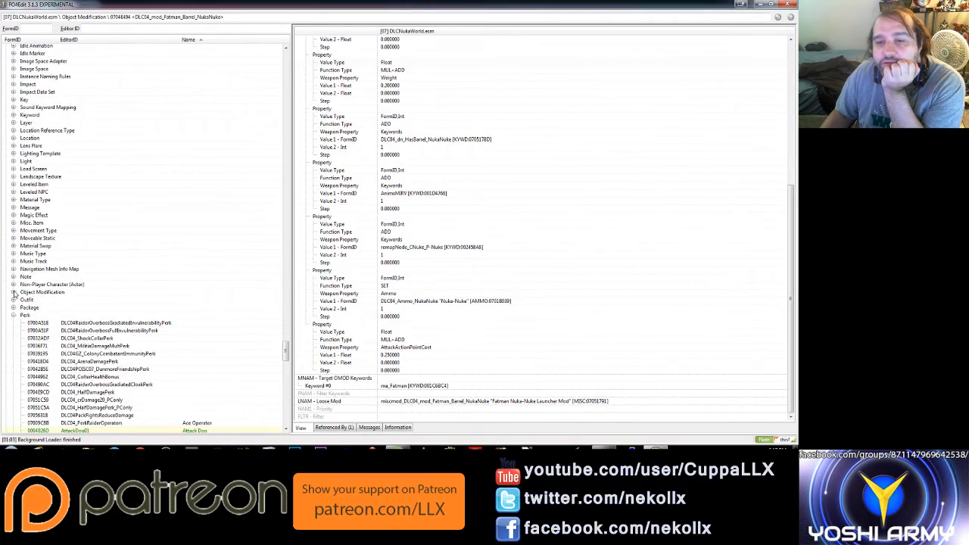
{"action": "scroll", "coordinate": [91, 311], "scroll_direction": "down", "scroll_amount": 10}
{"action": "scroll", "coordinate": [93, 310], "scroll_direction": "down", "scroll_amount": 1}
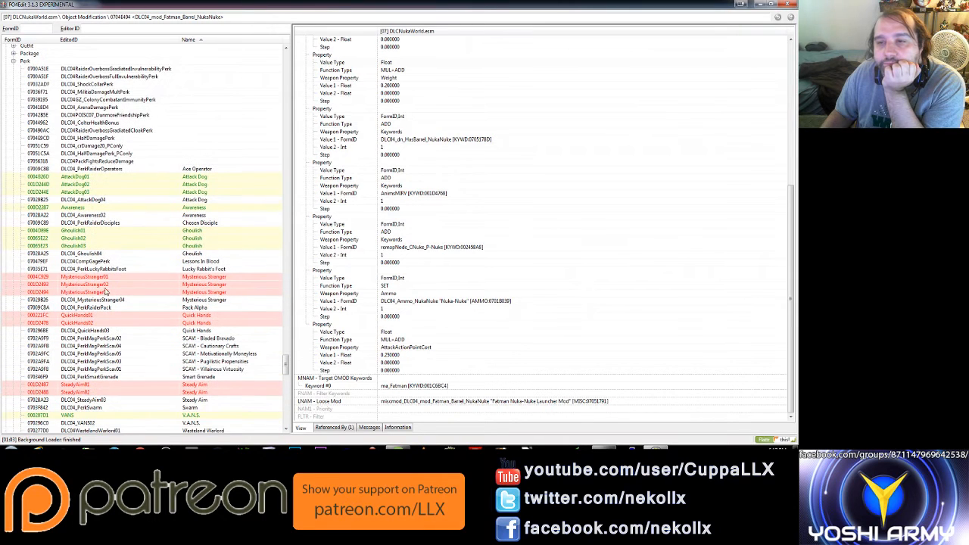
- Step through AttackDog01–03 and DLC04_AttackDog04, checking the effect Rank and header fields
{"action": "left_click", "coordinate": [195, 177]}
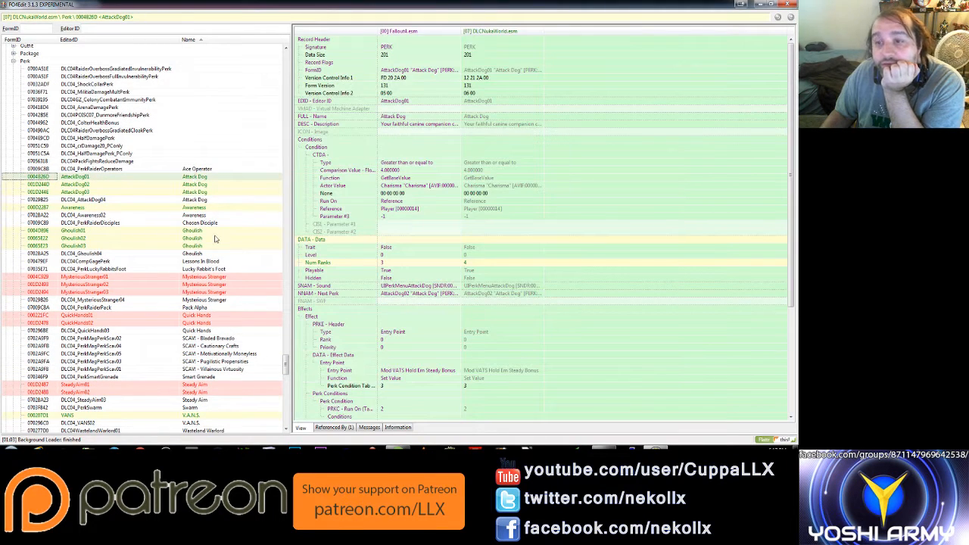
{"action": "left_click", "coordinate": [197, 201]}
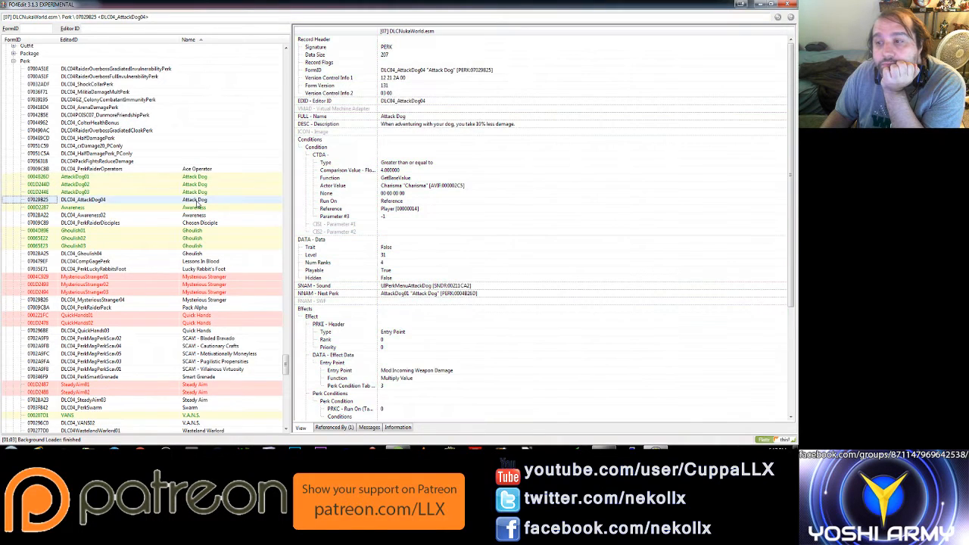
{"action": "left_click", "coordinate": [497, 341]}
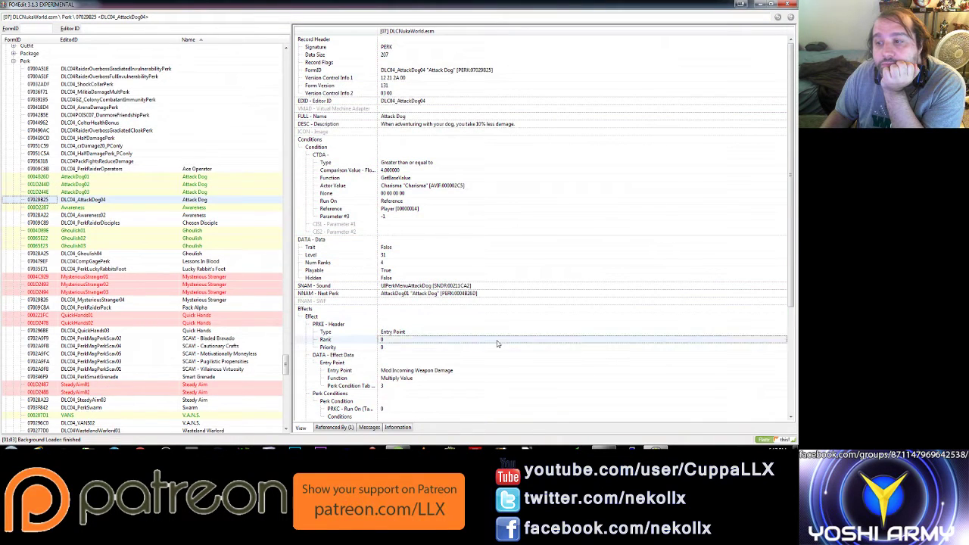
{"action": "left_click", "coordinate": [200, 177]}
{"action": "left_click", "coordinate": [201, 185]}
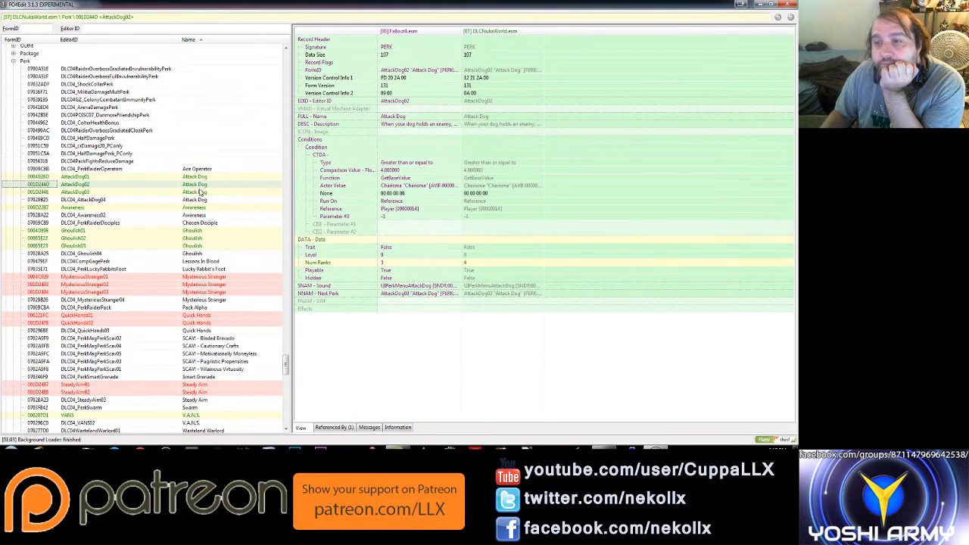
{"action": "left_click", "coordinate": [202, 200]}
{"action": "left_click", "coordinate": [200, 192]}
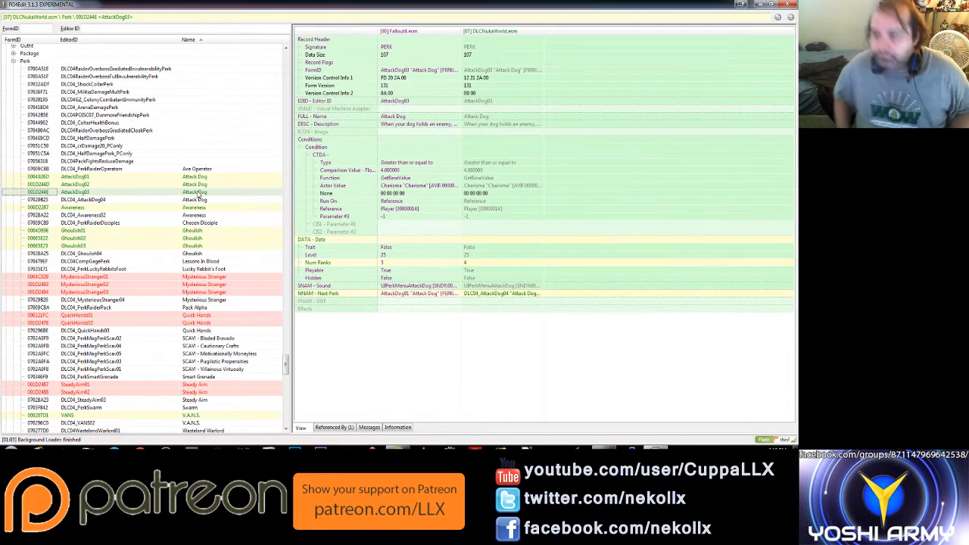
{"action": "left_click", "coordinate": [190, 201]}
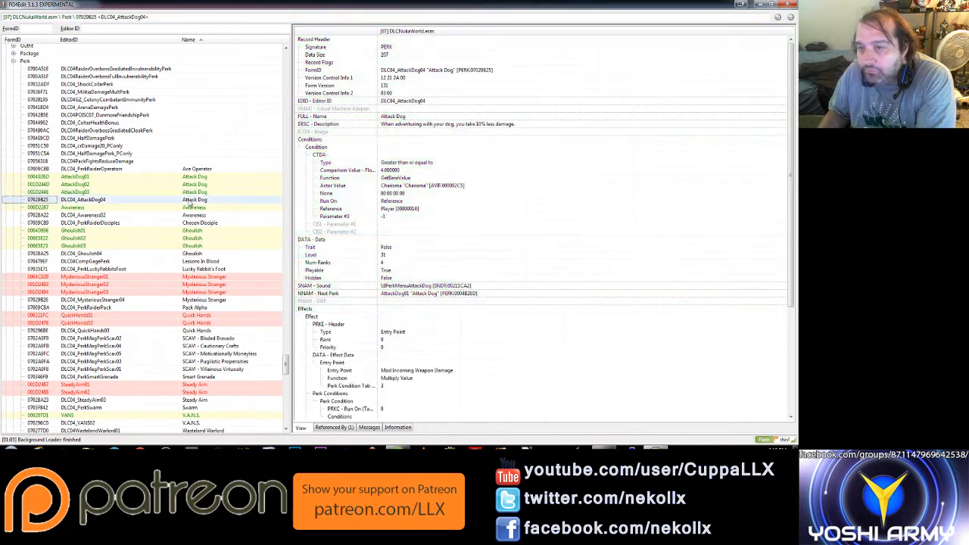
{"action": "left_click", "coordinate": [534, 323]}
{"action": "scroll", "coordinate": [510, 338], "scroll_direction": "down", "scroll_amount": 5}
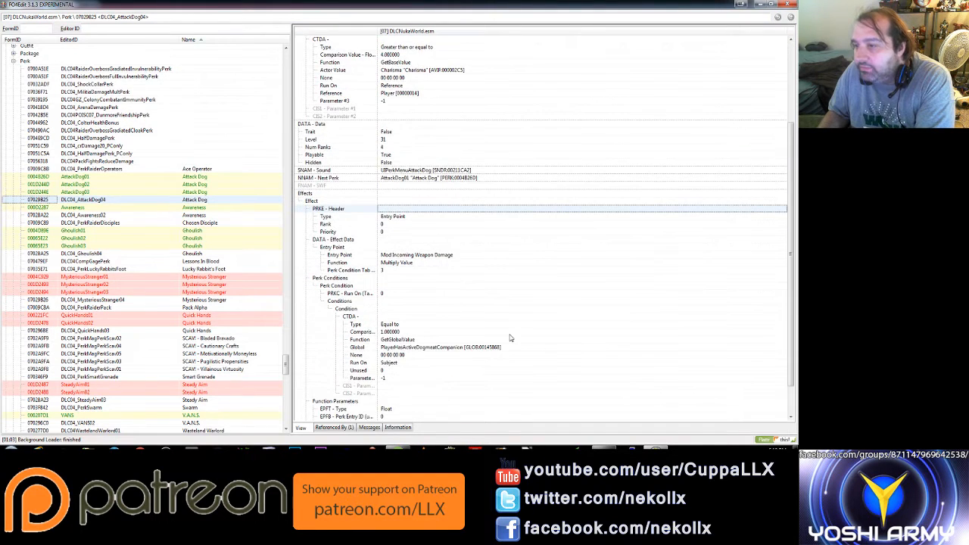
{"action": "scroll", "coordinate": [510, 338], "scroll_direction": "down", "scroll_amount": 1}
{"action": "scroll", "coordinate": [510, 338], "scroll_direction": "down", "scroll_amount": 1}
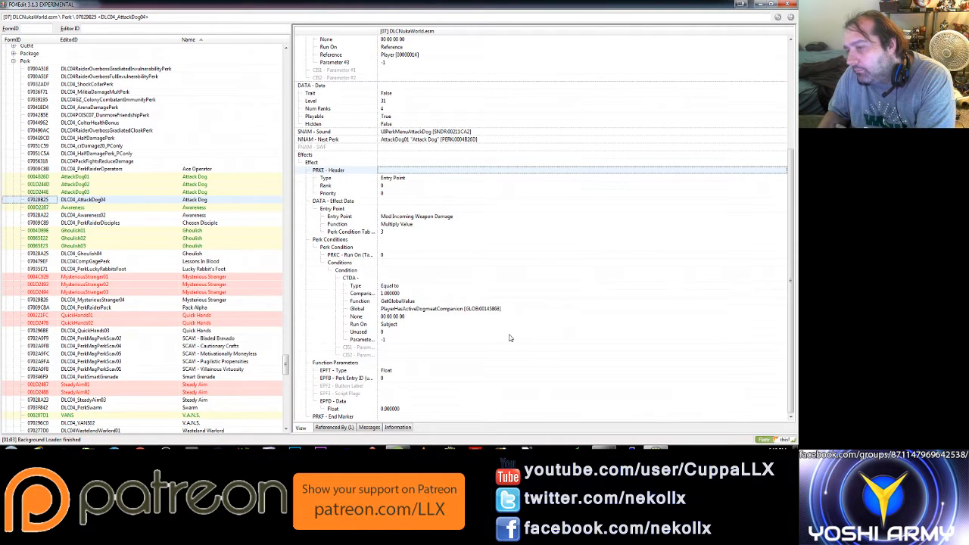
{"action": "scroll", "coordinate": [510, 337], "scroll_direction": "up", "scroll_amount": 2}
{"action": "scroll", "coordinate": [510, 338], "scroll_direction": "up", "scroll_amount": 3}
{"action": "scroll", "coordinate": [510, 338], "scroll_direction": "up", "scroll_amount": 1}
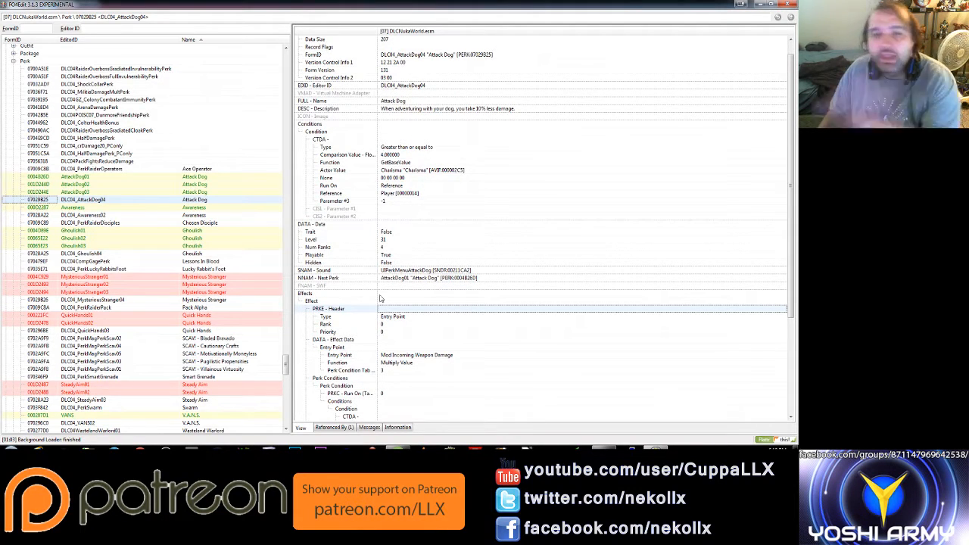
- Reread each Attack Dog rank with the DLCNukaWorld column widened, ending on DLC04_AttackDog04's Playable field
{"action": "left_click", "coordinate": [249, 177]}
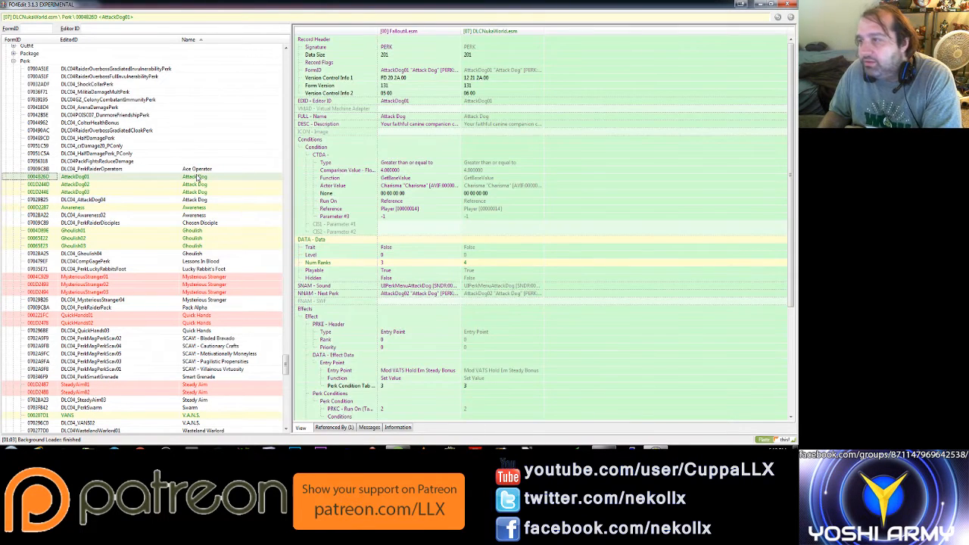
{"action": "left_click_drag", "start_coordinate": [543, 28], "coordinate": [715, 27]}
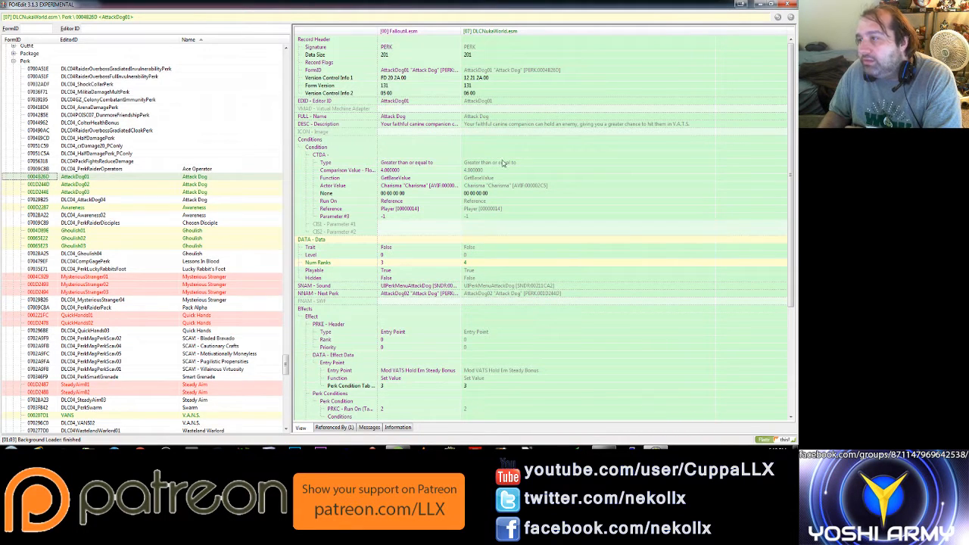
{"action": "left_click", "coordinate": [203, 193]}
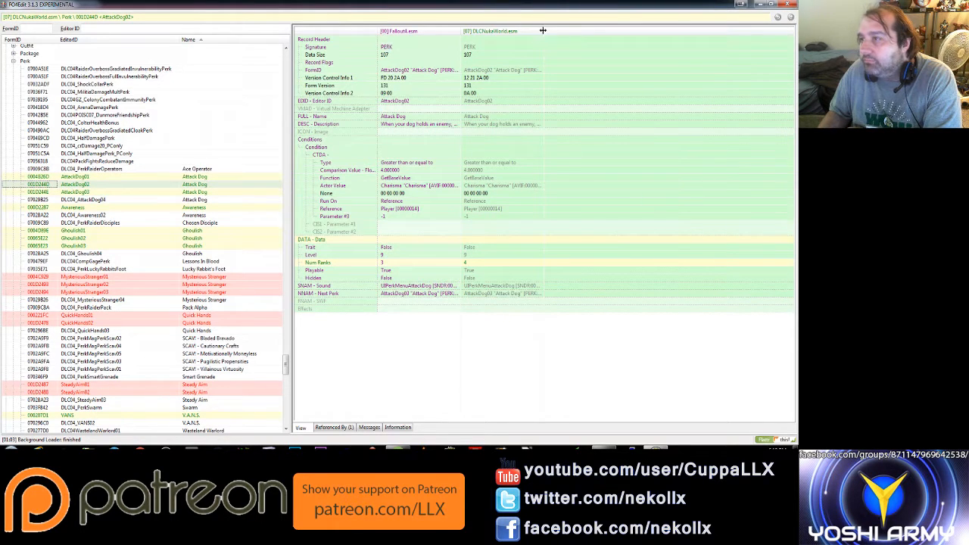
{"action": "left_click_drag", "start_coordinate": [543, 30], "coordinate": [673, 33]}
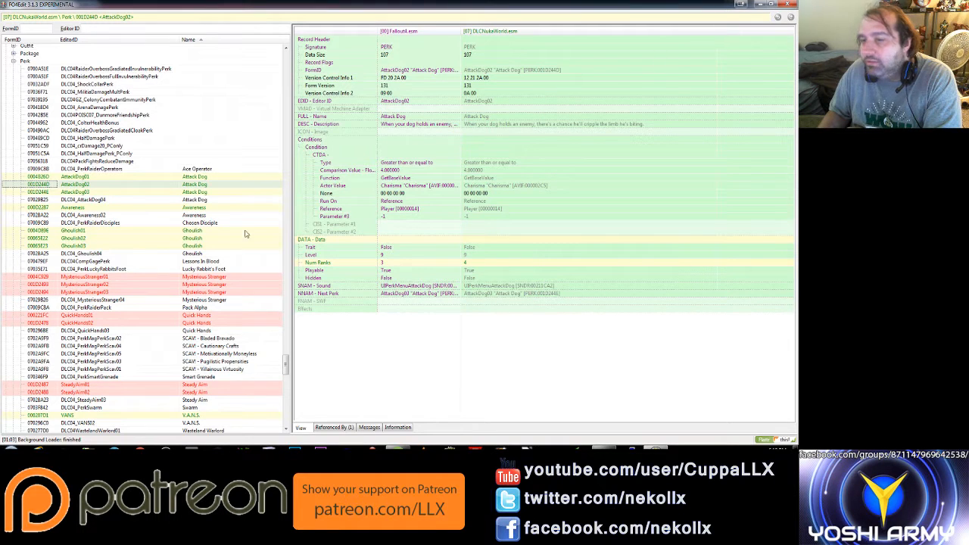
{"action": "left_click", "coordinate": [206, 193]}
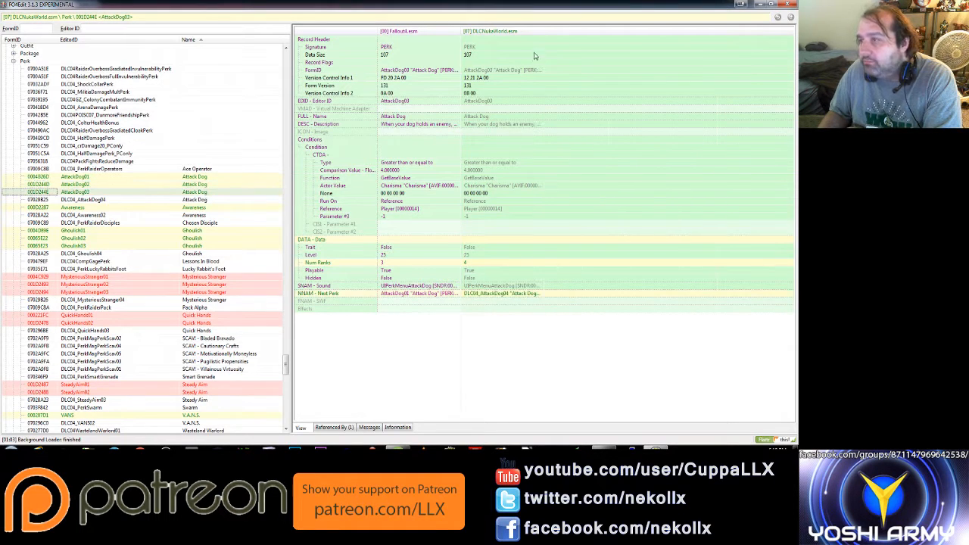
{"action": "left_click_drag", "start_coordinate": [543, 34], "coordinate": [648, 32]}
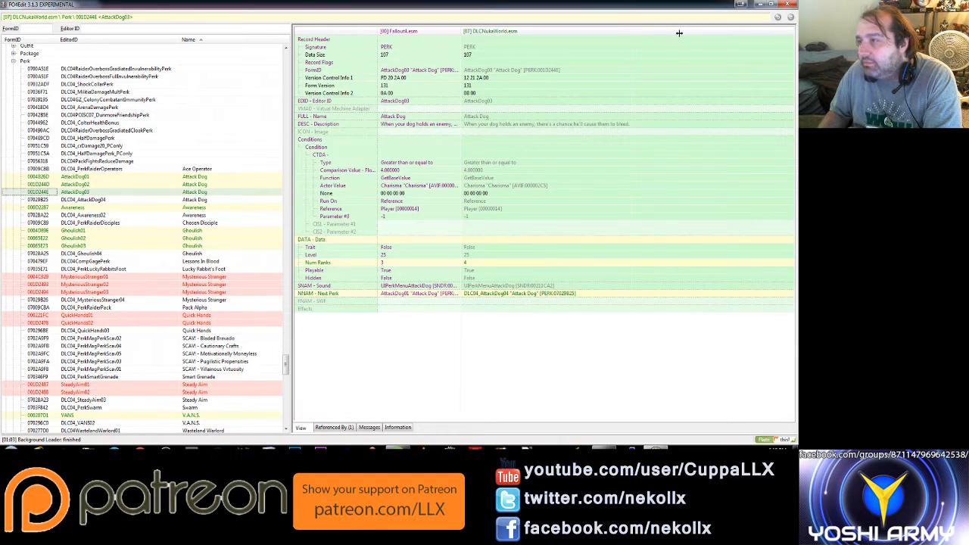
{"action": "left_click", "coordinate": [203, 200]}
{"action": "left_click", "coordinate": [506, 270]}
{"action": "scroll", "coordinate": [502, 269], "scroll_direction": "down", "scroll_amount": 5}
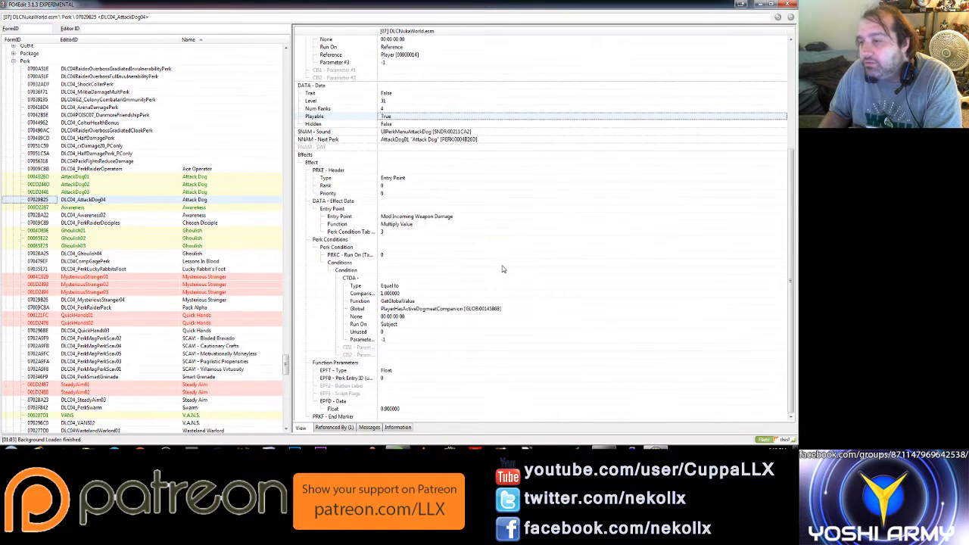
{"action": "scroll", "coordinate": [497, 255], "scroll_direction": "up", "scroll_amount": 5}
{"action": "scroll", "coordinate": [498, 255], "scroll_direction": "up", "scroll_amount": 1}
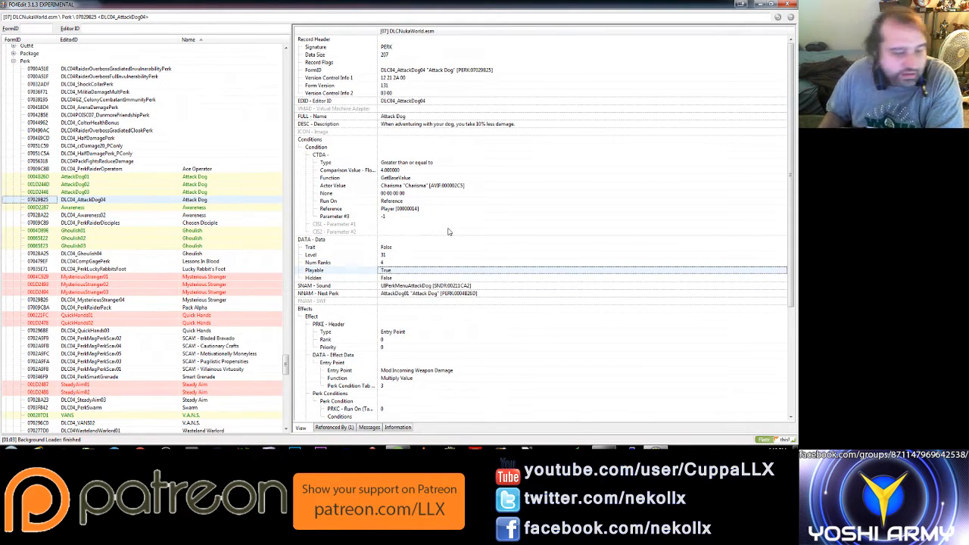
- View Awareness and DLC04_Awareness02 with its effect Priority, then DLC04_Ghoulish04's rad-healing perk
{"action": "left_click", "coordinate": [192, 208]}
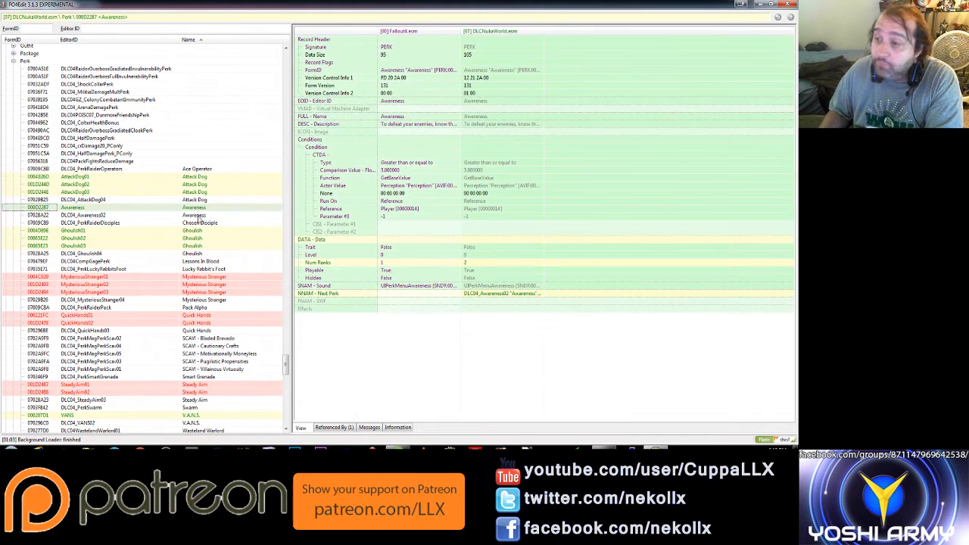
{"action": "left_click", "coordinate": [197, 217]}
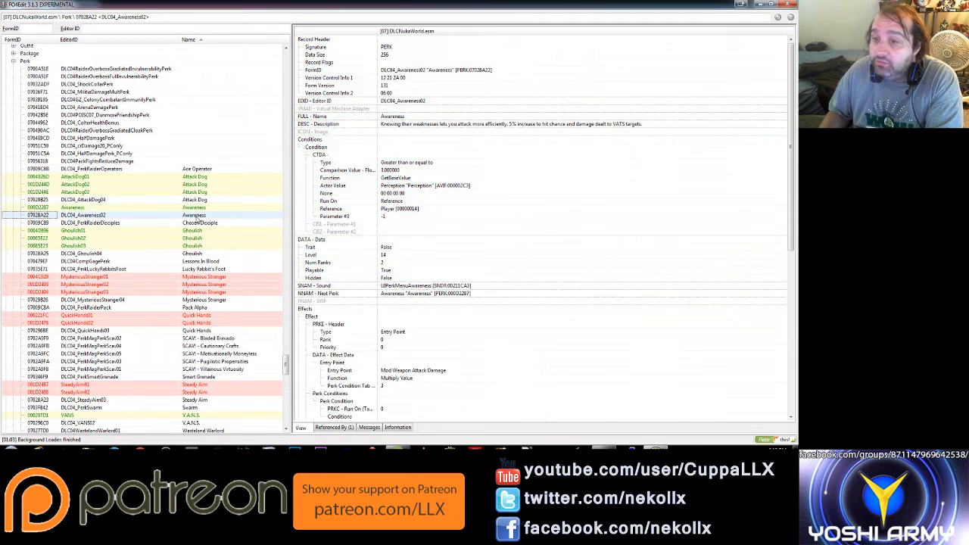
{"action": "left_click", "coordinate": [518, 348]}
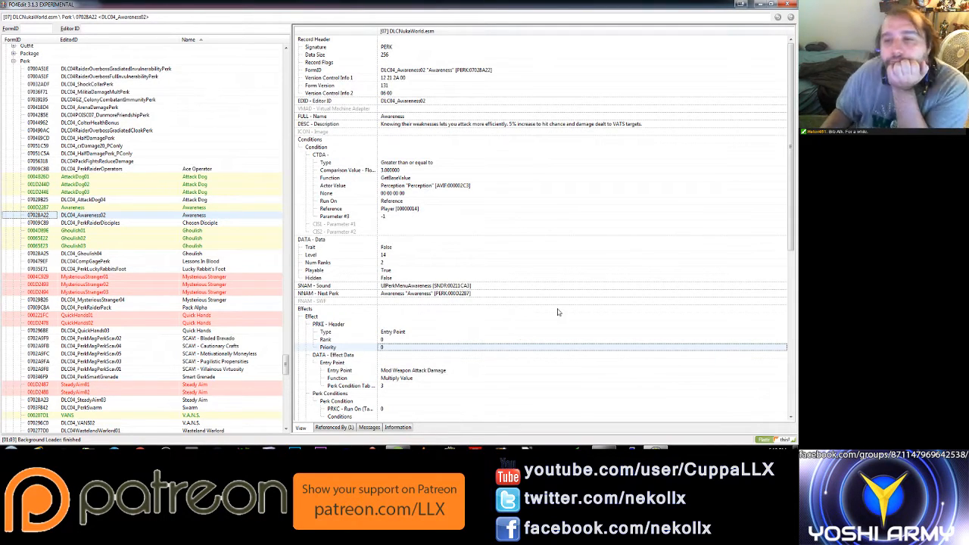
{"action": "left_click", "coordinate": [194, 255]}
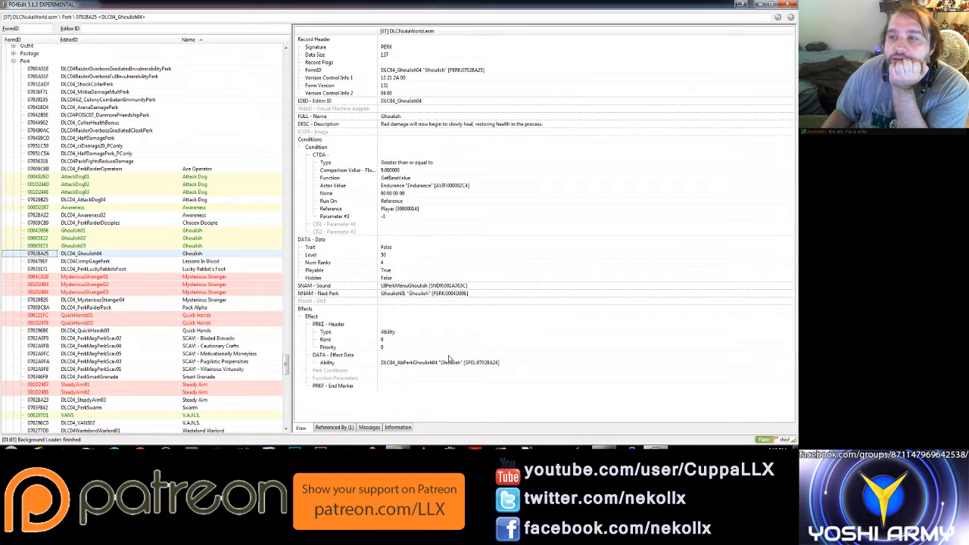
- Read Ghoulish01–03 and DLC04_Ghoulish04 descriptions with the DLCNukaWorld column widened, checking Ghoulish04's effect data
{"action": "left_click", "coordinate": [196, 245]}
{"action": "left_click", "coordinate": [198, 232]}
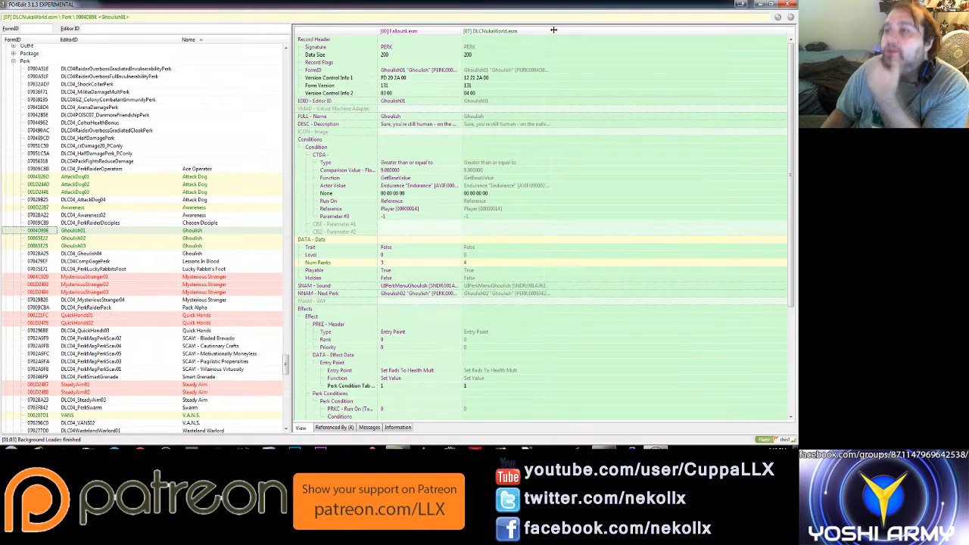
{"action": "left_click_drag", "start_coordinate": [543, 35], "coordinate": [674, 37]}
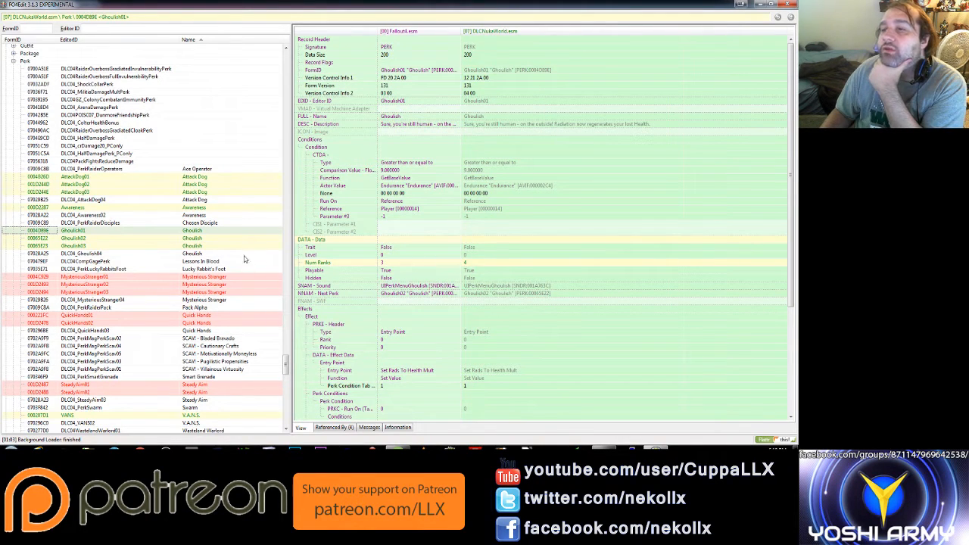
{"action": "left_click", "coordinate": [194, 239]}
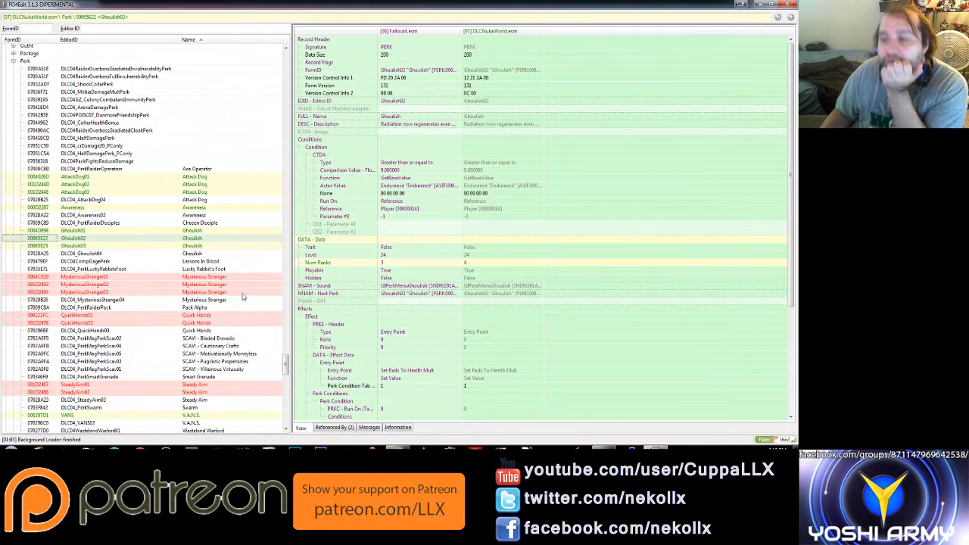
{"action": "left_click", "coordinate": [198, 246]}
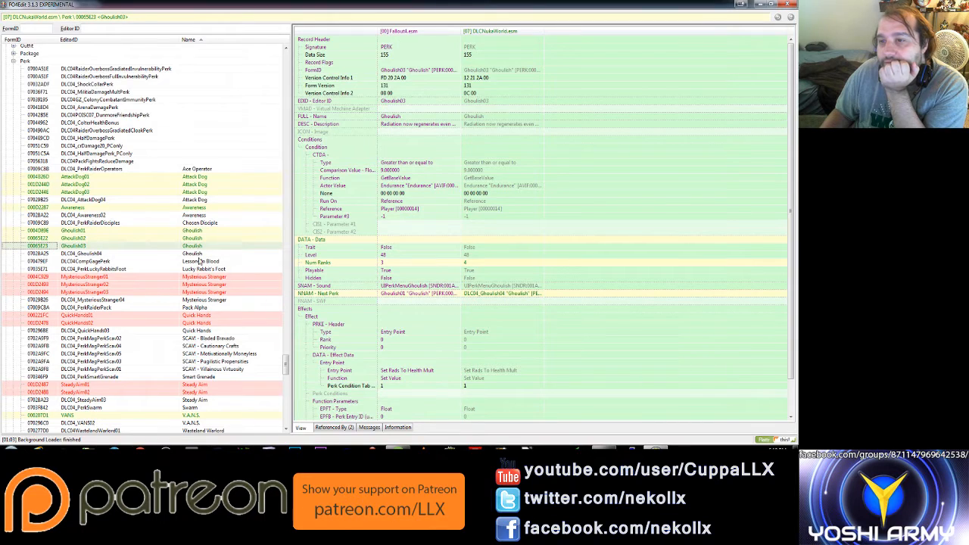
{"action": "left_click", "coordinate": [198, 255]}
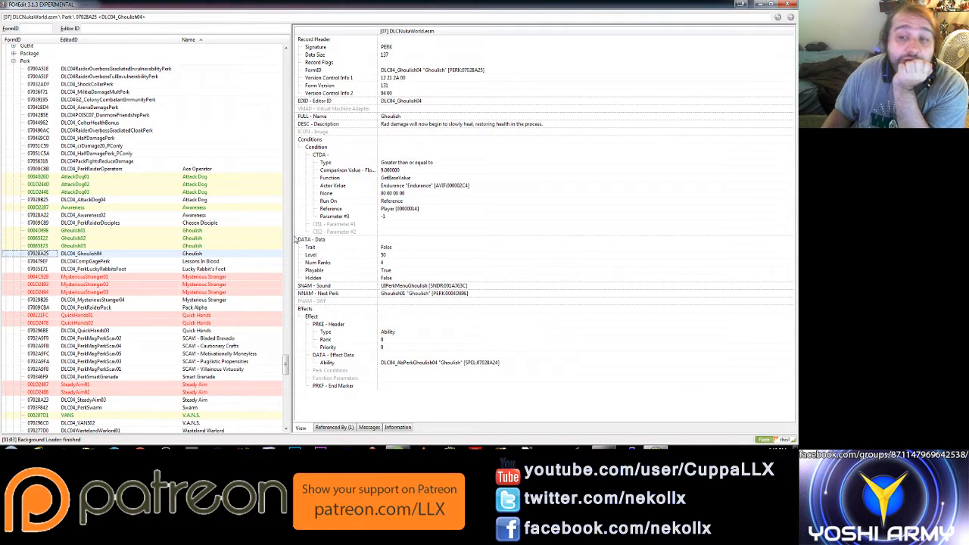
{"action": "left_click", "coordinate": [446, 356]}
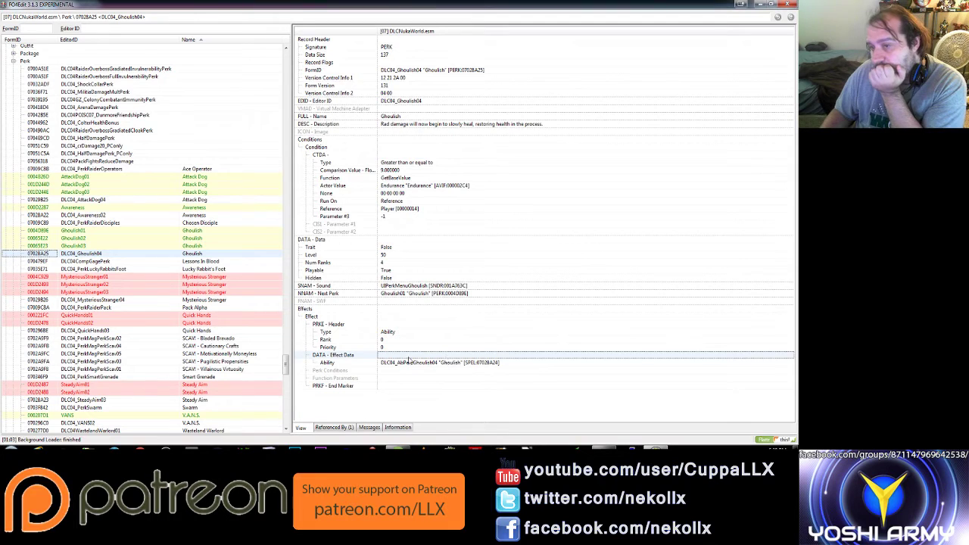
- View MysteriousStranger01, MysteriousStranger03 and the DLC04_MysteriousStranger04 VATS critical-meter record
{"action": "left_click", "coordinate": [195, 277]}
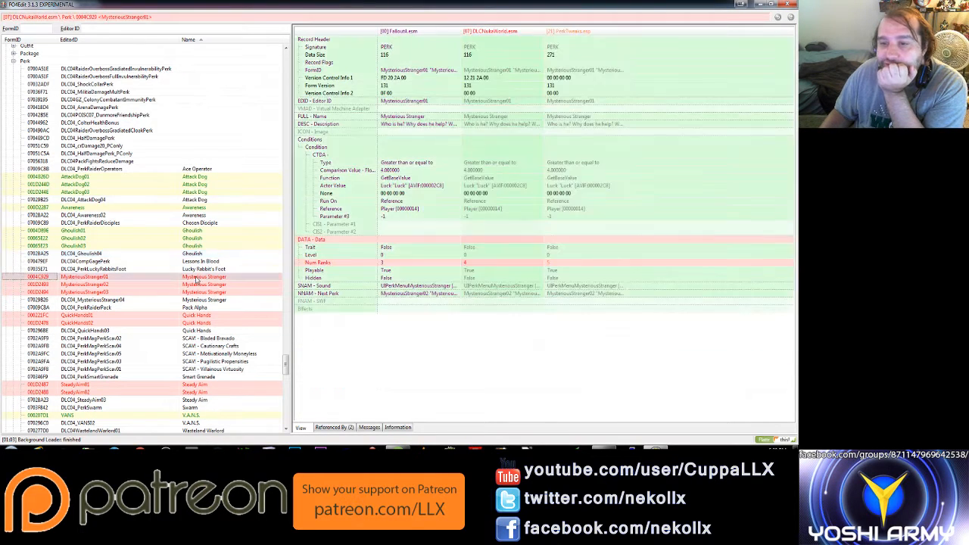
{"action": "scroll", "coordinate": [195, 280], "scroll_direction": "down", "scroll_amount": 2}
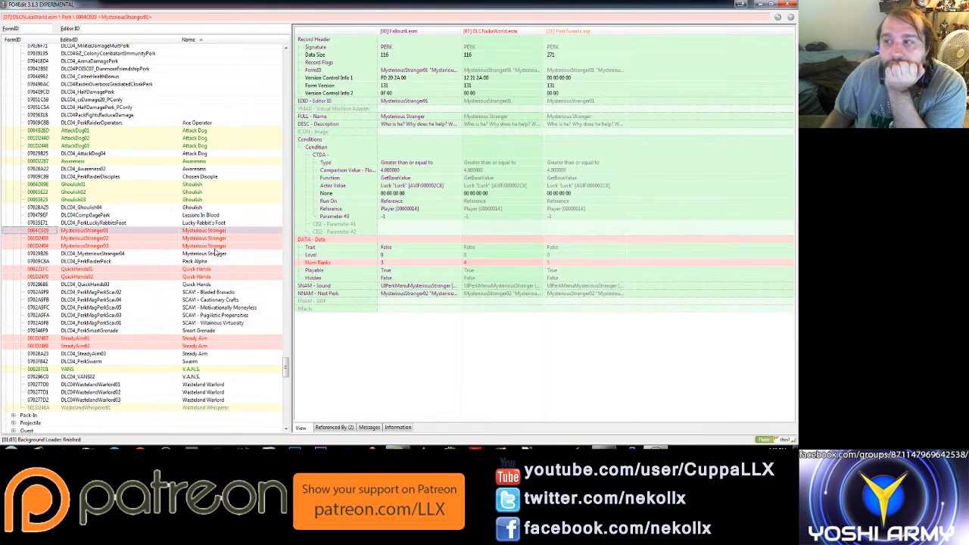
{"action": "left_click", "coordinate": [204, 248]}
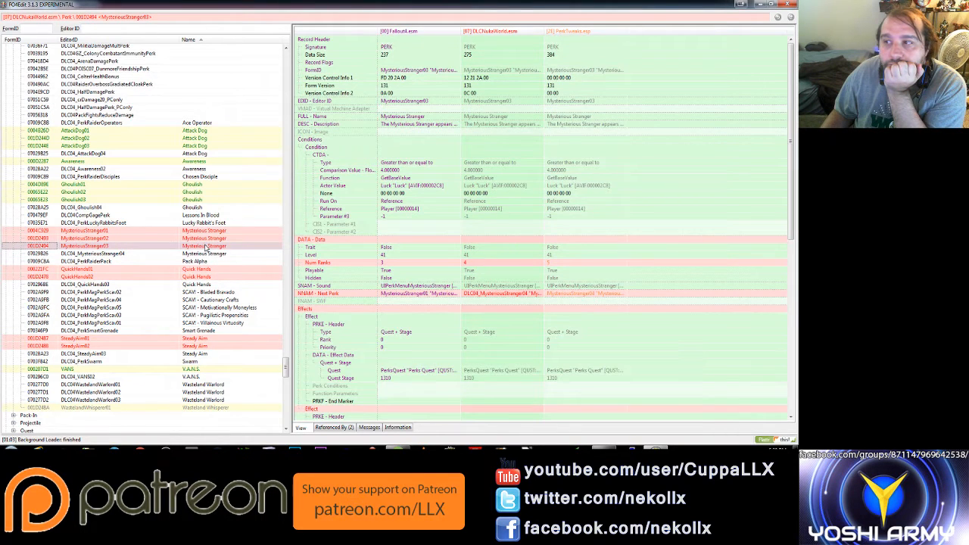
{"action": "left_click", "coordinate": [205, 254]}
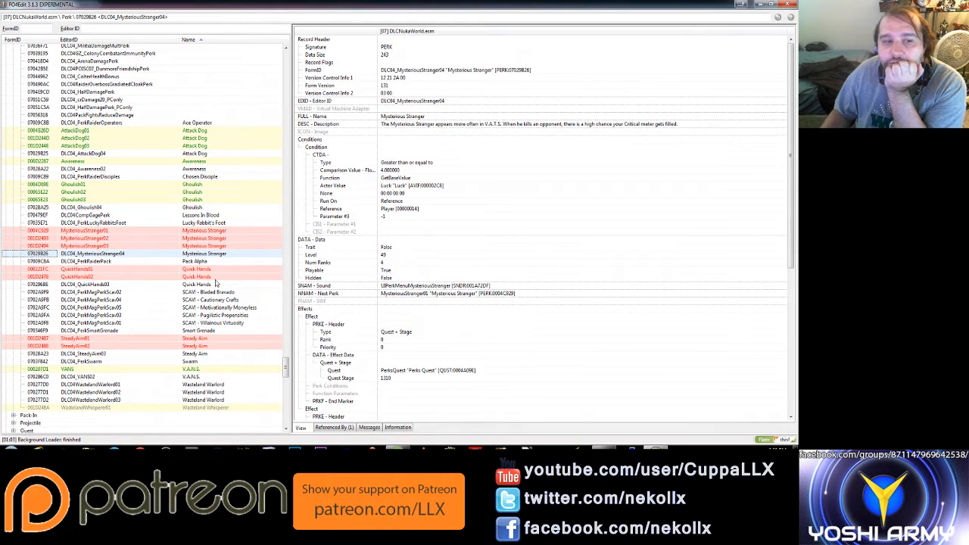
{"action": "scroll", "coordinate": [215, 284], "scroll_direction": "down", "scroll_amount": 3}
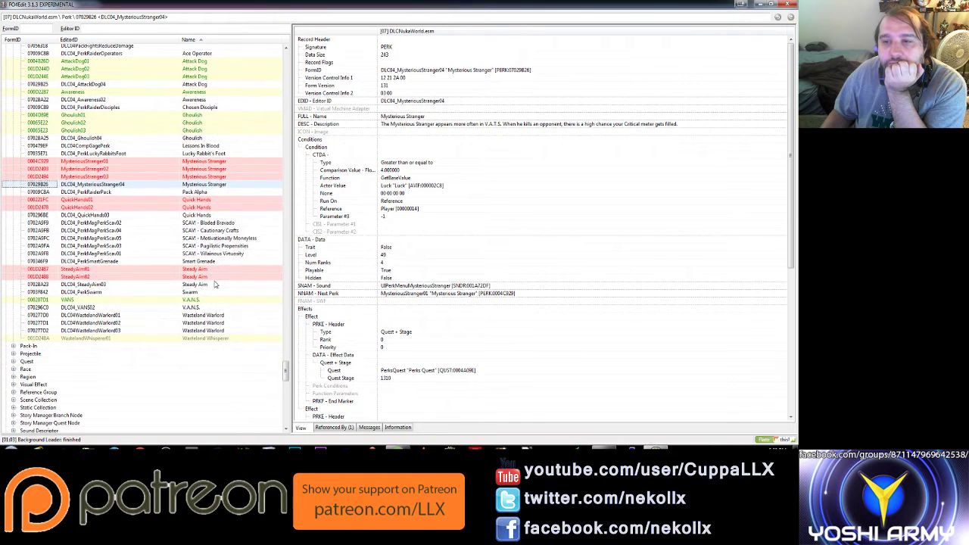
- Compare QuickHands01, QuickHands02 and DLC04_QuickHands03, then bring up SteadyAim01
{"action": "left_click", "coordinate": [211, 203]}
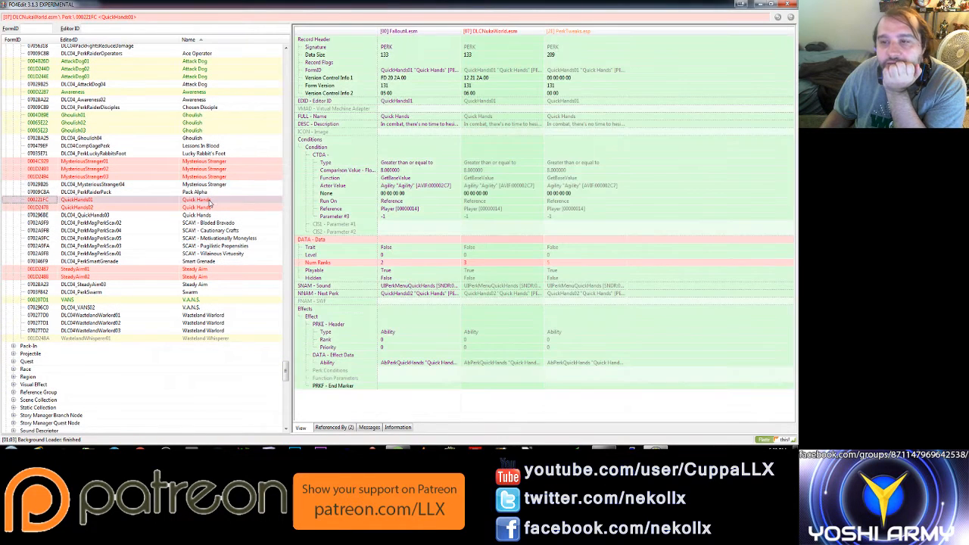
{"action": "left_click", "coordinate": [209, 208]}
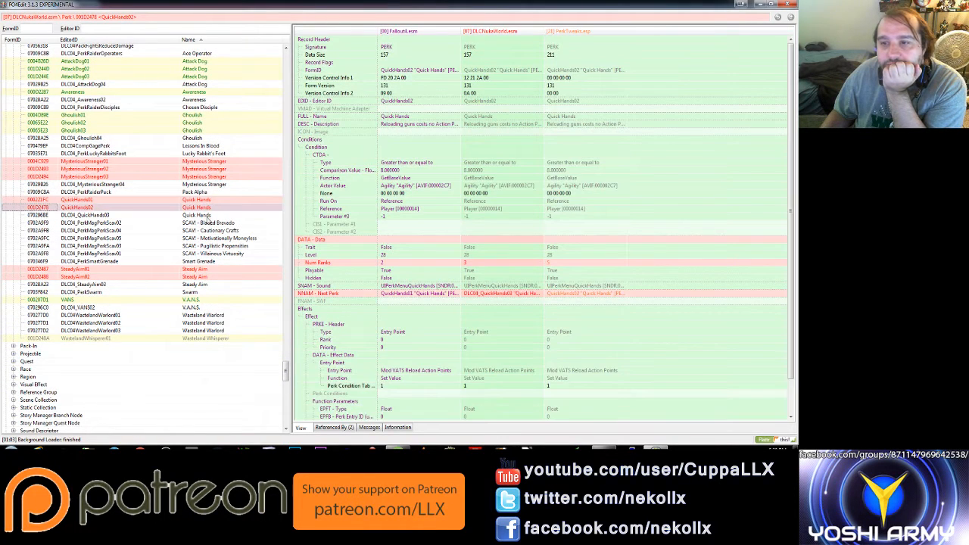
{"action": "left_click", "coordinate": [208, 217]}
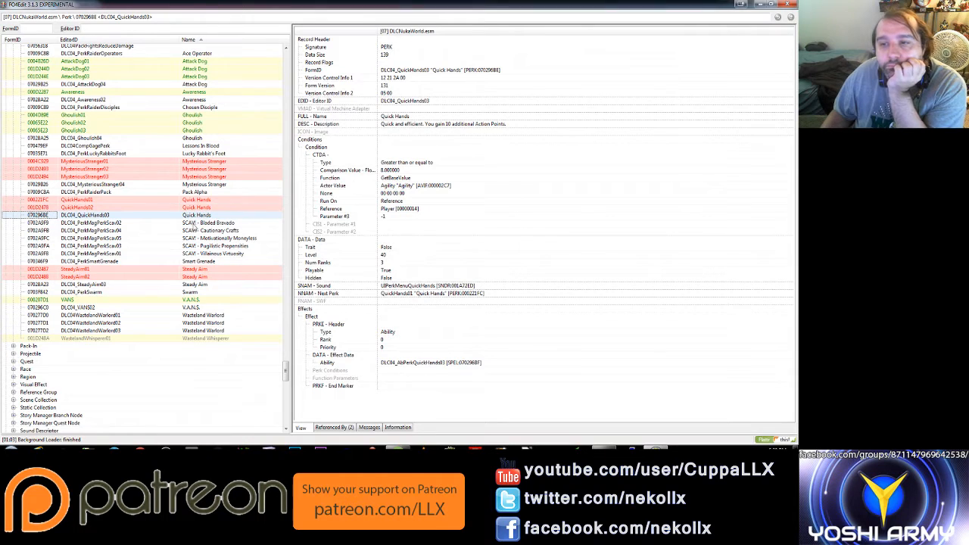
{"action": "left_click", "coordinate": [210, 201]}
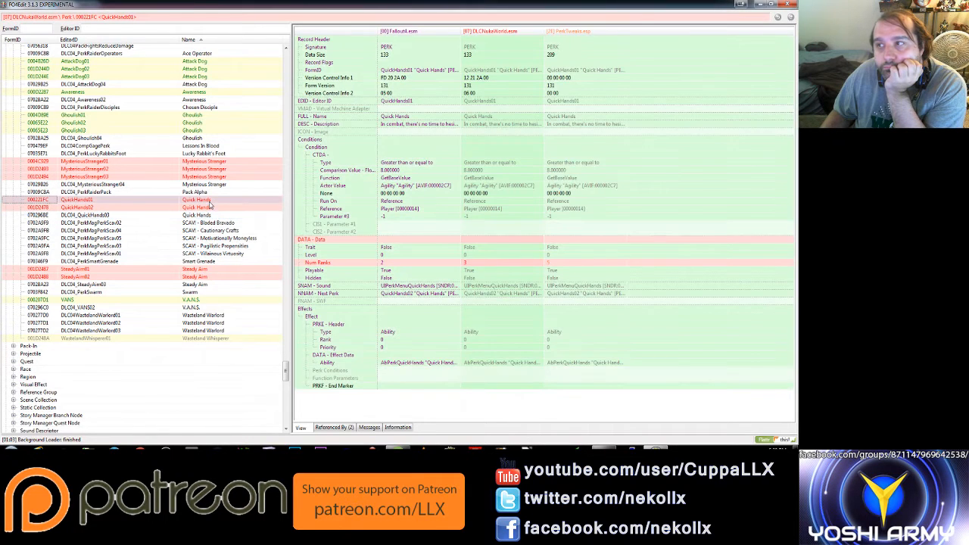
{"action": "left_click", "coordinate": [212, 208]}
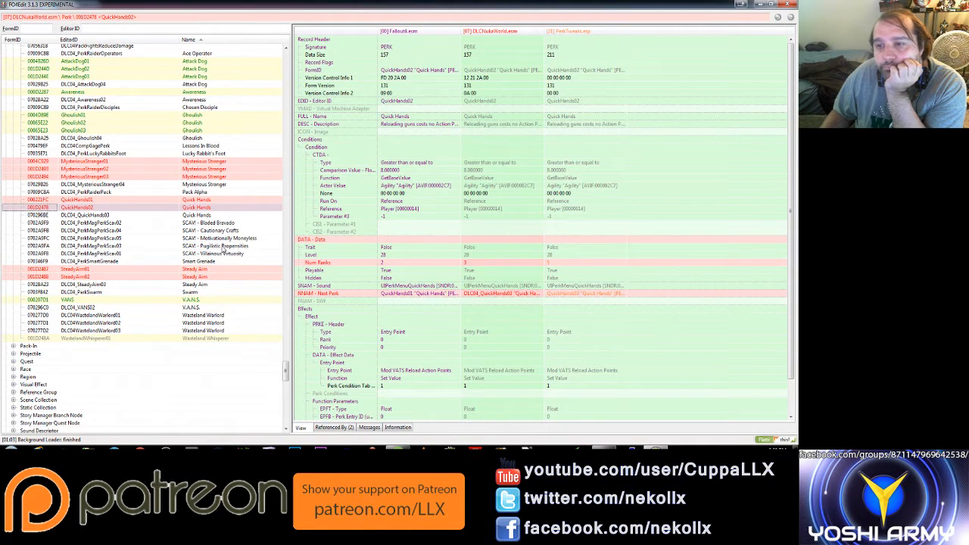
{"action": "left_click", "coordinate": [210, 270]}
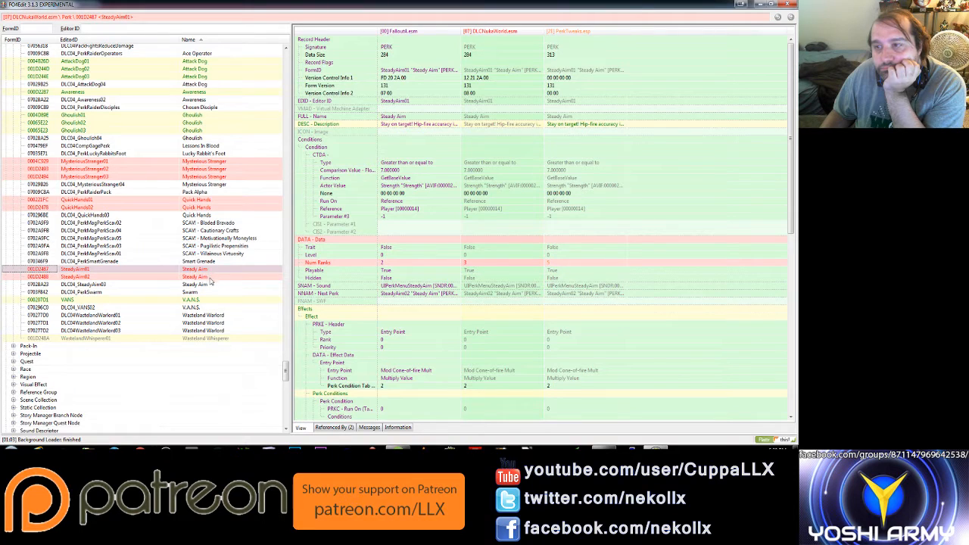
- Read SteadyAim02's Perk Conditions with the DLCNukaWorld column widened, then reselect SteadyAim02
{"action": "left_click", "coordinate": [210, 278]}
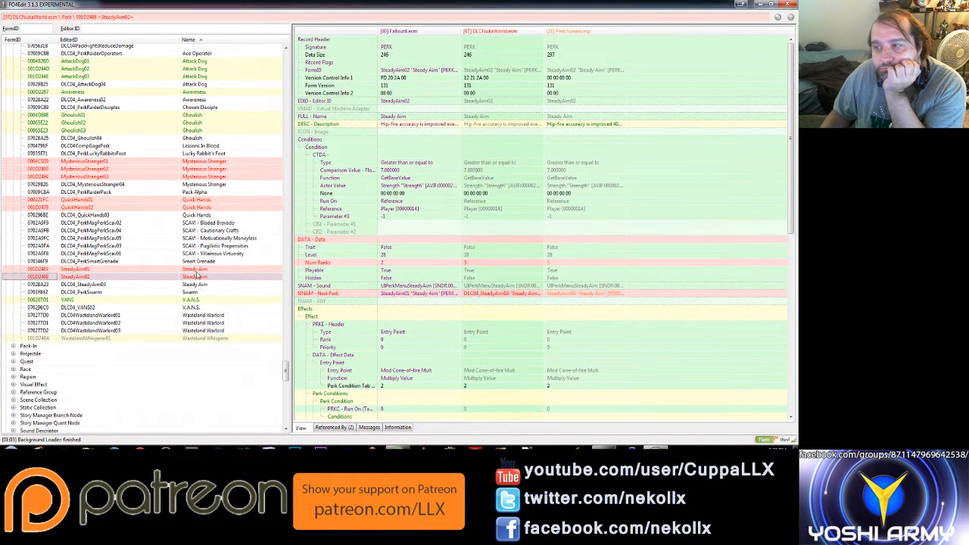
{"action": "left_click", "coordinate": [534, 387]}
{"action": "scroll", "coordinate": [533, 389], "scroll_direction": "down", "scroll_amount": 5}
{"action": "scroll", "coordinate": [532, 389], "scroll_direction": "down", "scroll_amount": 4}
{"action": "scroll", "coordinate": [532, 389], "scroll_direction": "down", "scroll_amount": 4}
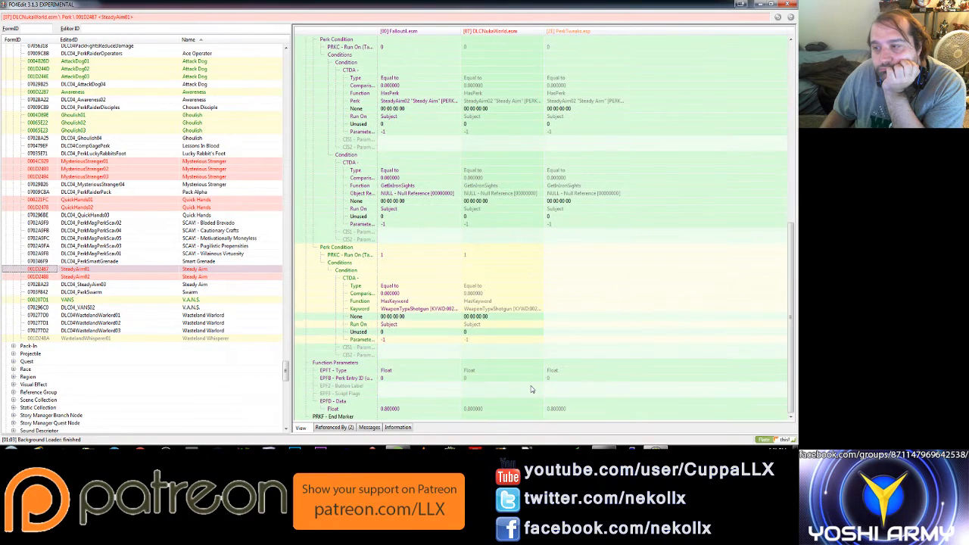
{"action": "scroll", "coordinate": [532, 390], "scroll_direction": "up", "scroll_amount": 3}
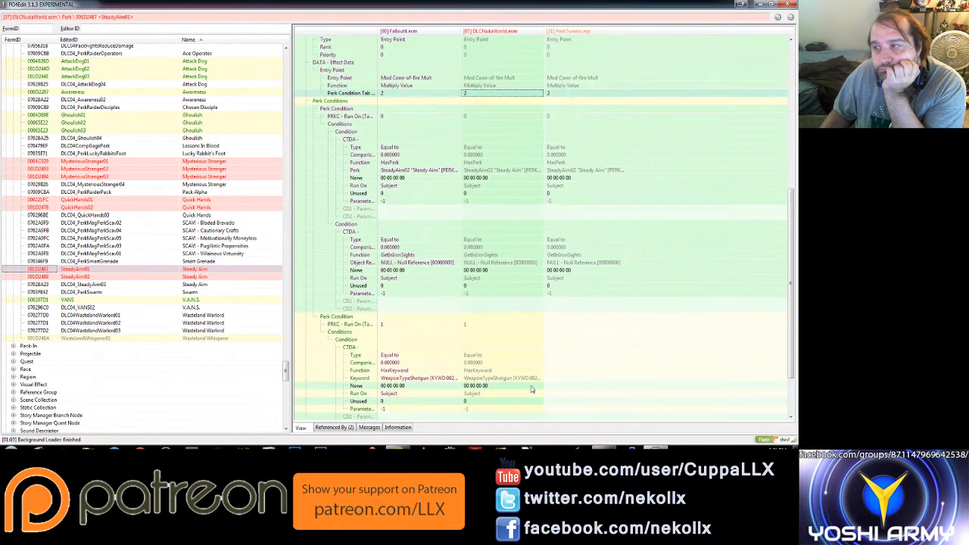
{"action": "scroll", "coordinate": [531, 389], "scroll_direction": "up", "scroll_amount": 3}
{"action": "scroll", "coordinate": [532, 389], "scroll_direction": "up", "scroll_amount": 3}
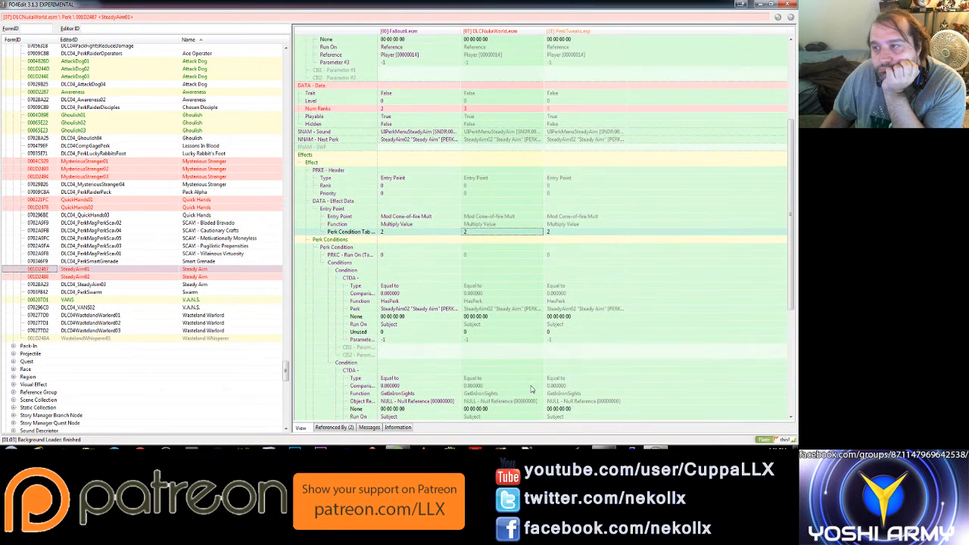
{"action": "scroll", "coordinate": [531, 387], "scroll_direction": "up", "scroll_amount": 3}
{"action": "scroll", "coordinate": [537, 234], "scroll_direction": "up", "scroll_amount": 3}
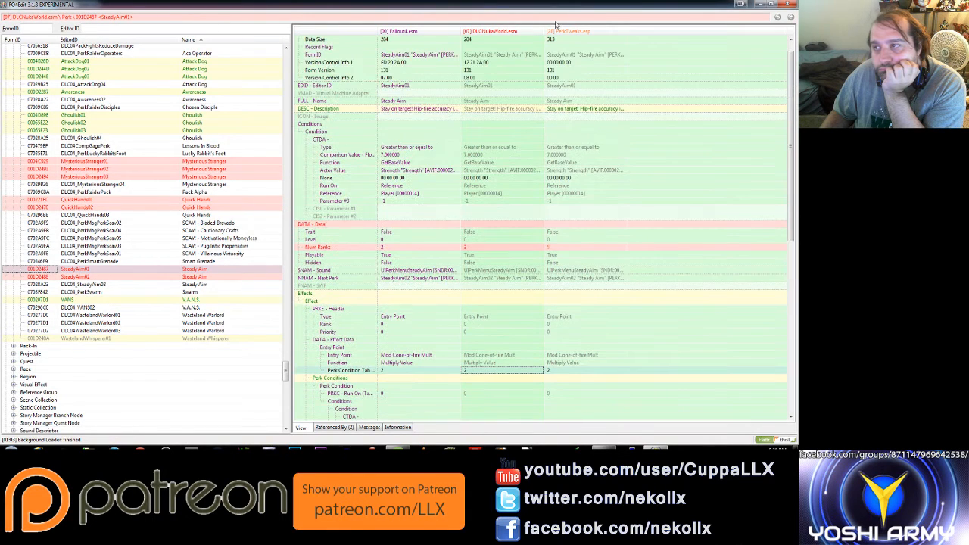
{"action": "left_click_drag", "start_coordinate": [545, 31], "coordinate": [614, 31]}
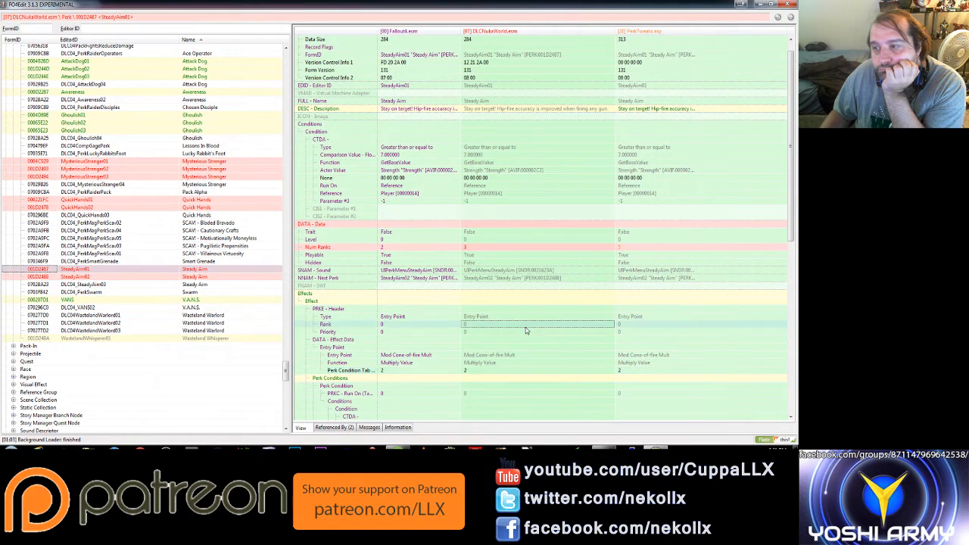
{"action": "scroll", "coordinate": [526, 327], "scroll_direction": "down", "scroll_amount": 8}
{"action": "scroll", "coordinate": [525, 327], "scroll_direction": "down", "scroll_amount": 7}
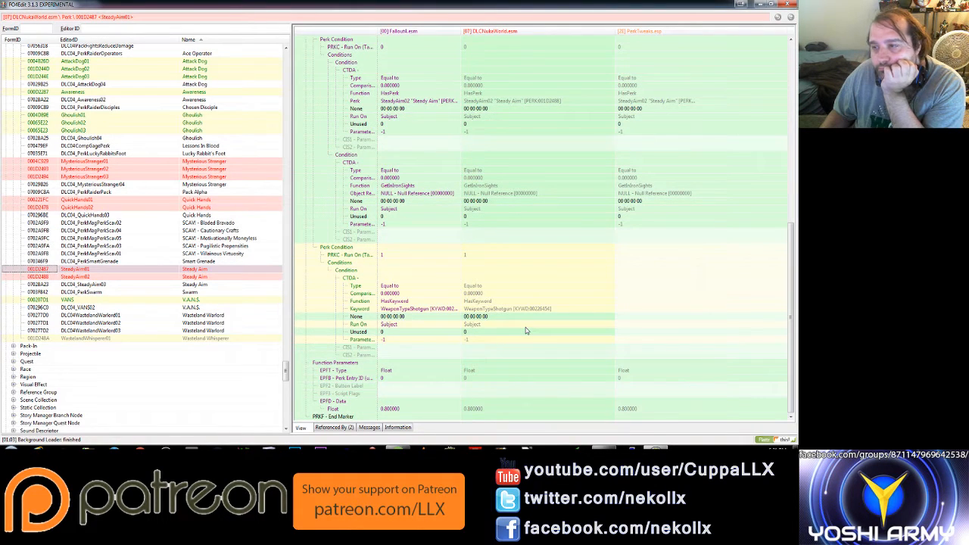
{"action": "scroll", "coordinate": [526, 330], "scroll_direction": "up", "scroll_amount": 4}
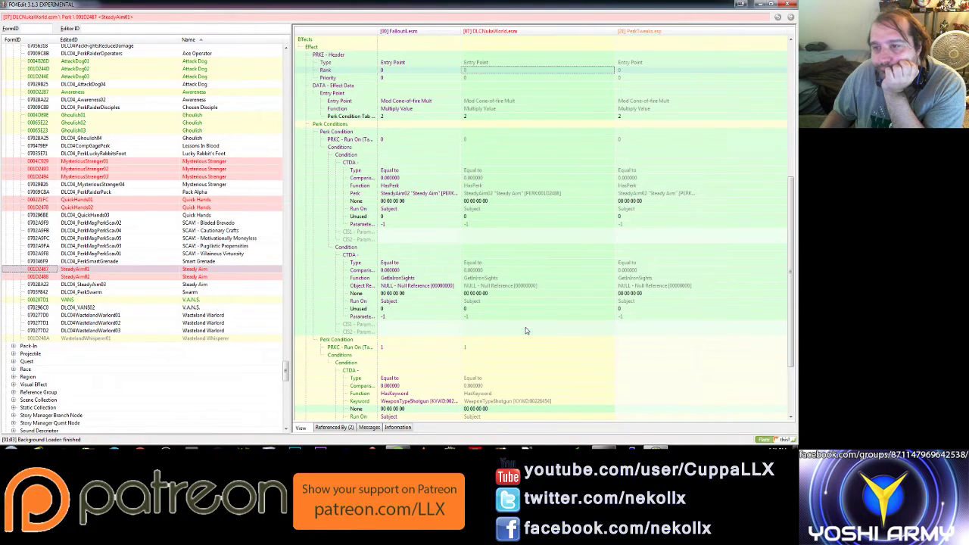
{"action": "left_click", "coordinate": [194, 277]}
{"action": "scroll", "coordinate": [542, 303], "scroll_direction": "down", "scroll_amount": 3}
{"action": "scroll", "coordinate": [542, 303], "scroll_direction": "down", "scroll_amount": 2}
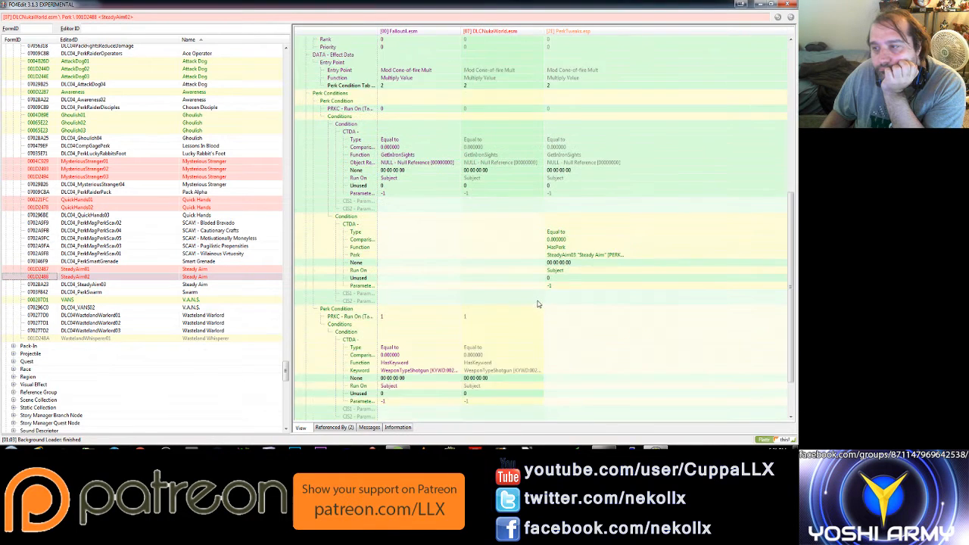
{"action": "scroll", "coordinate": [538, 304], "scroll_direction": "down", "scroll_amount": 3}
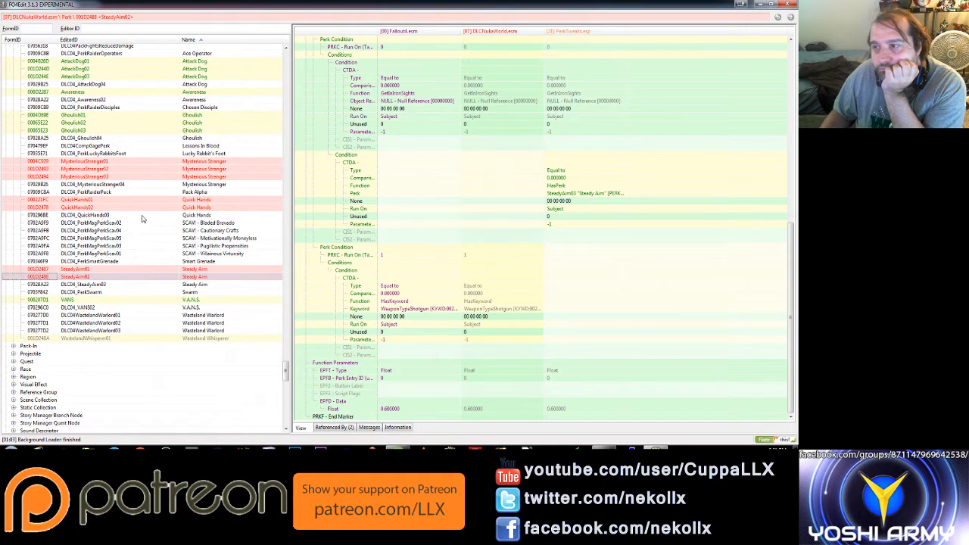
{"action": "scroll", "coordinate": [508, 247], "scroll_direction": "up", "scroll_amount": 3}
{"action": "scroll", "coordinate": [508, 247], "scroll_direction": "down", "scroll_amount": 3}
{"action": "scroll", "coordinate": [508, 247], "scroll_direction": "up", "scroll_amount": 3}
{"action": "scroll", "coordinate": [327, 247], "scroll_direction": "up", "scroll_amount": 4}
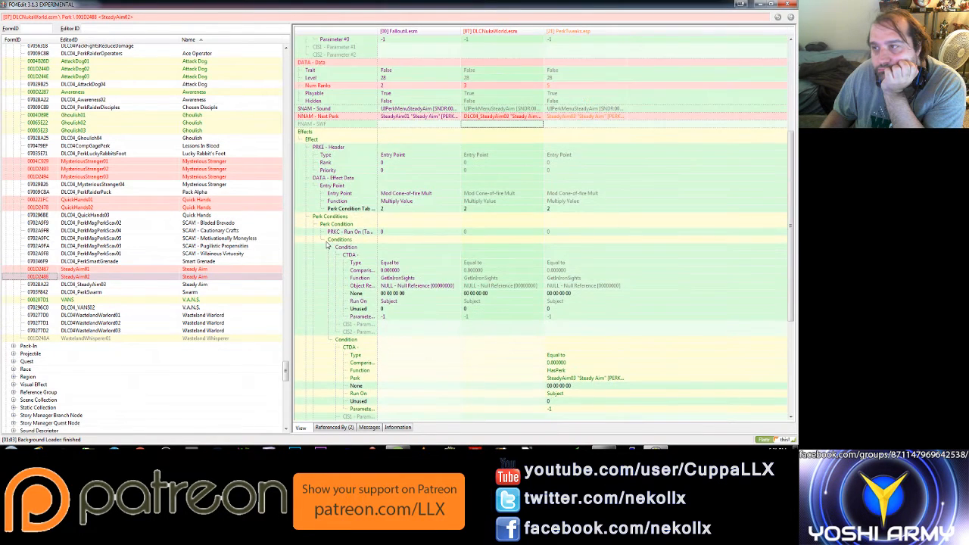
{"action": "scroll", "coordinate": [327, 248], "scroll_direction": "down", "scroll_amount": 1}
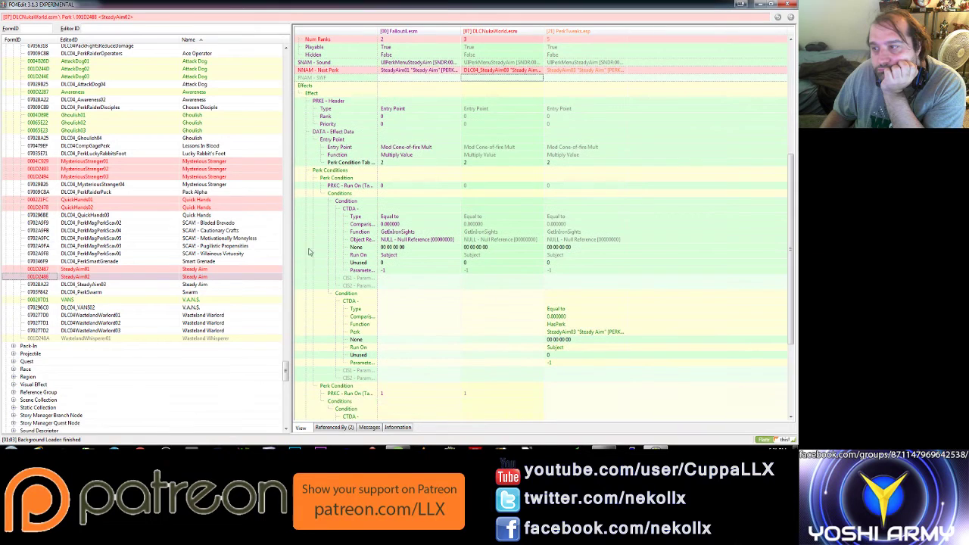
{"action": "left_click", "coordinate": [210, 285]}
{"action": "left_click", "coordinate": [480, 326]}
{"action": "scroll", "coordinate": [480, 326], "scroll_direction": "down", "scroll_amount": 5}
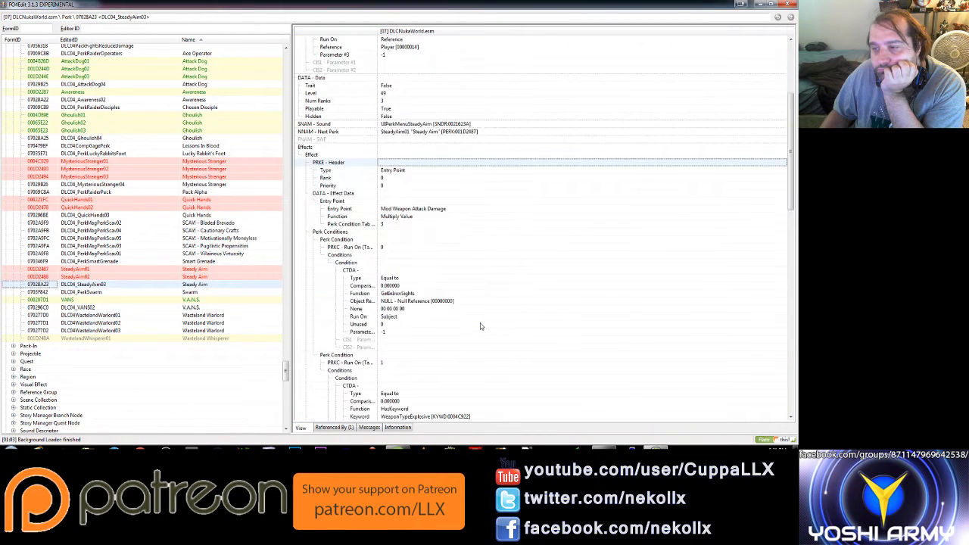
{"action": "scroll", "coordinate": [480, 325], "scroll_direction": "down", "scroll_amount": 5}
{"action": "scroll", "coordinate": [479, 324], "scroll_direction": "down", "scroll_amount": 3}
{"action": "scroll", "coordinate": [478, 323], "scroll_direction": "down", "scroll_amount": 3}
{"action": "scroll", "coordinate": [478, 324], "scroll_direction": "down", "scroll_amount": 1}
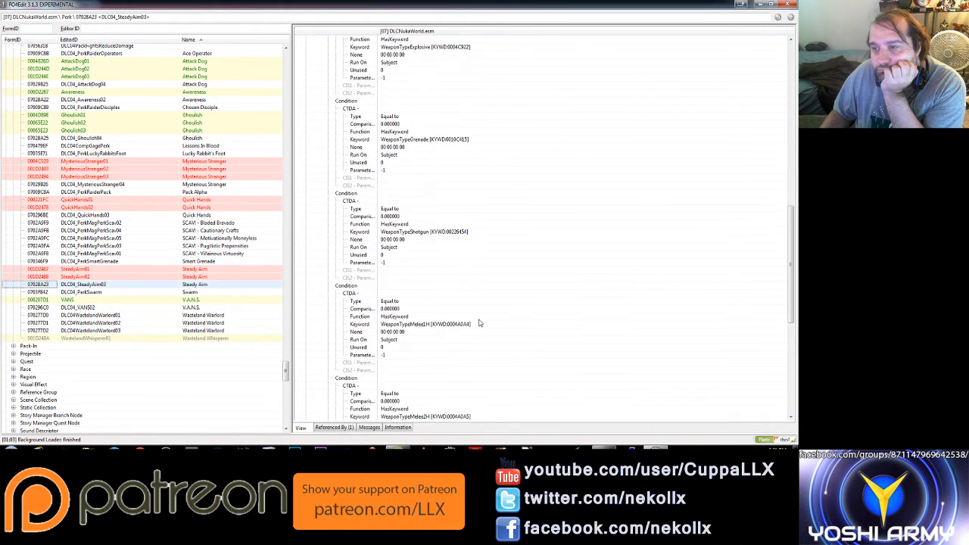
{"action": "scroll", "coordinate": [479, 323], "scroll_direction": "down", "scroll_amount": 2}
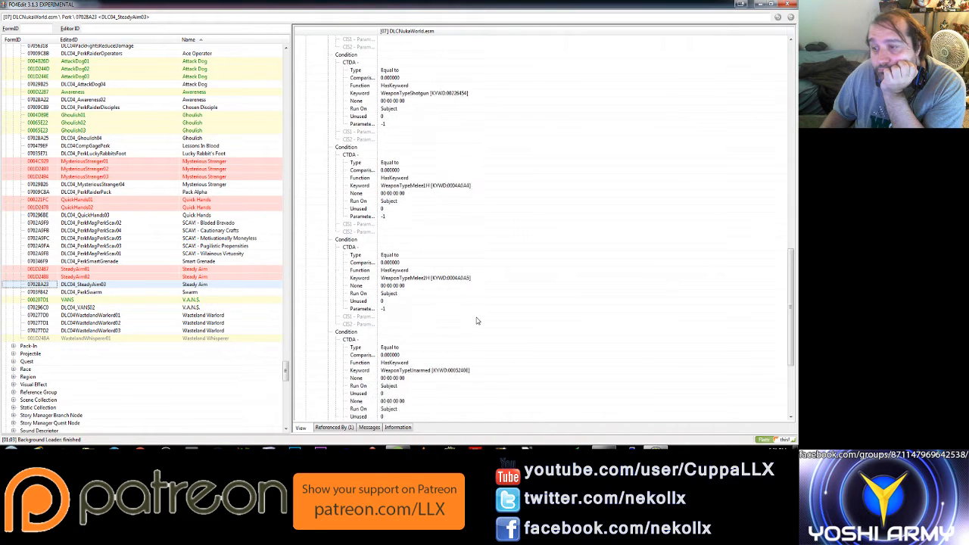
{"action": "scroll", "coordinate": [478, 322], "scroll_direction": "down", "scroll_amount": 8}
{"action": "scroll", "coordinate": [476, 320], "scroll_direction": "down", "scroll_amount": 1}
{"action": "scroll", "coordinate": [476, 318], "scroll_direction": "down", "scroll_amount": 1}
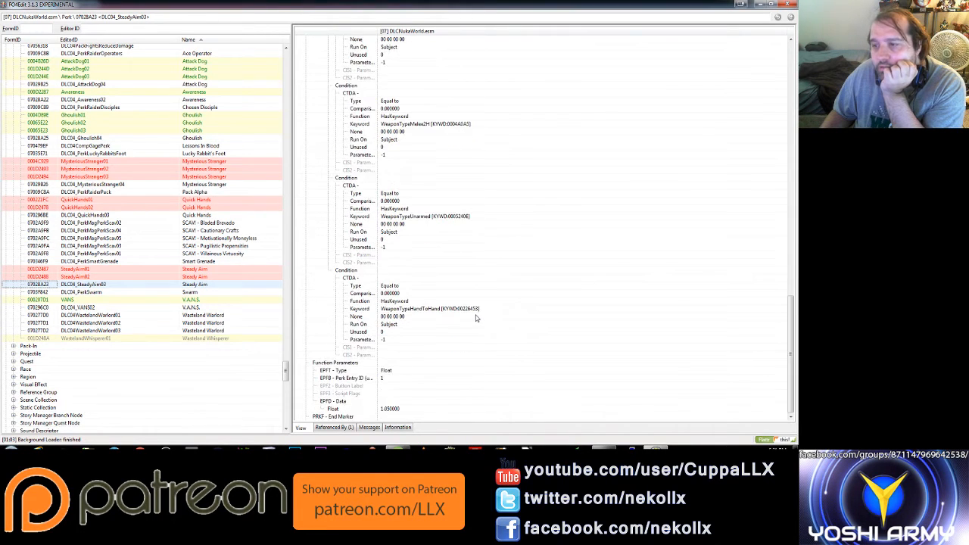
{"action": "scroll", "coordinate": [475, 310], "scroll_direction": "up", "scroll_amount": 4}
{"action": "scroll", "coordinate": [475, 308], "scroll_direction": "up", "scroll_amount": 4}
{"action": "scroll", "coordinate": [475, 308], "scroll_direction": "up", "scroll_amount": 5}
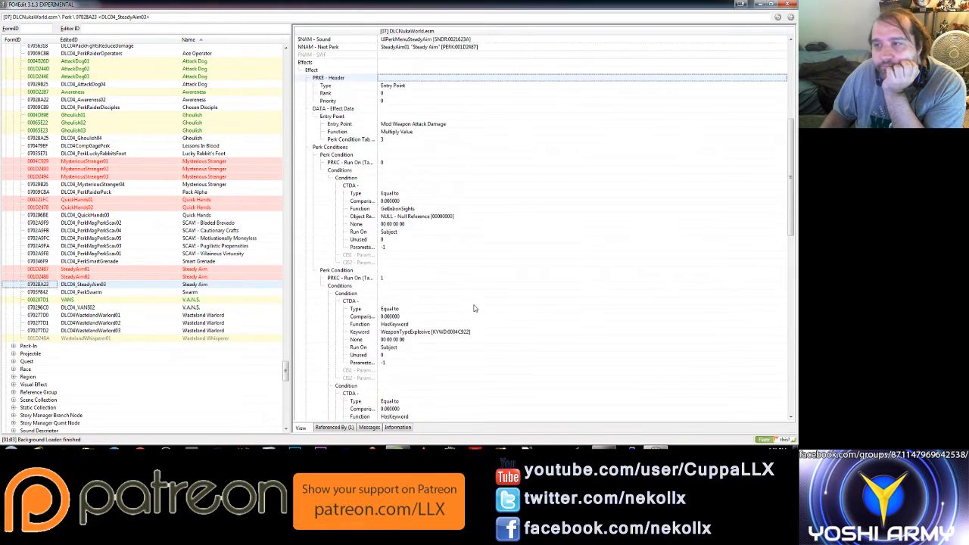
{"action": "scroll", "coordinate": [474, 308], "scroll_direction": "up", "scroll_amount": 5}
{"action": "scroll", "coordinate": [475, 308], "scroll_direction": "up", "scroll_amount": 2}
{"action": "scroll", "coordinate": [474, 308], "scroll_direction": "up", "scroll_amount": 2}
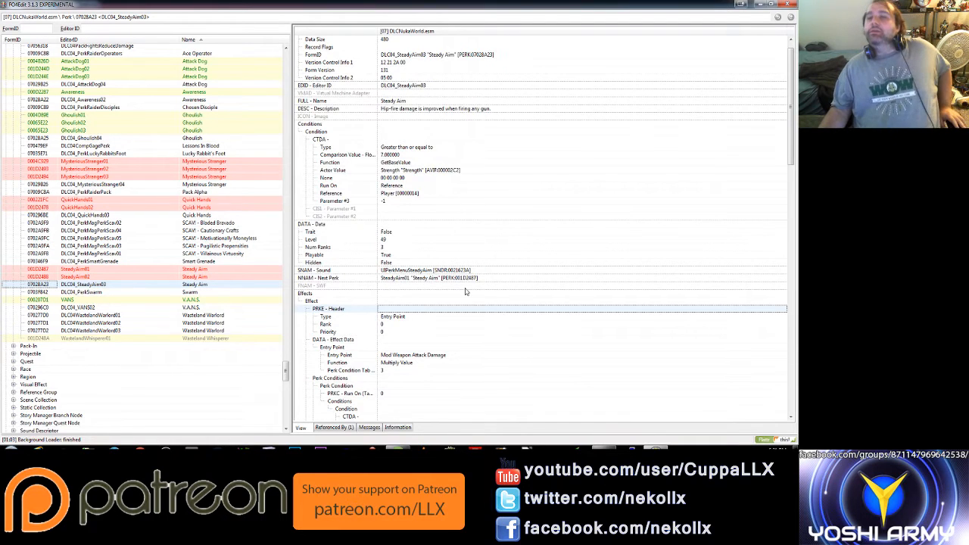
{"action": "scroll", "coordinate": [466, 293], "scroll_direction": "down", "scroll_amount": 2}
{"action": "scroll", "coordinate": [469, 273], "scroll_direction": "down", "scroll_amount": 3}
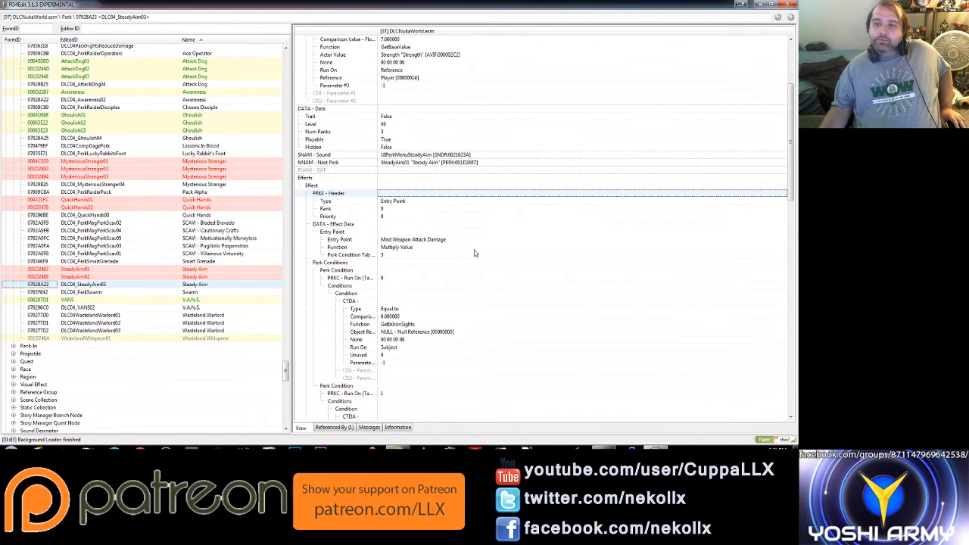
{"action": "scroll", "coordinate": [474, 253], "scroll_direction": "down", "scroll_amount": 2}
{"action": "scroll", "coordinate": [473, 249], "scroll_direction": "down", "scroll_amount": 3}
{"action": "scroll", "coordinate": [472, 248], "scroll_direction": "down", "scroll_amount": 1}
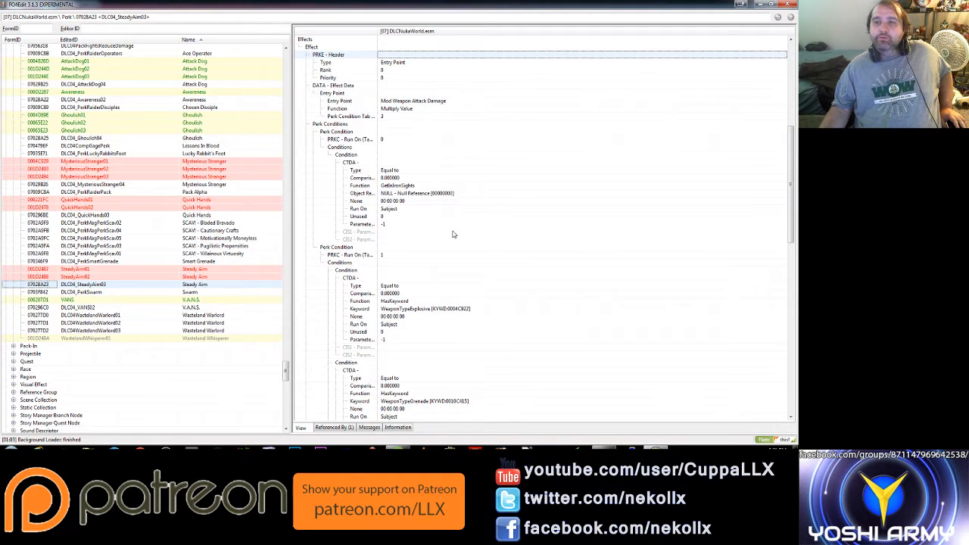
{"action": "scroll", "coordinate": [415, 213], "scroll_direction": "down", "scroll_amount": 1}
{"action": "scroll", "coordinate": [411, 210], "scroll_direction": "down", "scroll_amount": 2}
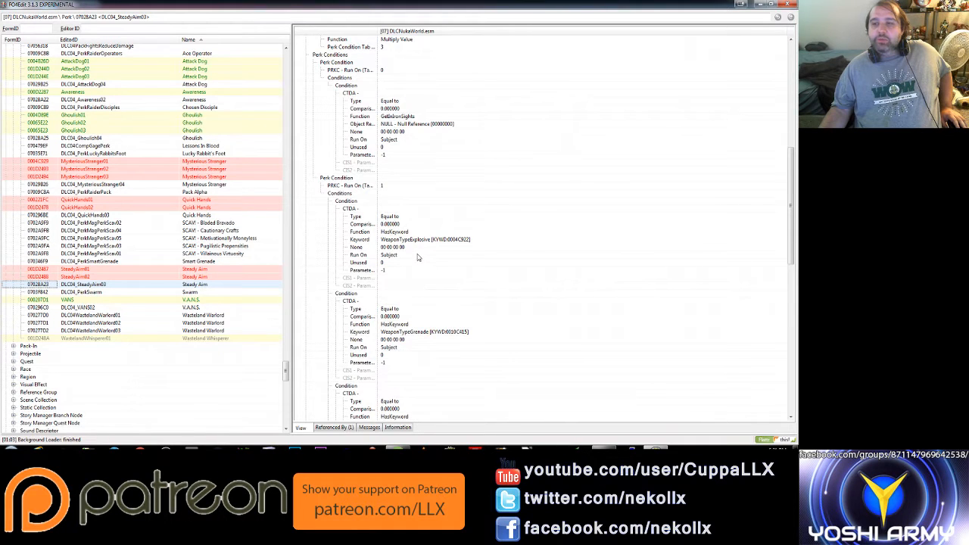
{"action": "scroll", "coordinate": [417, 258], "scroll_direction": "down", "scroll_amount": 5}
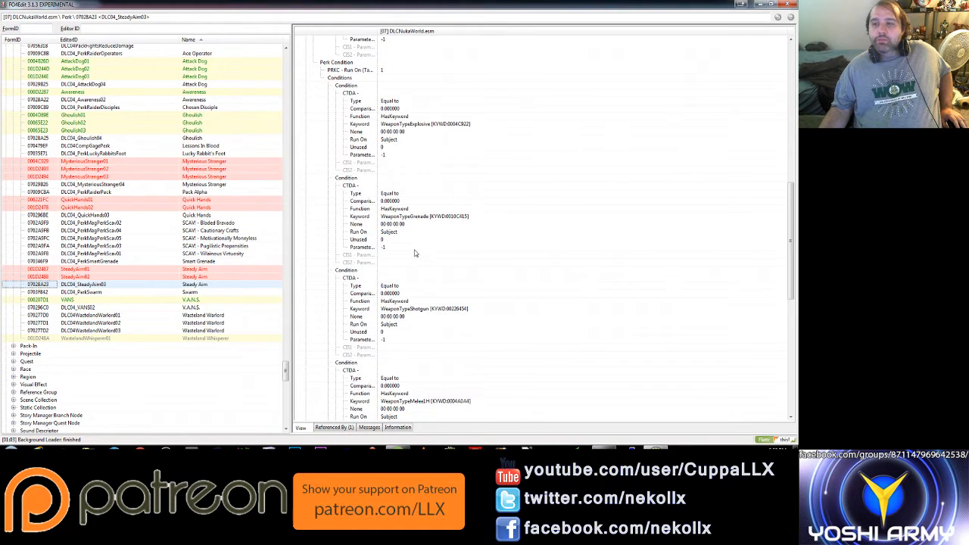
{"action": "scroll", "coordinate": [415, 252], "scroll_direction": "down", "scroll_amount": 2}
{"action": "scroll", "coordinate": [415, 253], "scroll_direction": "down", "scroll_amount": 2}
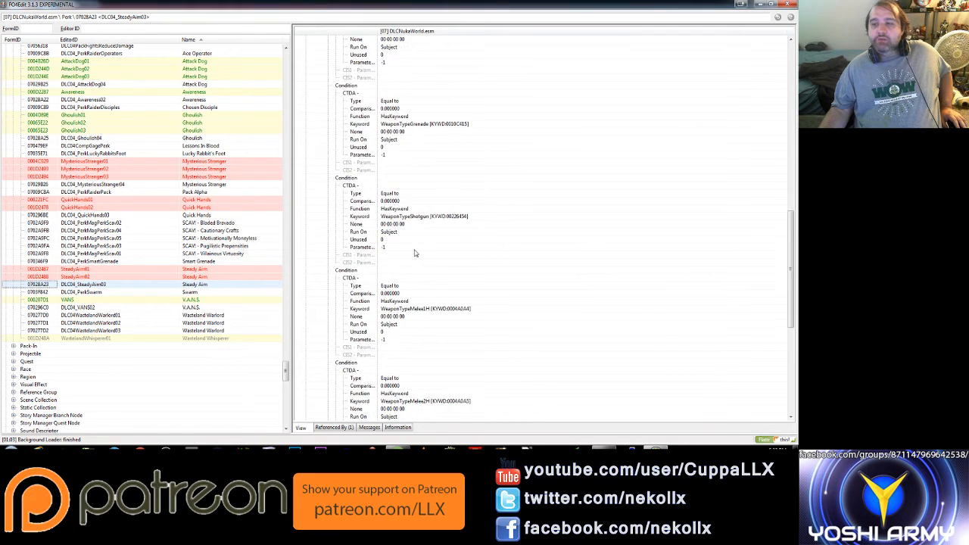
{"action": "scroll", "coordinate": [415, 253], "scroll_direction": "down", "scroll_amount": 3}
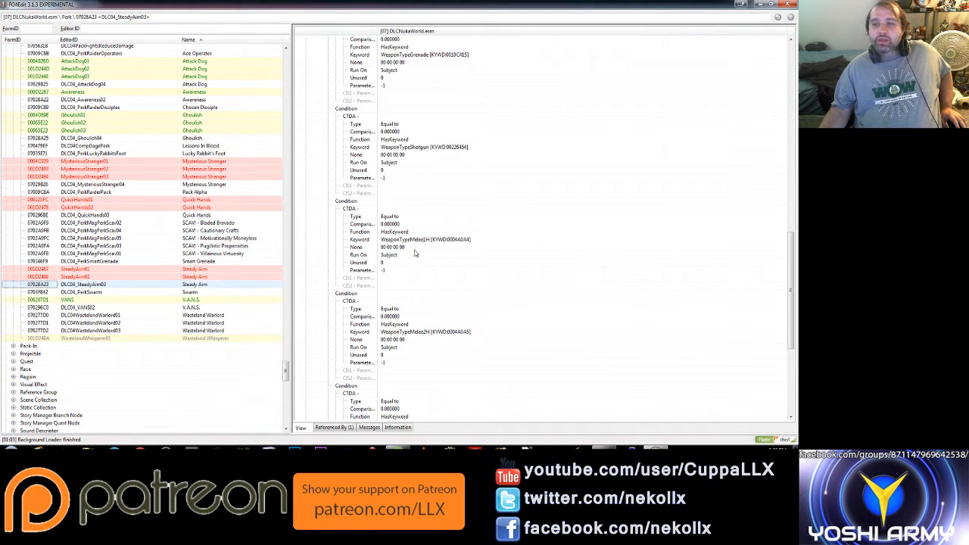
{"action": "scroll", "coordinate": [415, 253], "scroll_direction": "down", "scroll_amount": 2}
{"action": "scroll", "coordinate": [415, 253], "scroll_direction": "down", "scroll_amount": 2}
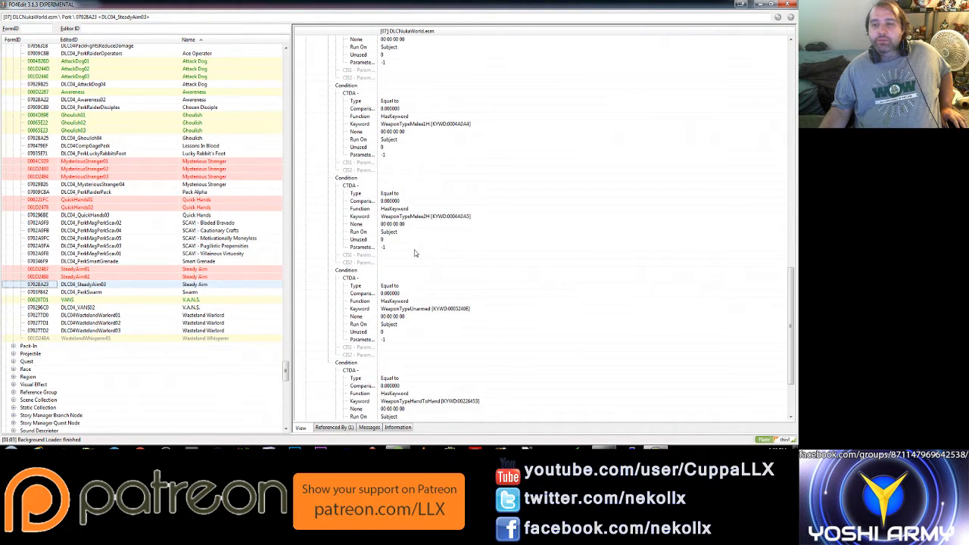
{"action": "scroll", "coordinate": [414, 252], "scroll_direction": "down", "scroll_amount": 2}
{"action": "scroll", "coordinate": [415, 253], "scroll_direction": "down", "scroll_amount": 2}
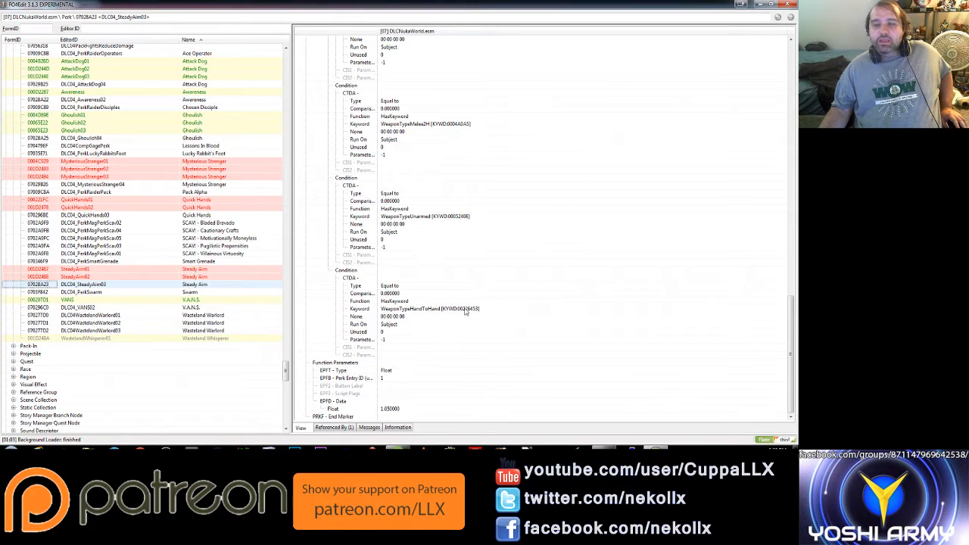
{"action": "scroll", "coordinate": [462, 303], "scroll_direction": "up", "scroll_amount": 2}
{"action": "scroll", "coordinate": [454, 292], "scroll_direction": "up", "scroll_amount": 2}
{"action": "scroll", "coordinate": [455, 275], "scroll_direction": "up", "scroll_amount": 2}
{"action": "scroll", "coordinate": [456, 268], "scroll_direction": "up", "scroll_amount": 3}
{"action": "scroll", "coordinate": [456, 268], "scroll_direction": "up", "scroll_amount": 5}
{"action": "scroll", "coordinate": [456, 268], "scroll_direction": "up", "scroll_amount": 6}
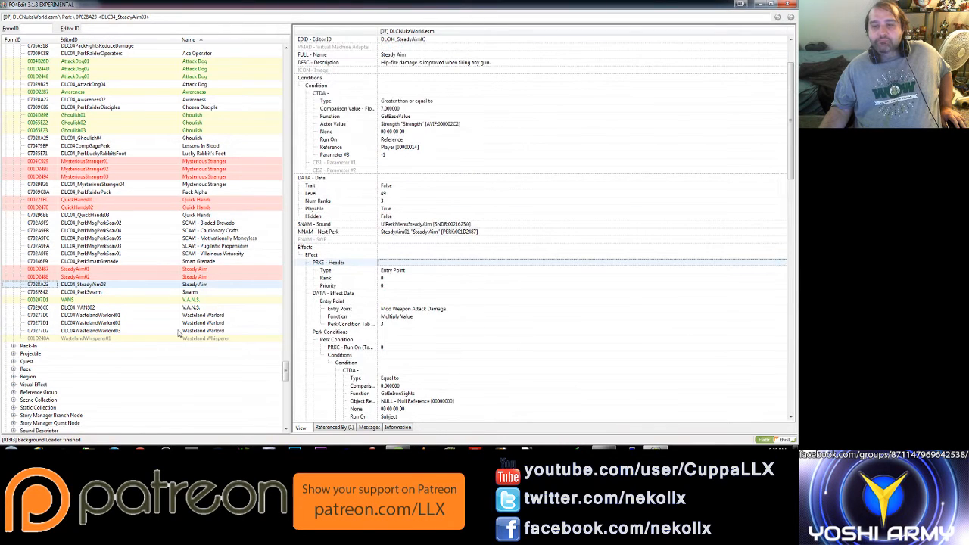
- Show the VANS perk, then the DLC04_VANS02 perk with its +2 Perception rank
{"action": "left_click", "coordinate": [194, 301]}
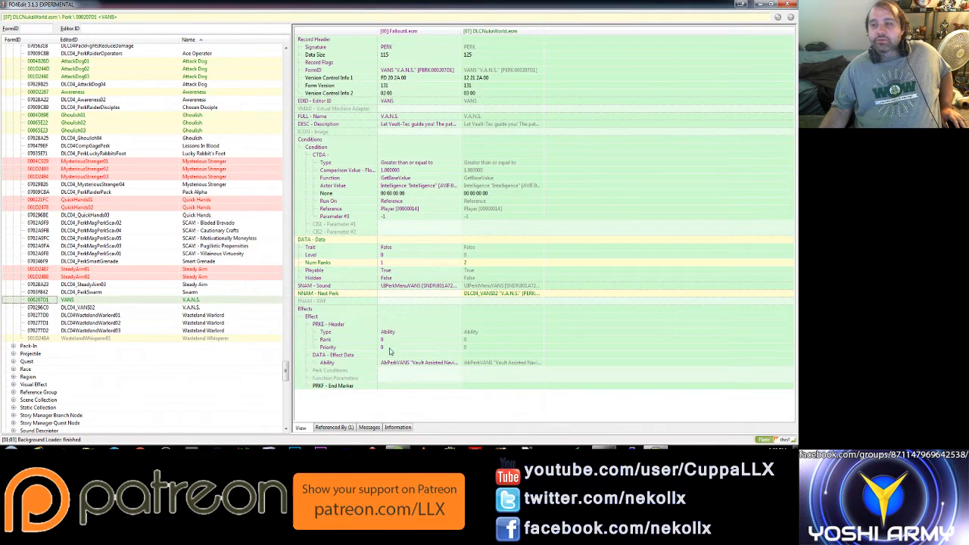
{"action": "left_click", "coordinate": [191, 308]}
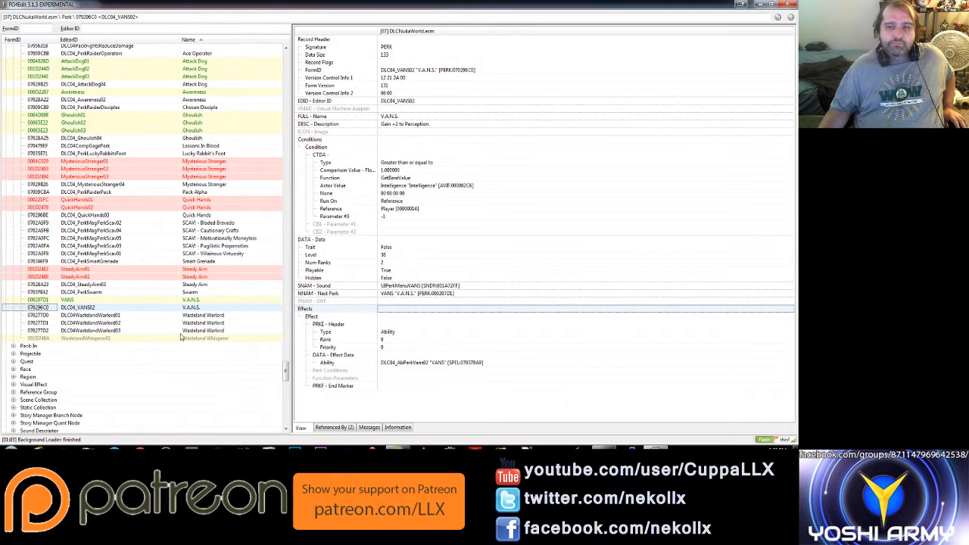
- Compare WastelandWhisperer01 across plugins, then show the DLC04WastelandWarlord01 perk
{"action": "left_click", "coordinate": [221, 339]}
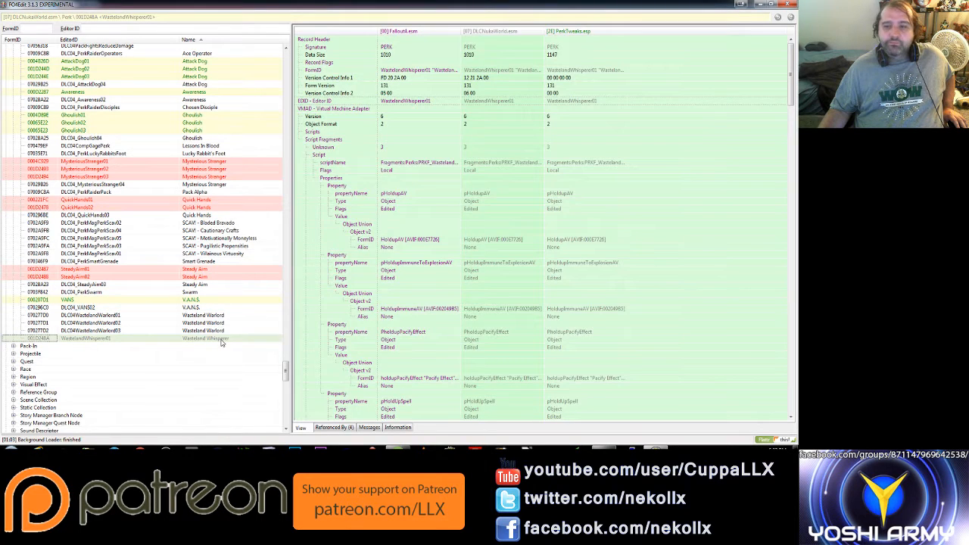
{"action": "scroll", "coordinate": [519, 365], "scroll_direction": "down", "scroll_amount": 2}
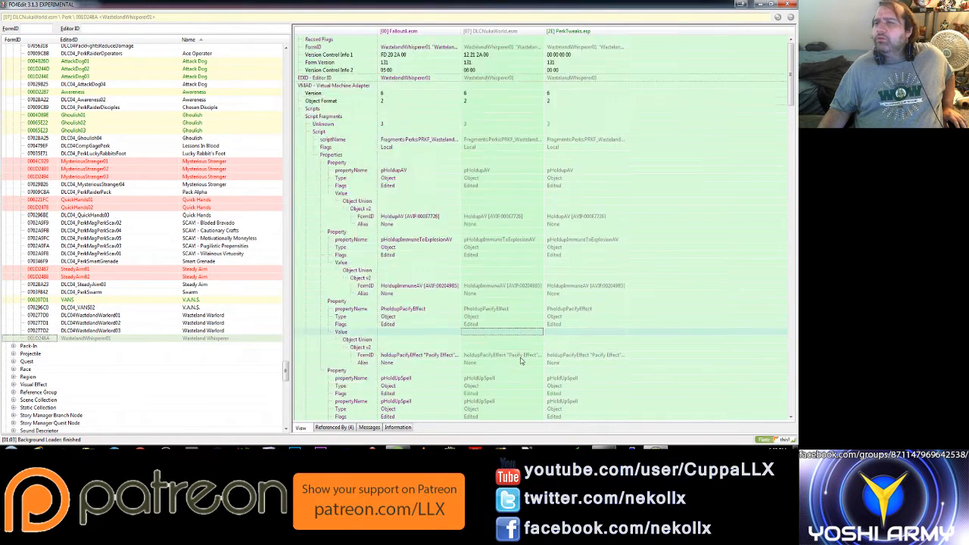
{"action": "scroll", "coordinate": [519, 365], "scroll_direction": "down", "scroll_amount": 5}
{"action": "scroll", "coordinate": [519, 366], "scroll_direction": "down", "scroll_amount": 5}
{"action": "scroll", "coordinate": [519, 367], "scroll_direction": "down", "scroll_amount": 3}
{"action": "scroll", "coordinate": [519, 366], "scroll_direction": "down", "scroll_amount": 3}
{"action": "scroll", "coordinate": [519, 366], "scroll_direction": "down", "scroll_amount": 3}
{"action": "scroll", "coordinate": [519, 365], "scroll_direction": "down", "scroll_amount": 3}
{"action": "scroll", "coordinate": [519, 365], "scroll_direction": "down", "scroll_amount": 3}
{"action": "scroll", "coordinate": [519, 365], "scroll_direction": "down", "scroll_amount": 3}
{"action": "scroll", "coordinate": [519, 367], "scroll_direction": "down", "scroll_amount": 3}
{"action": "scroll", "coordinate": [519, 368], "scroll_direction": "down", "scroll_amount": 3}
{"action": "scroll", "coordinate": [520, 368], "scroll_direction": "up", "scroll_amount": 3}
{"action": "scroll", "coordinate": [519, 367], "scroll_direction": "up", "scroll_amount": 3}
{"action": "scroll", "coordinate": [519, 368], "scroll_direction": "up", "scroll_amount": 3}
{"action": "scroll", "coordinate": [519, 368], "scroll_direction": "up", "scroll_amount": 3}
{"action": "scroll", "coordinate": [519, 368], "scroll_direction": "up", "scroll_amount": 3}
{"action": "scroll", "coordinate": [519, 368], "scroll_direction": "up", "scroll_amount": 3}
{"action": "scroll", "coordinate": [519, 368], "scroll_direction": "up", "scroll_amount": 3}
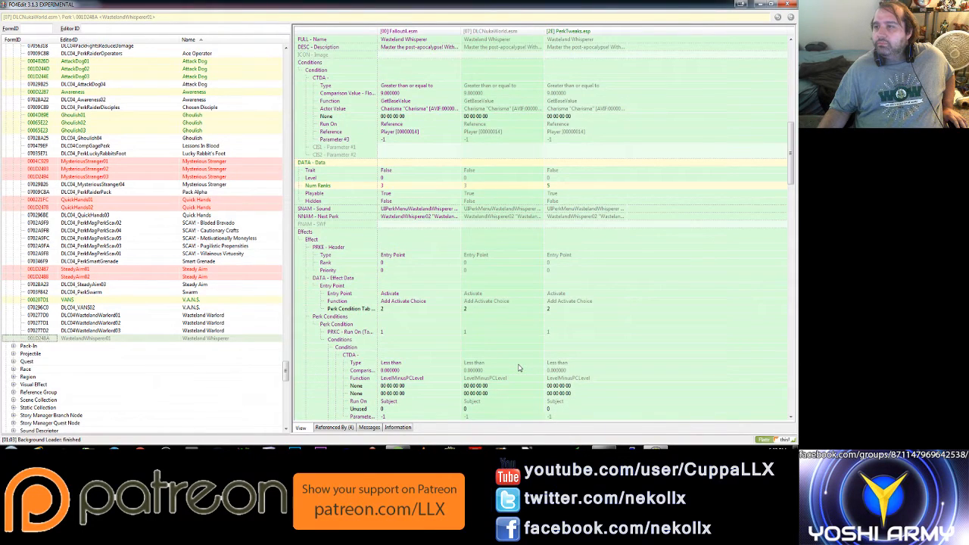
{"action": "scroll", "coordinate": [519, 368], "scroll_direction": "up", "scroll_amount": 3}
{"action": "scroll", "coordinate": [519, 368], "scroll_direction": "up", "scroll_amount": 3}
{"action": "scroll", "coordinate": [519, 368], "scroll_direction": "up", "scroll_amount": 3}
{"action": "scroll", "coordinate": [519, 368], "scroll_direction": "up", "scroll_amount": 3}
{"action": "scroll", "coordinate": [519, 368], "scroll_direction": "up", "scroll_amount": 5}
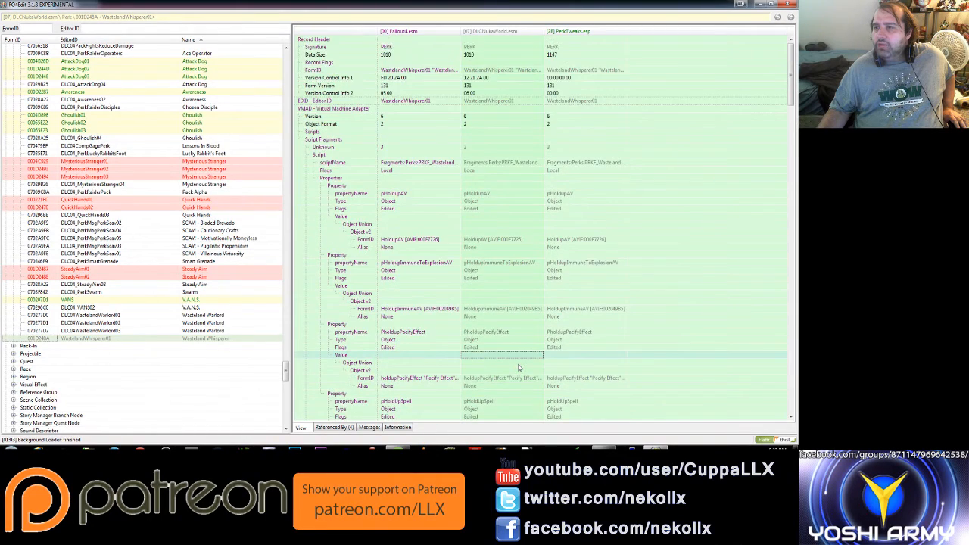
{"action": "scroll", "coordinate": [519, 368], "scroll_direction": "down", "scroll_amount": 5}
{"action": "scroll", "coordinate": [519, 368], "scroll_direction": "down", "scroll_amount": 8}
{"action": "scroll", "coordinate": [519, 368], "scroll_direction": "down", "scroll_amount": 4}
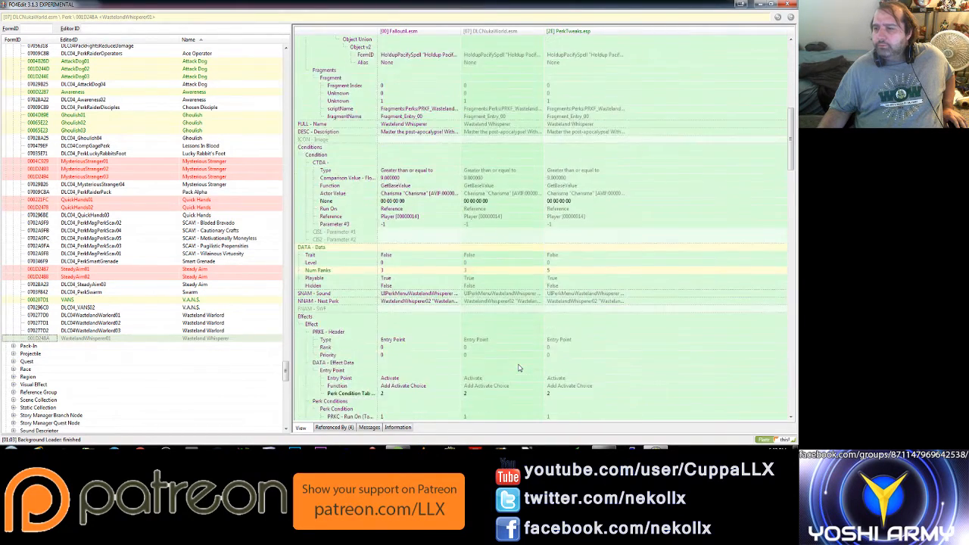
{"action": "left_click", "coordinate": [118, 317]}
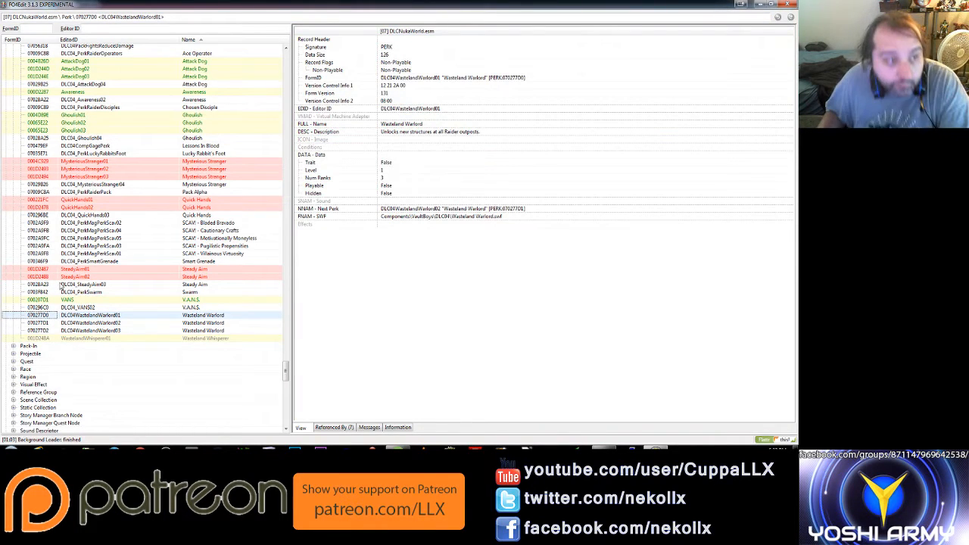
{"action": "scroll", "coordinate": [13, 244], "scroll_direction": "down", "scroll_amount": 5}
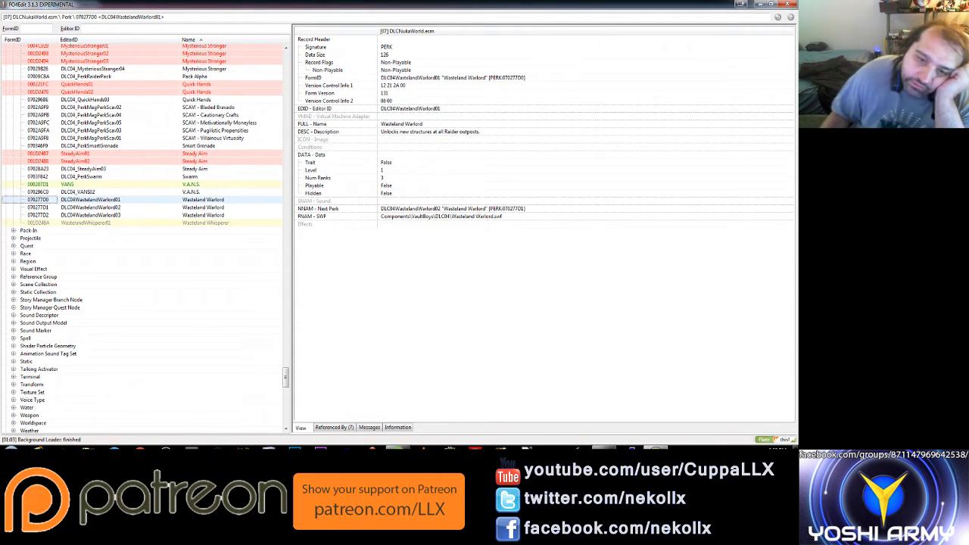
{"action": "scroll", "coordinate": [44, 329], "scroll_direction": "down", "scroll_amount": 1}
{"action": "scroll", "coordinate": [44, 329], "scroll_direction": "down", "scroll_amount": 2}
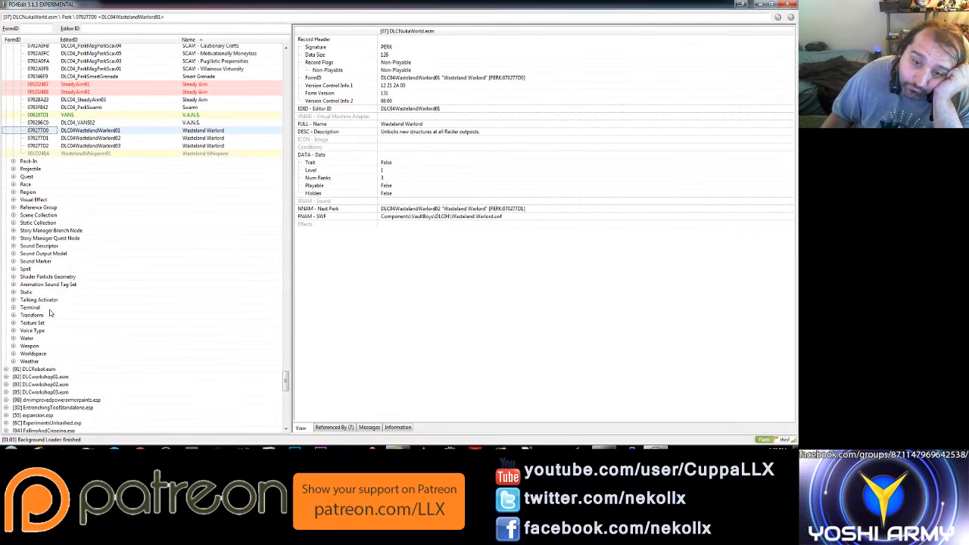
- List Nuka-World weapons and show the Animatronic Alien Blaster (50 energy damage) and the FakeAlienBlasterTurret
{"action": "left_click", "coordinate": [13, 346]}
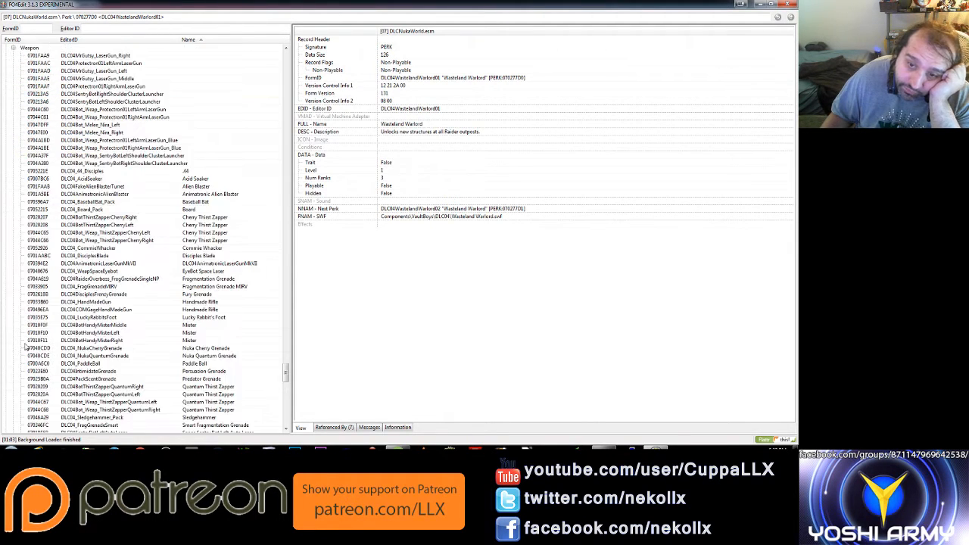
{"action": "scroll", "coordinate": [191, 315], "scroll_direction": "down", "scroll_amount": 2}
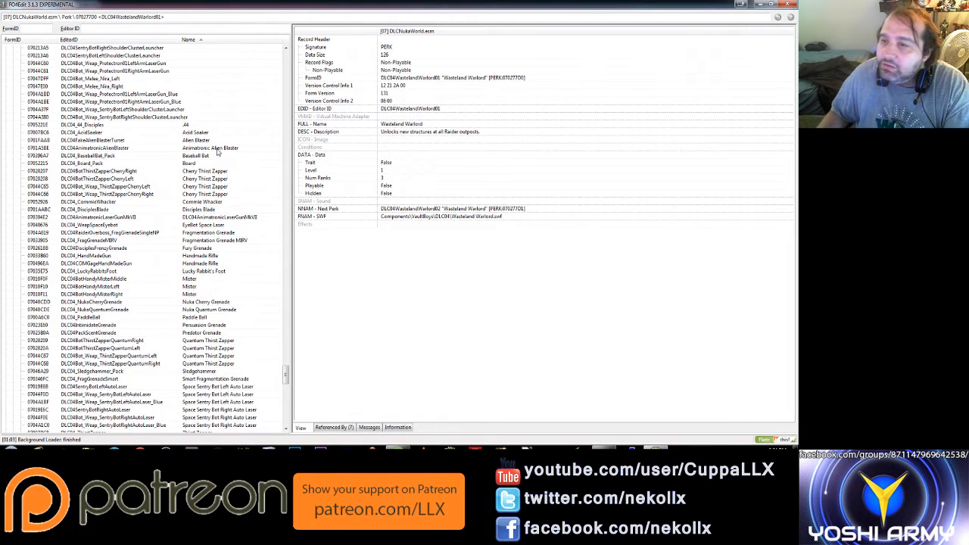
{"action": "left_click", "coordinate": [217, 149]}
{"action": "left_click", "coordinate": [564, 381]}
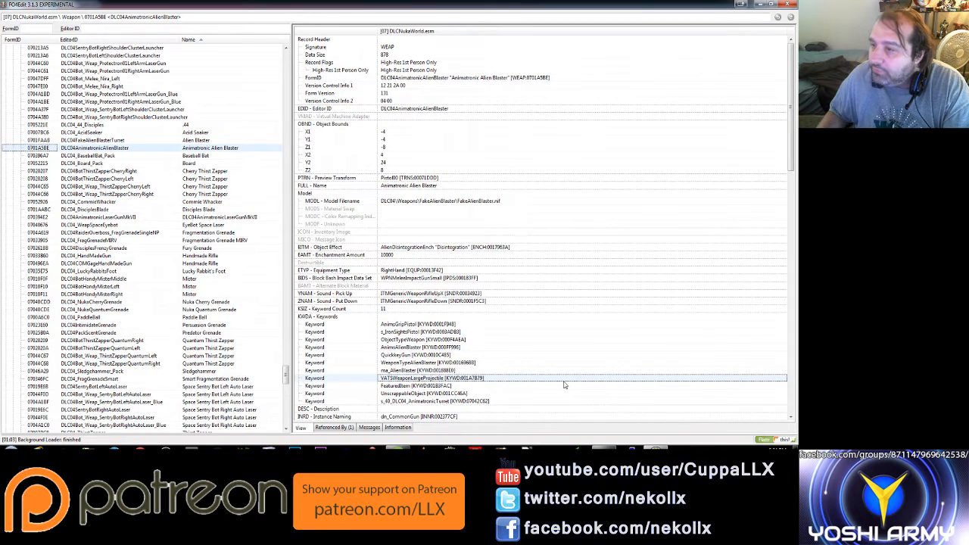
{"action": "scroll", "coordinate": [564, 385], "scroll_direction": "down", "scroll_amount": 3}
{"action": "scroll", "coordinate": [563, 384], "scroll_direction": "down", "scroll_amount": 2}
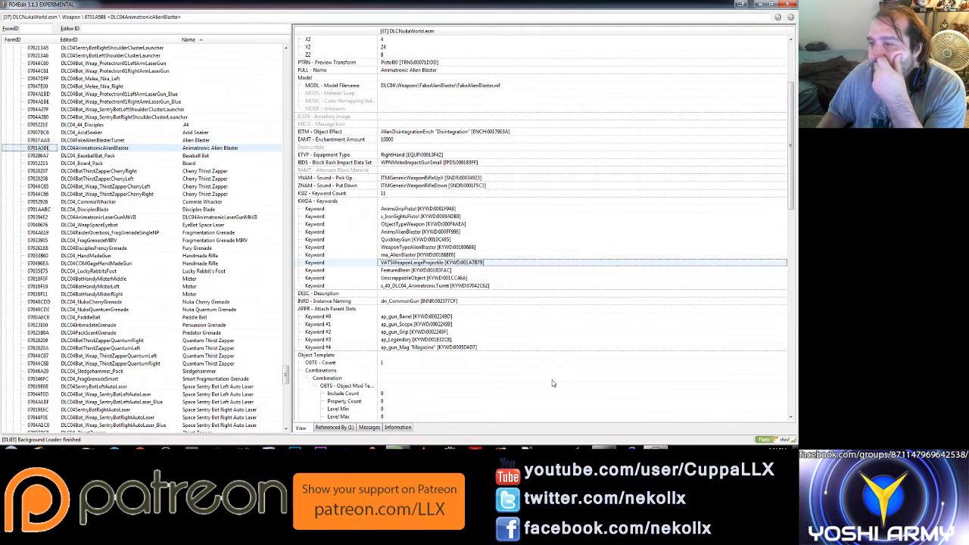
{"action": "scroll", "coordinate": [553, 384], "scroll_direction": "down", "scroll_amount": 3}
{"action": "scroll", "coordinate": [553, 384], "scroll_direction": "down", "scroll_amount": 2}
{"action": "scroll", "coordinate": [553, 384], "scroll_direction": "down", "scroll_amount": 4}
{"action": "scroll", "coordinate": [552, 384], "scroll_direction": "down", "scroll_amount": 4}
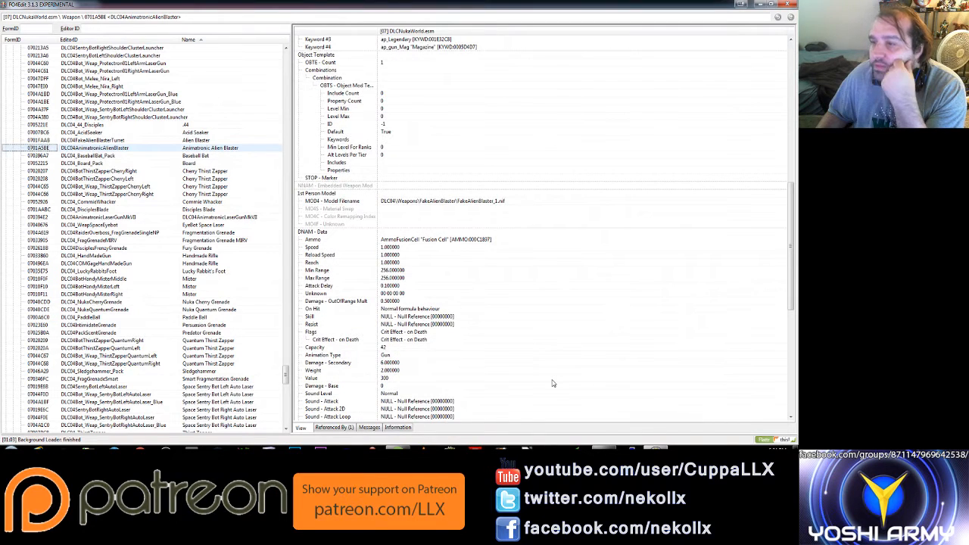
{"action": "scroll", "coordinate": [553, 384], "scroll_direction": "down", "scroll_amount": 1}
{"action": "scroll", "coordinate": [552, 384], "scroll_direction": "down", "scroll_amount": 3}
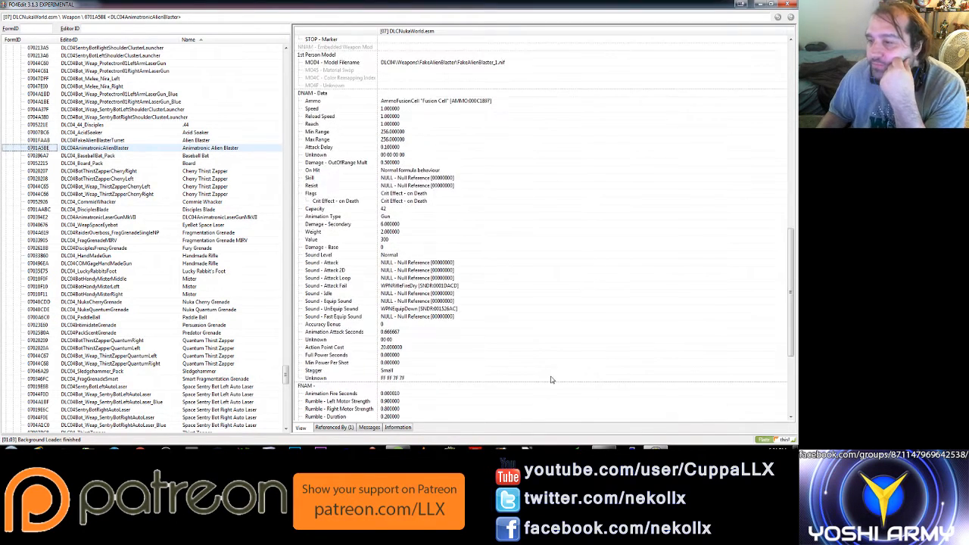
{"action": "scroll", "coordinate": [552, 382], "scroll_direction": "down", "scroll_amount": 4}
{"action": "scroll", "coordinate": [551, 380], "scroll_direction": "down", "scroll_amount": 4}
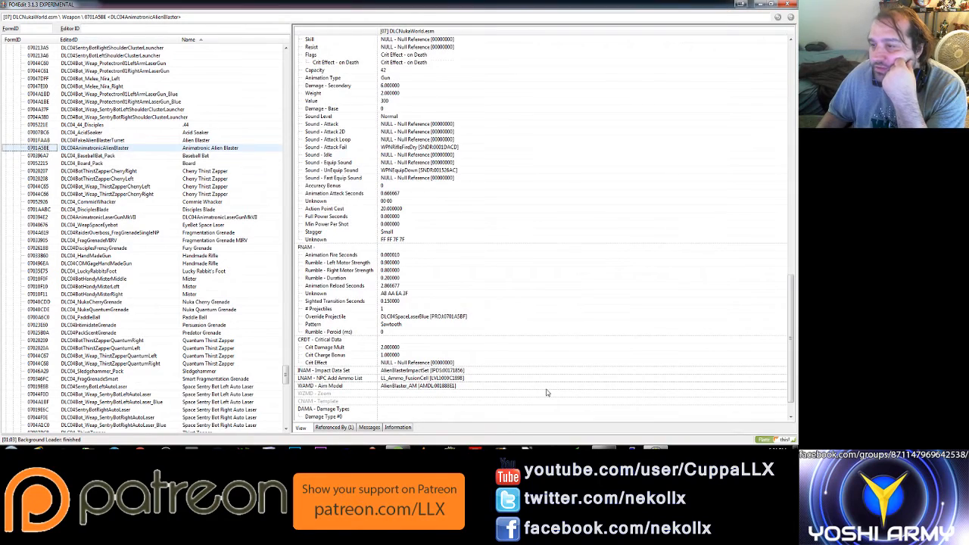
{"action": "scroll", "coordinate": [549, 386], "scroll_direction": "up", "scroll_amount": 3}
{"action": "scroll", "coordinate": [547, 393], "scroll_direction": "up", "scroll_amount": 7}
{"action": "scroll", "coordinate": [546, 391], "scroll_direction": "up", "scroll_amount": 3}
{"action": "scroll", "coordinate": [545, 389], "scroll_direction": "down", "scroll_amount": 10}
{"action": "scroll", "coordinate": [545, 385], "scroll_direction": "down", "scroll_amount": 4}
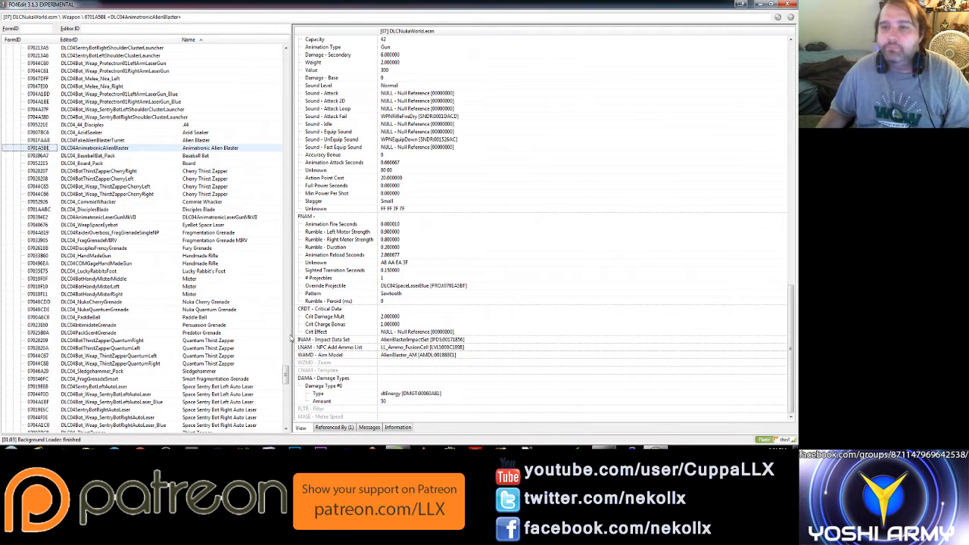
{"action": "left_click", "coordinate": [202, 141]}
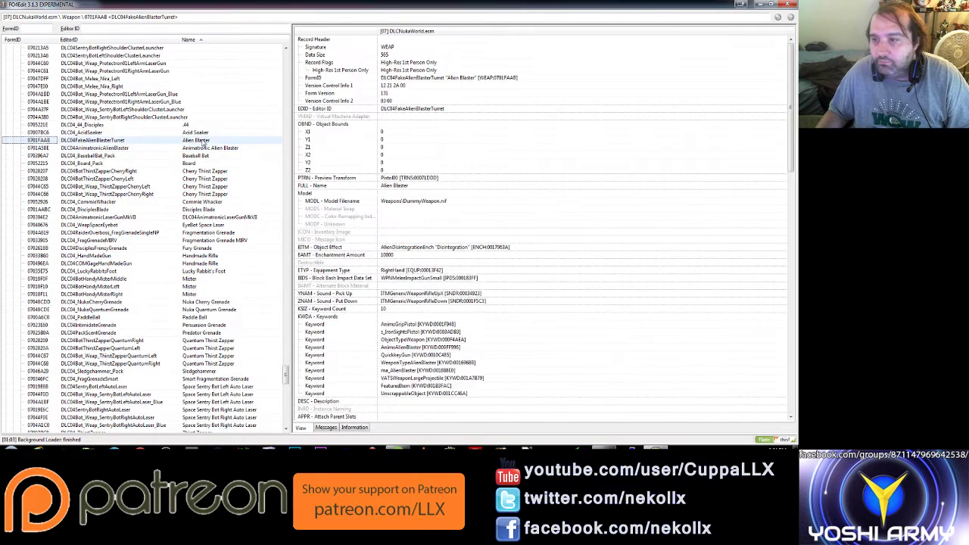
{"action": "left_click", "coordinate": [209, 148]}
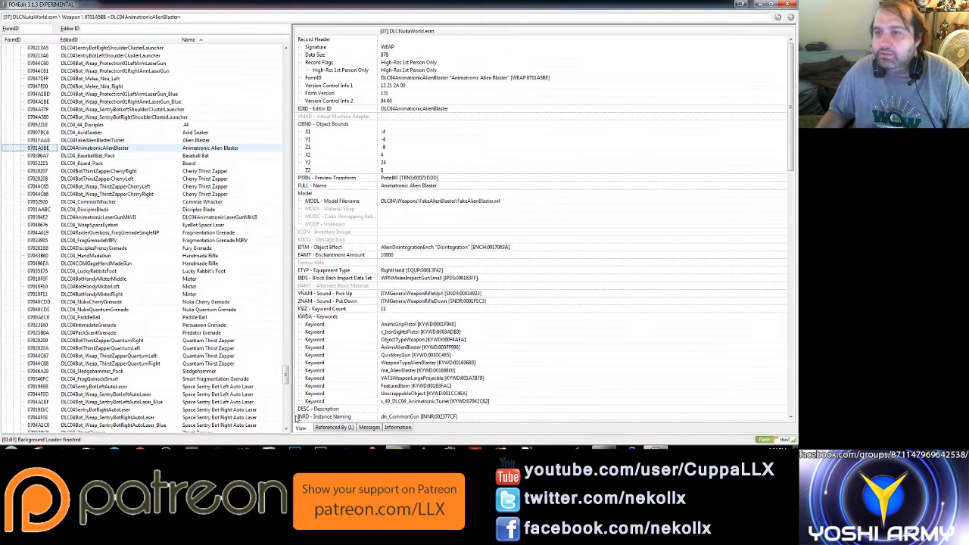
{"action": "left_click_drag", "start_coordinate": [286, 383], "coordinate": [286, 56]}
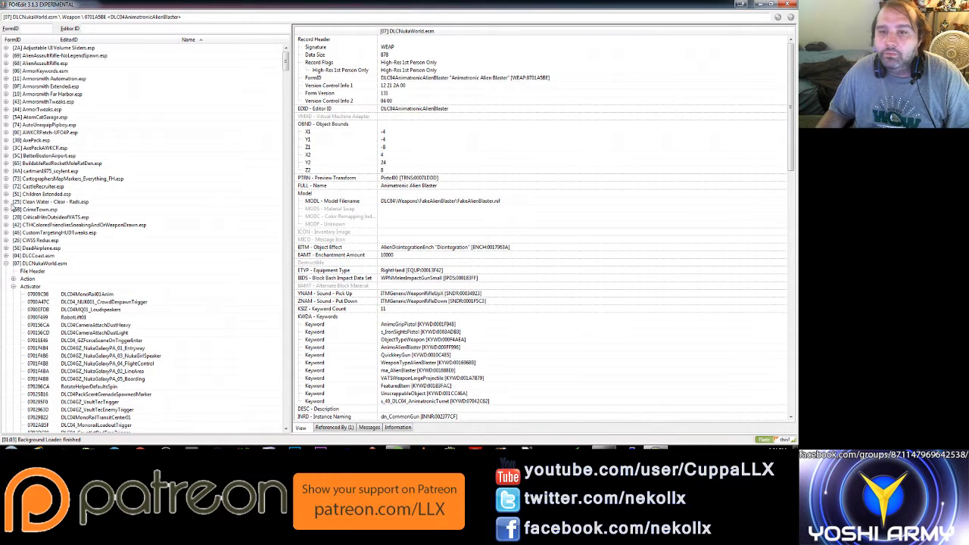
{"action": "scroll", "coordinate": [26, 211], "scroll_direction": "down", "scroll_amount": 1}
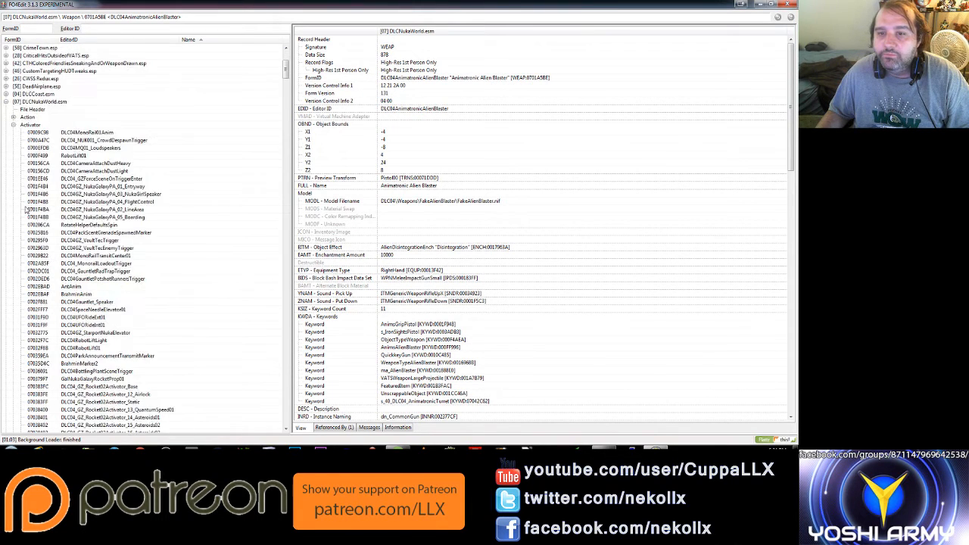
{"action": "scroll", "coordinate": [25, 208], "scroll_direction": "down", "scroll_amount": 10}
{"action": "left_click_drag", "start_coordinate": [287, 83], "coordinate": [289, 427]}
{"action": "scroll", "coordinate": [147, 320], "scroll_direction": "up", "scroll_amount": 20}
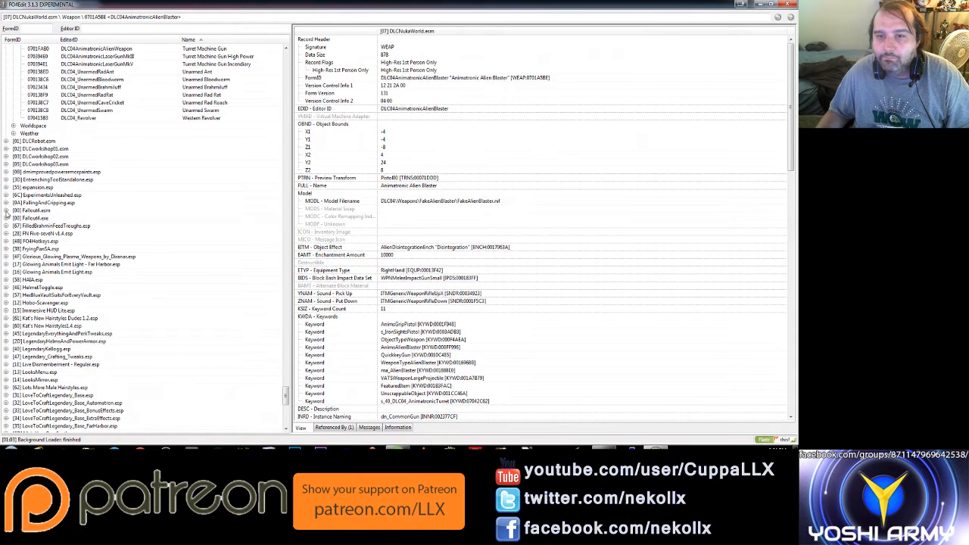
- Expand Fallout4.esm and its Weapon group to reach the base AlienBlaster record
{"action": "left_click", "coordinate": [7, 211]}
{"action": "scroll", "coordinate": [43, 361], "scroll_direction": "down", "scroll_amount": 10}
{"action": "scroll", "coordinate": [43, 361], "scroll_direction": "down", "scroll_amount": 10}
{"action": "scroll", "coordinate": [43, 361], "scroll_direction": "down", "scroll_amount": 10}
{"action": "scroll", "coordinate": [43, 362], "scroll_direction": "down", "scroll_amount": 4}
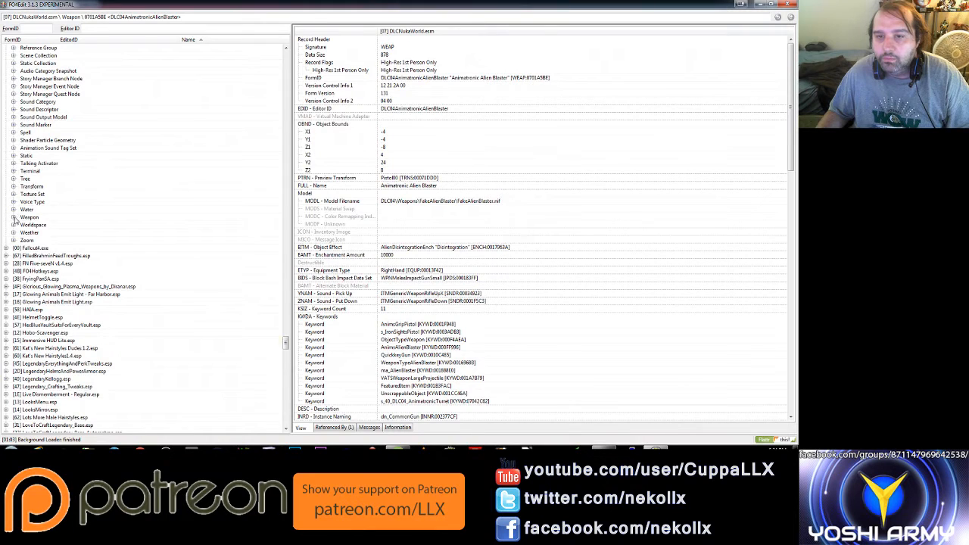
{"action": "left_click", "coordinate": [13, 217]}
{"action": "scroll", "coordinate": [196, 295], "scroll_direction": "down", "scroll_amount": 4}
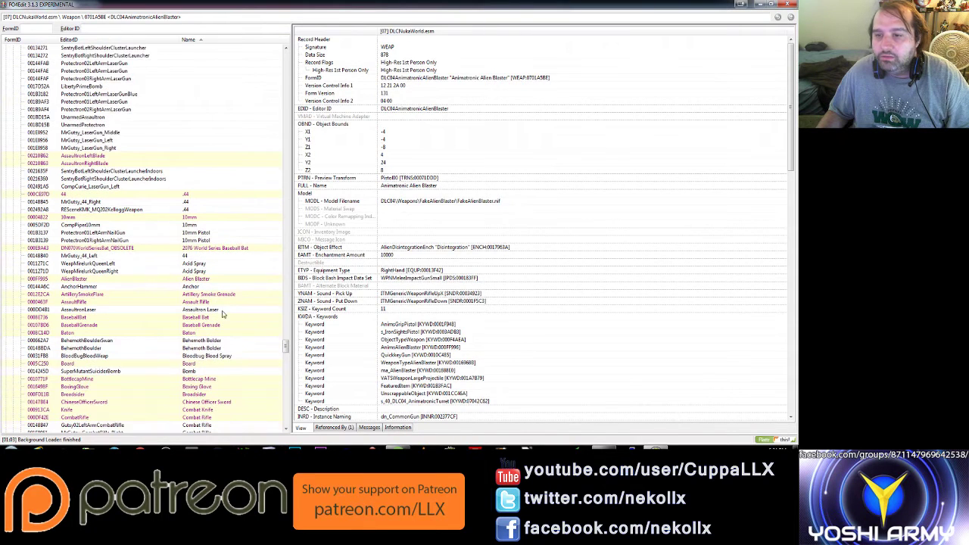
- Compare the base AlienBlaster with DLC04AnimatronicAlienBlaster using Compare to
{"action": "left_click", "coordinate": [202, 279], "text": "ctrl"}
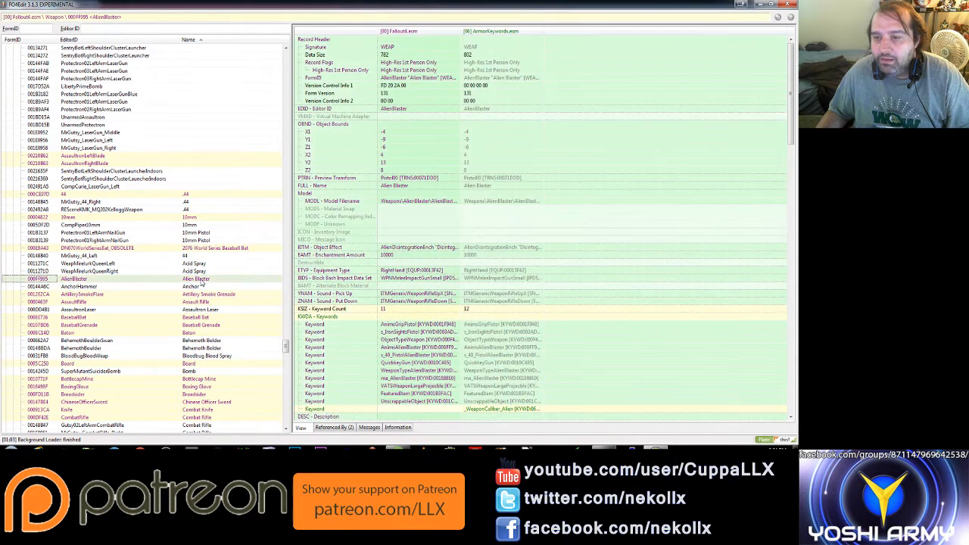
{"action": "right_click", "coordinate": [200, 76]}
{"action": "left_click", "coordinate": [241, 83]}
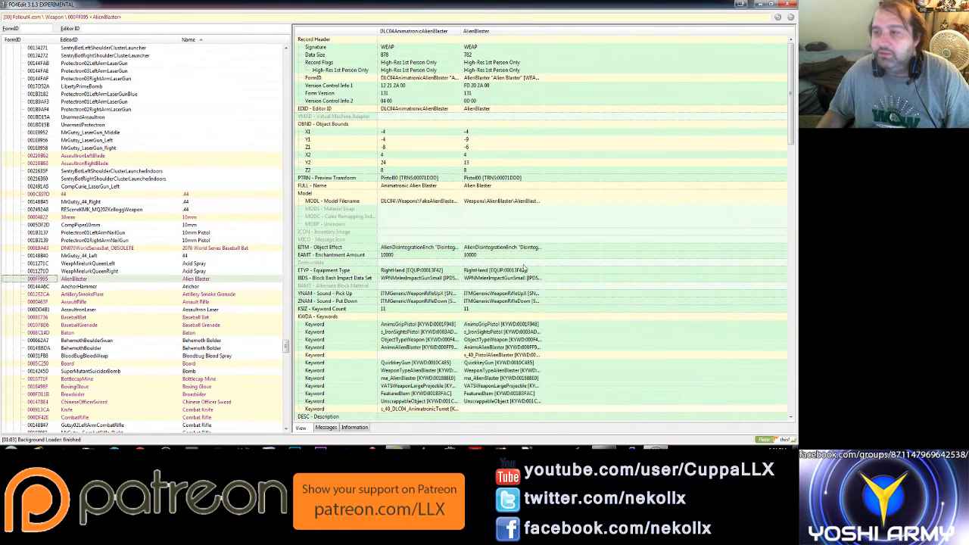
{"action": "scroll", "coordinate": [563, 281], "scroll_direction": "down", "scroll_amount": 3}
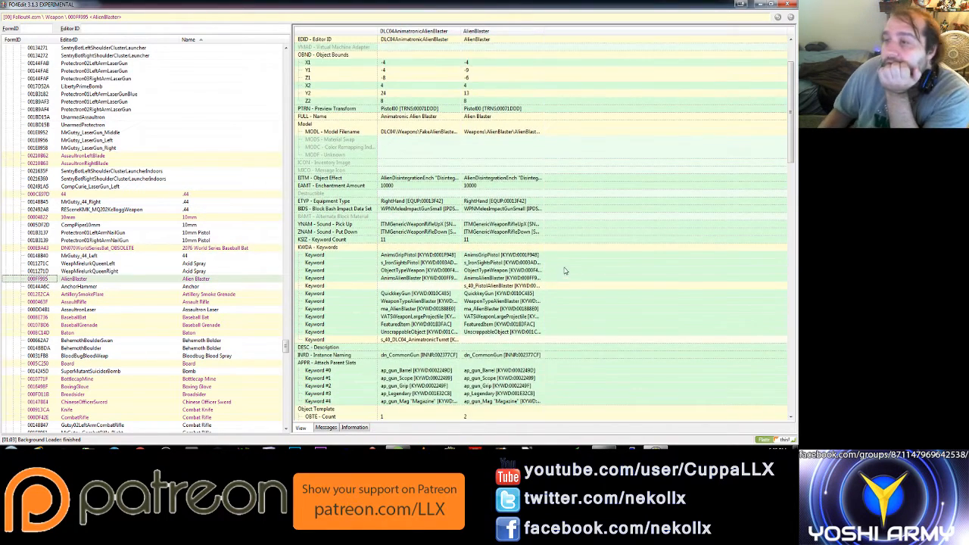
{"action": "scroll", "coordinate": [560, 273], "scroll_direction": "down", "scroll_amount": 3}
{"action": "scroll", "coordinate": [558, 261], "scroll_direction": "down", "scroll_amount": 2}
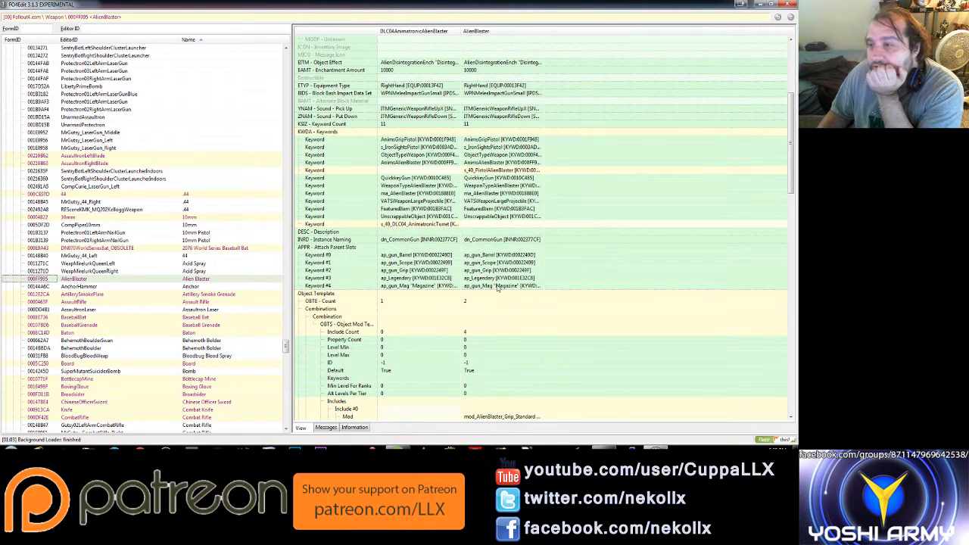
{"action": "scroll", "coordinate": [485, 314], "scroll_direction": "down", "scroll_amount": 4}
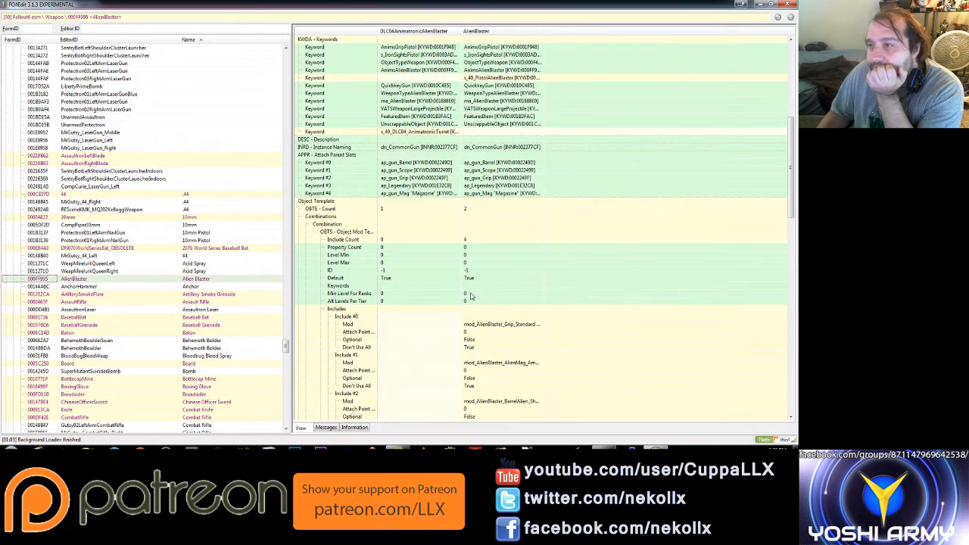
{"action": "scroll", "coordinate": [461, 283], "scroll_direction": "down", "scroll_amount": 4}
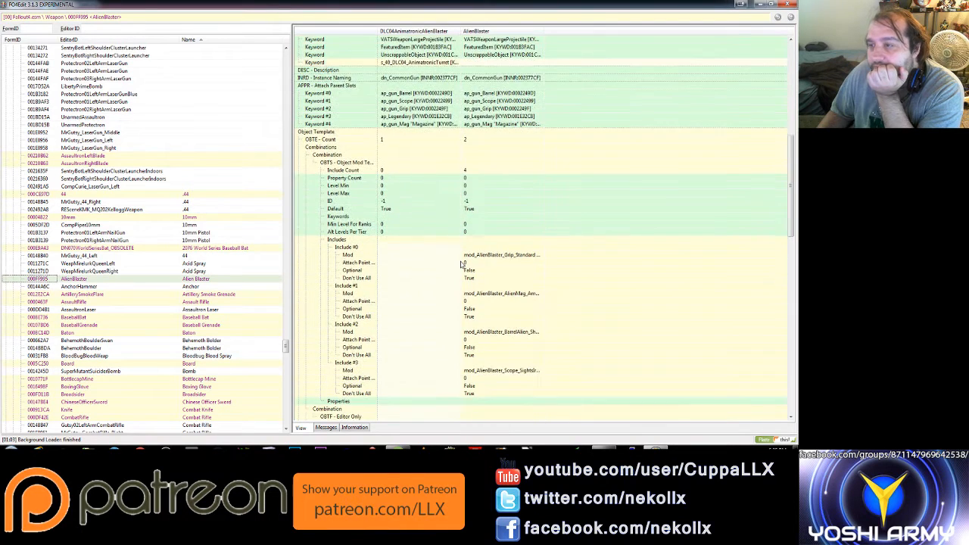
{"action": "scroll", "coordinate": [460, 265], "scroll_direction": "down", "scroll_amount": 2}
{"action": "scroll", "coordinate": [460, 264], "scroll_direction": "down", "scroll_amount": 4}
{"action": "scroll", "coordinate": [460, 264], "scroll_direction": "down", "scroll_amount": 2}
{"action": "scroll", "coordinate": [461, 264], "scroll_direction": "up", "scroll_amount": 2}
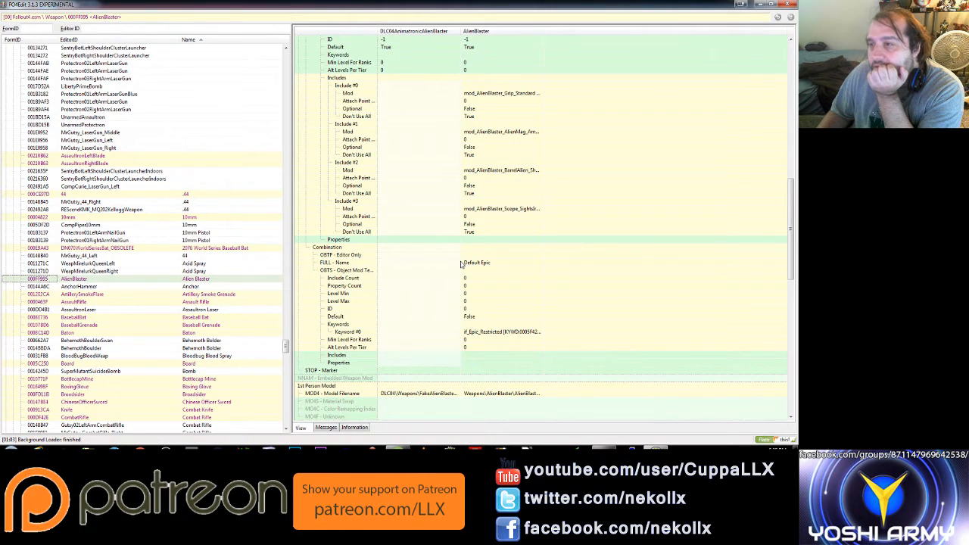
{"action": "scroll", "coordinate": [461, 263], "scroll_direction": "up", "scroll_amount": 3}
{"action": "scroll", "coordinate": [460, 263], "scroll_direction": "up", "scroll_amount": 3}
{"action": "scroll", "coordinate": [459, 262], "scroll_direction": "up", "scroll_amount": 1}
{"action": "scroll", "coordinate": [460, 262], "scroll_direction": "down", "scroll_amount": 1}
{"action": "scroll", "coordinate": [460, 262], "scroll_direction": "up", "scroll_amount": 1}
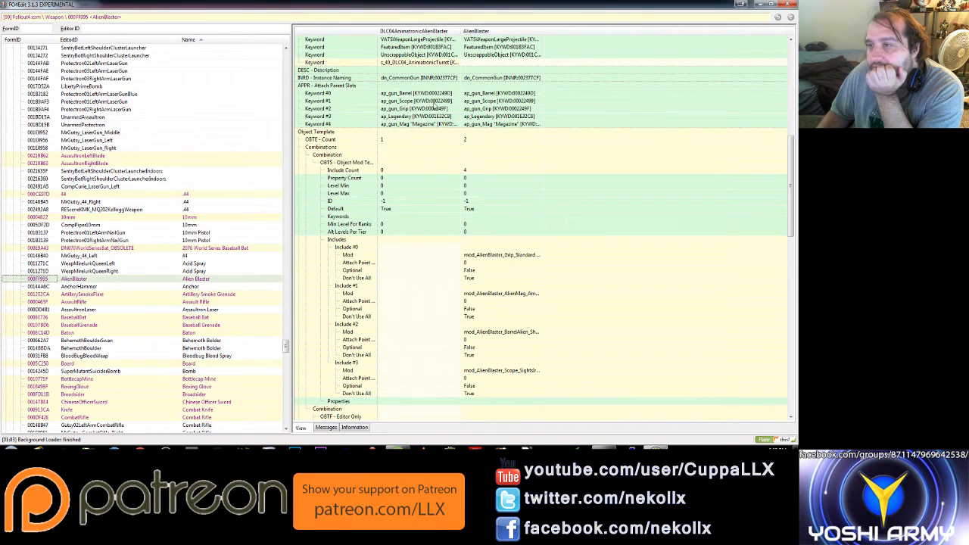
{"action": "scroll", "coordinate": [500, 314], "scroll_direction": "down", "scroll_amount": 2}
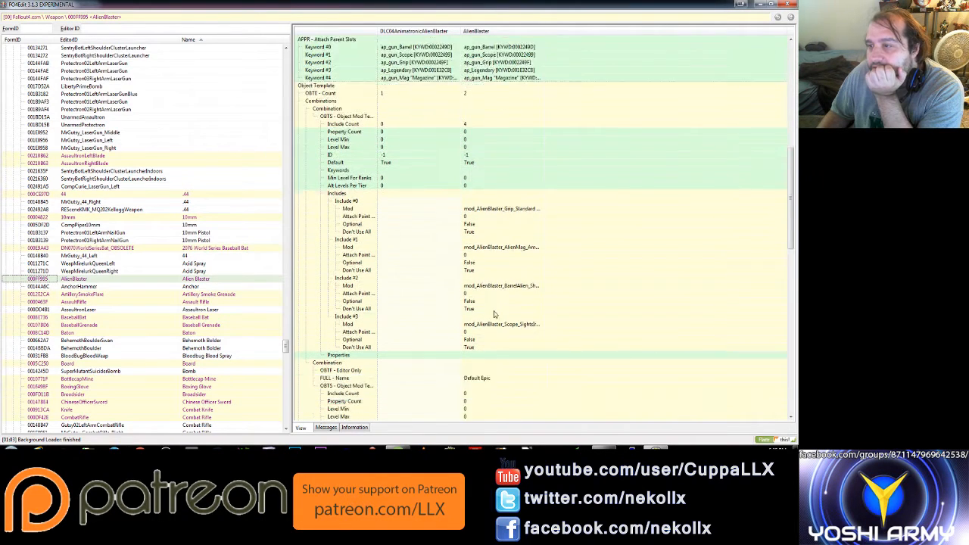
{"action": "scroll", "coordinate": [484, 303], "scroll_direction": "down", "scroll_amount": 2}
{"action": "scroll", "coordinate": [408, 257], "scroll_direction": "down", "scroll_amount": 4}
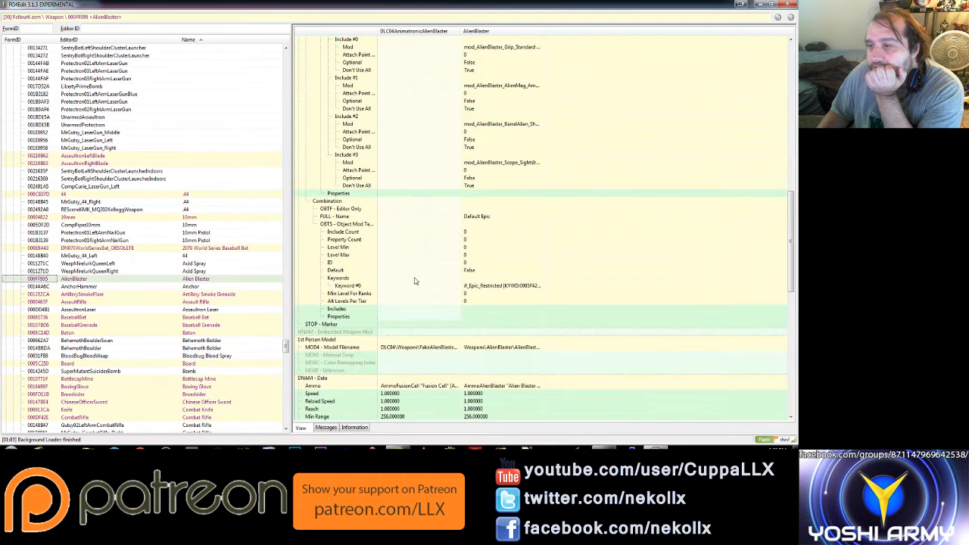
{"action": "scroll", "coordinate": [415, 277], "scroll_direction": "down", "scroll_amount": 3}
{"action": "scroll", "coordinate": [414, 275], "scroll_direction": "down", "scroll_amount": 3}
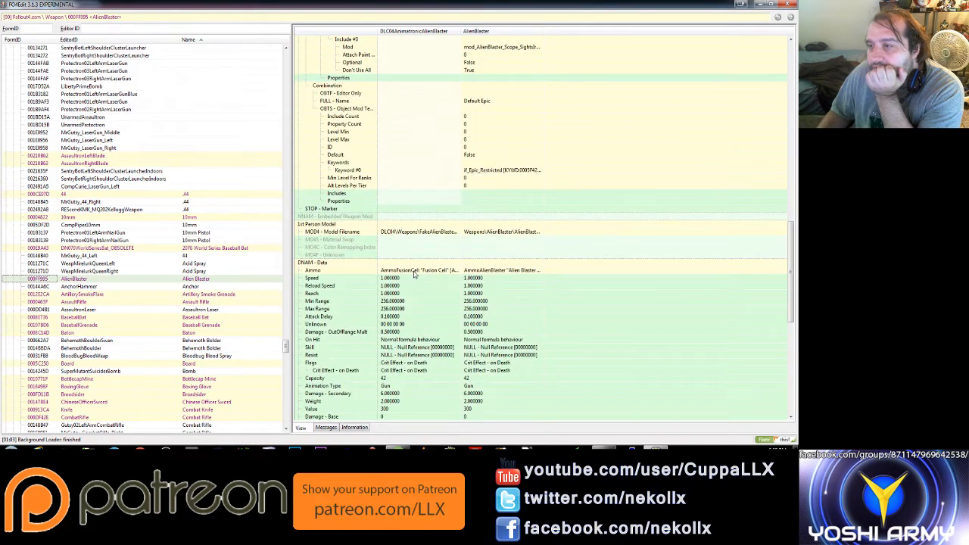
{"action": "scroll", "coordinate": [415, 275], "scroll_direction": "down", "scroll_amount": 4}
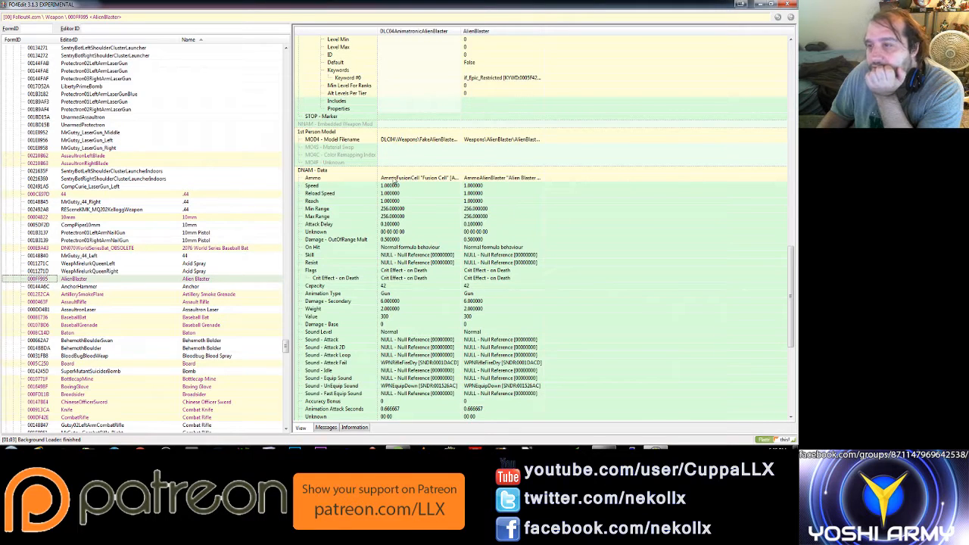
{"action": "scroll", "coordinate": [491, 271], "scroll_direction": "down", "scroll_amount": 9}
{"action": "scroll", "coordinate": [490, 271], "scroll_direction": "down", "scroll_amount": 2}
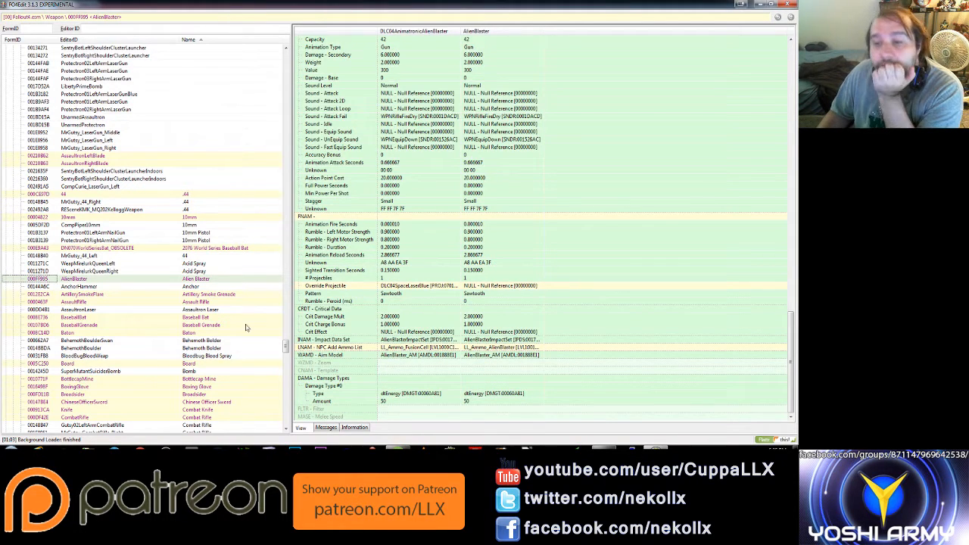
{"action": "left_click_drag", "start_coordinate": [286, 348], "coordinate": [289, 73]}
- Collapse Nuka-World's Activator, Armor, Book, Container, Flora and Perk groups to reach the Weapon list
{"action": "left_click", "coordinate": [13, 159]}
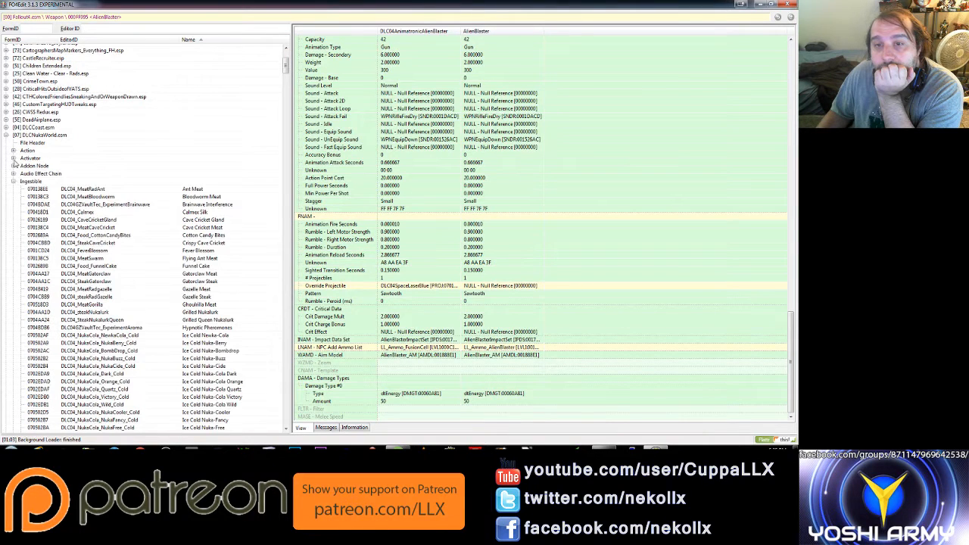
{"action": "left_click", "coordinate": [13, 221]}
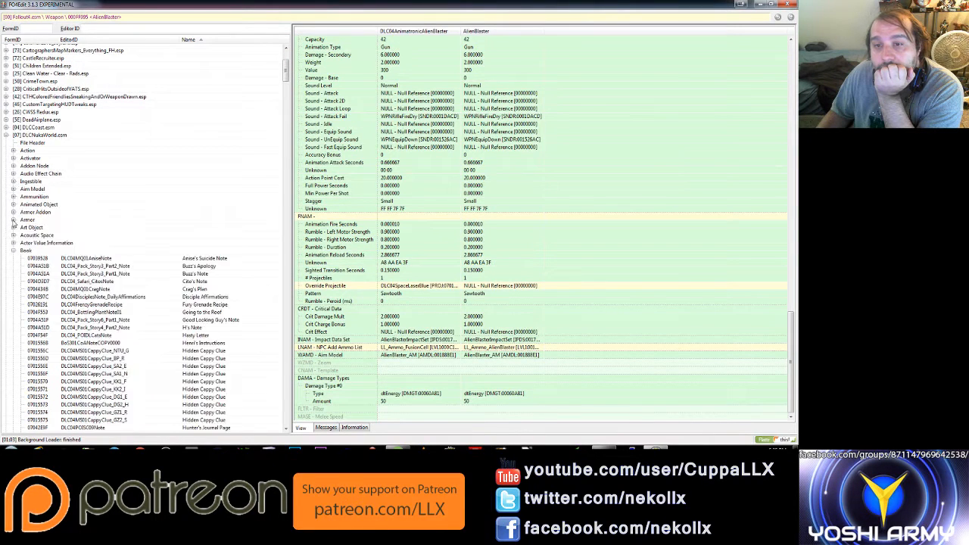
{"action": "left_click", "coordinate": [13, 251]}
{"action": "scroll", "coordinate": [14, 260], "scroll_direction": "down", "scroll_amount": 3}
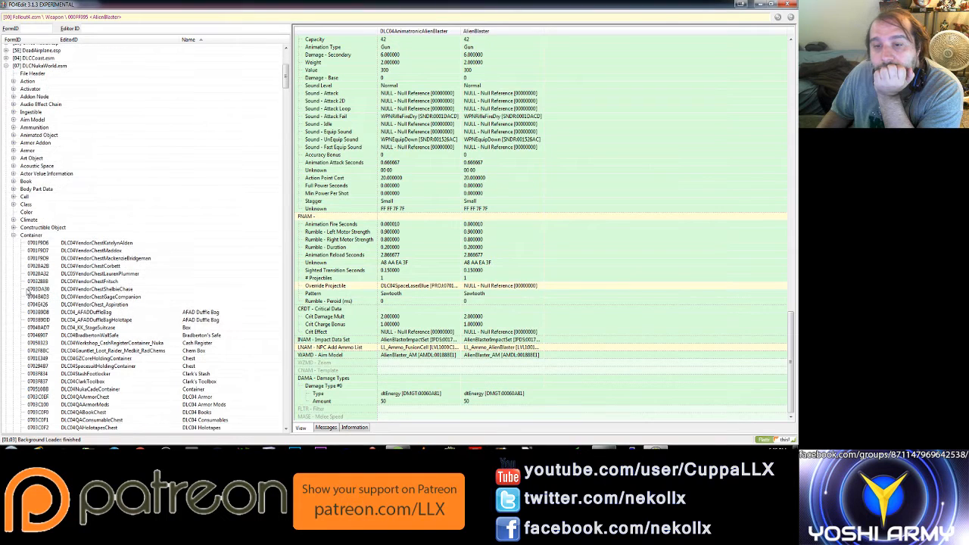
{"action": "left_click", "coordinate": [13, 235]}
{"action": "scroll", "coordinate": [9, 242], "scroll_direction": "down", "scroll_amount": 3}
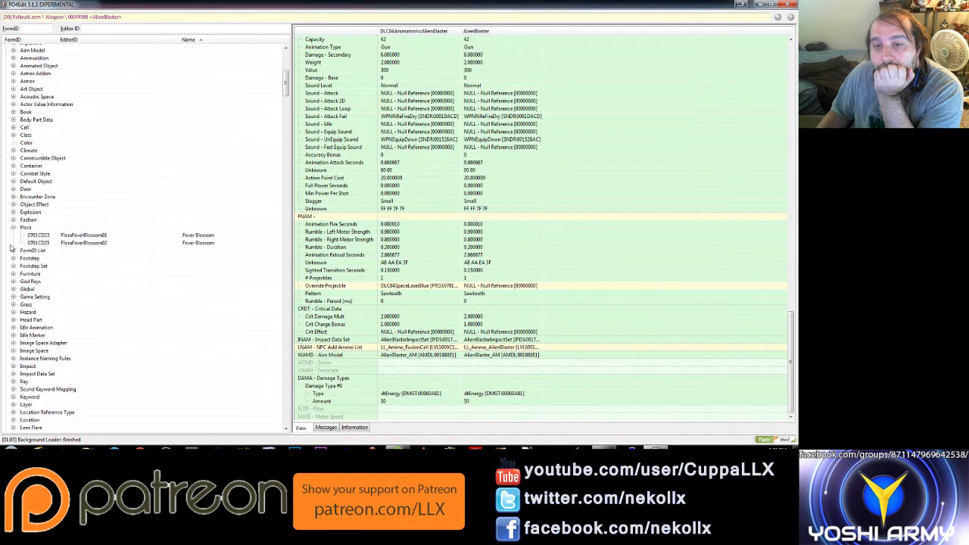
{"action": "left_click", "coordinate": [13, 229]}
{"action": "scroll", "coordinate": [14, 233], "scroll_direction": "down", "scroll_amount": 3}
{"action": "left_click", "coordinate": [13, 234]}
{"action": "scroll", "coordinate": [14, 233], "scroll_direction": "down", "scroll_amount": 5}
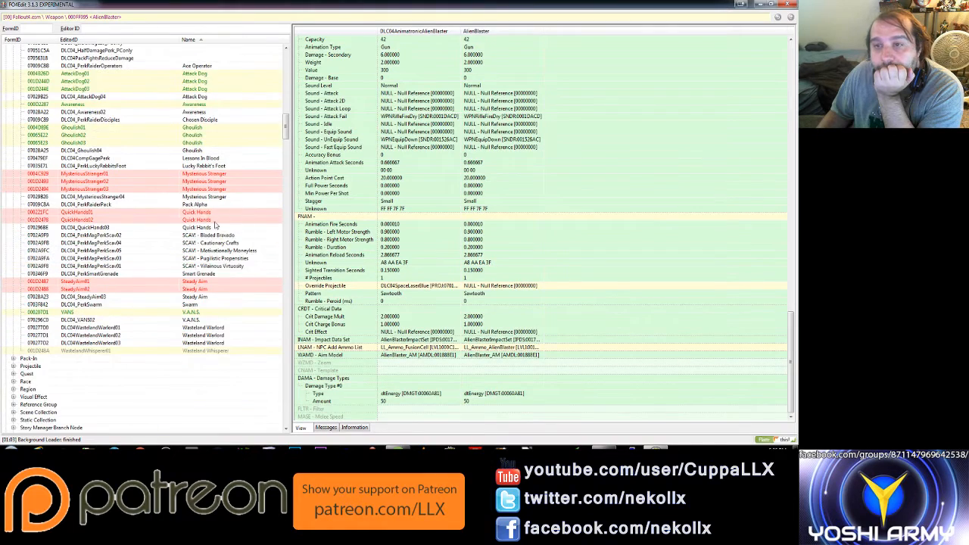
{"action": "scroll", "coordinate": [182, 205], "scroll_direction": "up", "scroll_amount": 3}
{"action": "scroll", "coordinate": [10, 127], "scroll_direction": "up", "scroll_amount": 3}
{"action": "left_click", "coordinate": [13, 96]}
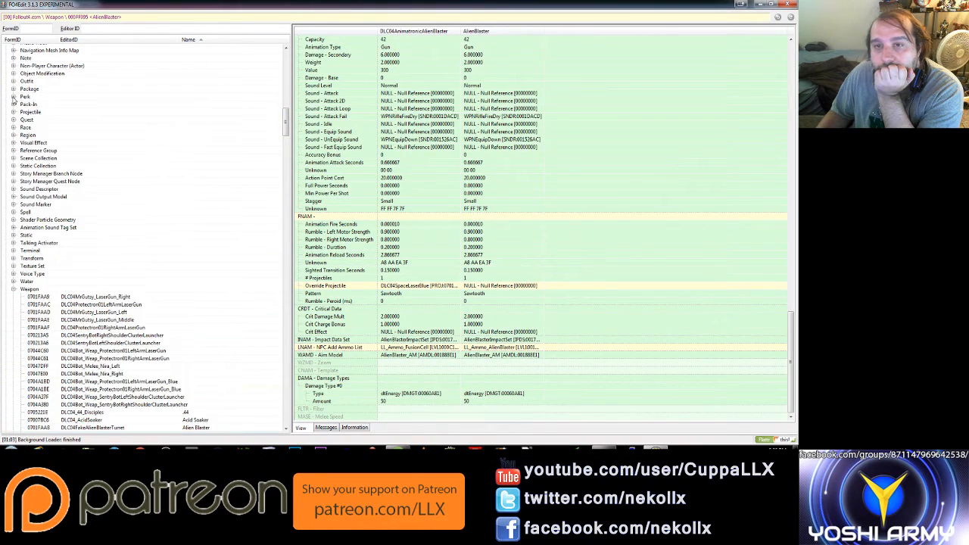
{"action": "scroll", "coordinate": [98, 240], "scroll_direction": "down", "scroll_amount": 5}
{"action": "scroll", "coordinate": [98, 240], "scroll_direction": "down", "scroll_amount": 8}
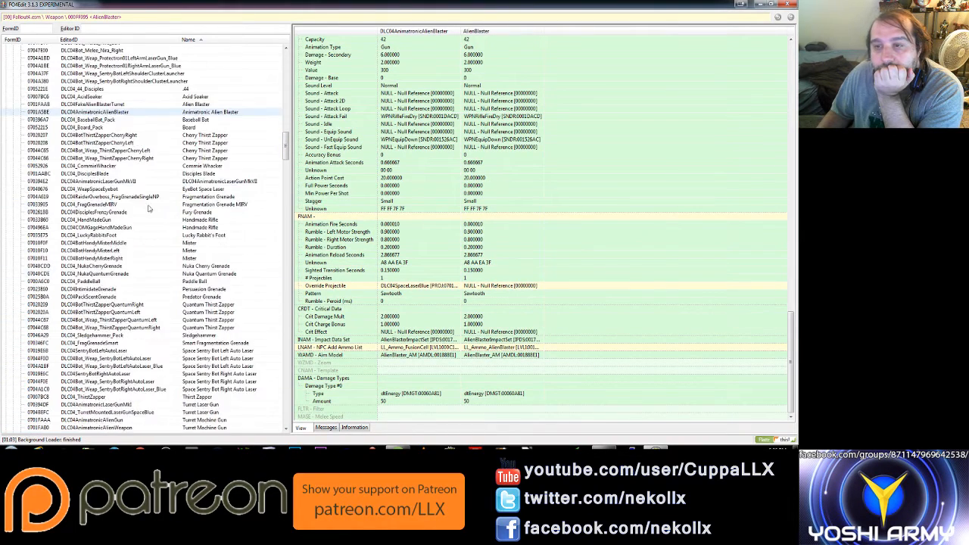
- Step from the Baseball Bat through Board, Thirst Zapper, Commie Whacker and grenades to DLC04_FragGrenadeMIRV
{"action": "left_click", "coordinate": [196, 119]}
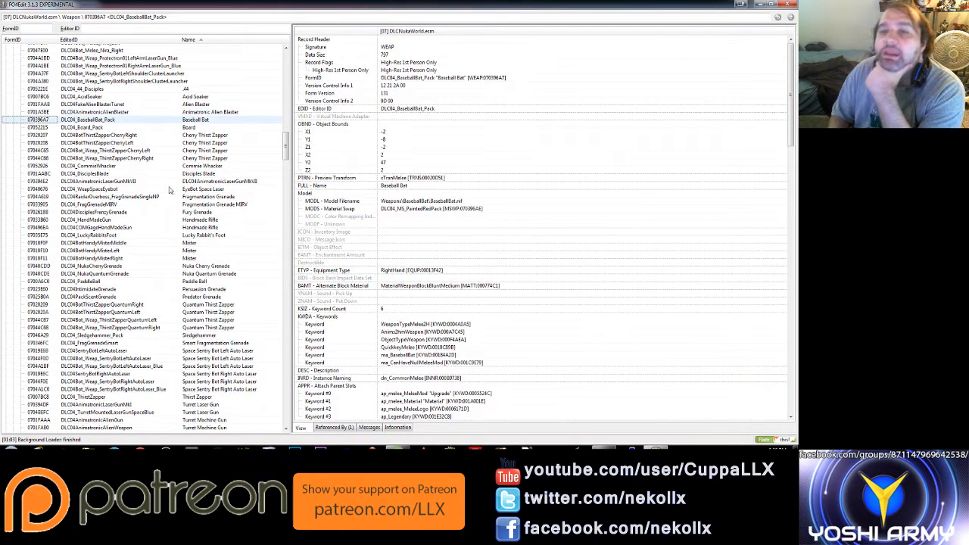
{"action": "key", "text": "Down"}
{"action": "key", "text": "Down"}
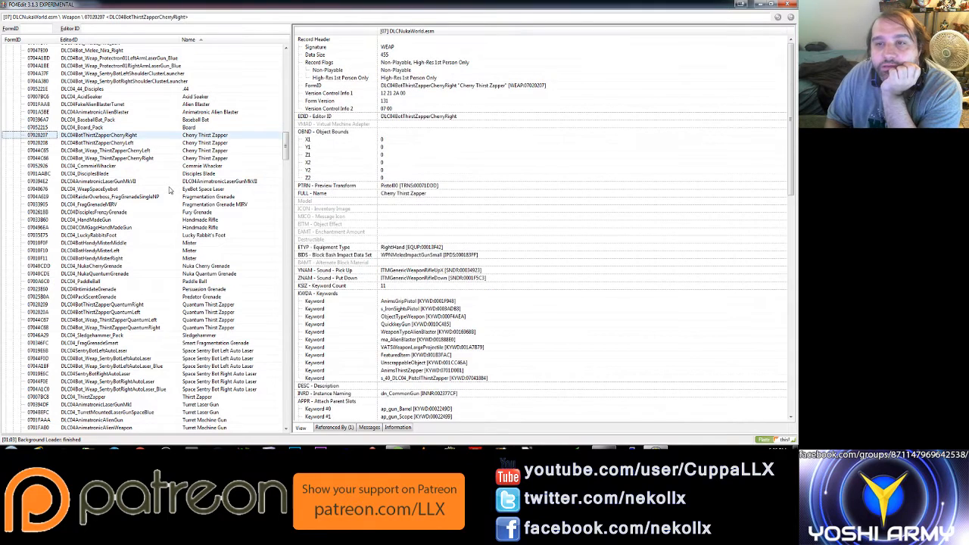
{"action": "key", "text": "Down"}
{"action": "key", "text": "Down"}
{"action": "key", "text": "Down"}
{"action": "key", "text": "Down"}
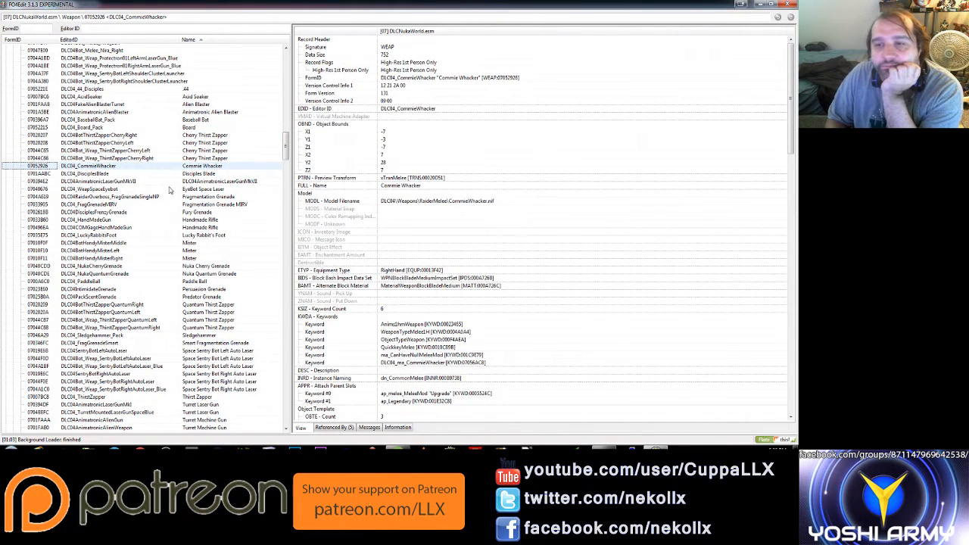
{"action": "key", "text": "Down"}
{"action": "key", "text": "Up"}
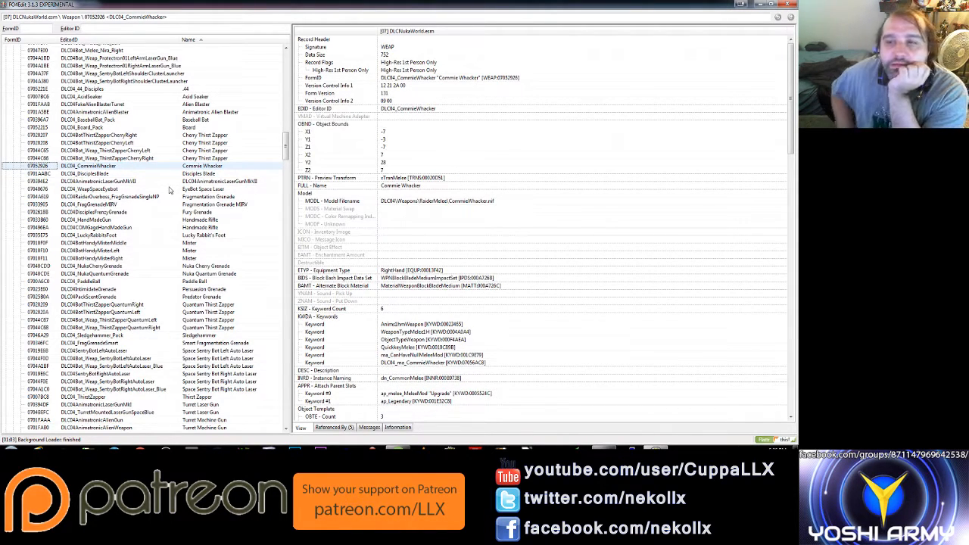
{"action": "key", "text": "Down"}
{"action": "key", "text": "Down"}
{"action": "key", "text": "Down"}
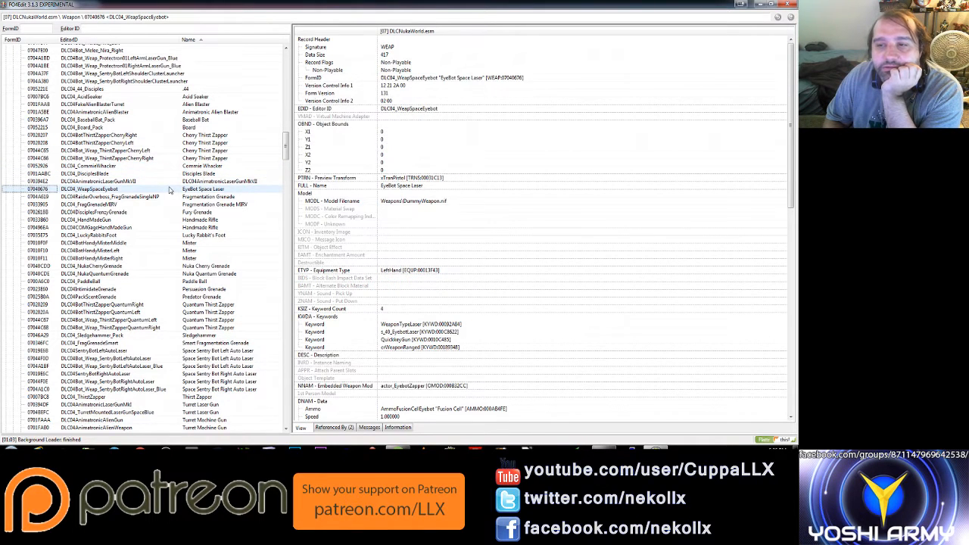
{"action": "key", "text": "Down"}
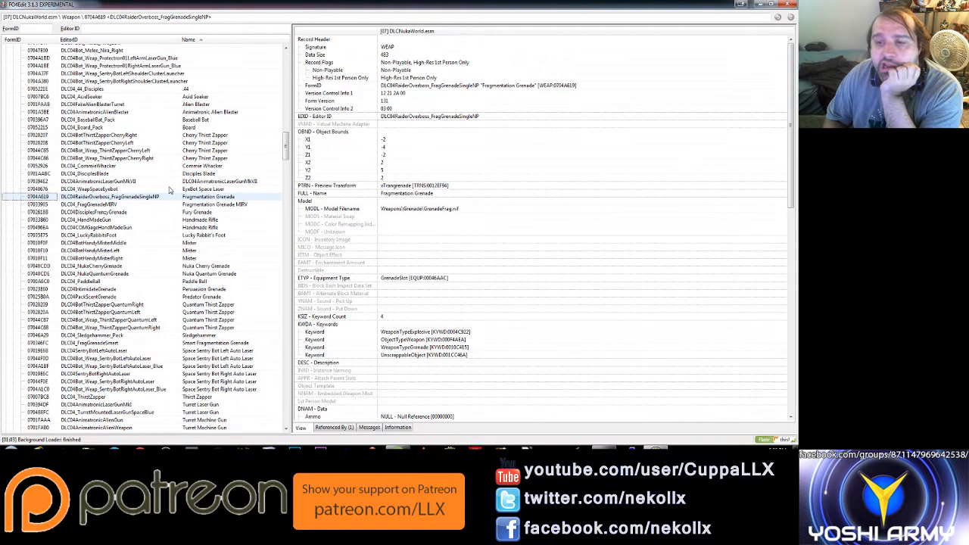
{"action": "key", "text": "Down"}
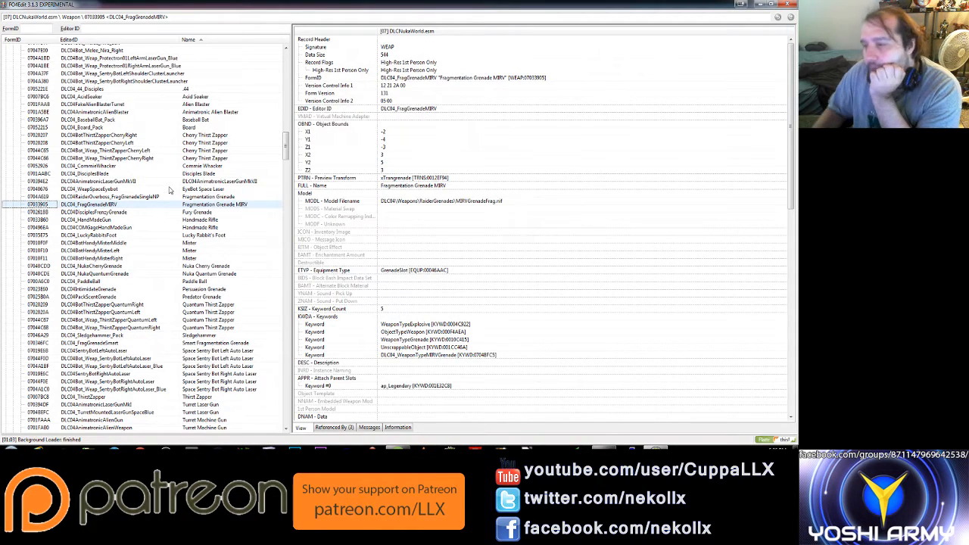
- Read the MIRV data, show the Fury Grenade's 60-second frenzy effect, then the Handmade Rifle
{"action": "left_click", "coordinate": [575, 287]}
{"action": "scroll", "coordinate": [574, 290], "scroll_direction": "down", "scroll_amount": 5}
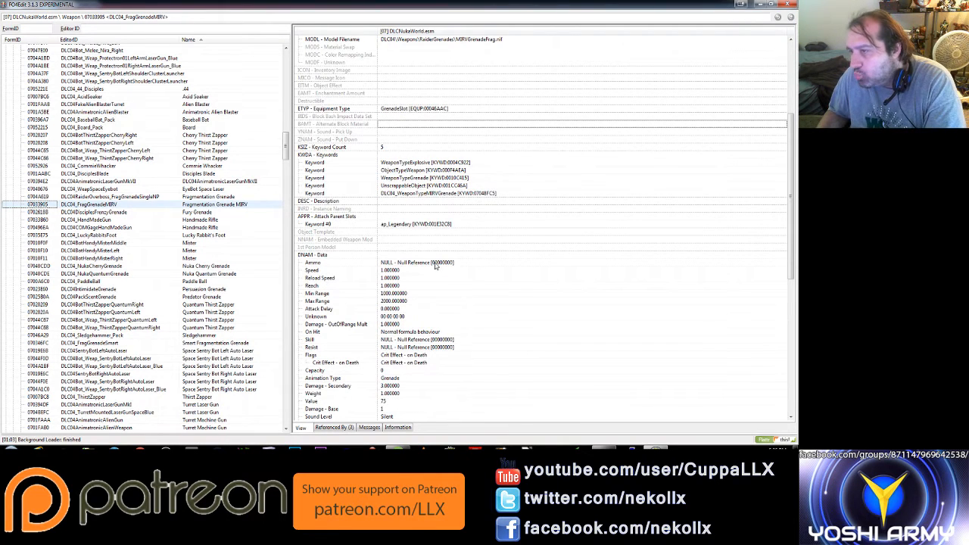
{"action": "scroll", "coordinate": [445, 280], "scroll_direction": "down", "scroll_amount": 1}
{"action": "scroll", "coordinate": [435, 265], "scroll_direction": "down", "scroll_amount": 2}
{"action": "scroll", "coordinate": [436, 265], "scroll_direction": "down", "scroll_amount": 3}
{"action": "scroll", "coordinate": [435, 267], "scroll_direction": "down", "scroll_amount": 1}
{"action": "scroll", "coordinate": [435, 265], "scroll_direction": "down", "scroll_amount": 2}
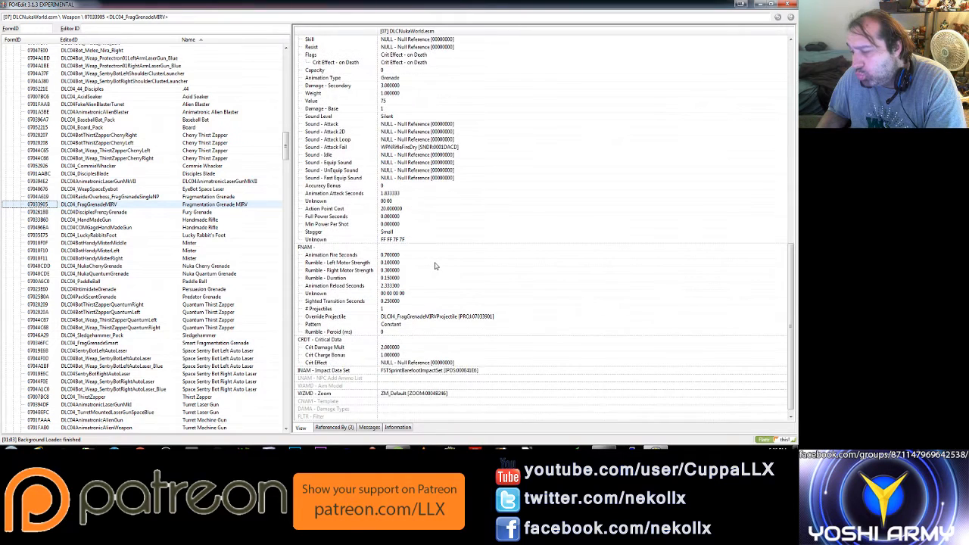
{"action": "scroll", "coordinate": [435, 265], "scroll_direction": "down", "scroll_amount": 1}
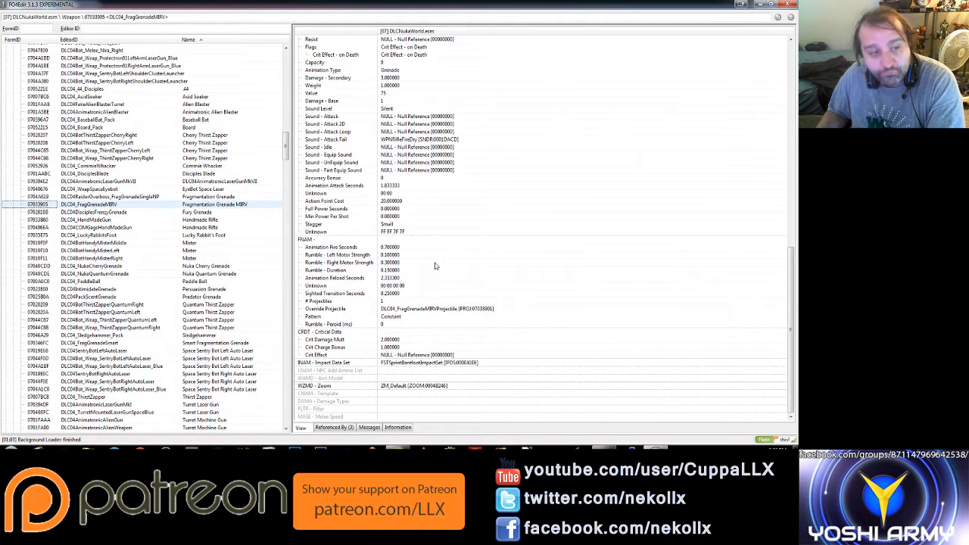
{"action": "left_click", "coordinate": [208, 215]}
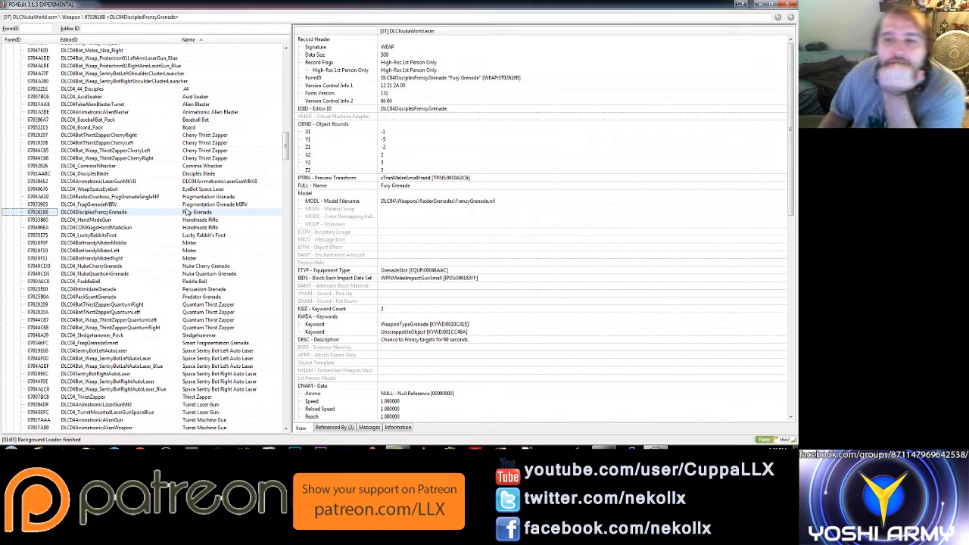
{"action": "scroll", "coordinate": [232, 227], "scroll_direction": "down", "scroll_amount": 3}
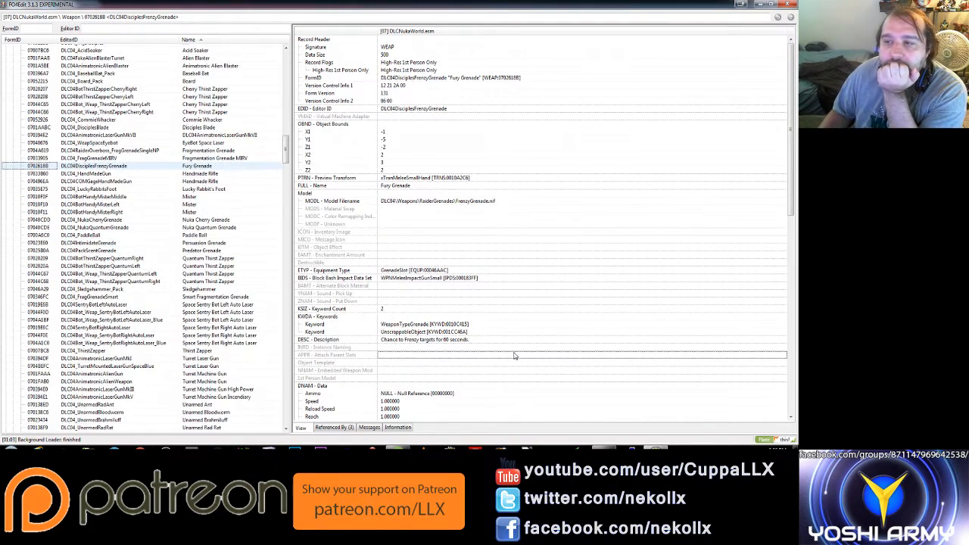
{"action": "scroll", "coordinate": [514, 356], "scroll_direction": "down", "scroll_amount": 5}
{"action": "scroll", "coordinate": [514, 357], "scroll_direction": "down", "scroll_amount": 5}
{"action": "scroll", "coordinate": [514, 356], "scroll_direction": "down", "scroll_amount": 2}
{"action": "scroll", "coordinate": [514, 357], "scroll_direction": "down", "scroll_amount": 3}
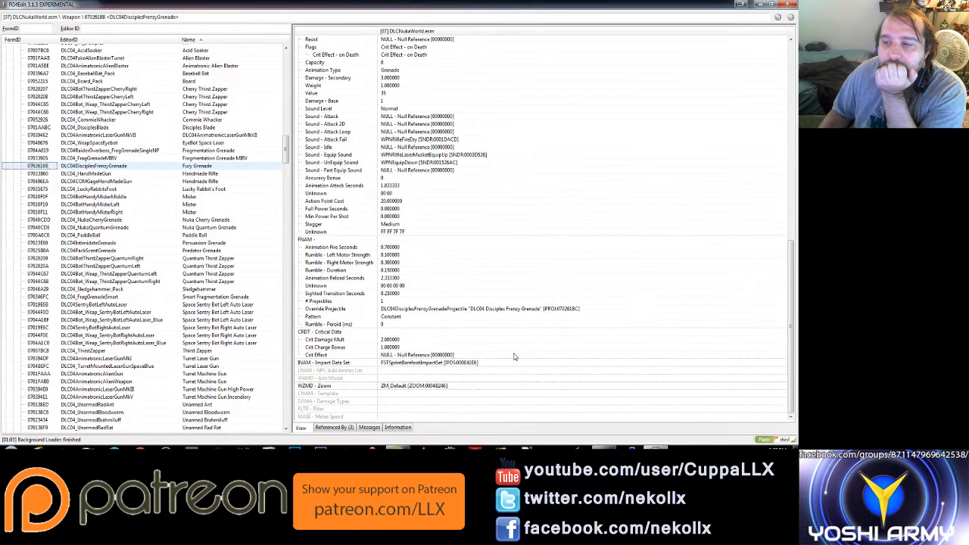
{"action": "scroll", "coordinate": [514, 357], "scroll_direction": "up", "scroll_amount": 5}
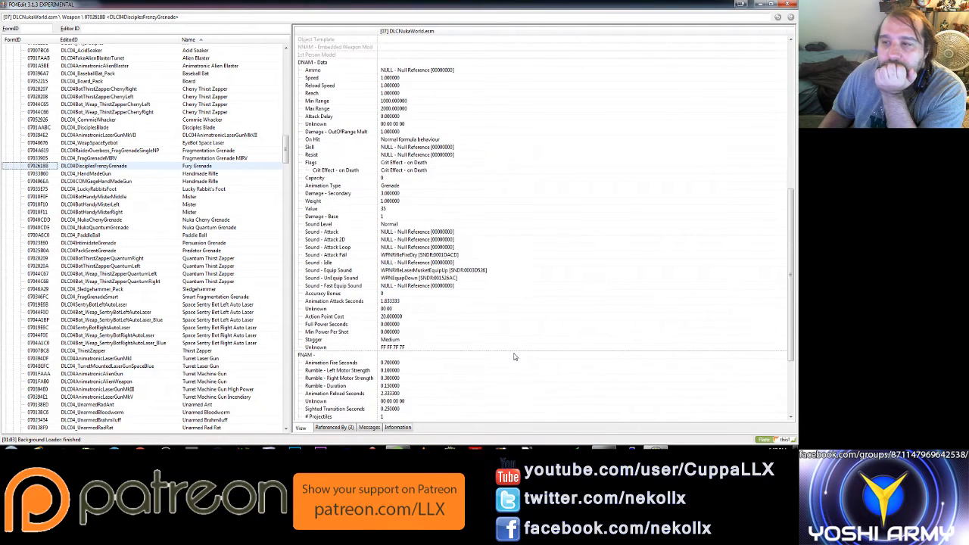
{"action": "left_click", "coordinate": [203, 174]}
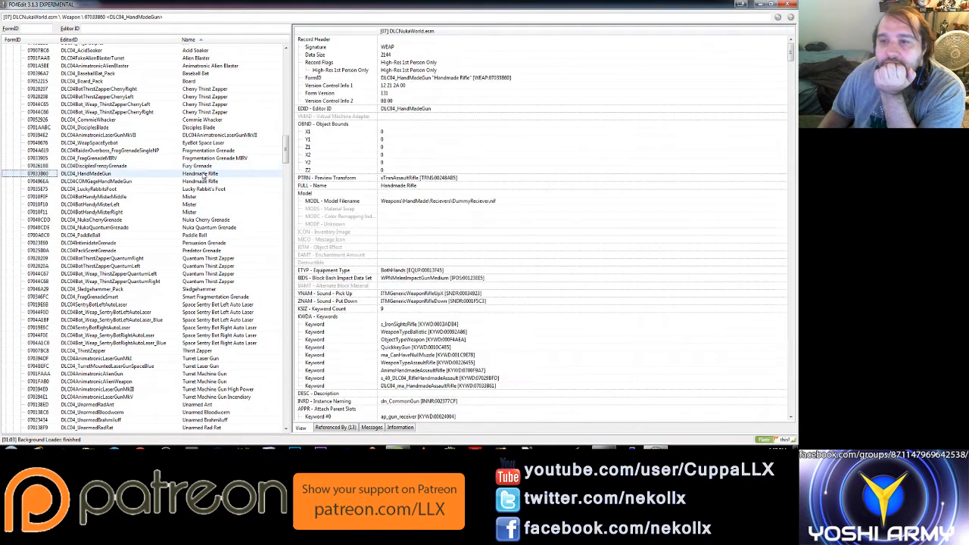
{"action": "scroll", "coordinate": [225, 201], "scroll_direction": "down", "scroll_amount": 3}
{"action": "scroll", "coordinate": [225, 200], "scroll_direction": "down", "scroll_amount": 1}
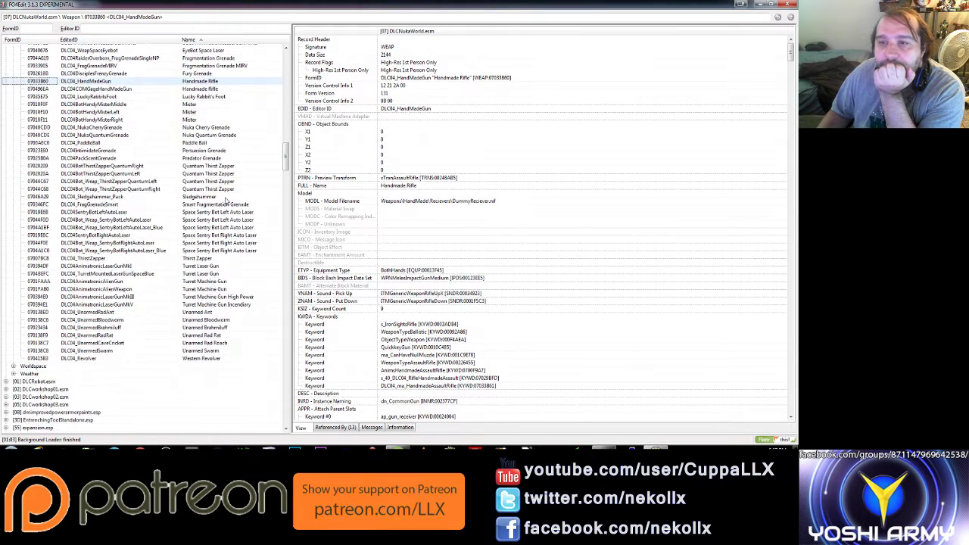
- Show DLC04_LuckyRabbitsFoot and read its DNAM, FNAM and CRDT fields
{"action": "left_click", "coordinate": [200, 97]}
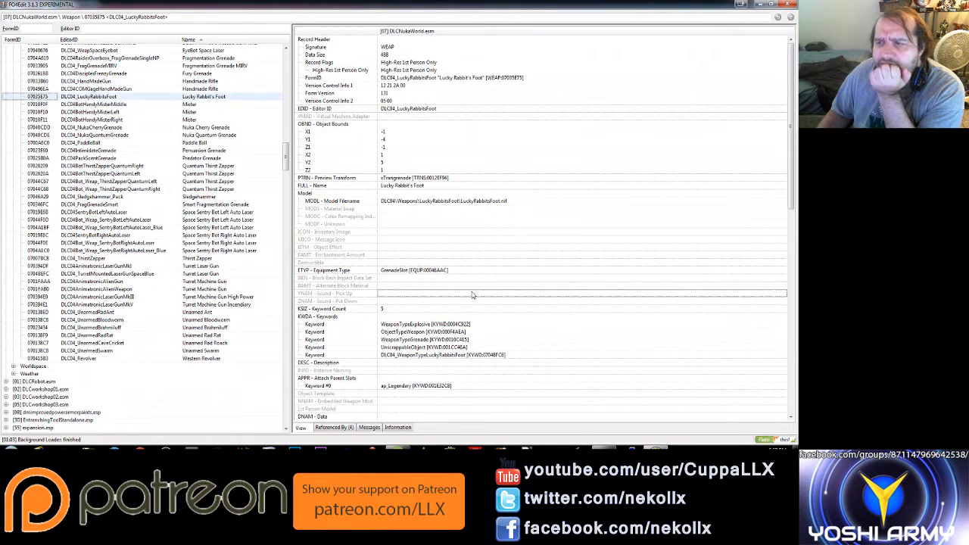
{"action": "scroll", "coordinate": [472, 294], "scroll_direction": "down", "scroll_amount": 2}
{"action": "scroll", "coordinate": [471, 294], "scroll_direction": "down", "scroll_amount": 3}
{"action": "scroll", "coordinate": [472, 295], "scroll_direction": "down", "scroll_amount": 1}
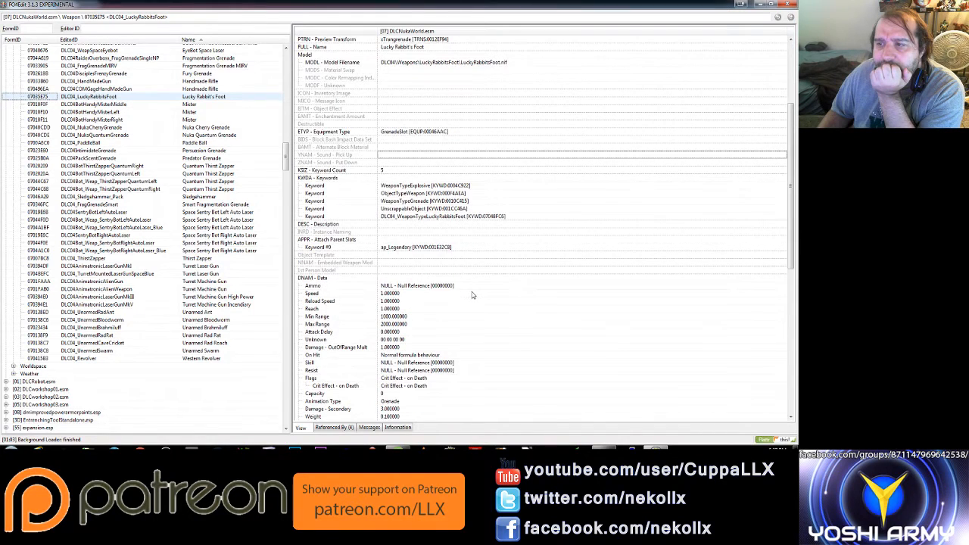
{"action": "scroll", "coordinate": [471, 295], "scroll_direction": "down", "scroll_amount": 1}
{"action": "scroll", "coordinate": [472, 294], "scroll_direction": "down", "scroll_amount": 1}
{"action": "scroll", "coordinate": [472, 295], "scroll_direction": "down", "scroll_amount": 2}
{"action": "scroll", "coordinate": [472, 294], "scroll_direction": "down", "scroll_amount": 5}
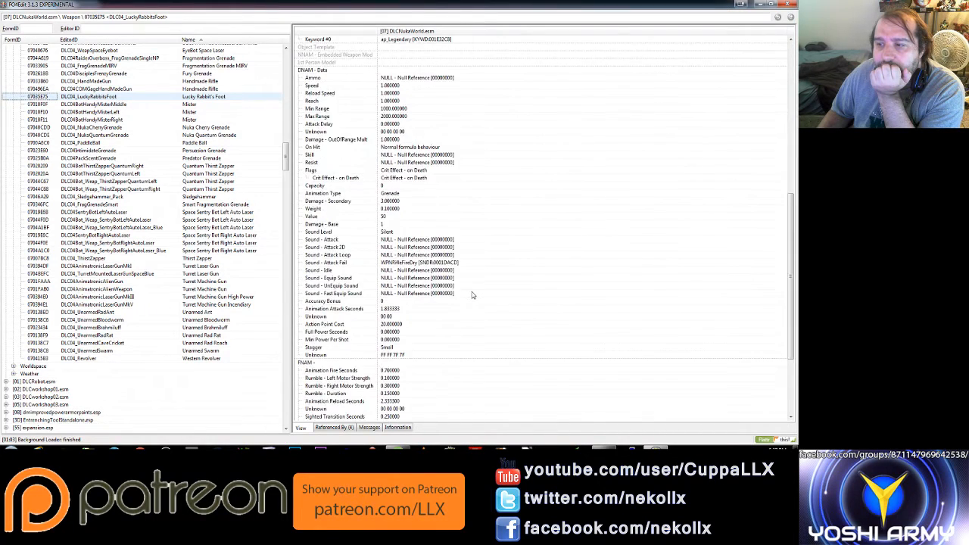
{"action": "scroll", "coordinate": [471, 294], "scroll_direction": "down", "scroll_amount": 5}
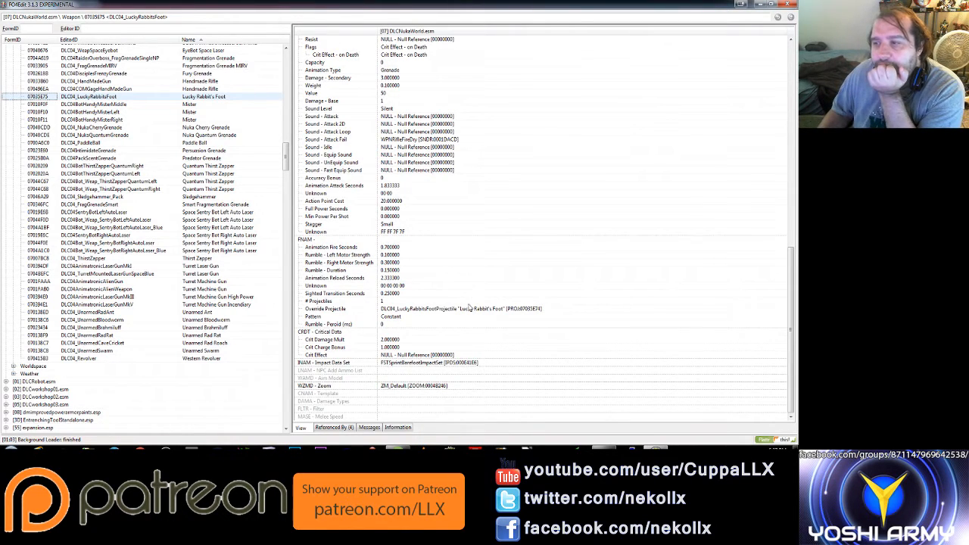
{"action": "scroll", "coordinate": [472, 294], "scroll_direction": "up", "scroll_amount": 3}
{"action": "scroll", "coordinate": [446, 295], "scroll_direction": "up", "scroll_amount": 3}
{"action": "scroll", "coordinate": [447, 295], "scroll_direction": "up", "scroll_amount": 3}
{"action": "scroll", "coordinate": [447, 296], "scroll_direction": "up", "scroll_amount": 3}
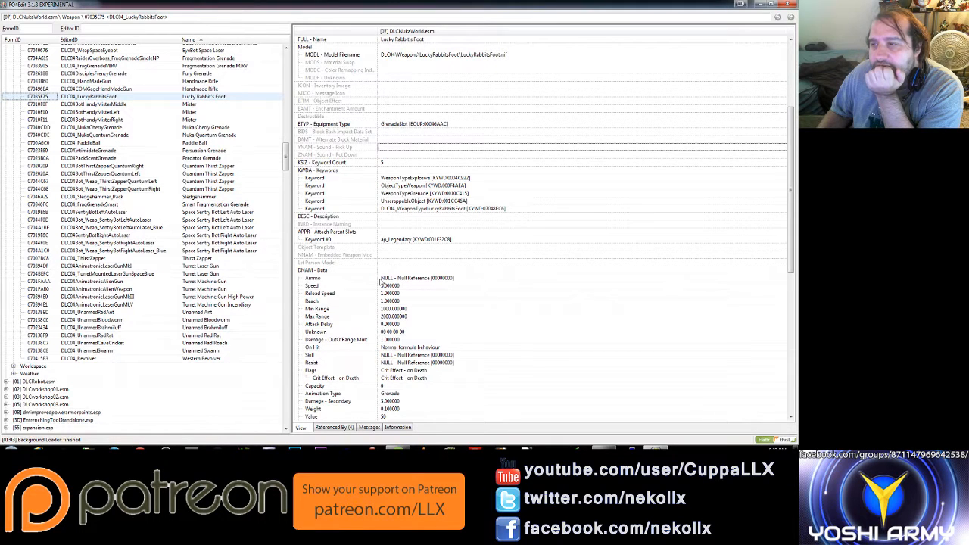
{"action": "scroll", "coordinate": [381, 281], "scroll_direction": "down", "scroll_amount": 7}
{"action": "scroll", "coordinate": [381, 281], "scroll_direction": "down", "scroll_amount": 7}
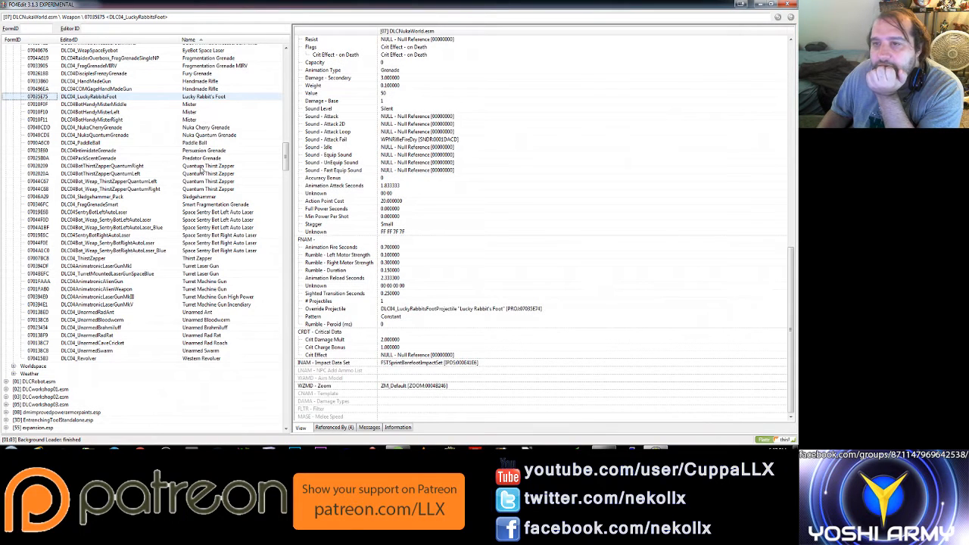
- View Nuka Cherry and Quantum grenades, Paddle Ball, Unarmed Brahmiluff, Western Revolver and DLC04_UnarmedRadAnt
{"action": "left_click", "coordinate": [226, 128]}
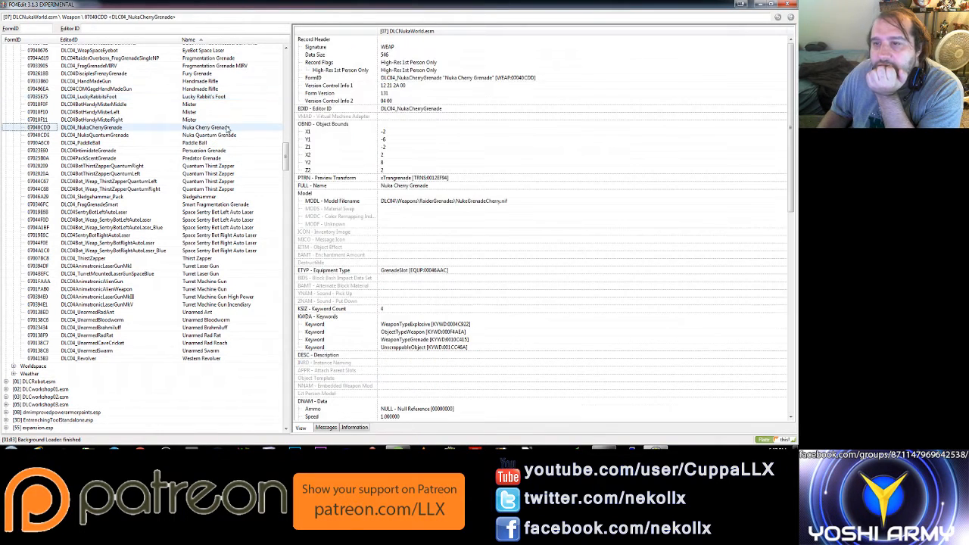
{"action": "left_click", "coordinate": [226, 134]}
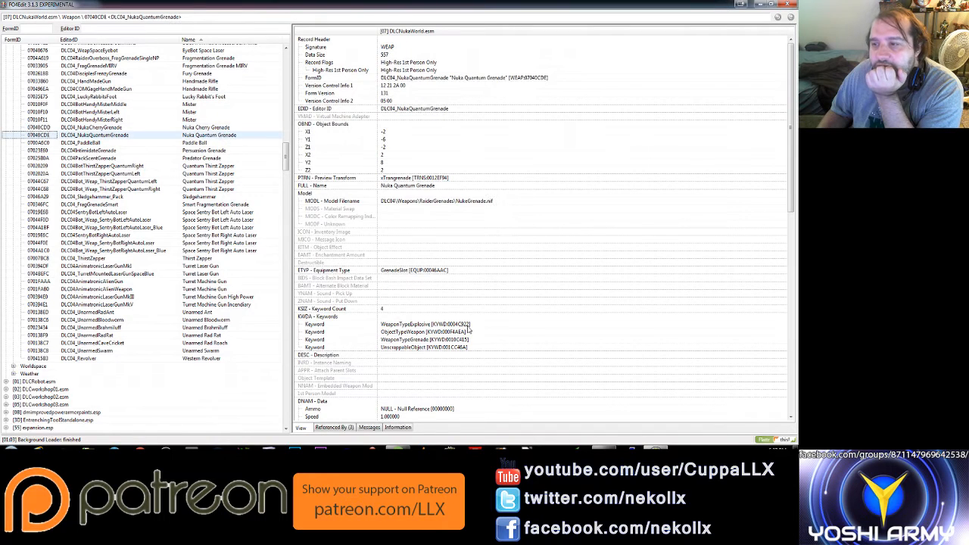
{"action": "scroll", "coordinate": [501, 357], "scroll_direction": "down", "scroll_amount": 5}
{"action": "scroll", "coordinate": [501, 357], "scroll_direction": "down", "scroll_amount": 6}
{"action": "scroll", "coordinate": [501, 357], "scroll_direction": "down", "scroll_amount": 6}
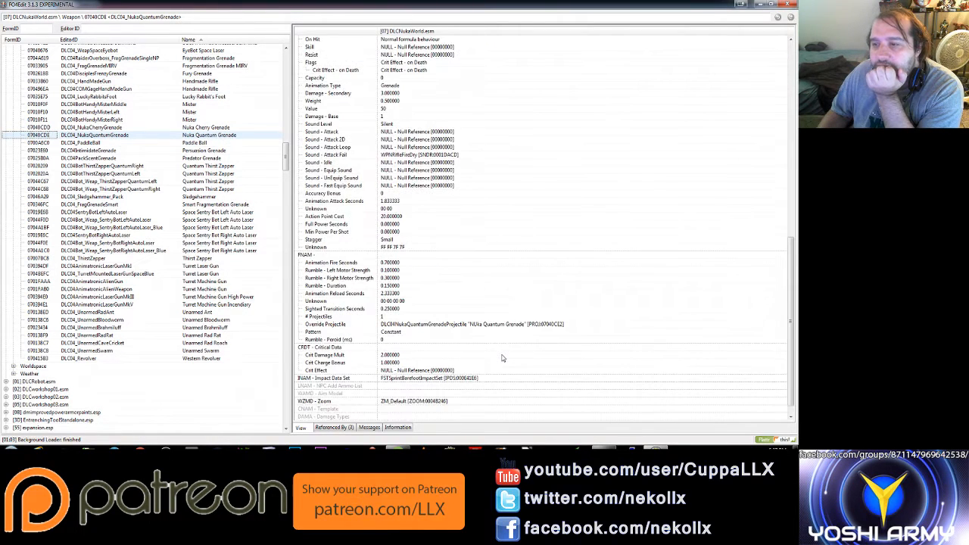
{"action": "scroll", "coordinate": [500, 357], "scroll_direction": "down", "scroll_amount": 2}
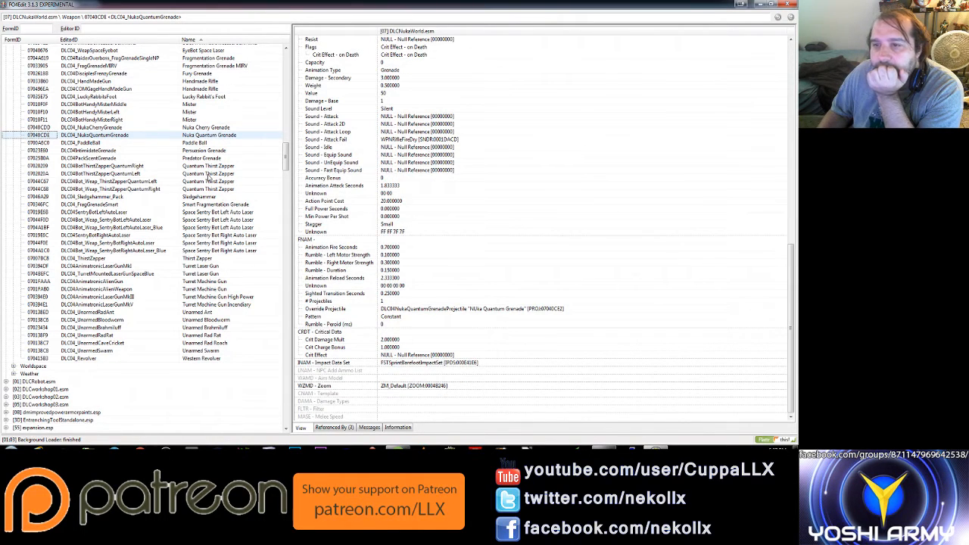
{"action": "left_click", "coordinate": [201, 143]}
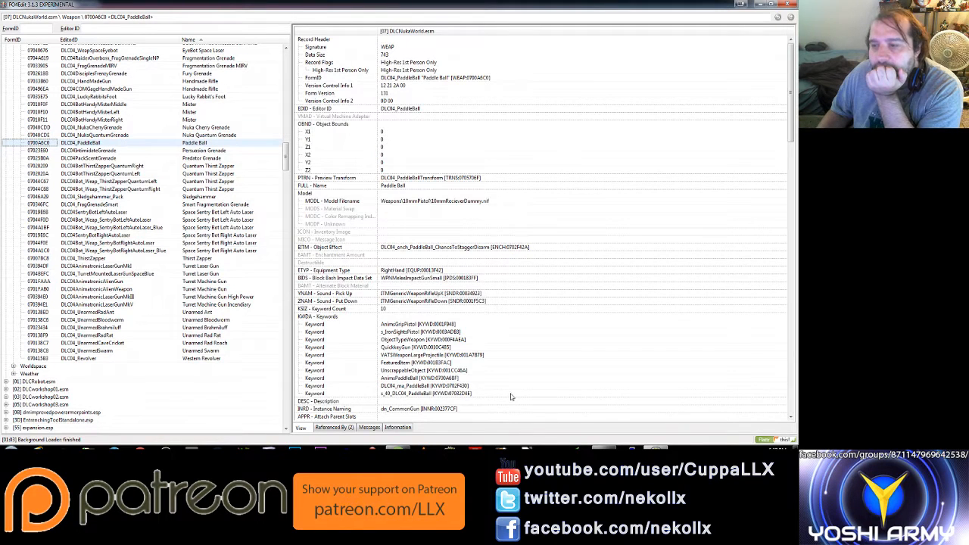
{"action": "scroll", "coordinate": [514, 400], "scroll_direction": "down", "scroll_amount": 5}
{"action": "scroll", "coordinate": [514, 401], "scroll_direction": "down", "scroll_amount": 5}
{"action": "scroll", "coordinate": [514, 401], "scroll_direction": "down", "scroll_amount": 4}
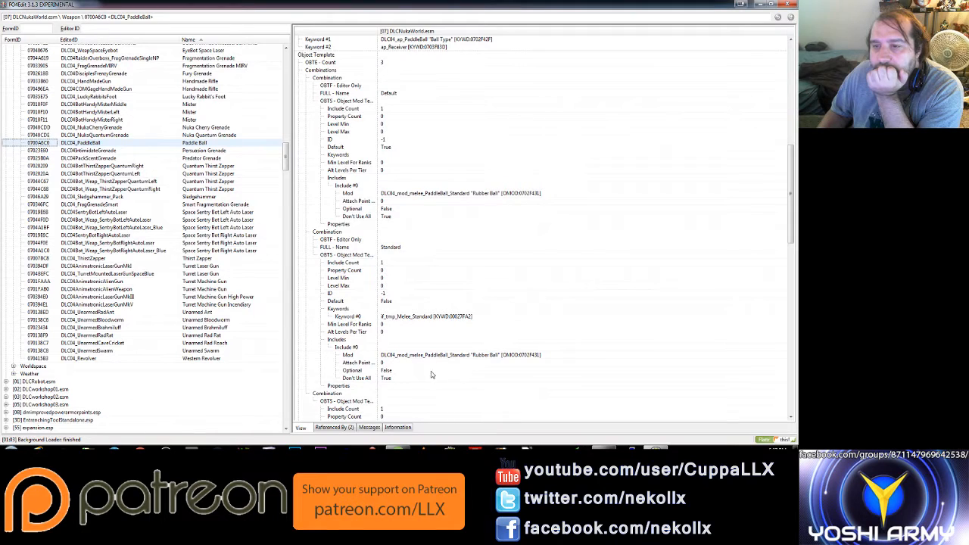
{"action": "left_click", "coordinate": [214, 330]}
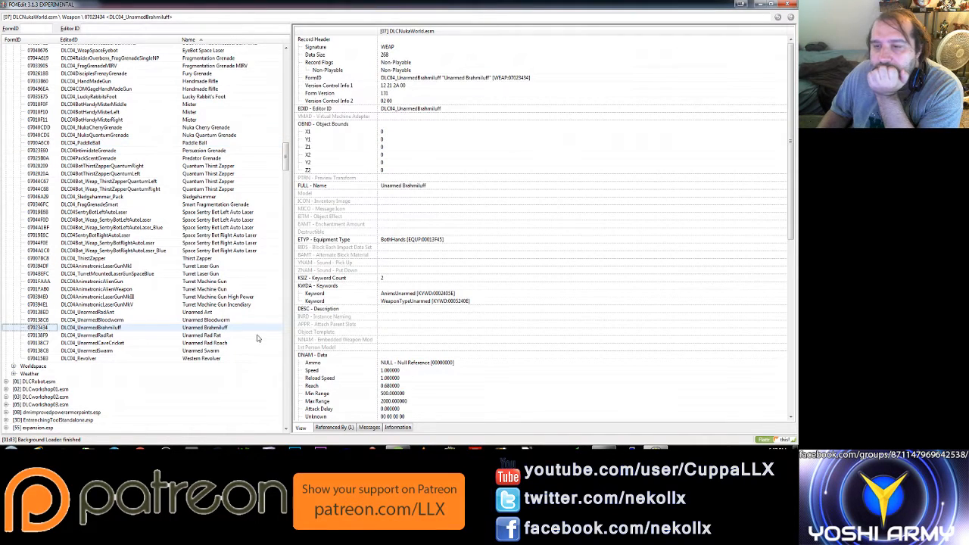
{"action": "left_click", "coordinate": [214, 359]}
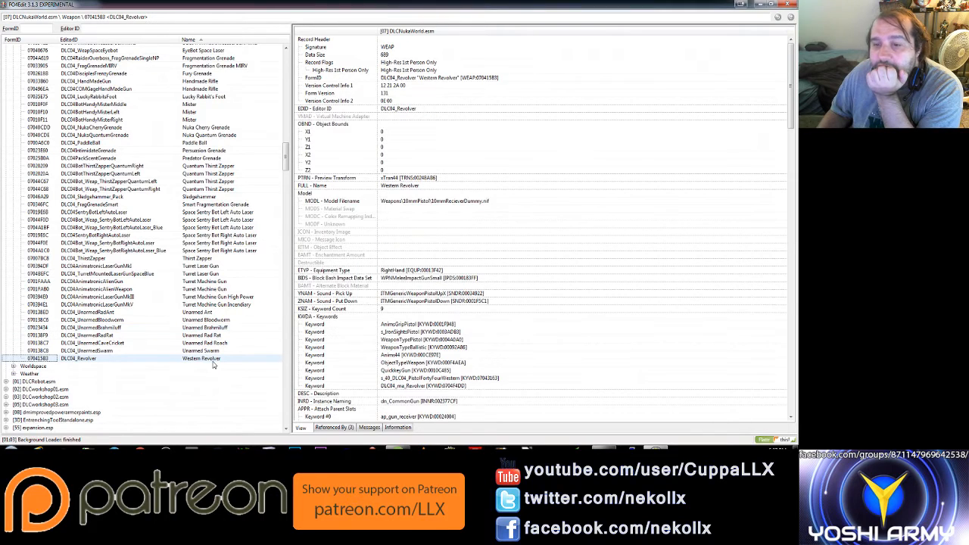
{"action": "scroll", "coordinate": [552, 362], "scroll_direction": "down", "scroll_amount": 5}
{"action": "scroll", "coordinate": [553, 364], "scroll_direction": "down", "scroll_amount": 5}
{"action": "scroll", "coordinate": [550, 367], "scroll_direction": "down", "scroll_amount": 4}
{"action": "scroll", "coordinate": [550, 367], "scroll_direction": "down", "scroll_amount": 1}
{"action": "scroll", "coordinate": [551, 367], "scroll_direction": "down", "scroll_amount": 7}
{"action": "scroll", "coordinate": [550, 367], "scroll_direction": "down", "scroll_amount": 2}
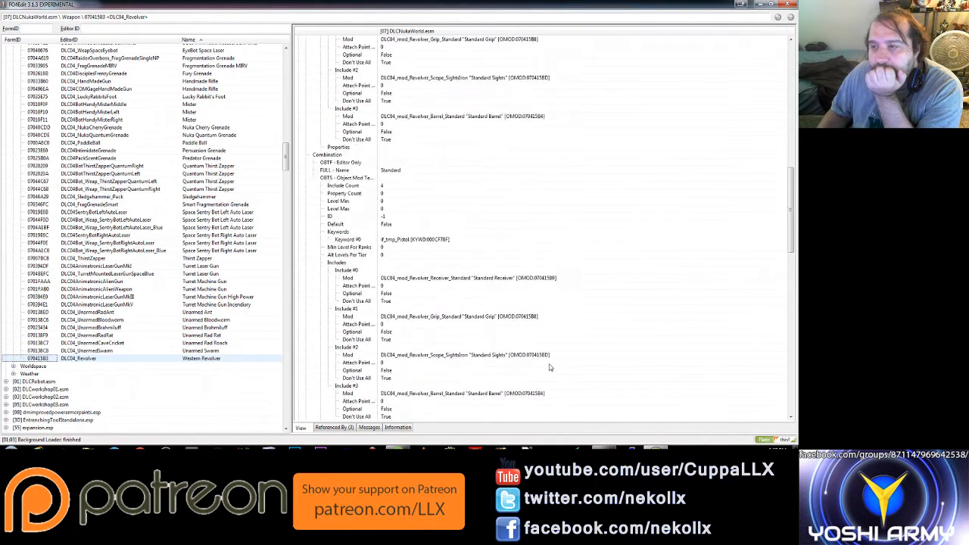
{"action": "left_click", "coordinate": [86, 312]}
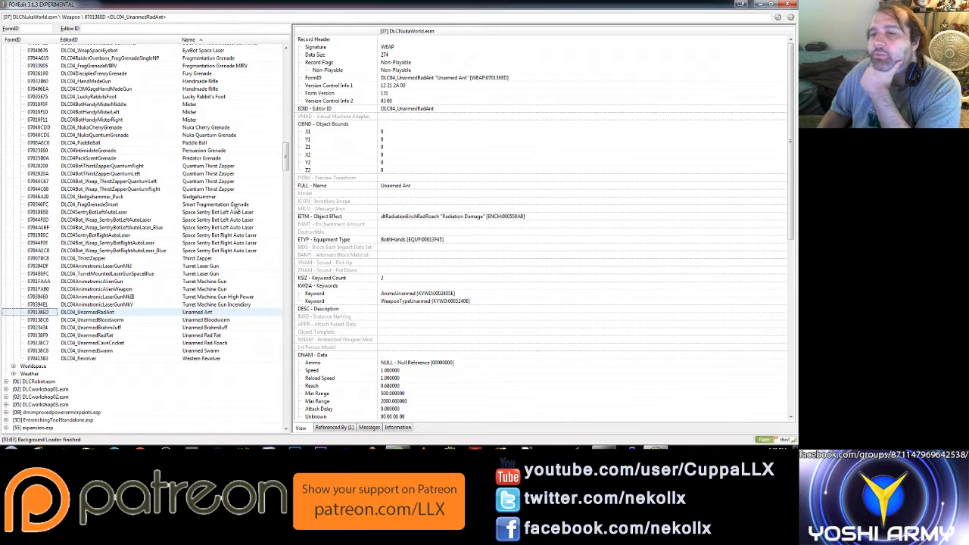
{"action": "left_click", "coordinate": [90, 204]}
{"action": "scroll", "coordinate": [571, 390], "scroll_direction": "down", "scroll_amount": 2}
{"action": "scroll", "coordinate": [569, 393], "scroll_direction": "down", "scroll_amount": 5}
{"action": "scroll", "coordinate": [568, 393], "scroll_direction": "down", "scroll_amount": 5}
{"action": "scroll", "coordinate": [569, 394], "scroll_direction": "down", "scroll_amount": 5}
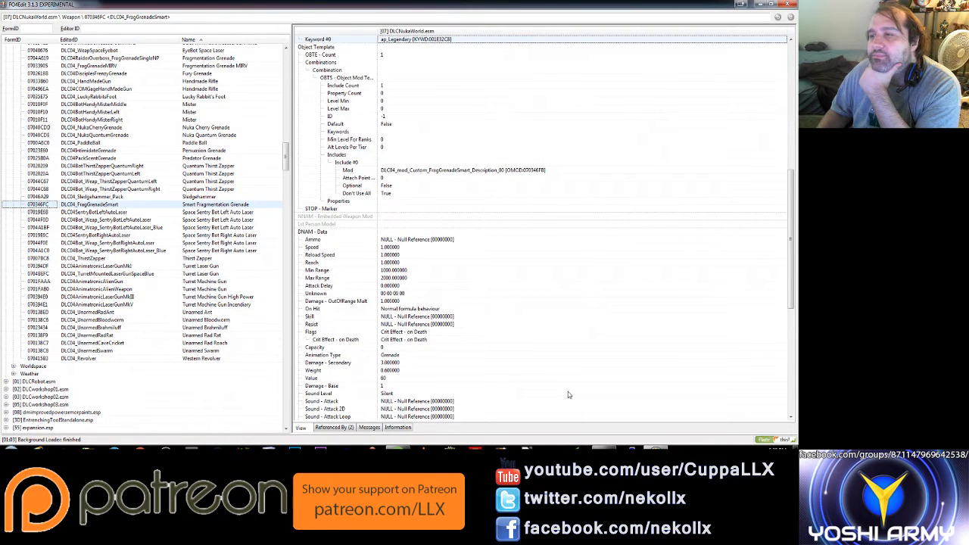
{"action": "scroll", "coordinate": [562, 394], "scroll_direction": "up", "scroll_amount": 5}
{"action": "scroll", "coordinate": [562, 395], "scroll_direction": "up", "scroll_amount": 5}
{"action": "scroll", "coordinate": [561, 395], "scroll_direction": "up", "scroll_amount": 5}
{"action": "scroll", "coordinate": [559, 394], "scroll_direction": "up", "scroll_amount": 1}
{"action": "scroll", "coordinate": [560, 395], "scroll_direction": "down", "scroll_amount": 5}
{"action": "scroll", "coordinate": [560, 394], "scroll_direction": "down", "scroll_amount": 5}
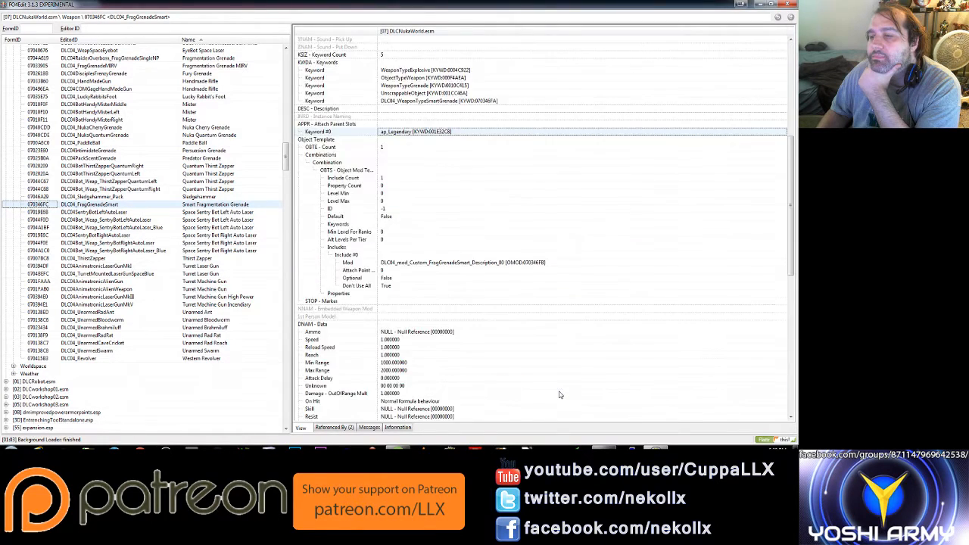
{"action": "scroll", "coordinate": [559, 394], "scroll_direction": "down", "scroll_amount": 5}
{"action": "scroll", "coordinate": [560, 394], "scroll_direction": "down", "scroll_amount": 3}
{"action": "scroll", "coordinate": [559, 394], "scroll_direction": "down", "scroll_amount": 4}
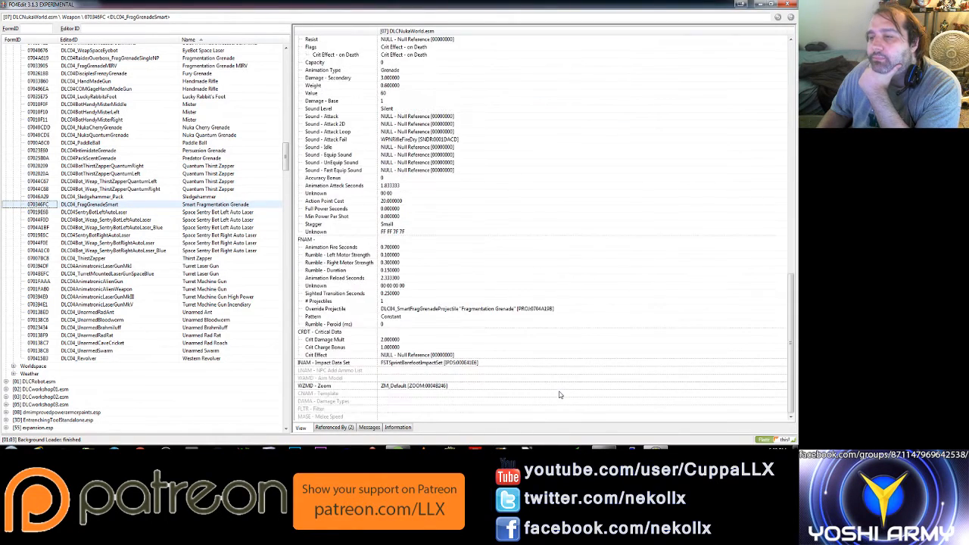
{"action": "scroll", "coordinate": [560, 395], "scroll_direction": "up", "scroll_amount": 6}
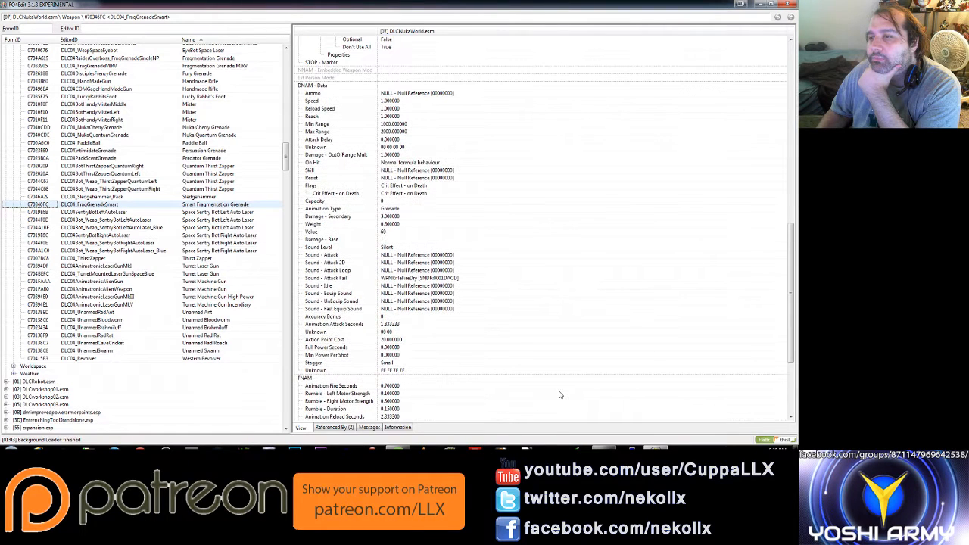
{"action": "scroll", "coordinate": [559, 394], "scroll_direction": "up", "scroll_amount": 2}
{"action": "scroll", "coordinate": [560, 394], "scroll_direction": "up", "scroll_amount": 3}
{"action": "scroll", "coordinate": [559, 395], "scroll_direction": "up", "scroll_amount": 2}
{"action": "scroll", "coordinate": [560, 394], "scroll_direction": "up", "scroll_amount": 2}
{"action": "scroll", "coordinate": [559, 394], "scroll_direction": "down", "scroll_amount": 5}
{"action": "scroll", "coordinate": [559, 395], "scroll_direction": "down", "scroll_amount": 10}
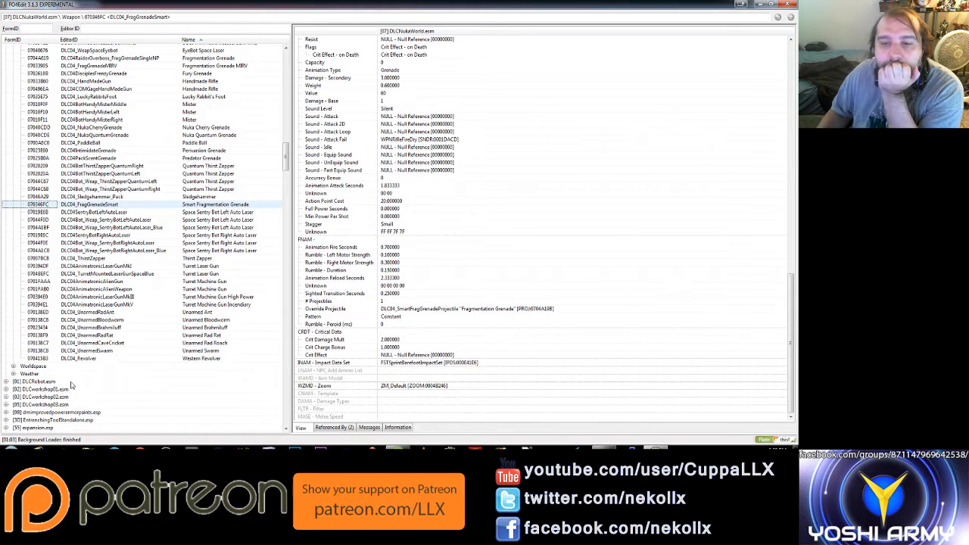
- View the Nuka-World Weather records, then collapse the group again
{"action": "double_click", "coordinate": [29, 373]}
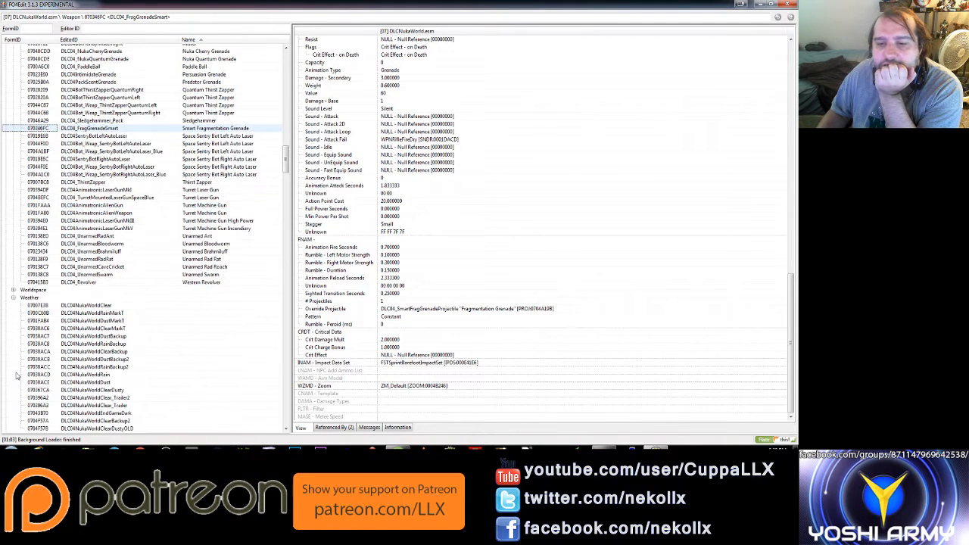
{"action": "scroll", "coordinate": [64, 374], "scroll_direction": "down", "scroll_amount": 5}
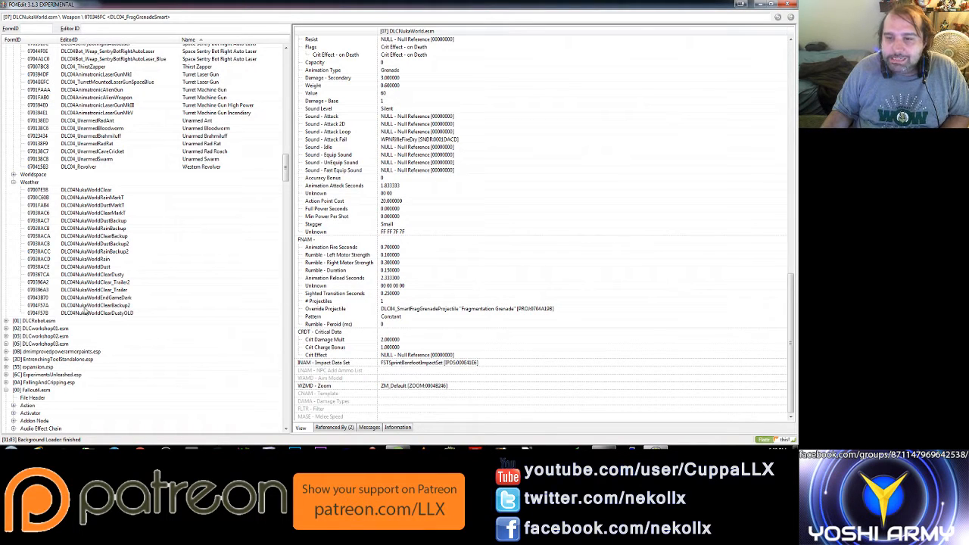
{"action": "left_click", "coordinate": [12, 182]}
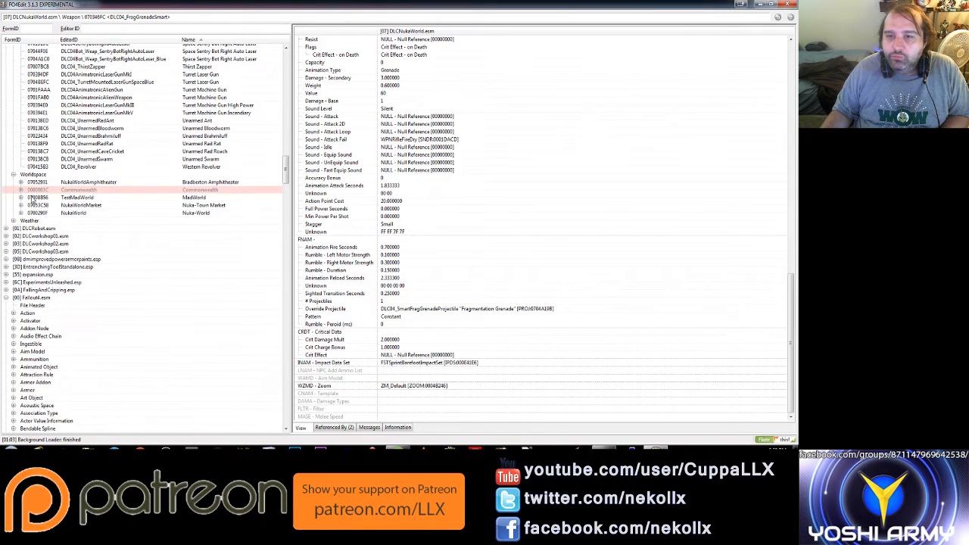
- List the placed objects in the Commonwealth worldspace's persistent cell
{"action": "left_click", "coordinate": [21, 190]}
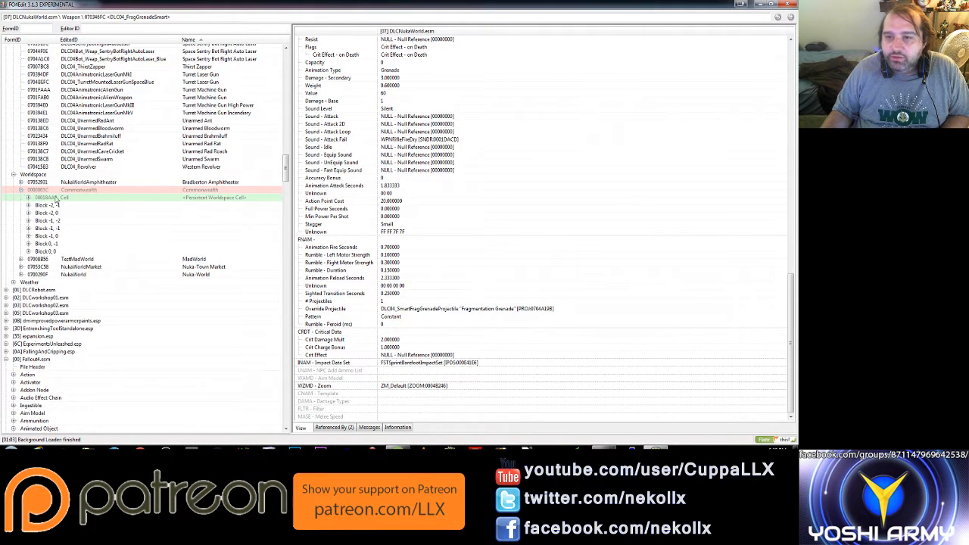
{"action": "left_click", "coordinate": [28, 197]}
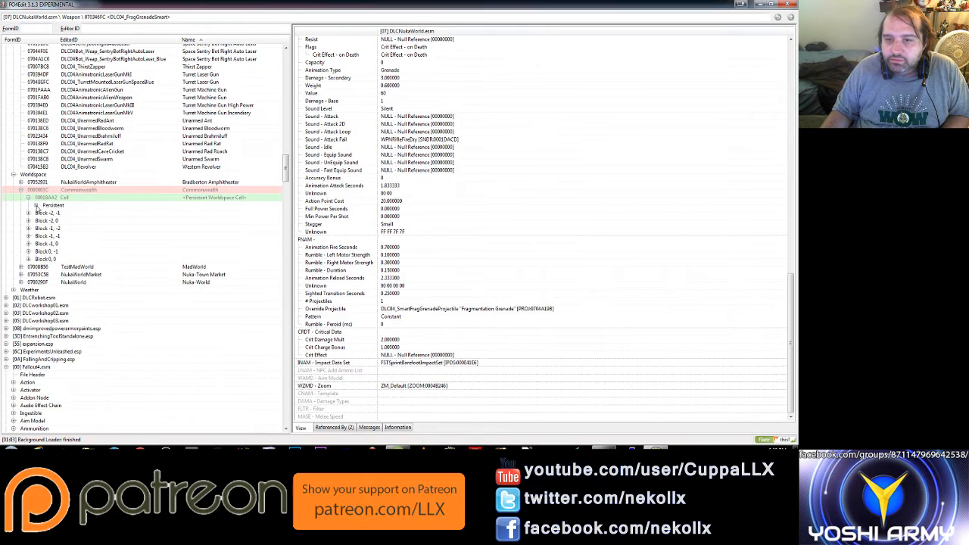
{"action": "left_click", "coordinate": [36, 205]}
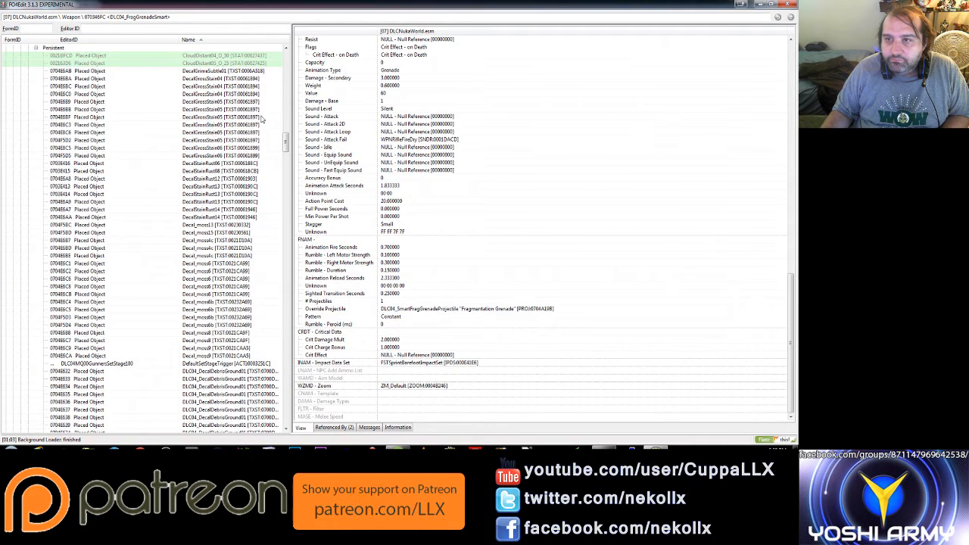
{"action": "left_click_drag", "start_coordinate": [284, 146], "coordinate": [287, 187]}
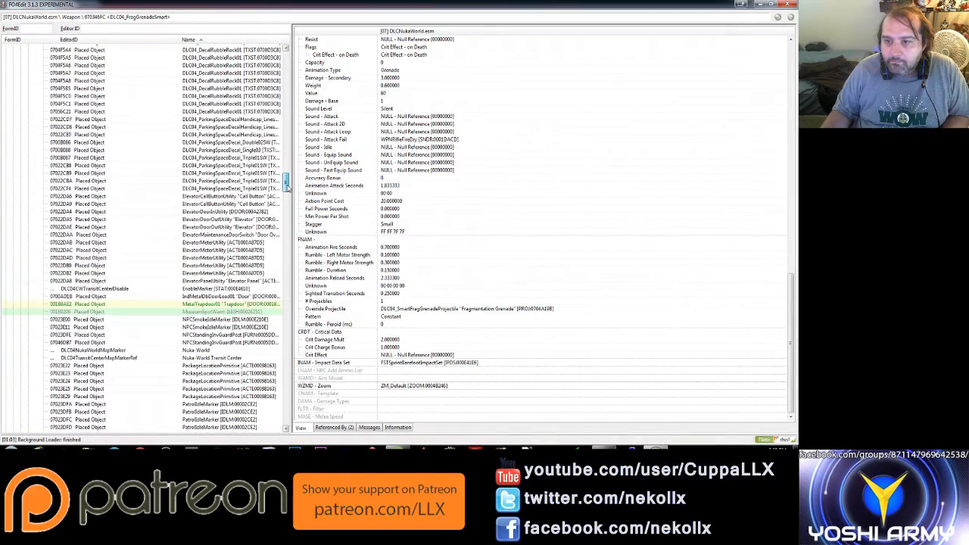
{"action": "mouse_move", "coordinate": [286, 188]}
{"action": "left_mouse_down"}
{"action": "mouse_move", "coordinate": [287, 386]}
{"action": "mouse_move", "coordinate": [295, 376]}
{"action": "mouse_move", "coordinate": [286, 131]}
{"action": "left_mouse_up"}
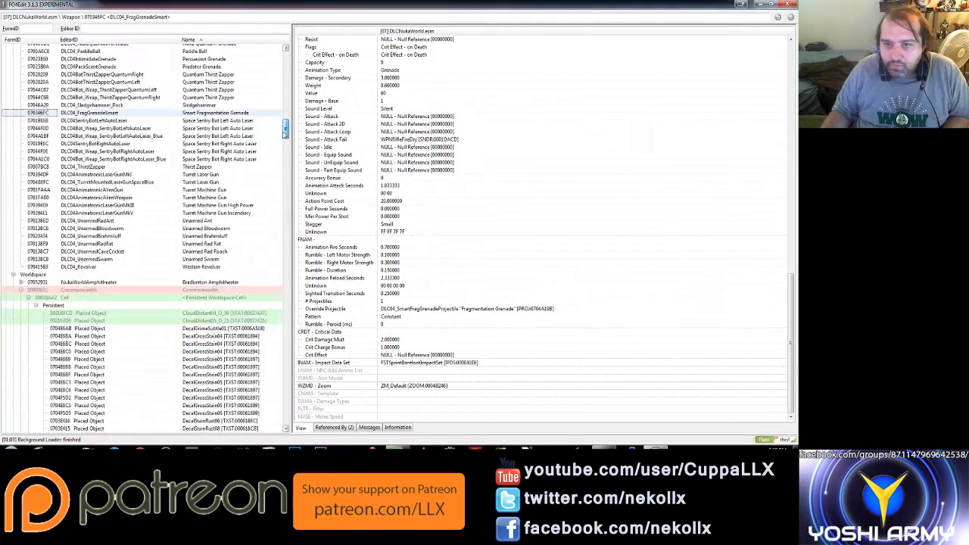
- Collapse the Worldspace and Weapon groups and expand the Race group
{"action": "left_click", "coordinate": [13, 275]}
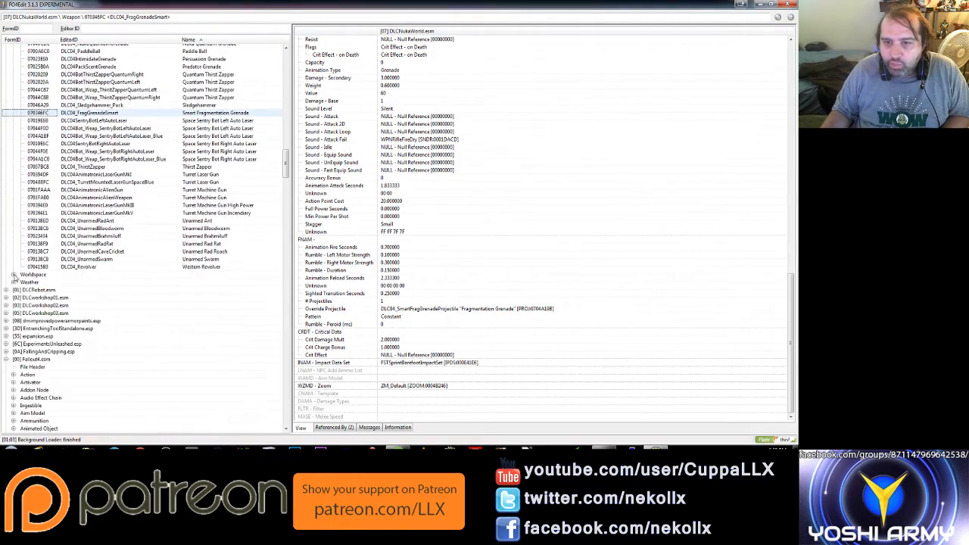
{"action": "scroll", "coordinate": [13, 277], "scroll_direction": "up", "scroll_amount": 15}
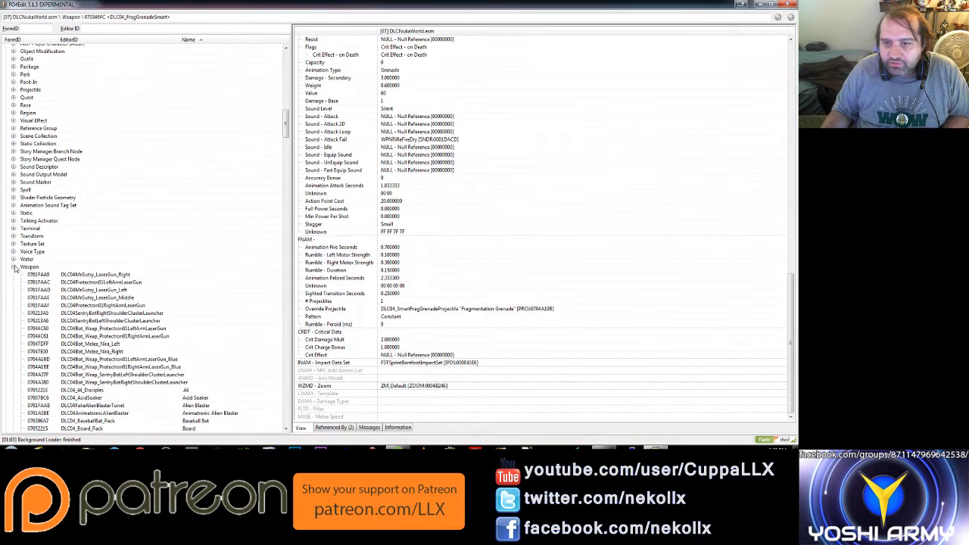
{"action": "left_click", "coordinate": [13, 267]}
{"action": "scroll", "coordinate": [14, 269], "scroll_direction": "up", "scroll_amount": 3}
{"action": "scroll", "coordinate": [15, 269], "scroll_direction": "up", "scroll_amount": 3}
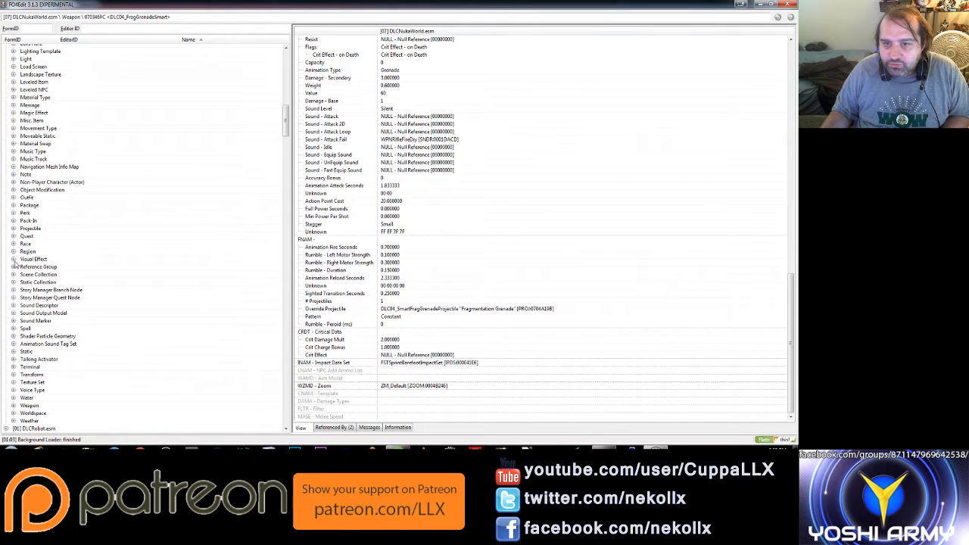
{"action": "scroll", "coordinate": [14, 263], "scroll_direction": "up", "scroll_amount": 3}
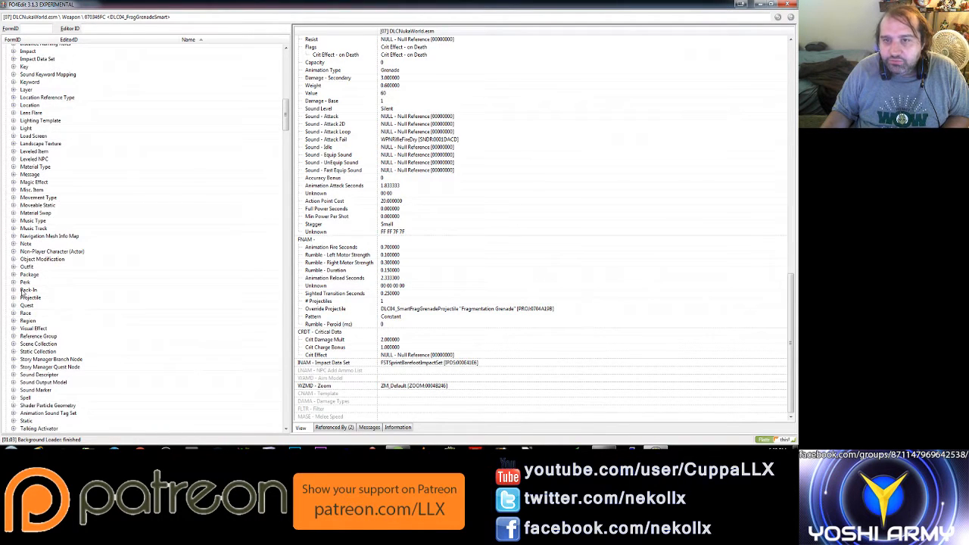
{"action": "scroll", "coordinate": [24, 277], "scroll_direction": "up", "scroll_amount": 3}
{"action": "scroll", "coordinate": [21, 274], "scroll_direction": "up", "scroll_amount": 3}
{"action": "scroll", "coordinate": [19, 270], "scroll_direction": "up", "scroll_amount": 3}
{"action": "scroll", "coordinate": [15, 266], "scroll_direction": "up", "scroll_amount": 3}
{"action": "scroll", "coordinate": [14, 266], "scroll_direction": "down", "scroll_amount": 4}
{"action": "scroll", "coordinate": [14, 267], "scroll_direction": "down", "scroll_amount": 4}
{"action": "scroll", "coordinate": [15, 266], "scroll_direction": "down", "scroll_amount": 4}
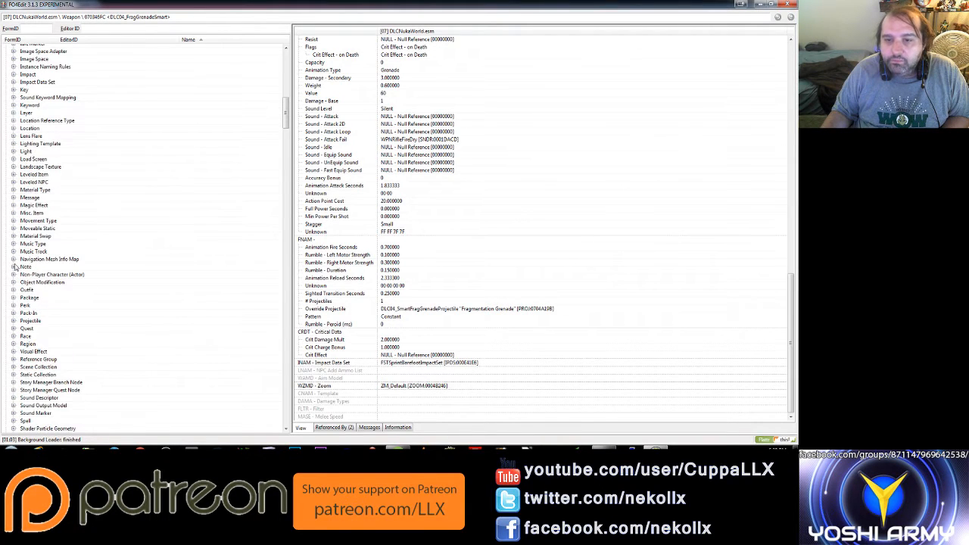
{"action": "left_click", "coordinate": [13, 336]}
{"action": "scroll", "coordinate": [31, 318], "scroll_direction": "down", "scroll_amount": 7}
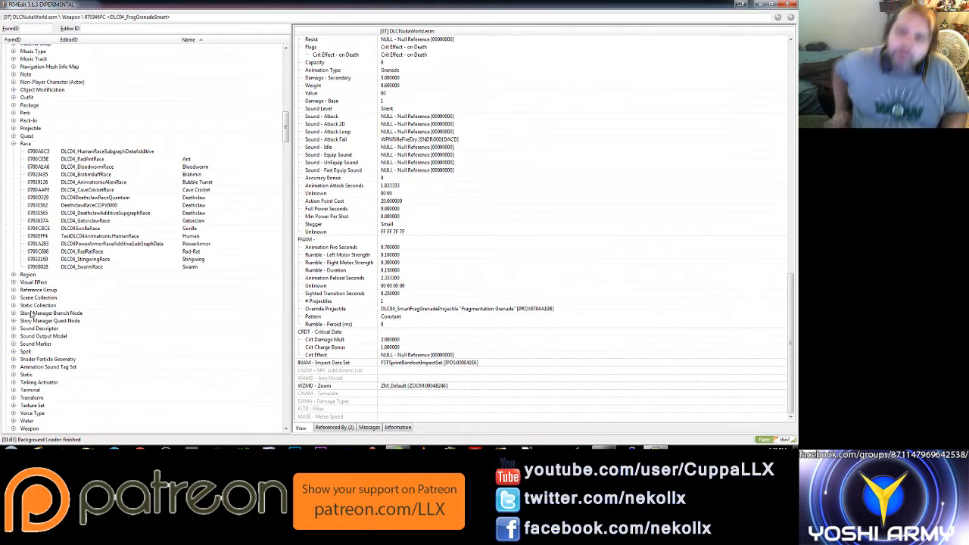
- Display the DLC04_BrahmiluffRace 'Brahmin' record and review its DATA section
{"action": "left_click", "coordinate": [97, 174]}
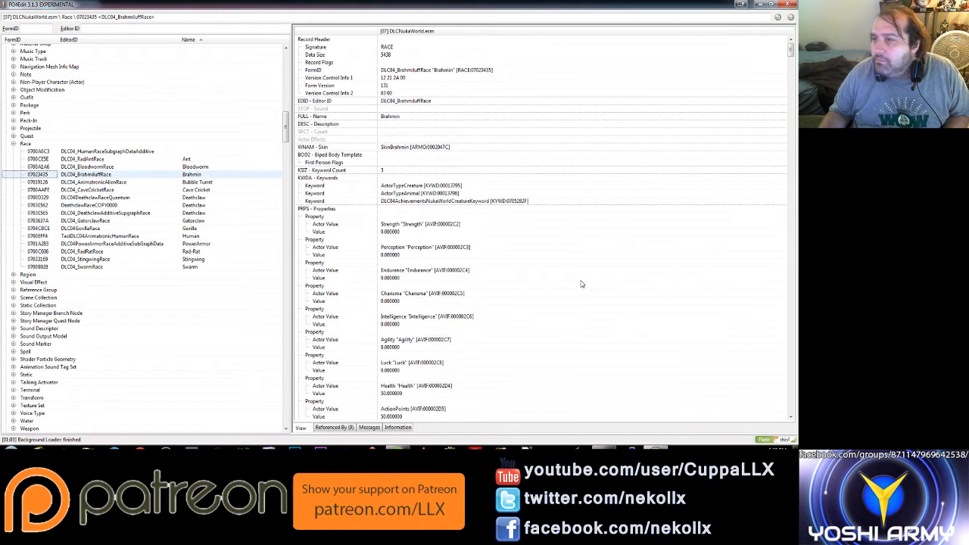
{"action": "scroll", "coordinate": [580, 290], "scroll_direction": "down", "scroll_amount": 3}
{"action": "left_click", "coordinate": [580, 287]}
{"action": "scroll", "coordinate": [540, 282], "scroll_direction": "down", "scroll_amount": 5}
{"action": "scroll", "coordinate": [541, 282], "scroll_direction": "down", "scroll_amount": 7}
{"action": "scroll", "coordinate": [540, 281], "scroll_direction": "down", "scroll_amount": 5}
{"action": "scroll", "coordinate": [541, 280], "scroll_direction": "down", "scroll_amount": 2}
{"action": "scroll", "coordinate": [541, 280], "scroll_direction": "down", "scroll_amount": 2}
{"action": "scroll", "coordinate": [540, 280], "scroll_direction": "down", "scroll_amount": 1}
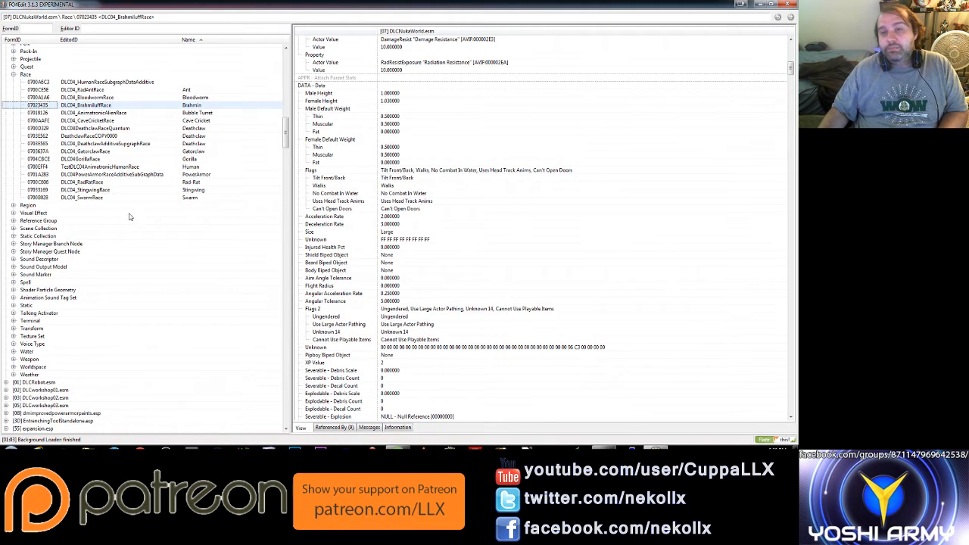
{"action": "scroll", "coordinate": [129, 217], "scroll_direction": "up", "scroll_amount": 4}
{"action": "scroll", "coordinate": [57, 110], "scroll_direction": "up", "scroll_amount": 4}
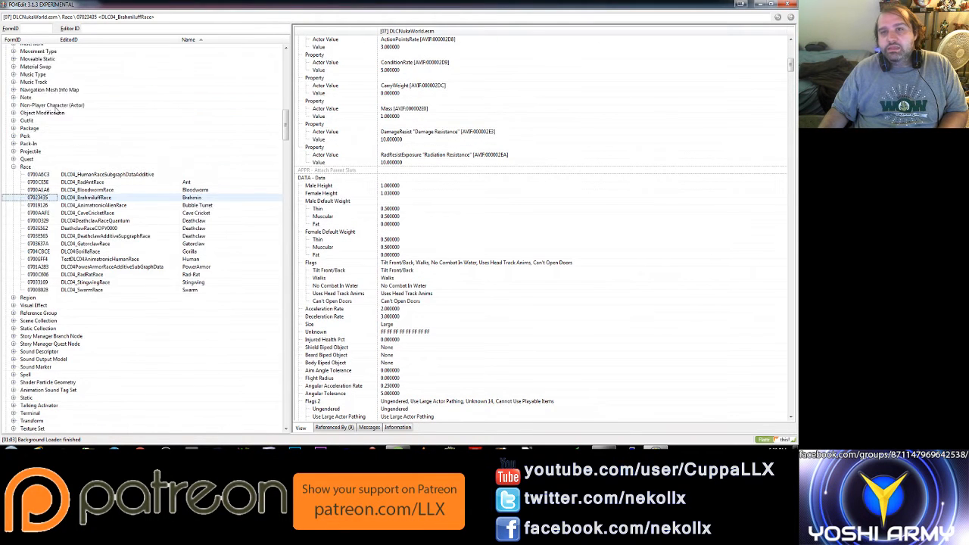
{"action": "scroll", "coordinate": [56, 109], "scroll_direction": "up", "scroll_amount": 2}
{"action": "scroll", "coordinate": [54, 220], "scroll_direction": "up", "scroll_amount": 2}
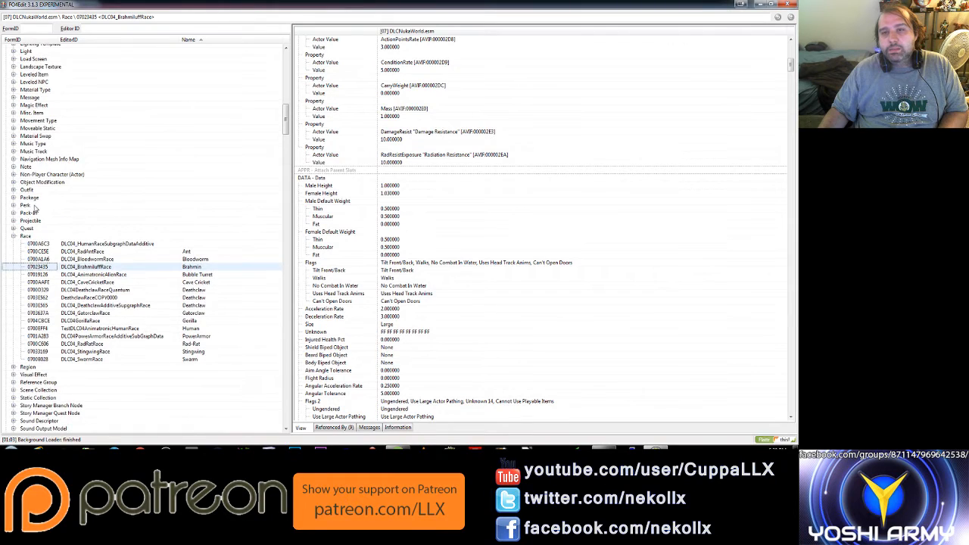
{"action": "scroll", "coordinate": [32, 205], "scroll_direction": "up", "scroll_amount": 2}
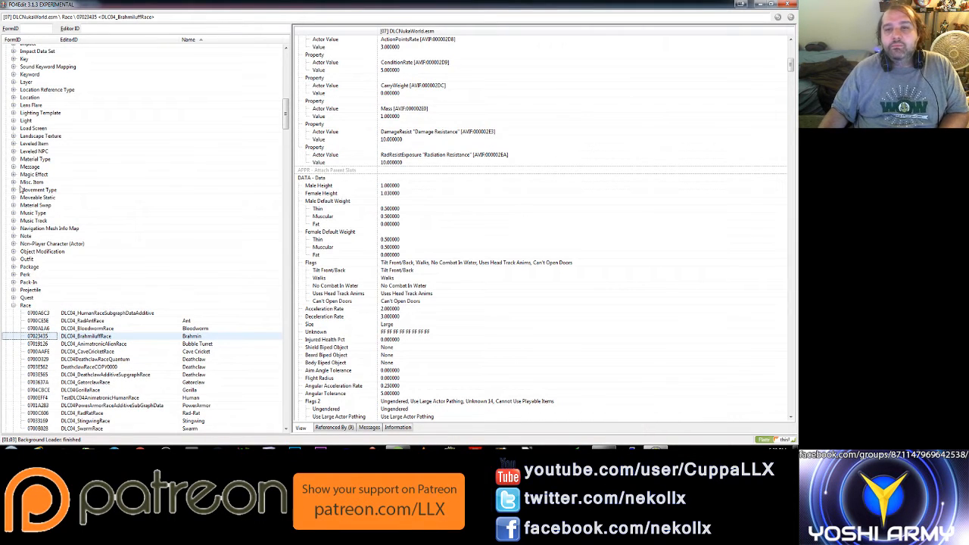
- Expand the Misc. Item group listing weapon mods and Nuka-Cola recipes
{"action": "left_click", "coordinate": [13, 183]}
{"action": "scroll", "coordinate": [47, 189], "scroll_direction": "up", "scroll_amount": 2}
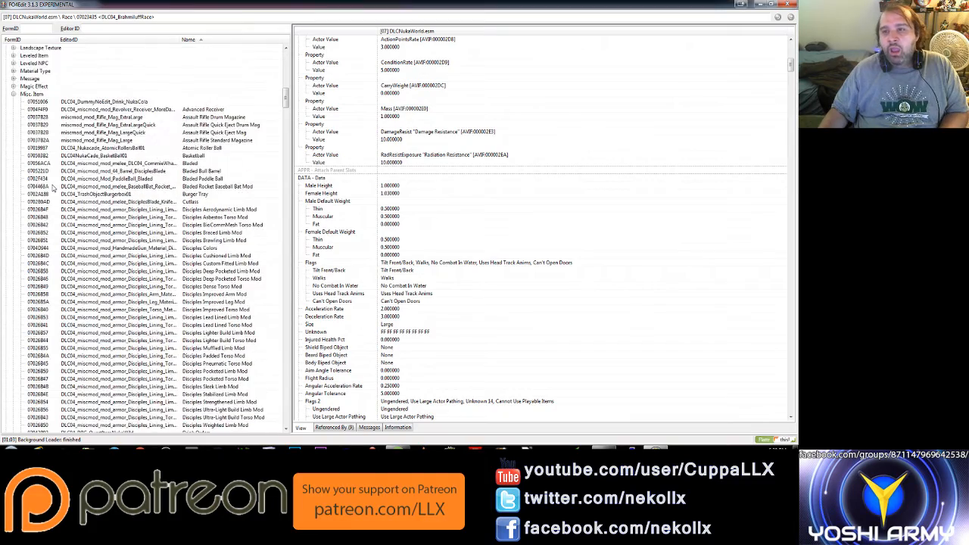
{"action": "scroll", "coordinate": [51, 186], "scroll_direction": "down", "scroll_amount": 10}
{"action": "scroll", "coordinate": [54, 181], "scroll_direction": "down", "scroll_amount": 3}
{"action": "scroll", "coordinate": [53, 175], "scroll_direction": "down", "scroll_amount": 3}
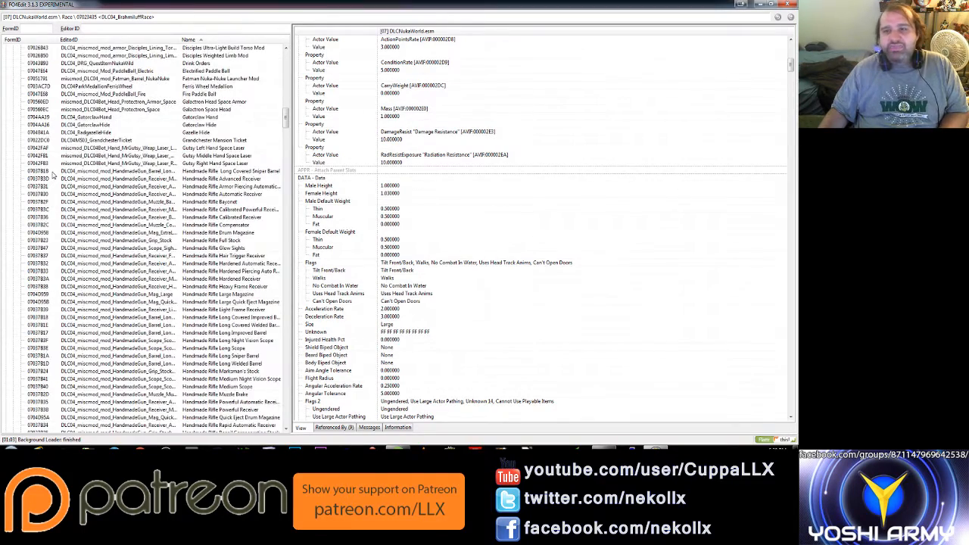
{"action": "scroll", "coordinate": [53, 173], "scroll_direction": "down", "scroll_amount": 5}
{"action": "scroll", "coordinate": [53, 168], "scroll_direction": "down", "scroll_amount": 5}
{"action": "scroll", "coordinate": [53, 162], "scroll_direction": "down", "scroll_amount": 5}
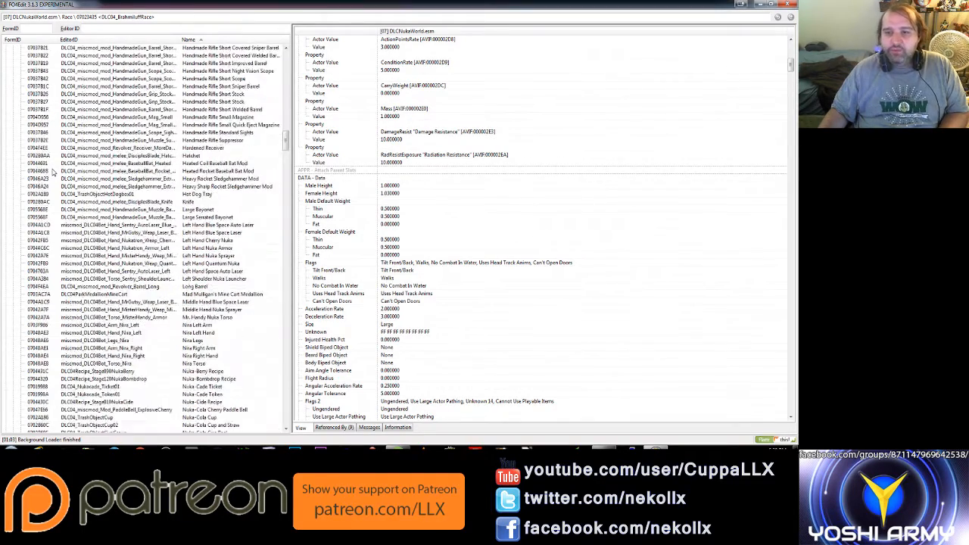
{"action": "scroll", "coordinate": [53, 156], "scroll_direction": "down", "scroll_amount": 5}
{"action": "scroll", "coordinate": [53, 155], "scroll_direction": "down", "scroll_amount": 1}
{"action": "scroll", "coordinate": [53, 155], "scroll_direction": "down", "scroll_amount": 9}
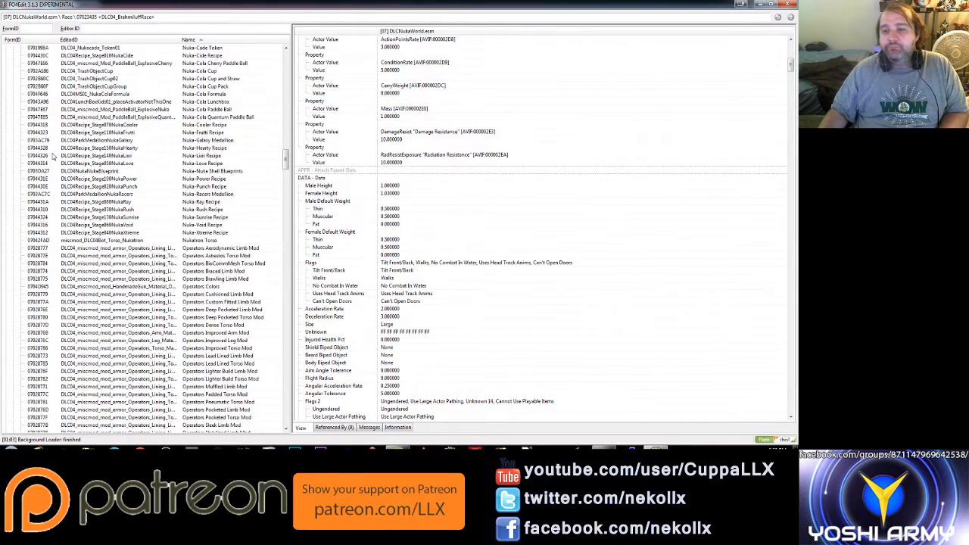
{"action": "scroll", "coordinate": [53, 155], "scroll_direction": "up", "scroll_amount": 2}
{"action": "scroll", "coordinate": [53, 155], "scroll_direction": "up", "scroll_amount": 5}
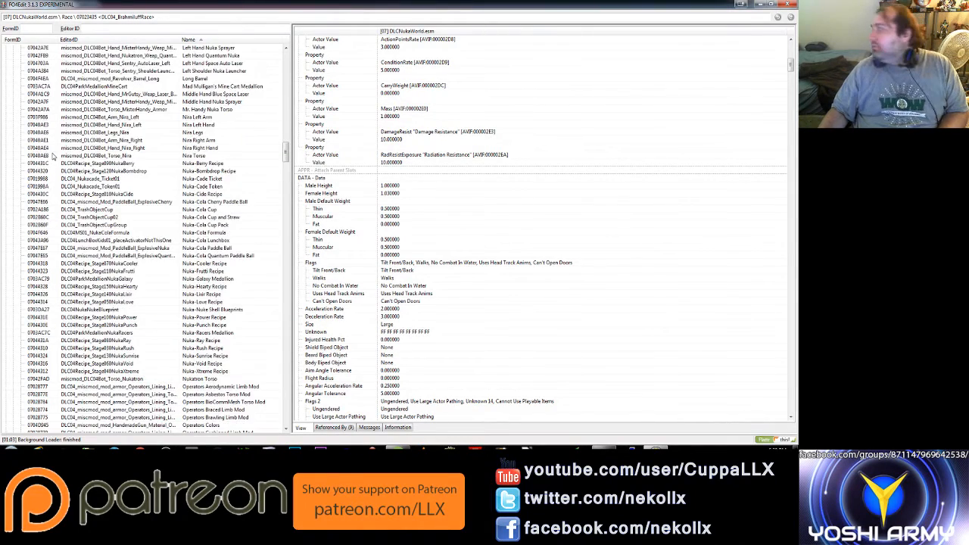